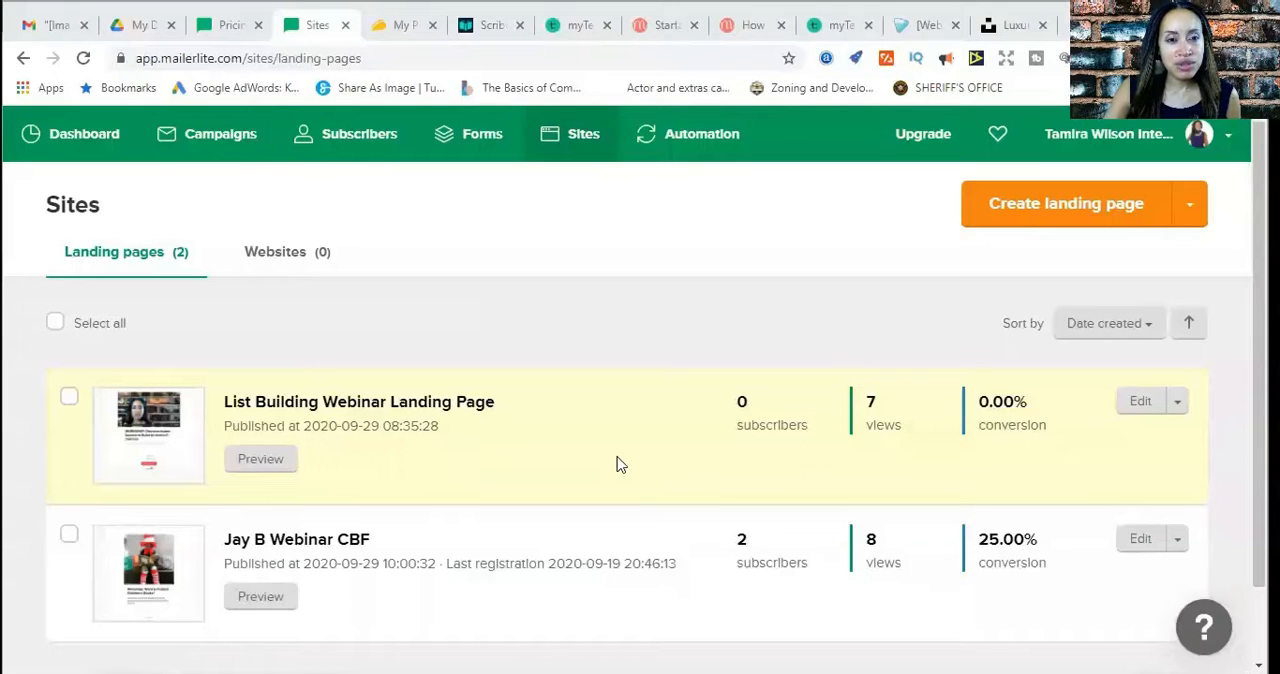
Review the MailerLite pricing tiers by subscriber count, then return to the Sites page
left_click(230, 30)
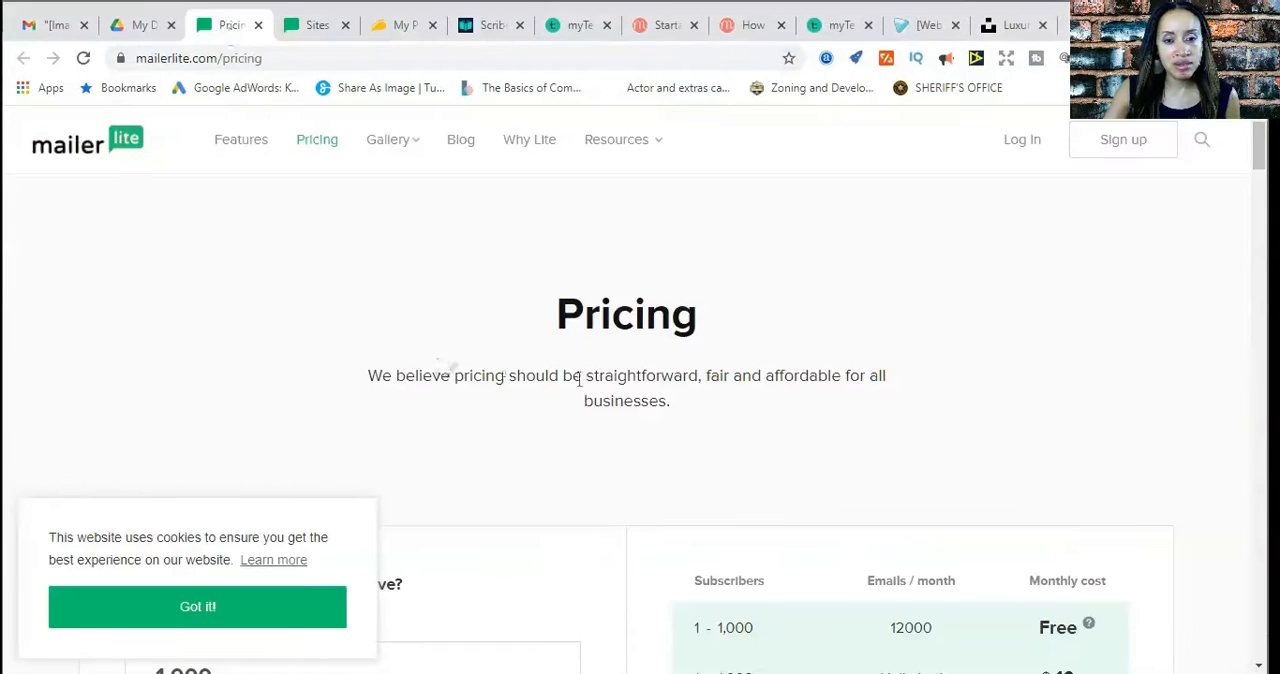
scroll(730, 410, "down", 2)
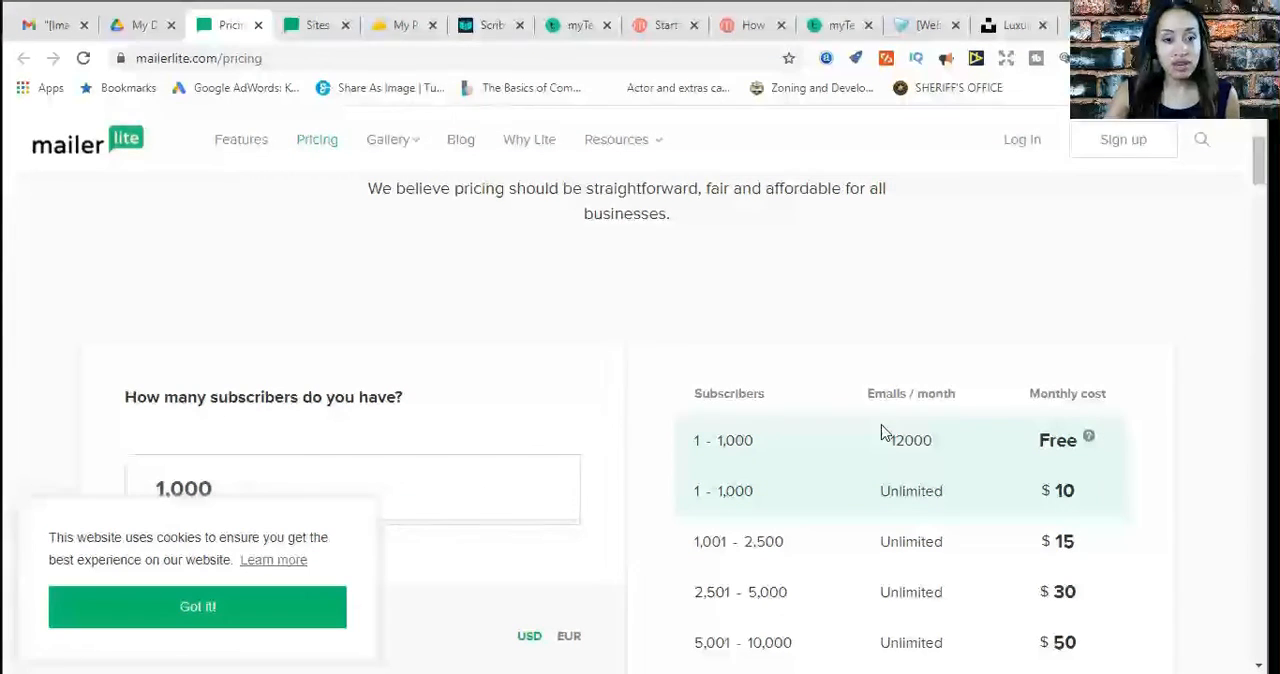
left_click(318, 30)
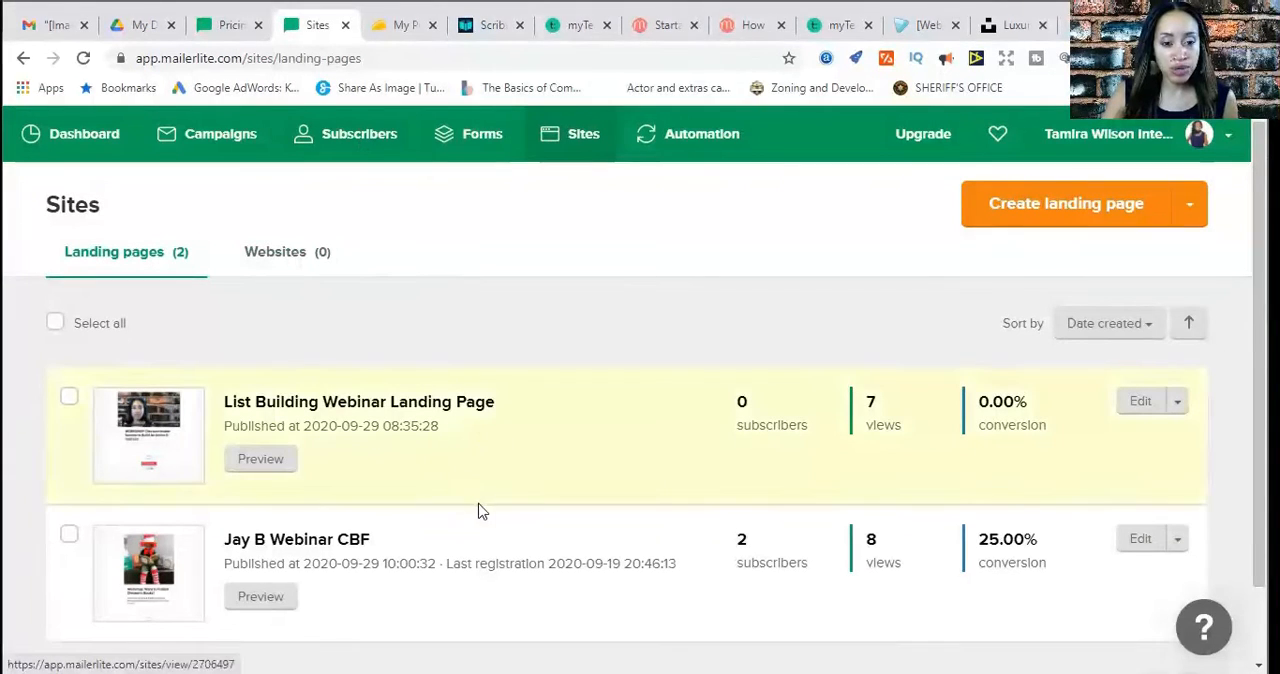
Create a subscriber group named "Buyer's List Group"
left_click(80, 142)
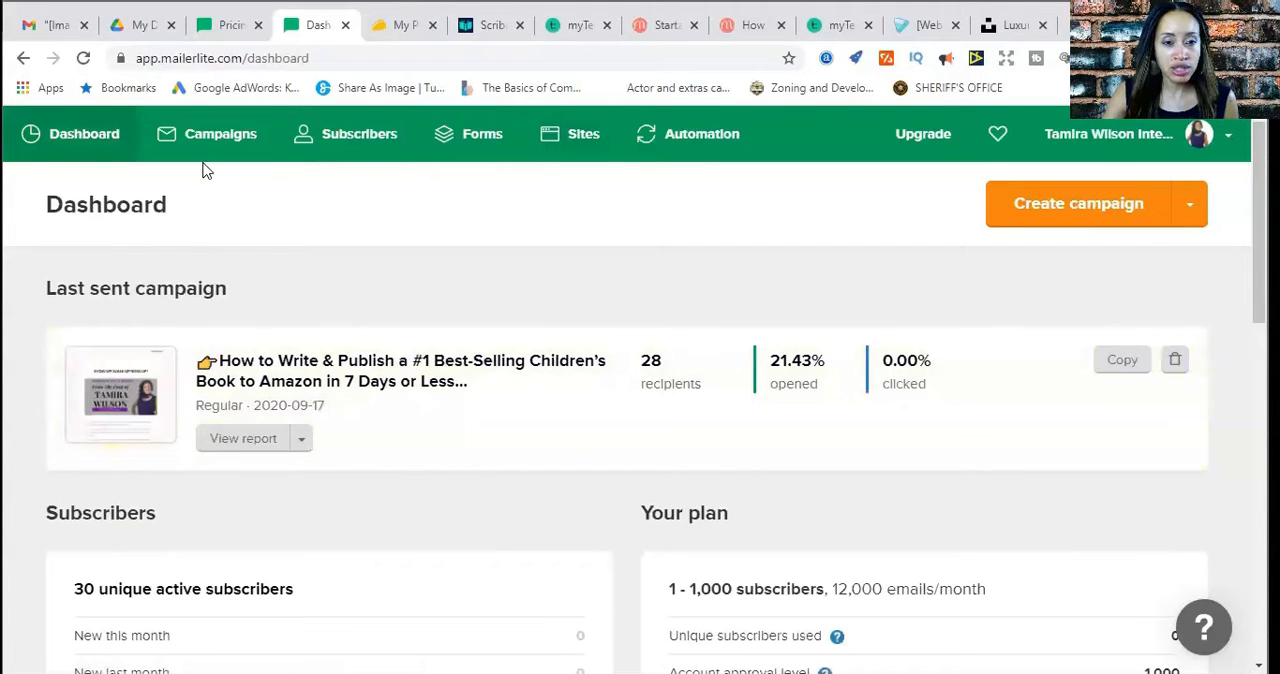
left_click(348, 145)
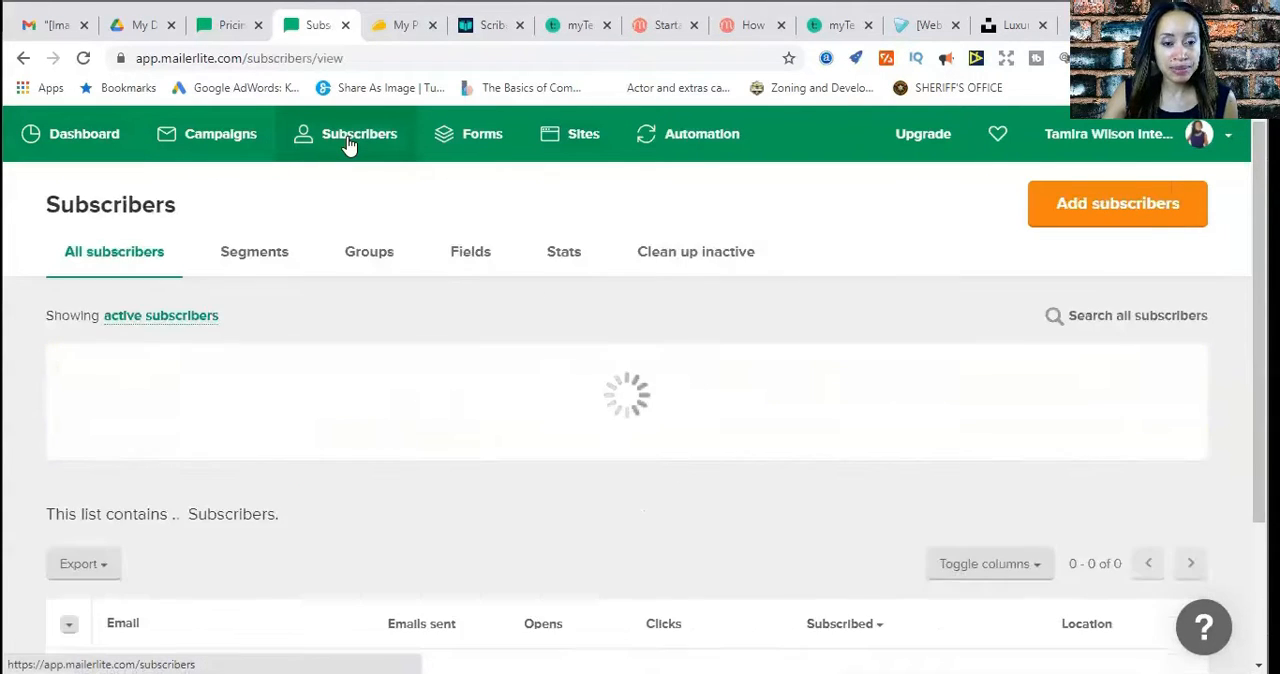
left_click(367, 264)
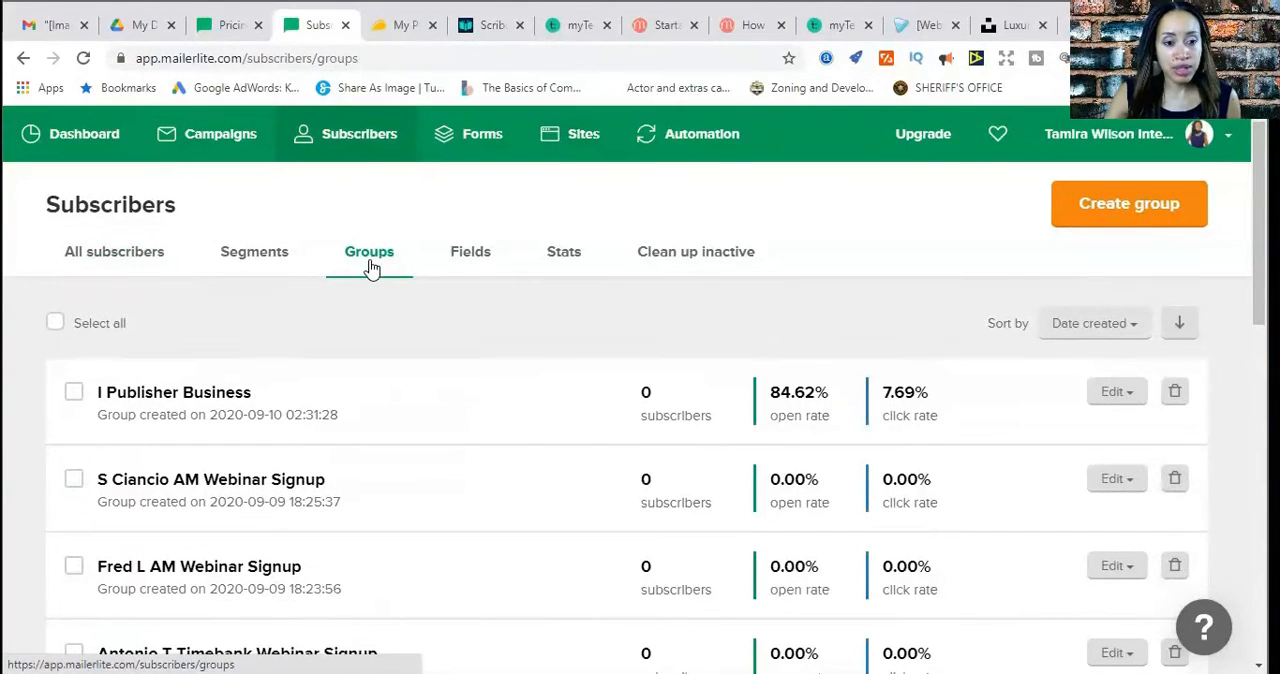
left_click(1133, 220)
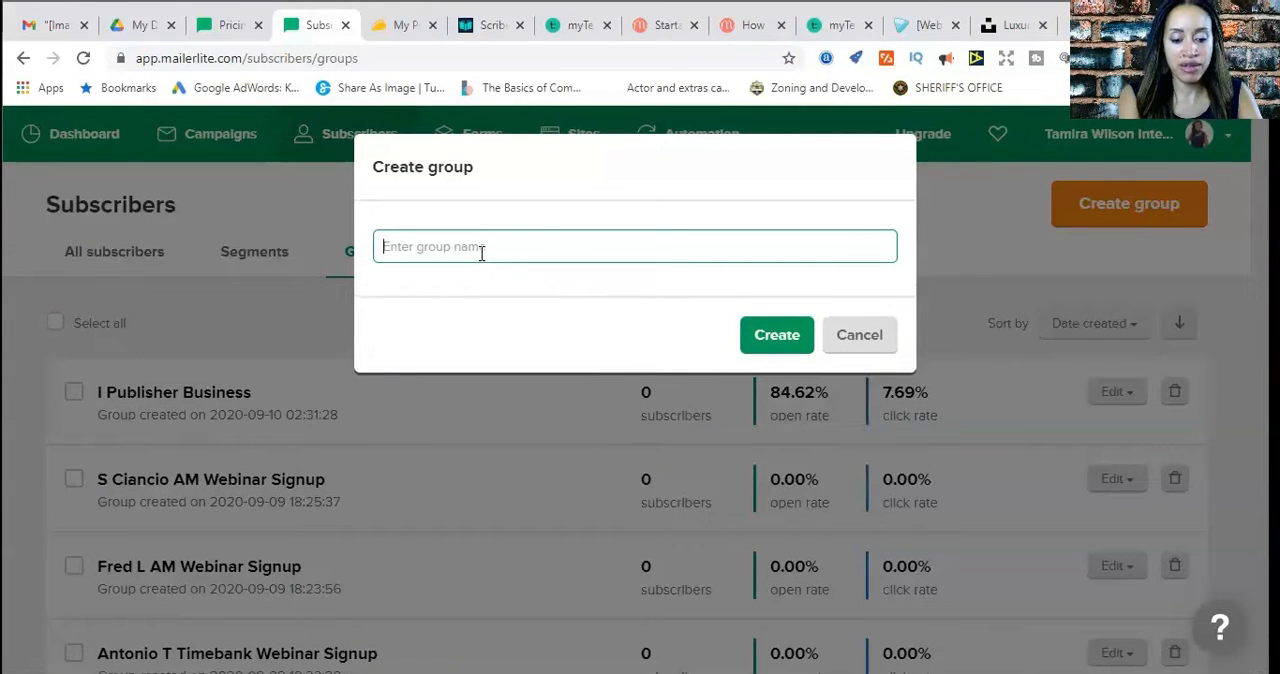
type("Buyer's ")
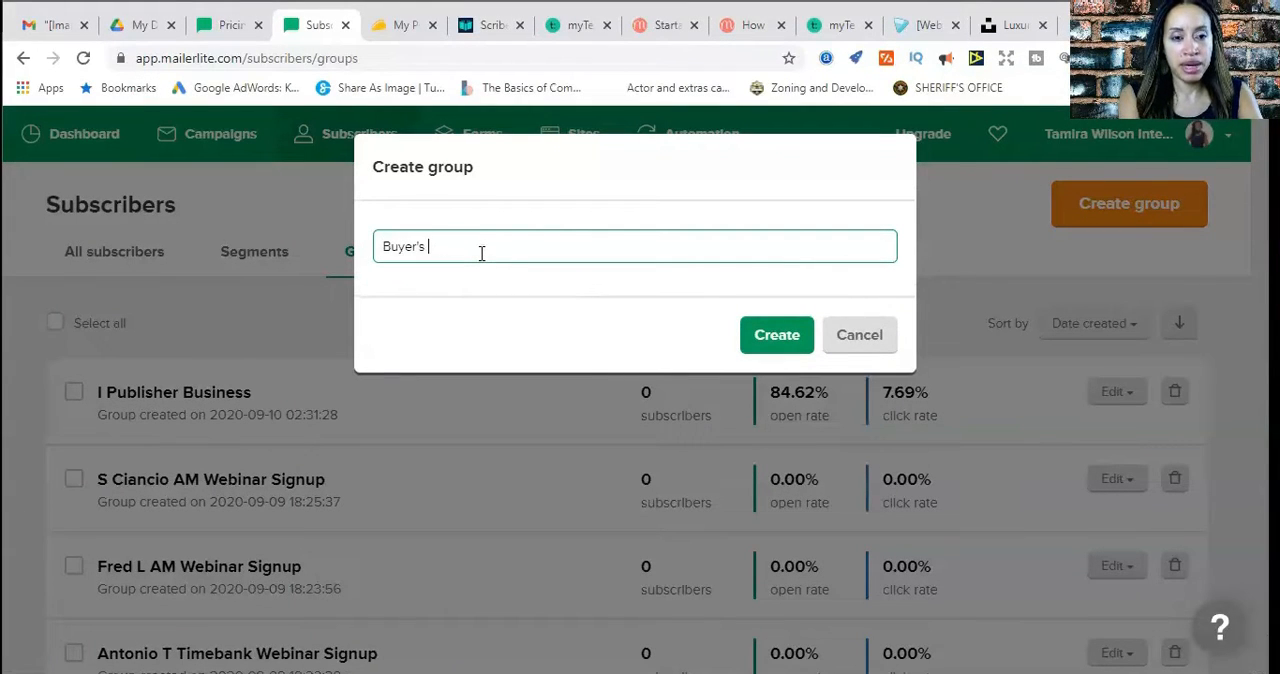
type("List Group")
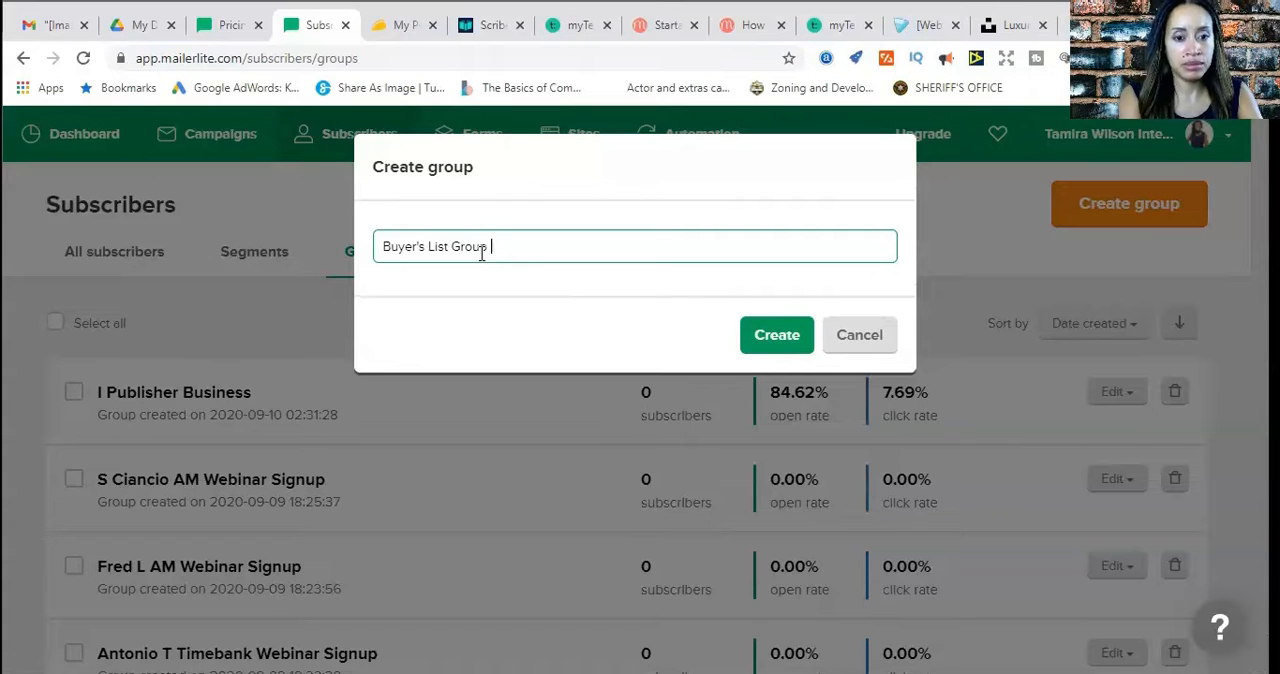
left_click(777, 334)
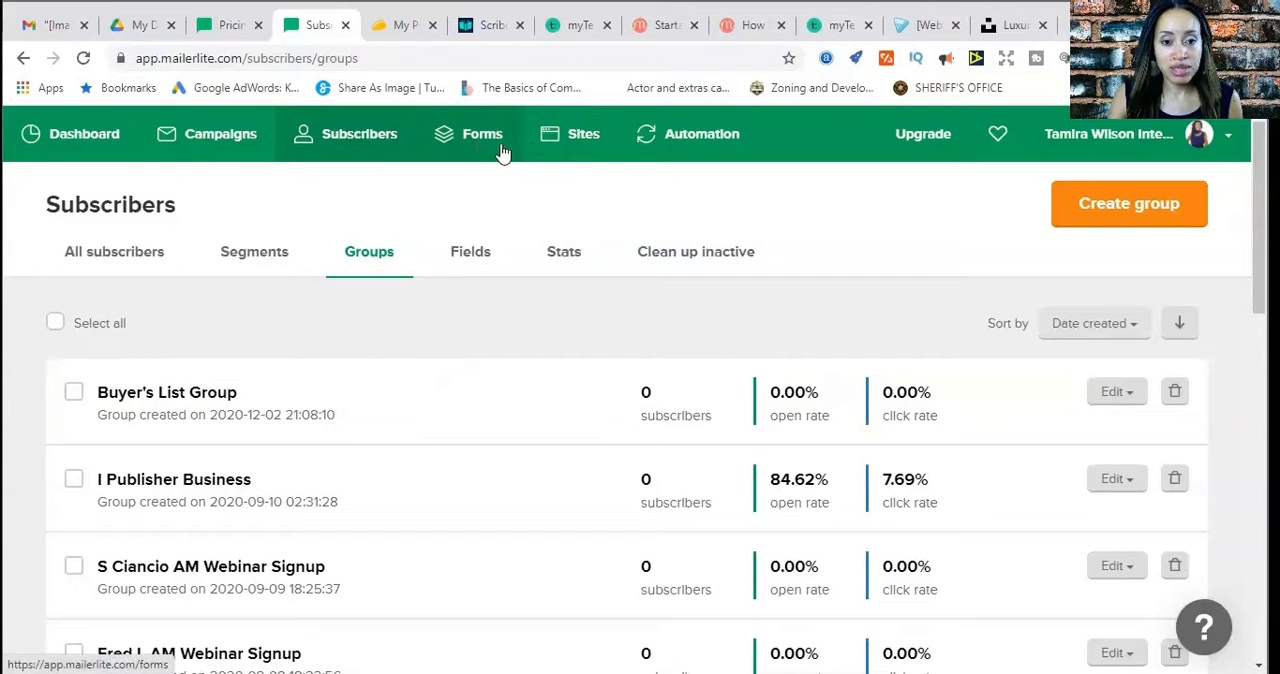
Create a new landing page named "Buyer's List Landing Page" and continue to its subscriber group selection
left_click(585, 148)
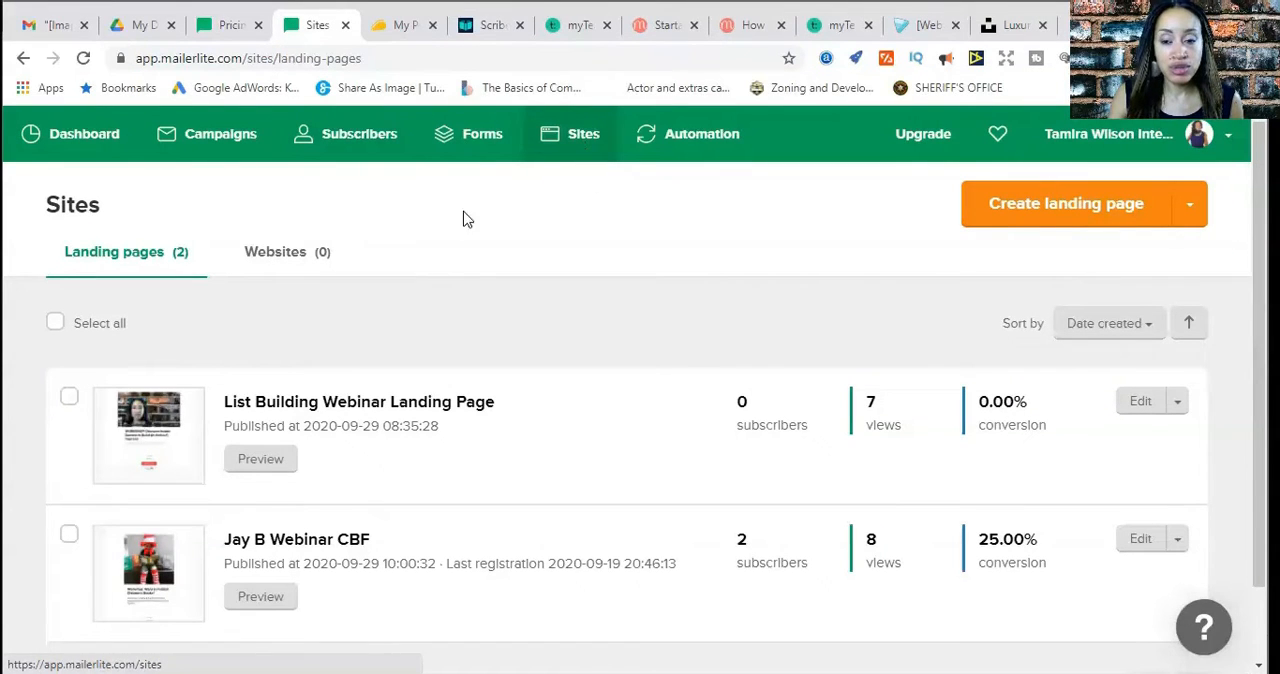
left_click(1098, 213)
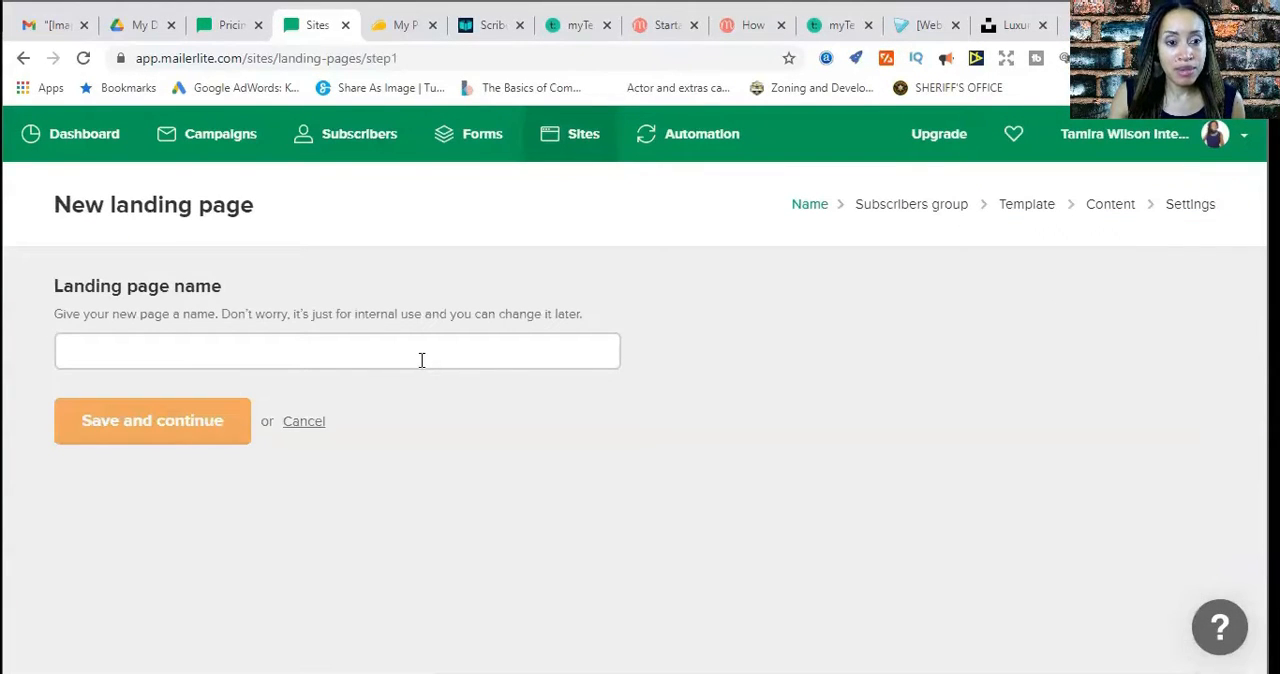
left_click(421, 360)
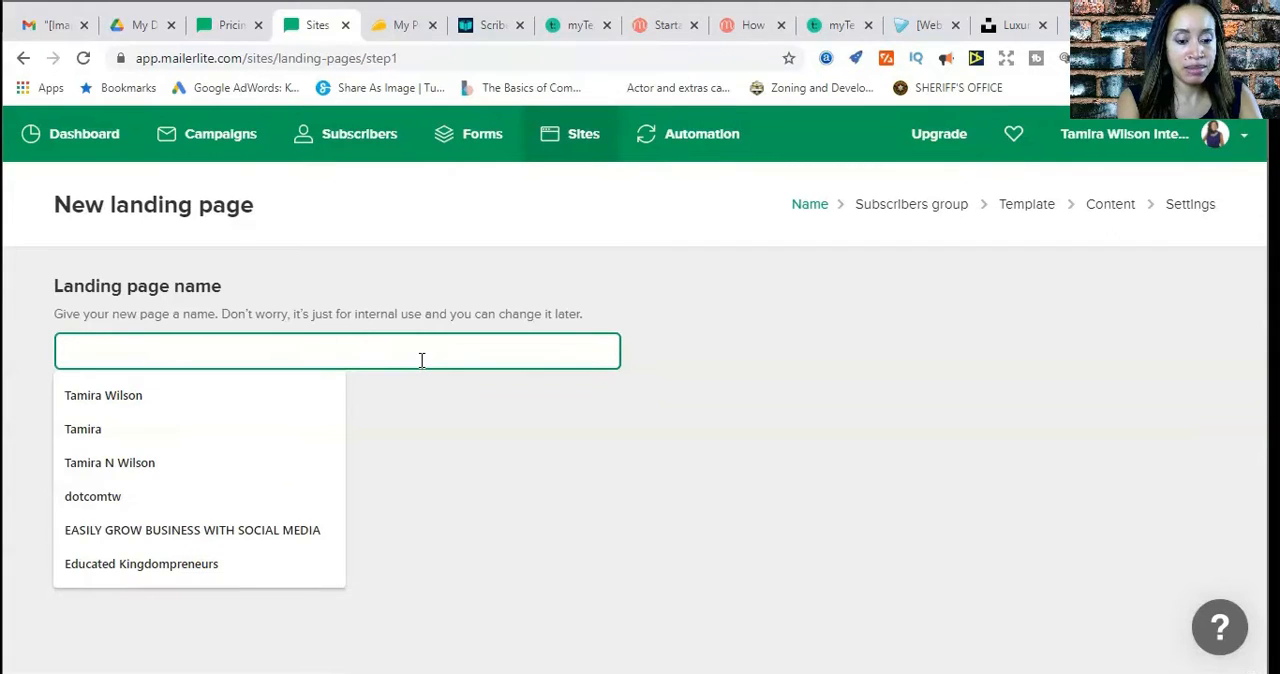
type("Buyer's List L")
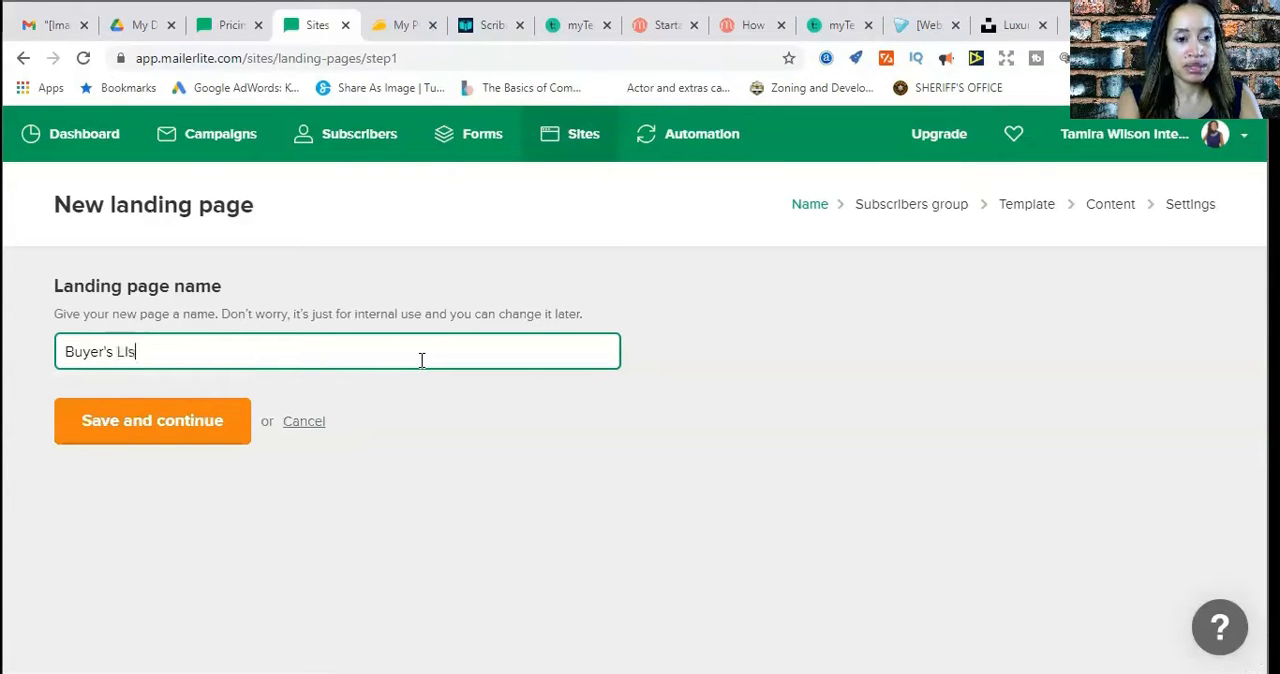
type("anding ")
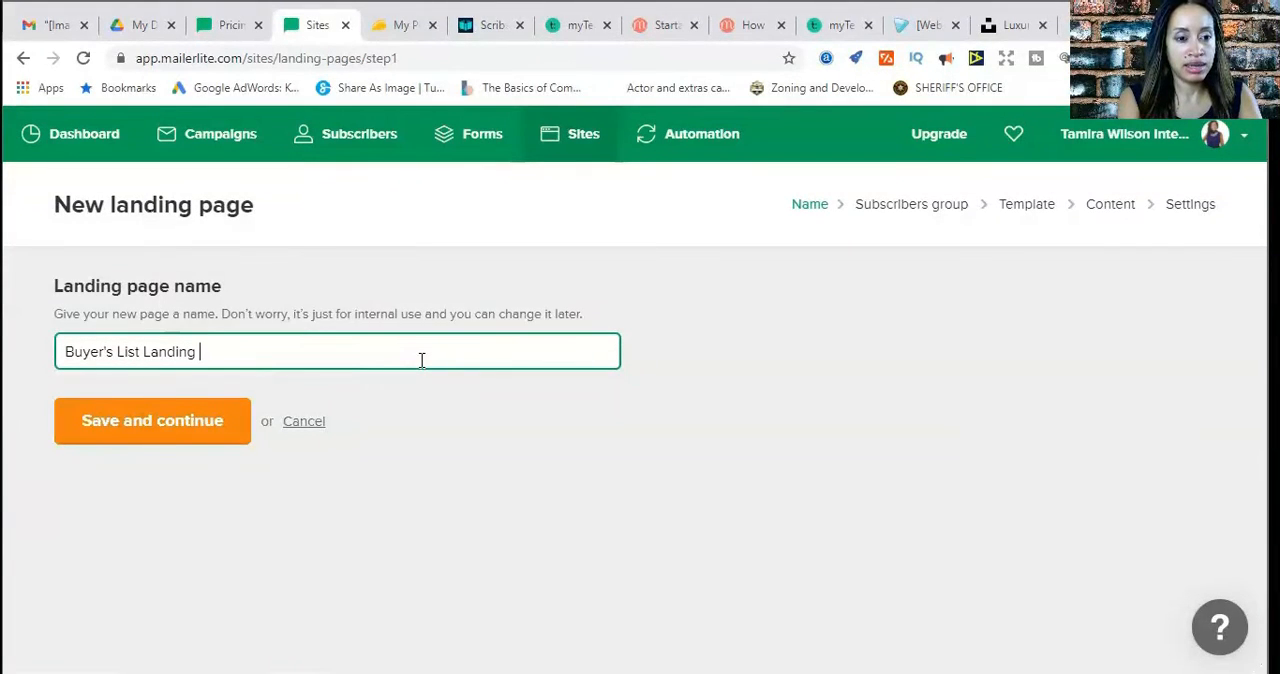
type("Page")
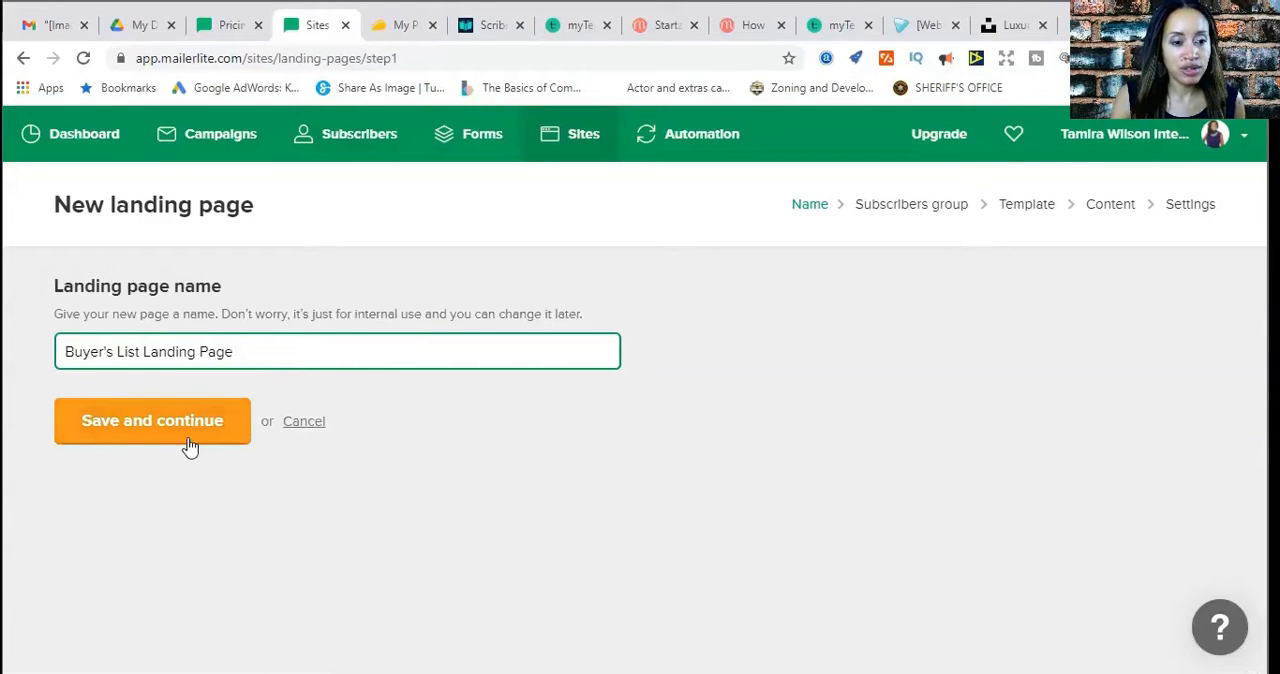
left_click(123, 431)
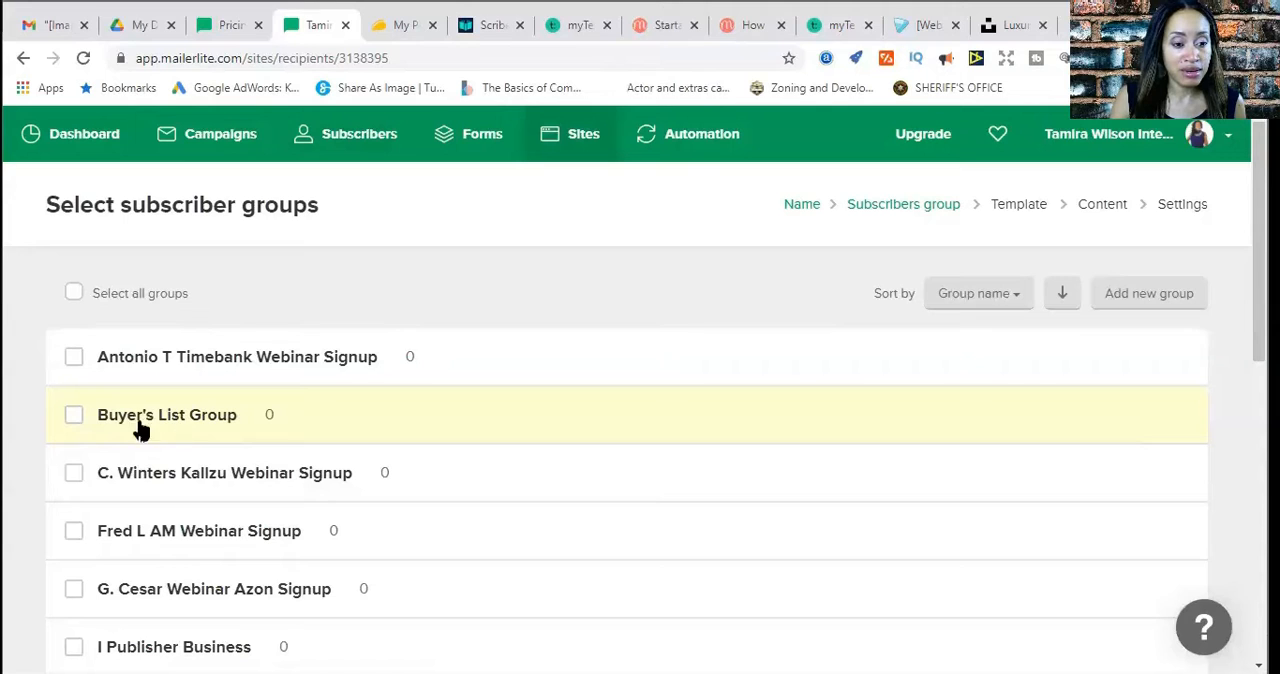
Assign the Buyer's List Group to the landing page and continue to template selection
left_click(77, 426)
scroll(338, 436, "down", 5)
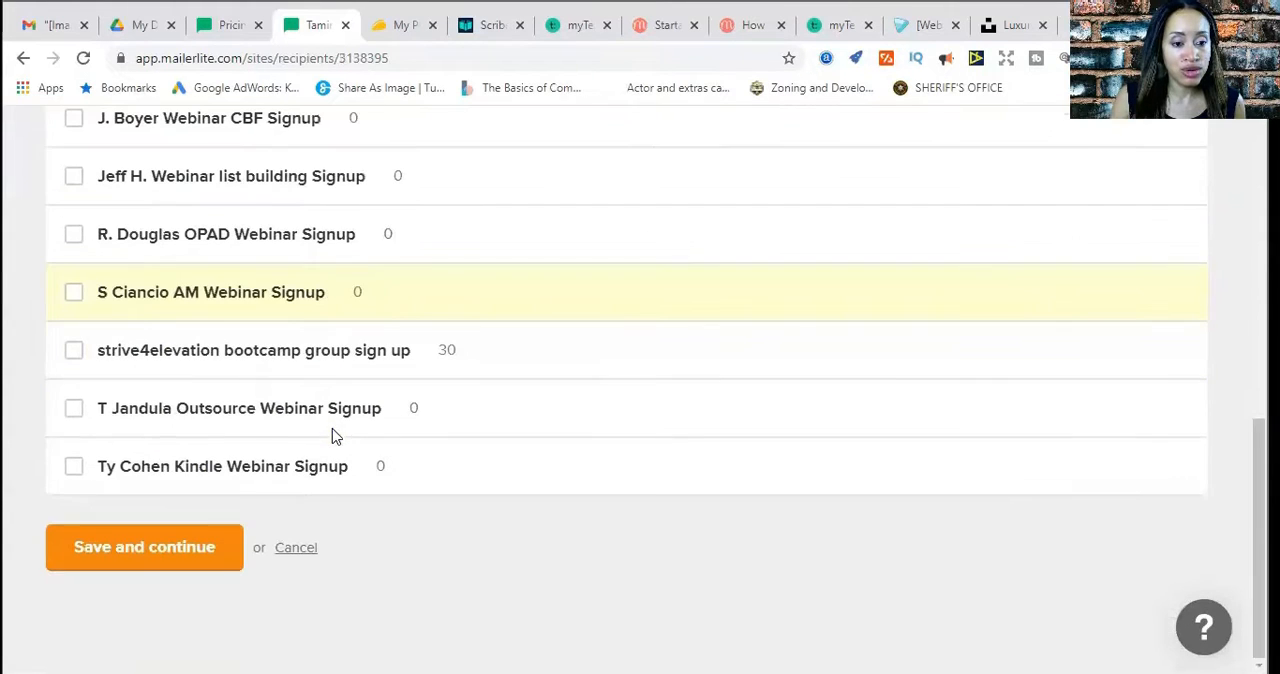
left_click(142, 556)
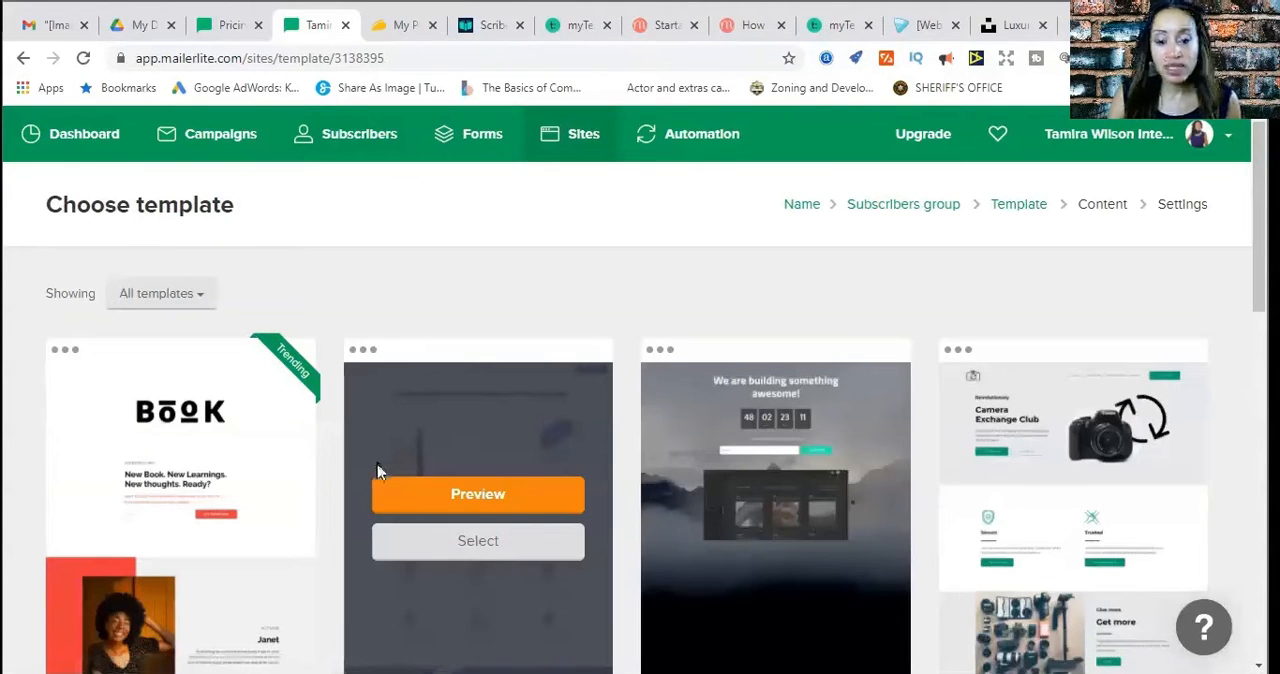
Browse the first page of landing page templates to compare the available designs
scroll(379, 474, "down", 3)
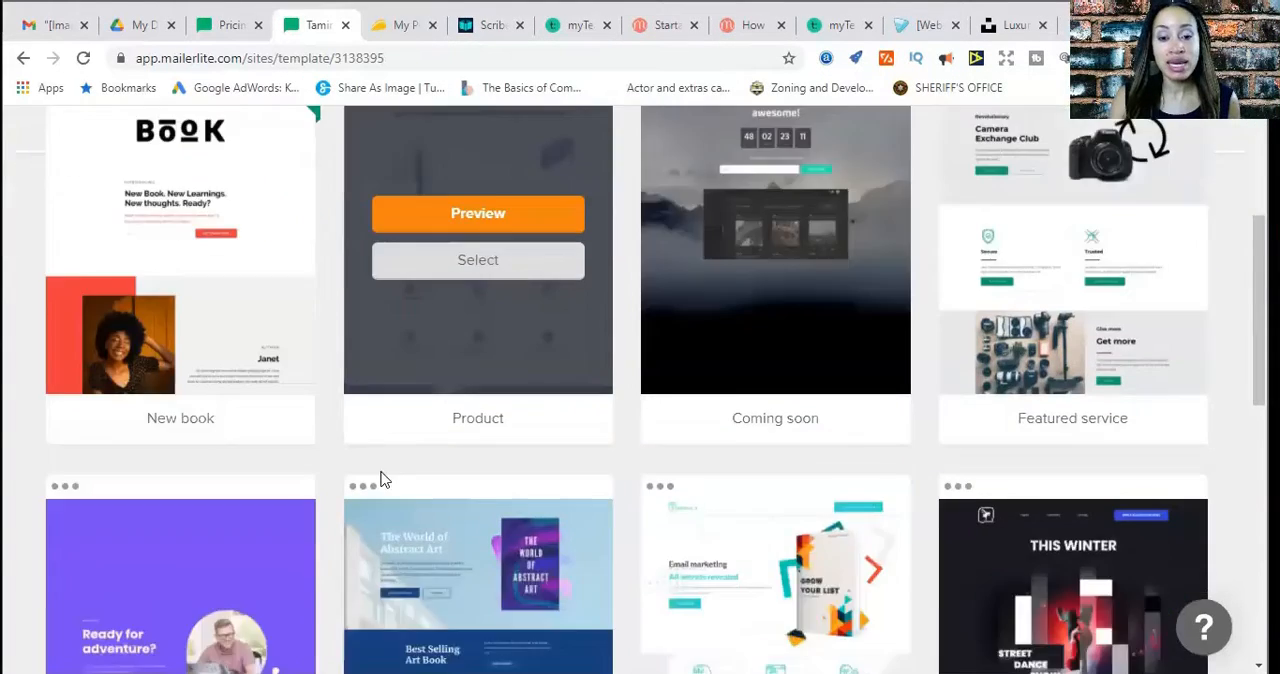
scroll(380, 480, "down", 8)
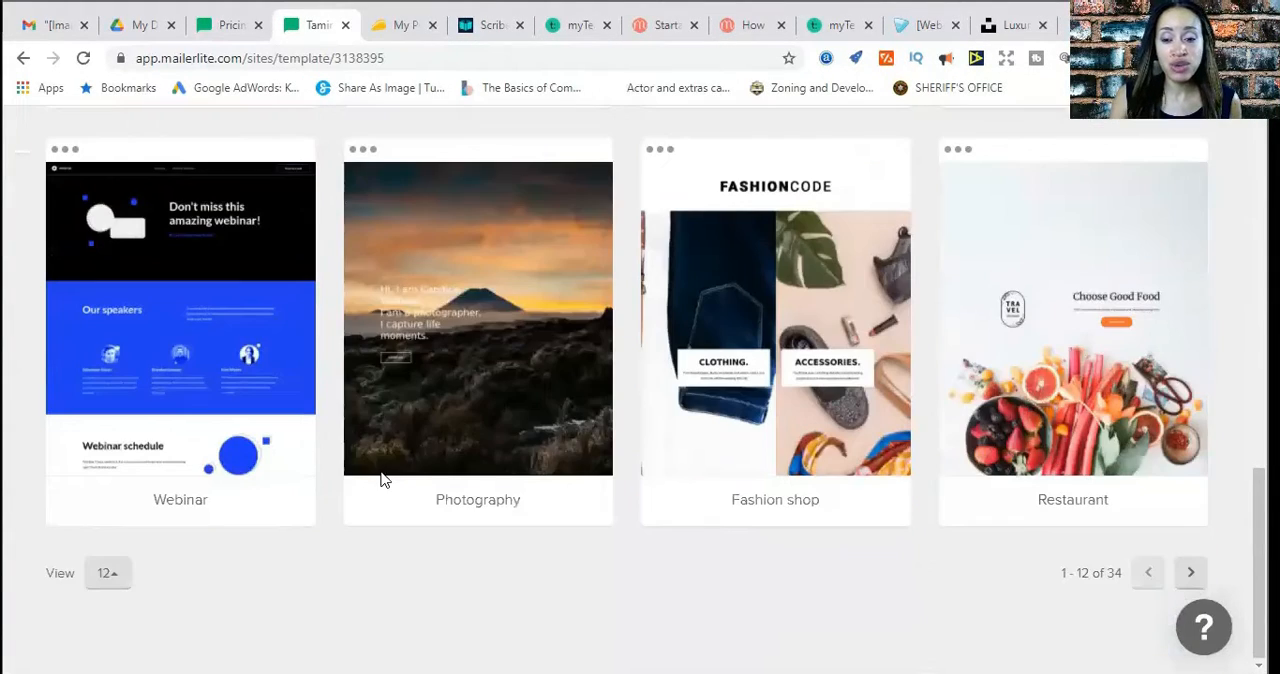
mouse_move(381, 480)
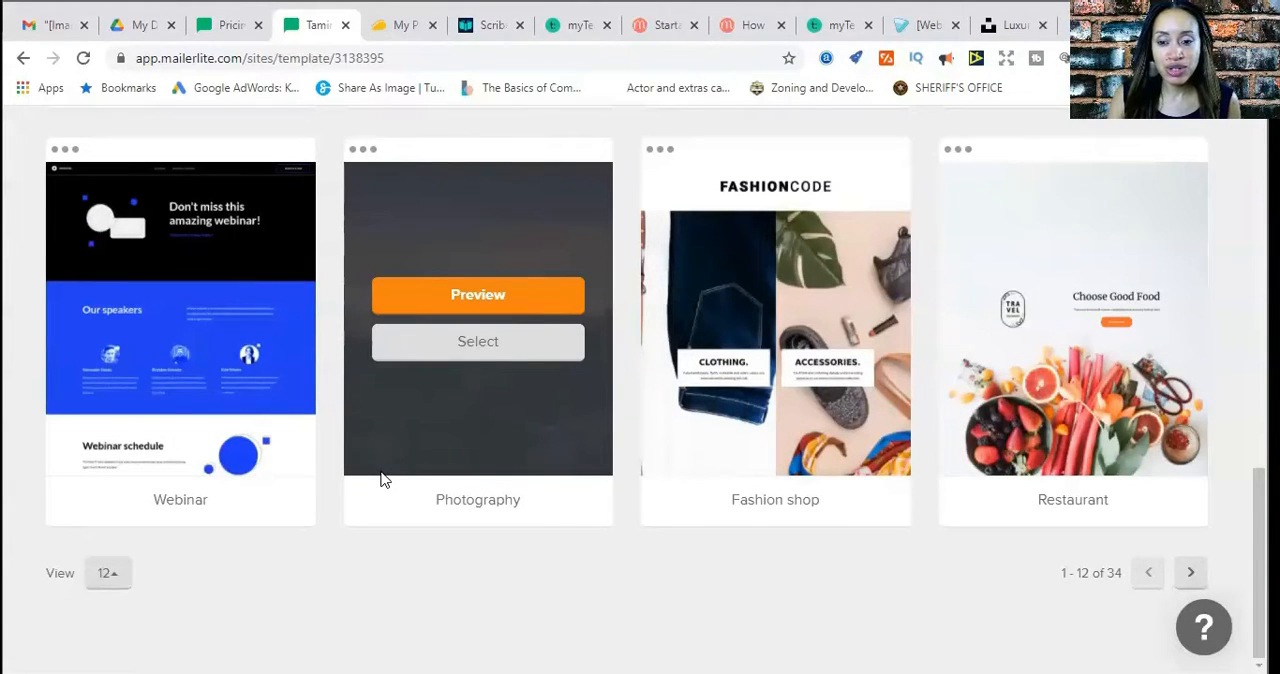
scroll(381, 480, "up", 10)
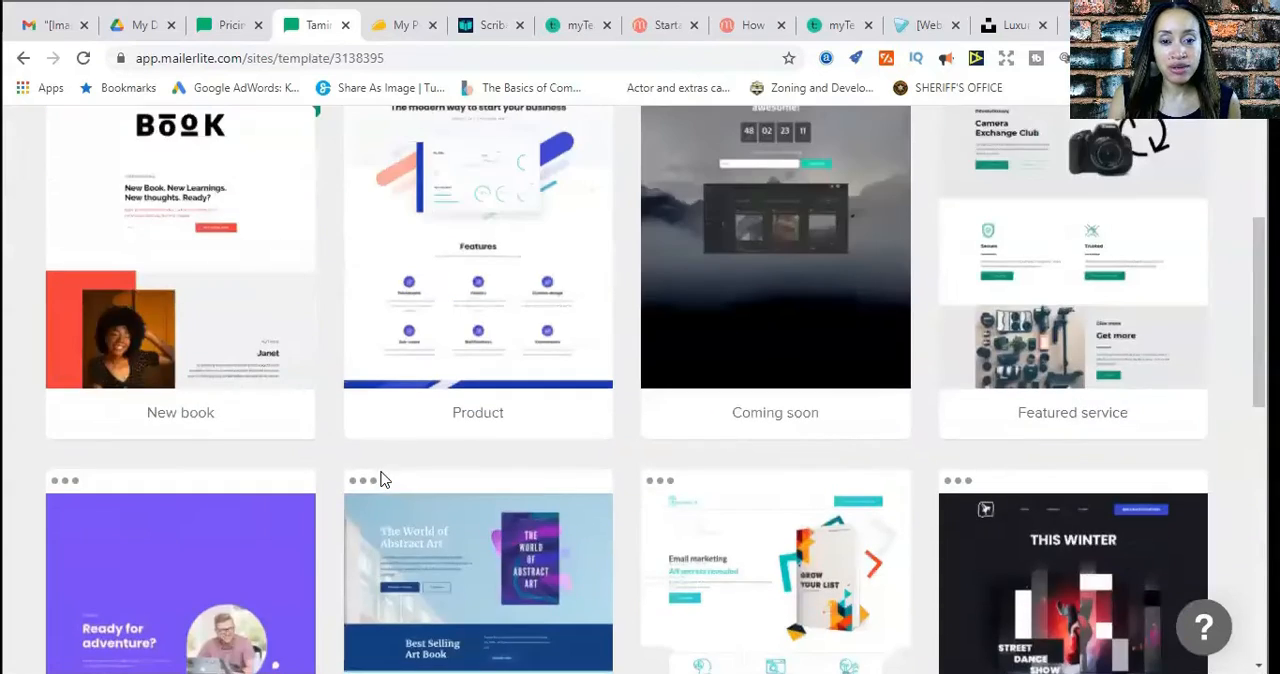
scroll(381, 480, "down", 5)
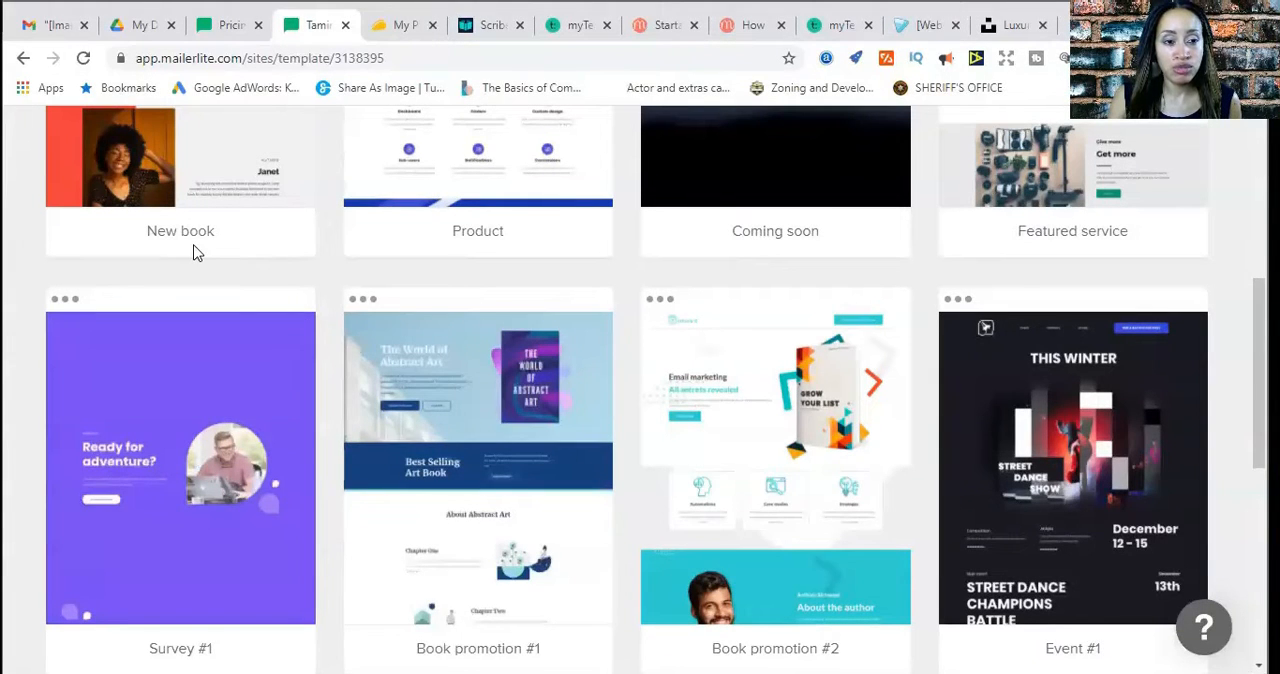
scroll(197, 253, "down", 2)
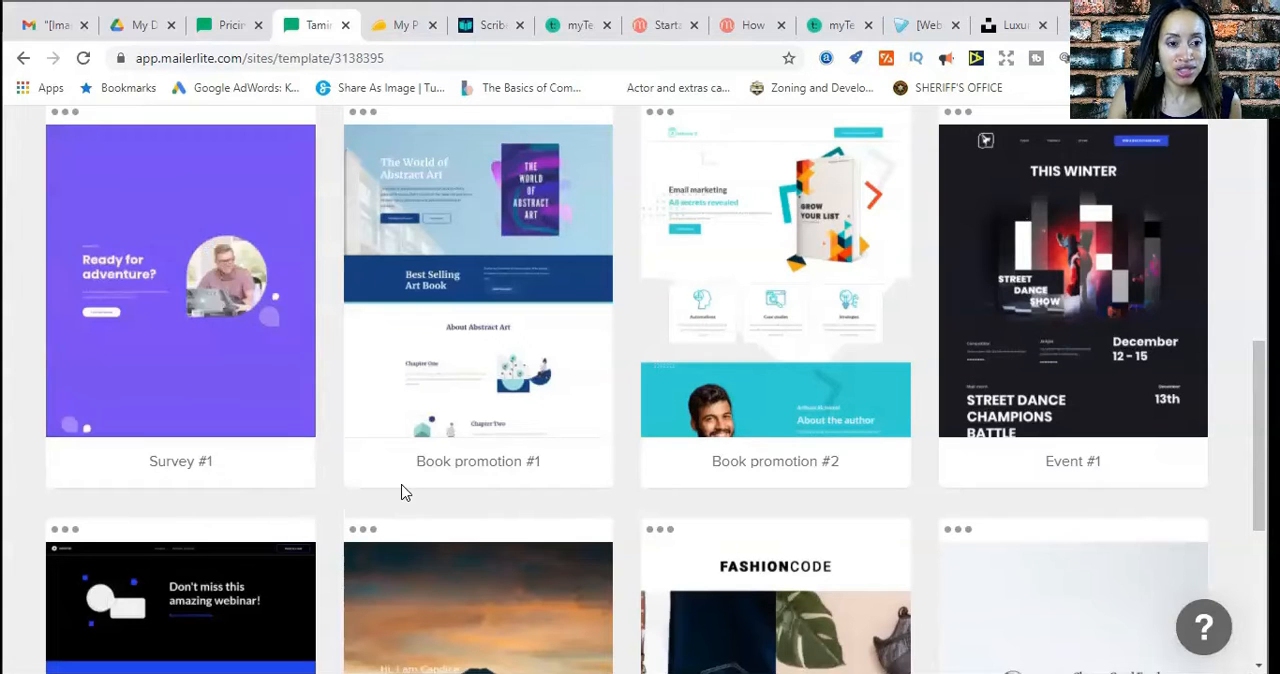
scroll(404, 492, "up", 3)
scroll(400, 494, "down", 2)
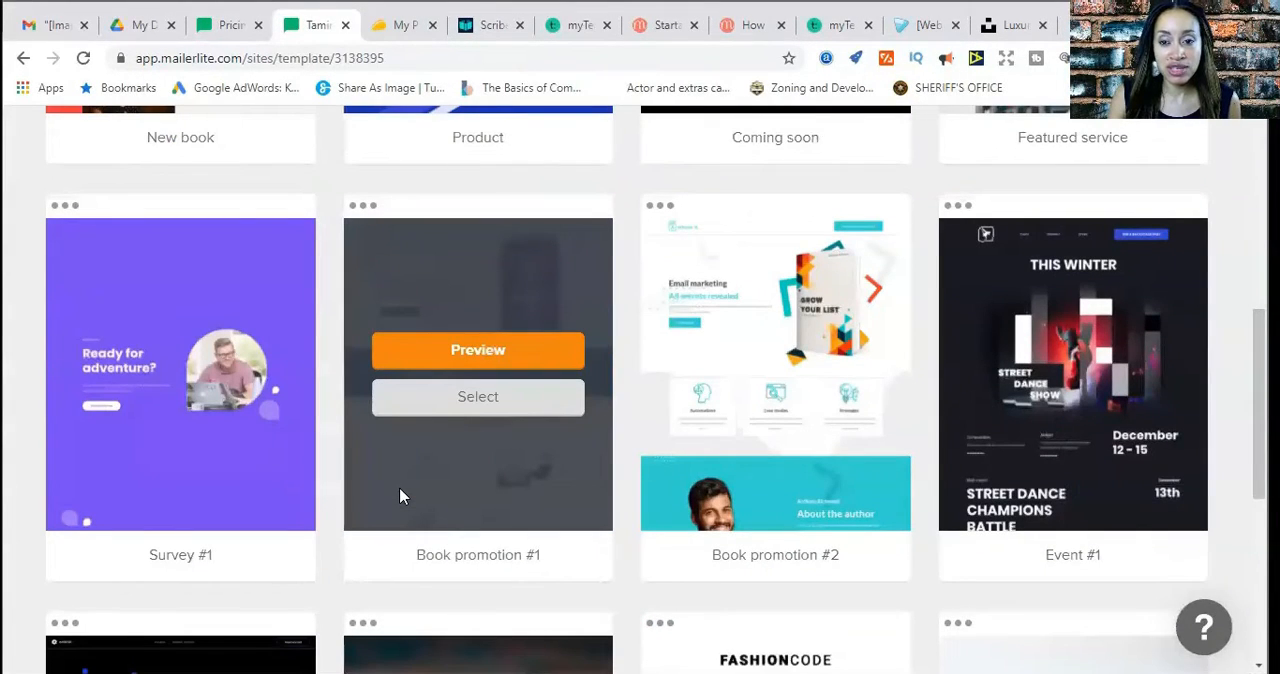
scroll(400, 496, "down", 2)
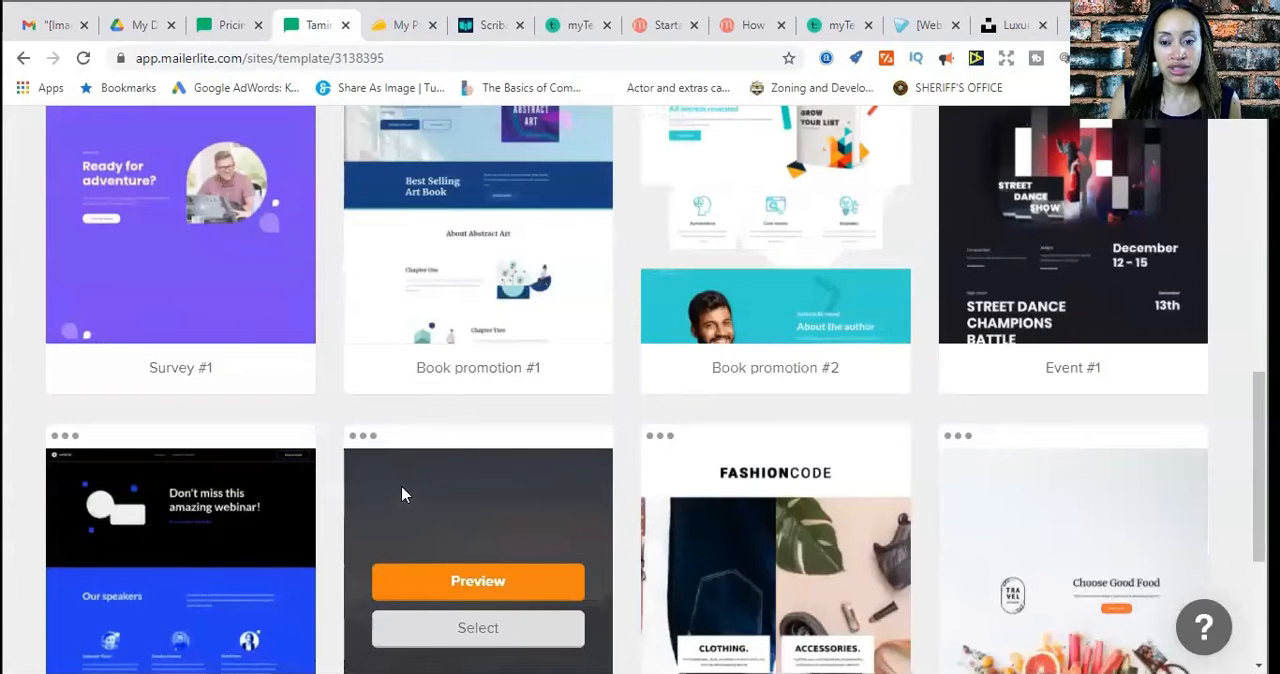
scroll(928, 409, "up", 5)
scroll(836, 620, "down", 8)
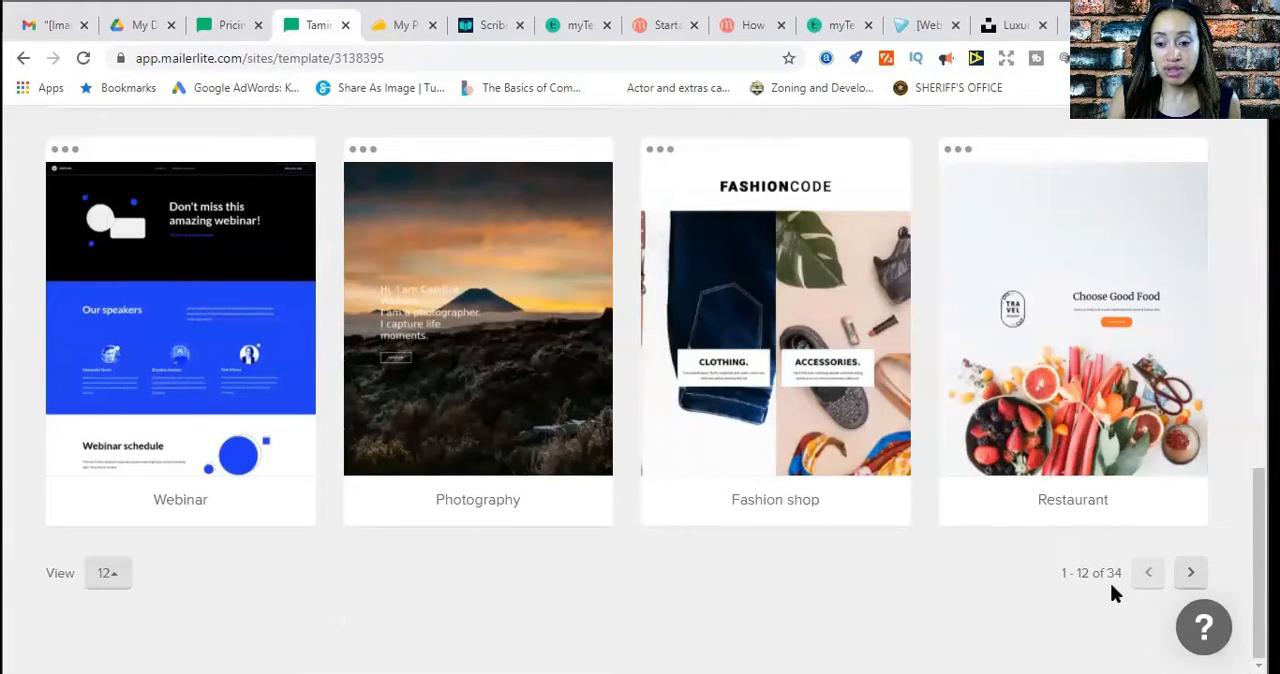
scroll(980, 570, "up", 10)
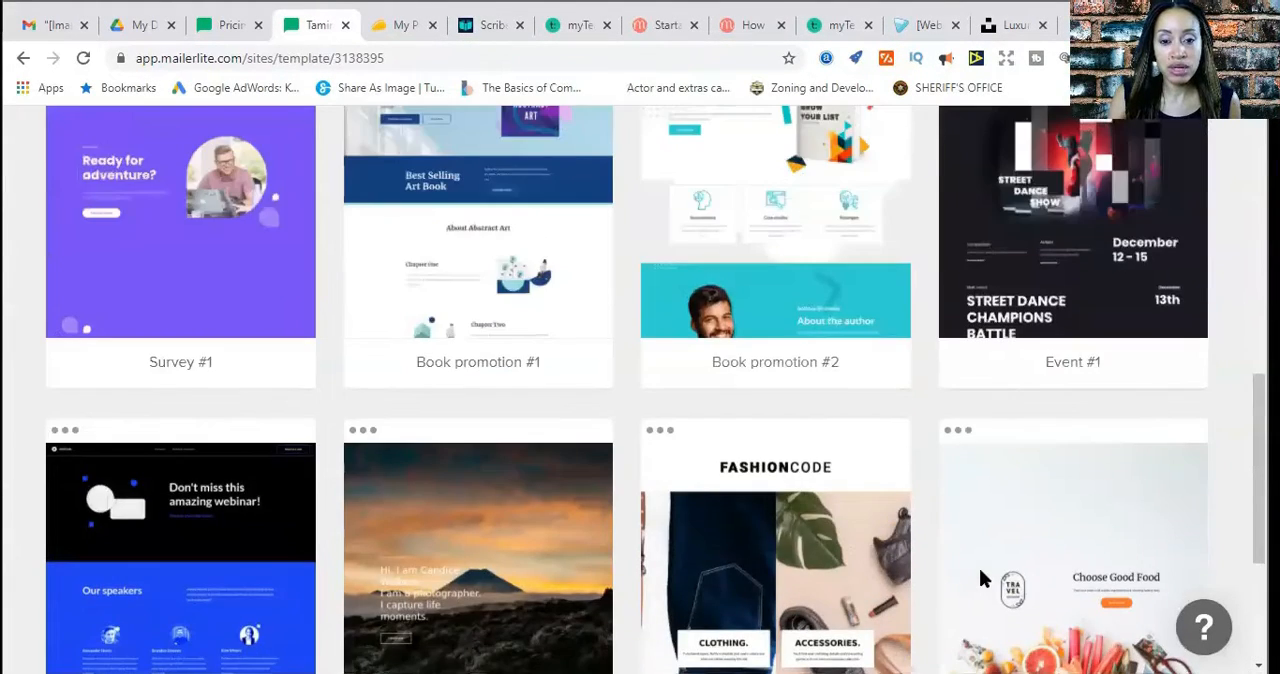
scroll(980, 577, "up", 2)
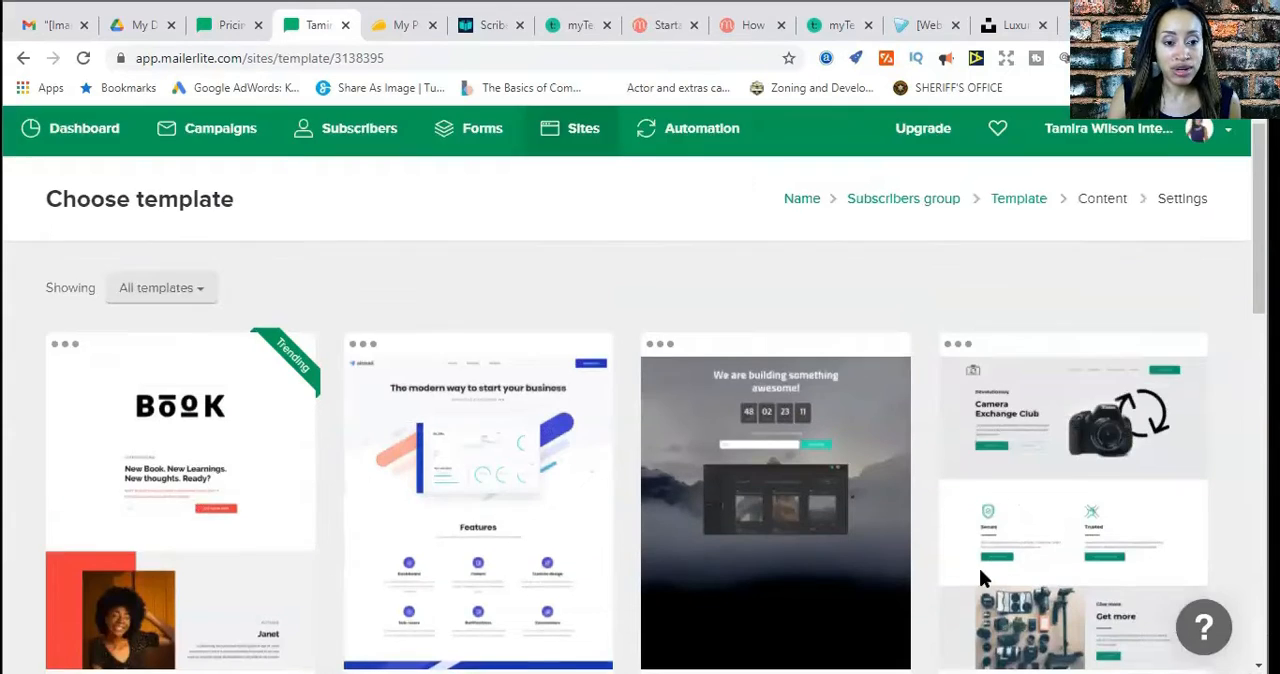
scroll(980, 570, "down", 1)
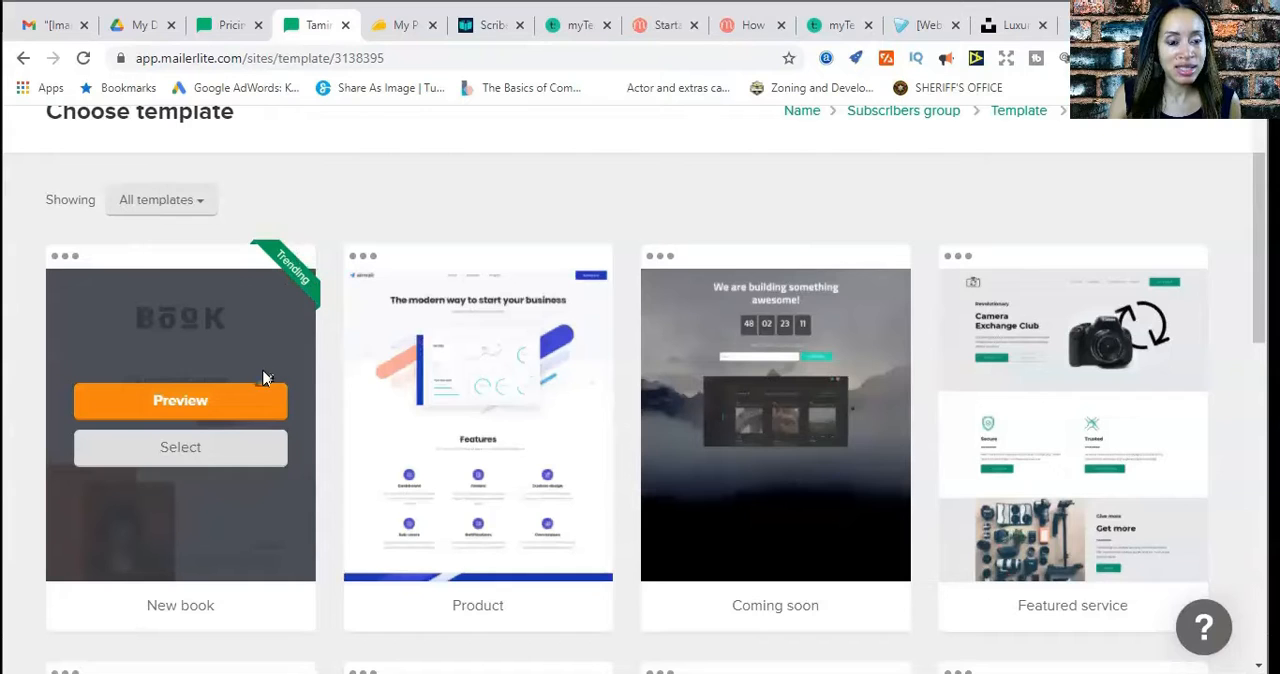
Preview the New book template and select it for the landing page
left_click(201, 410)
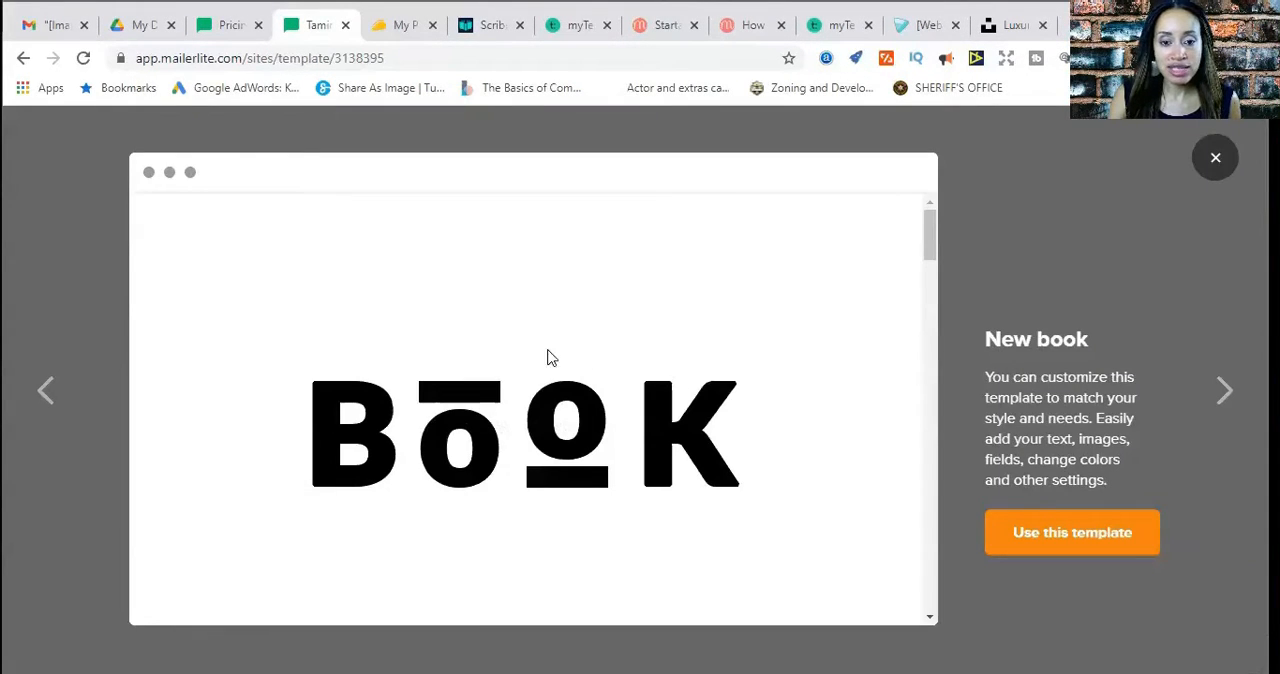
scroll(800, 326, "down", 15)
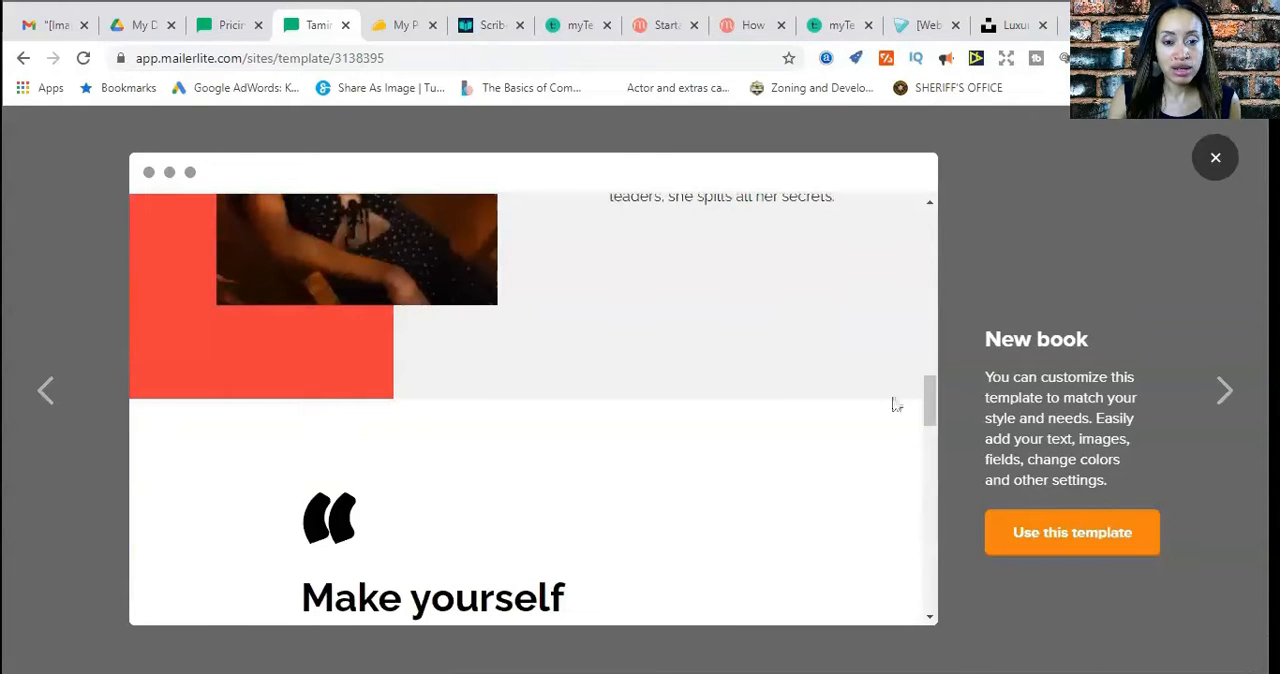
scroll(896, 470, "down", 15)
scroll(896, 472, "up", 20)
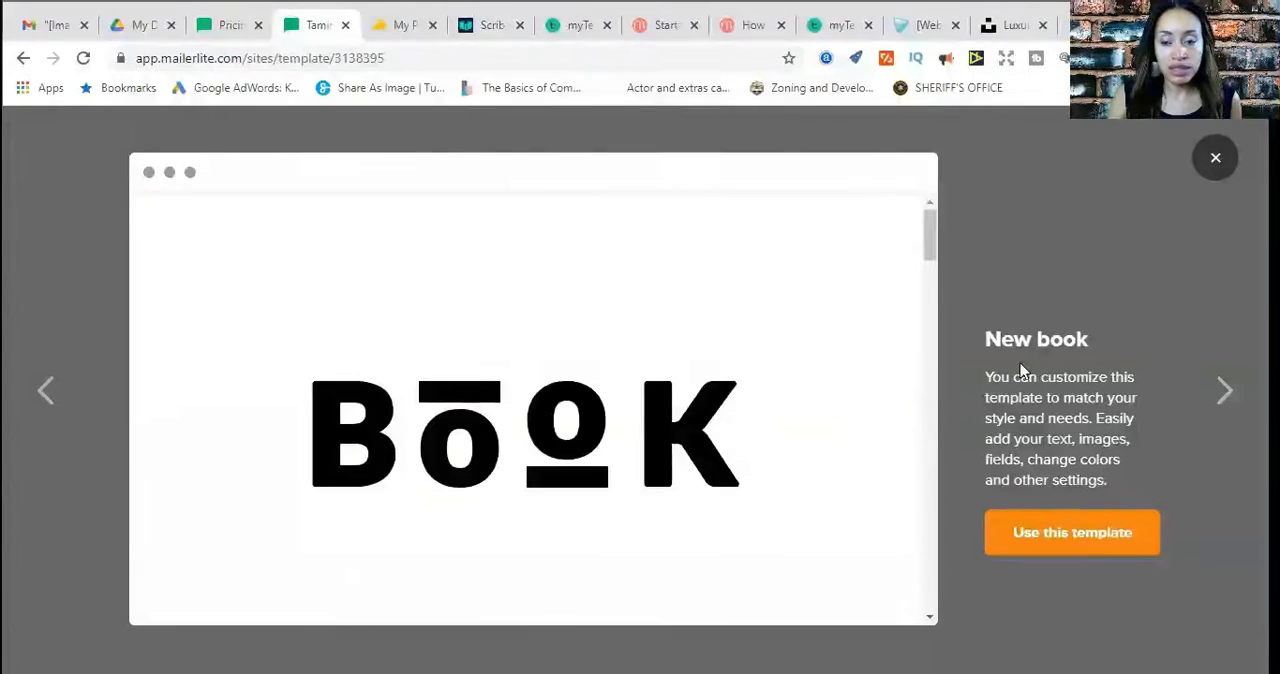
left_click(1215, 158)
left_click(176, 452)
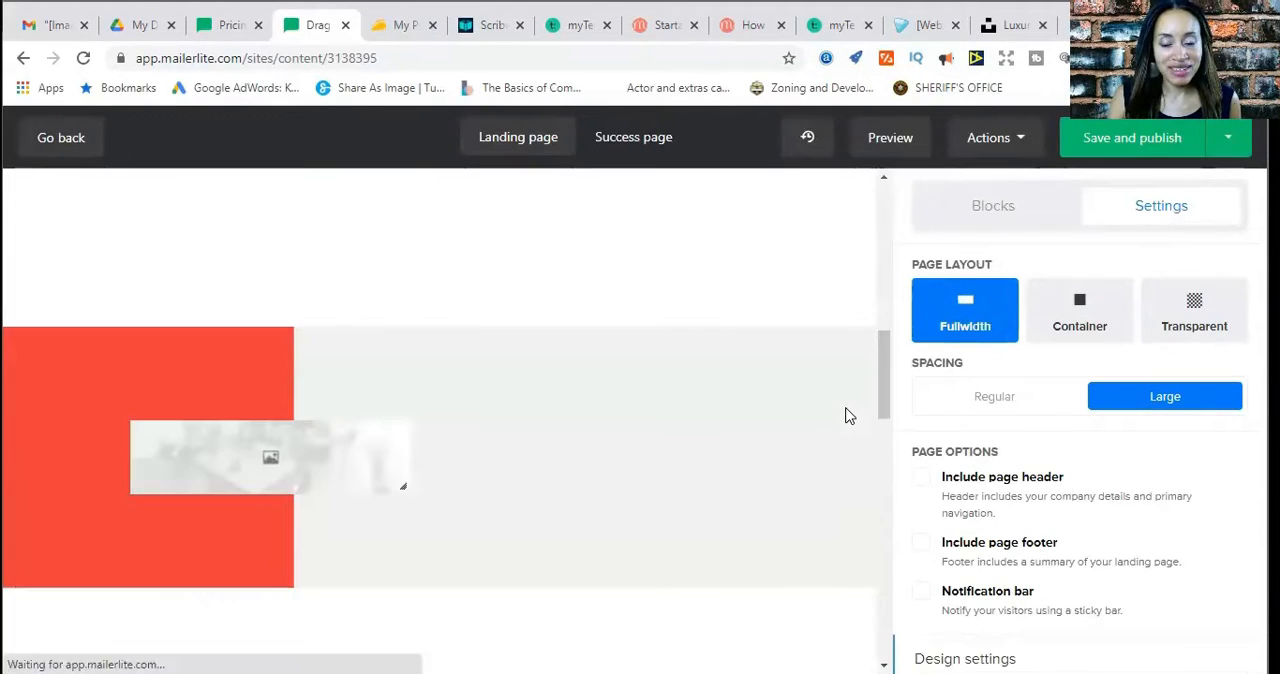
Look through the New book template's logo, introduction, email signup and author sections in the page editor
scroll(856, 483, "up", 10)
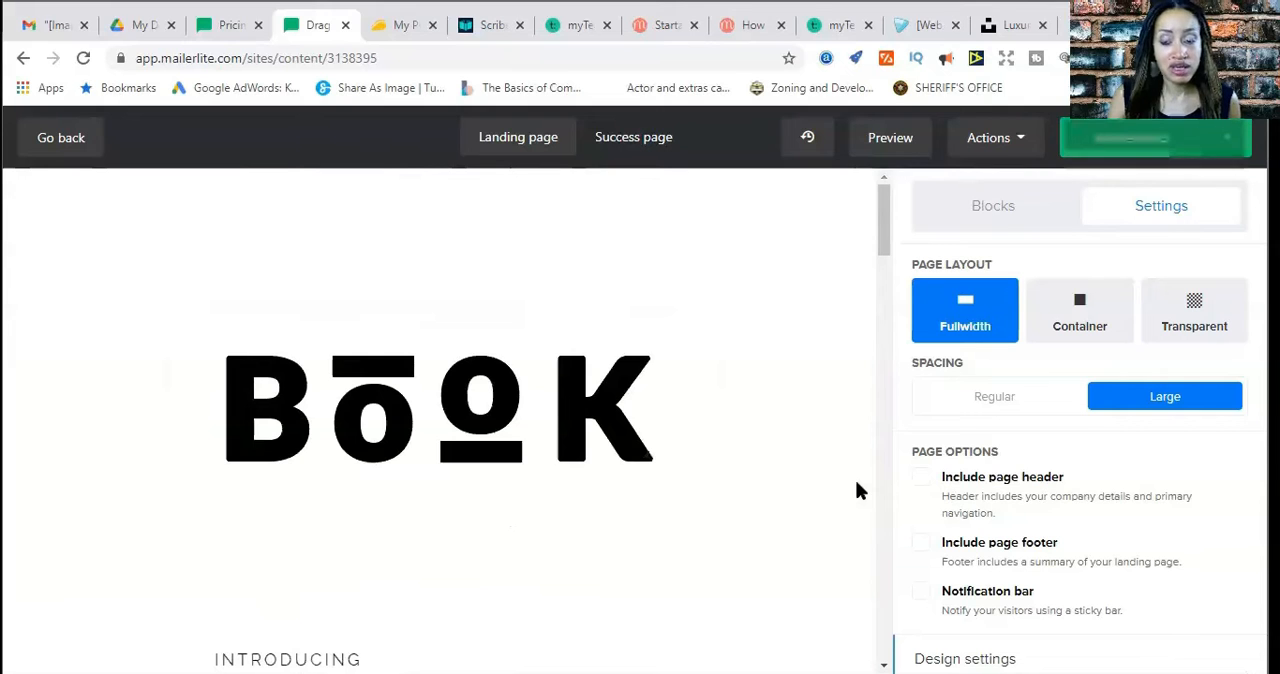
scroll(856, 484, "down", 4)
scroll(855, 495, "down", 4)
scroll(855, 495, "up", 6)
scroll(855, 497, "up", 2)
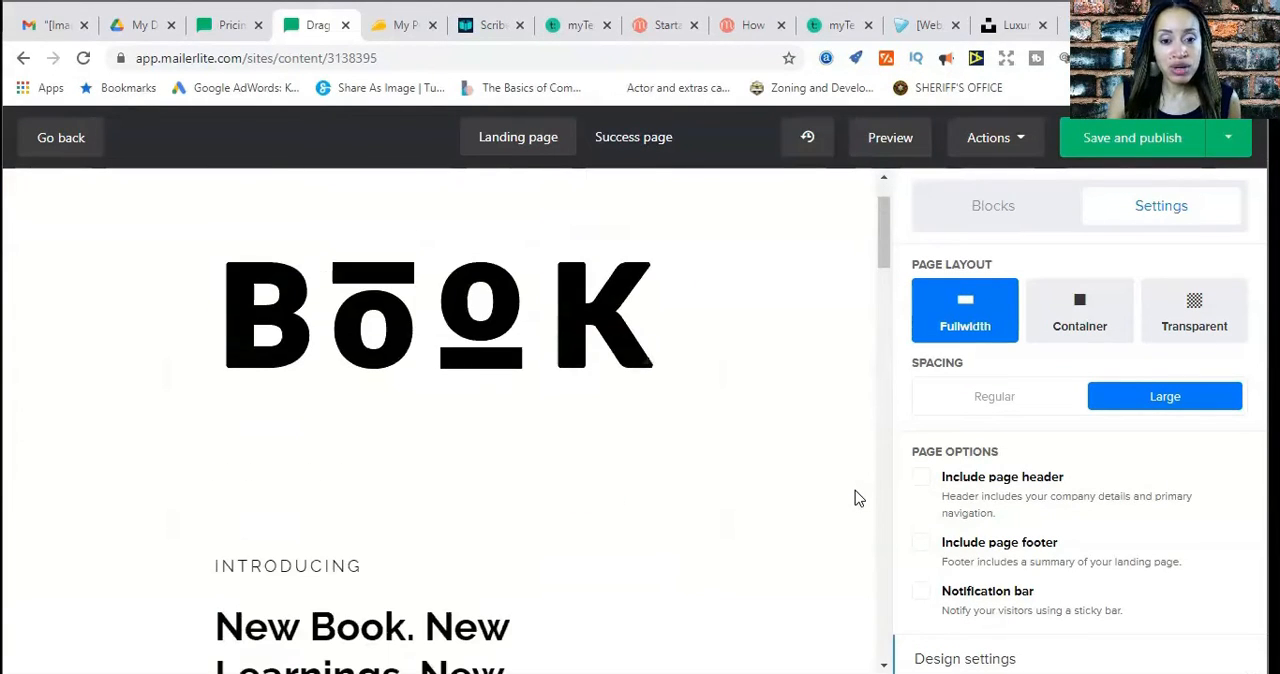
scroll(855, 497, "down", 4)
scroll(855, 497, "down", 10)
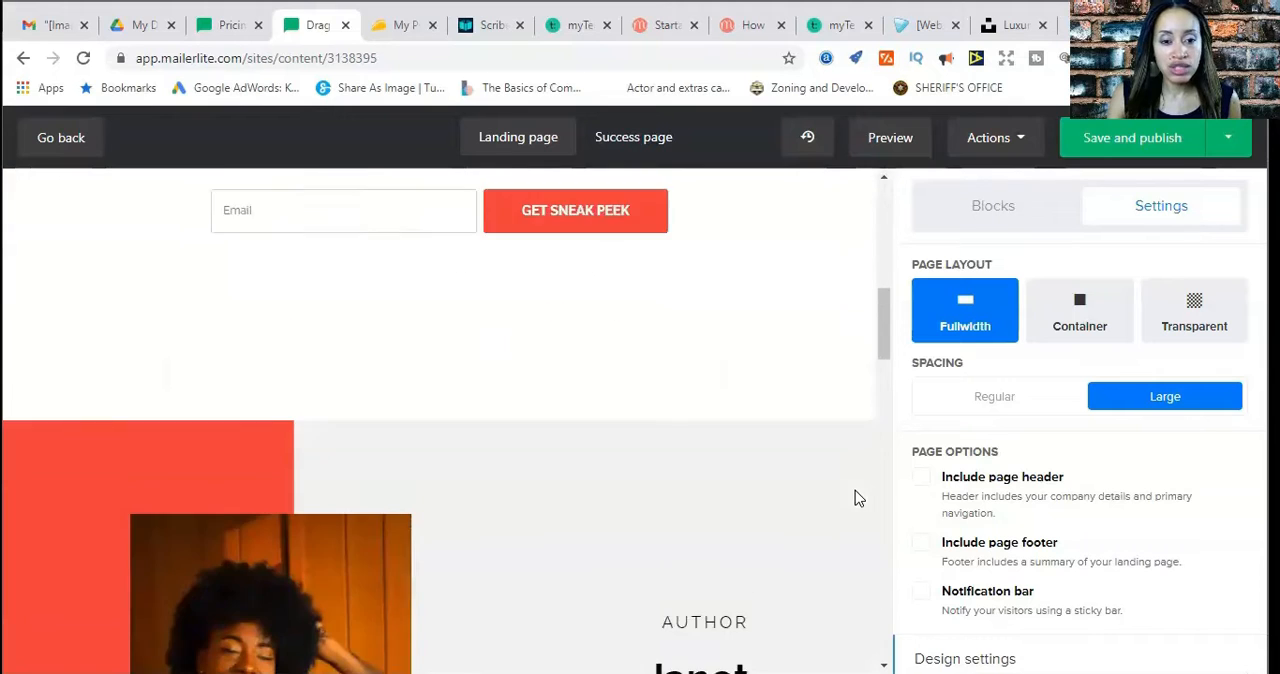
scroll(745, 524, "up", 3)
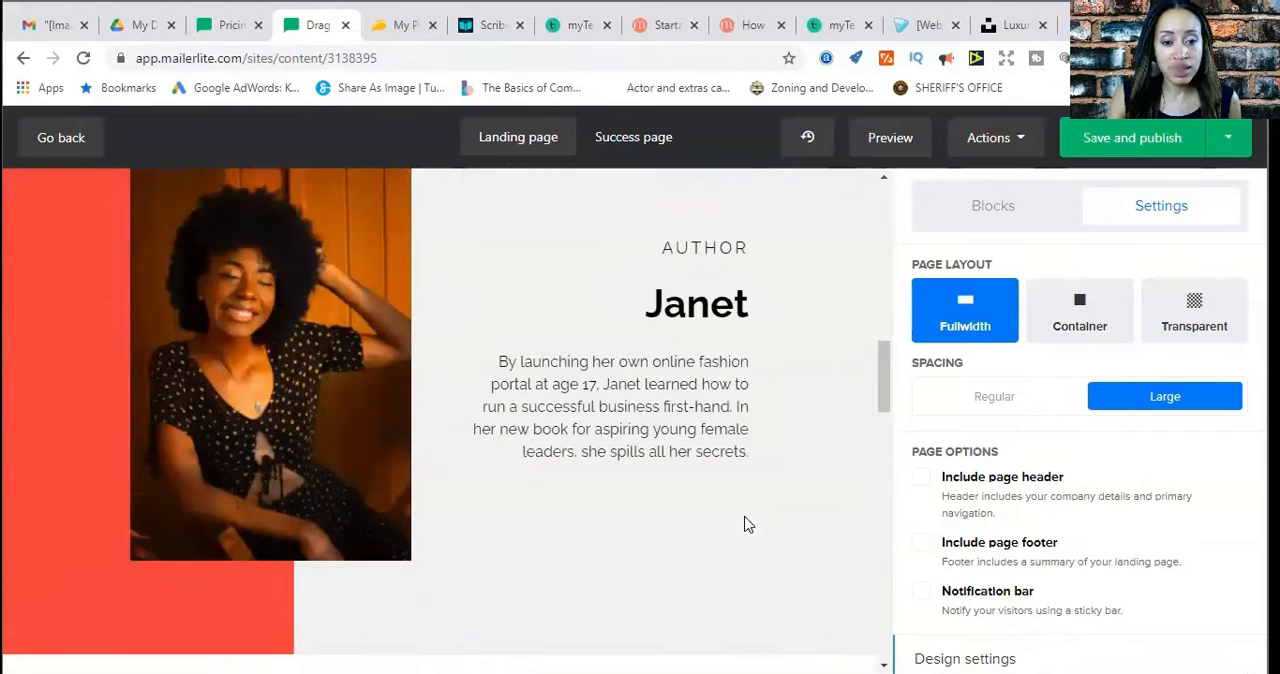
scroll(795, 506, "up", 2)
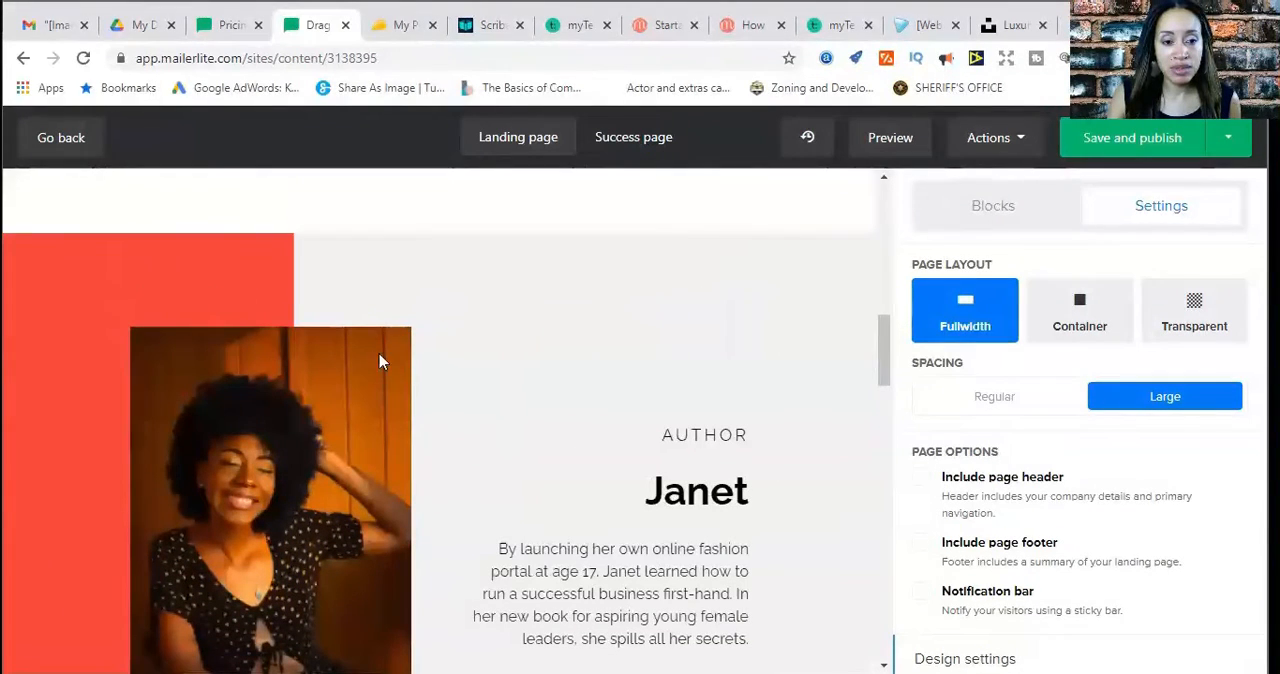
scroll(810, 338, "up", 8)
scroll(810, 341, "up", 2)
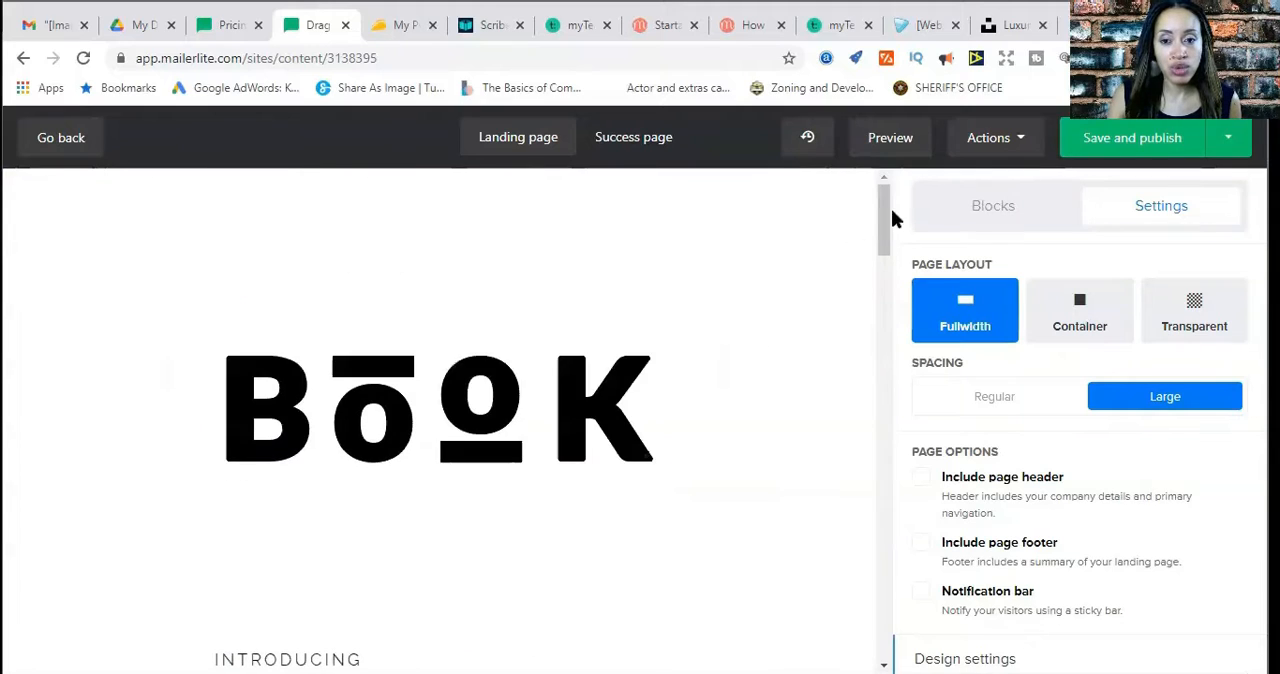
Examine the available page actions and the design settings for fonts, backgrounds, content elements and buttons
left_click(1020, 146)
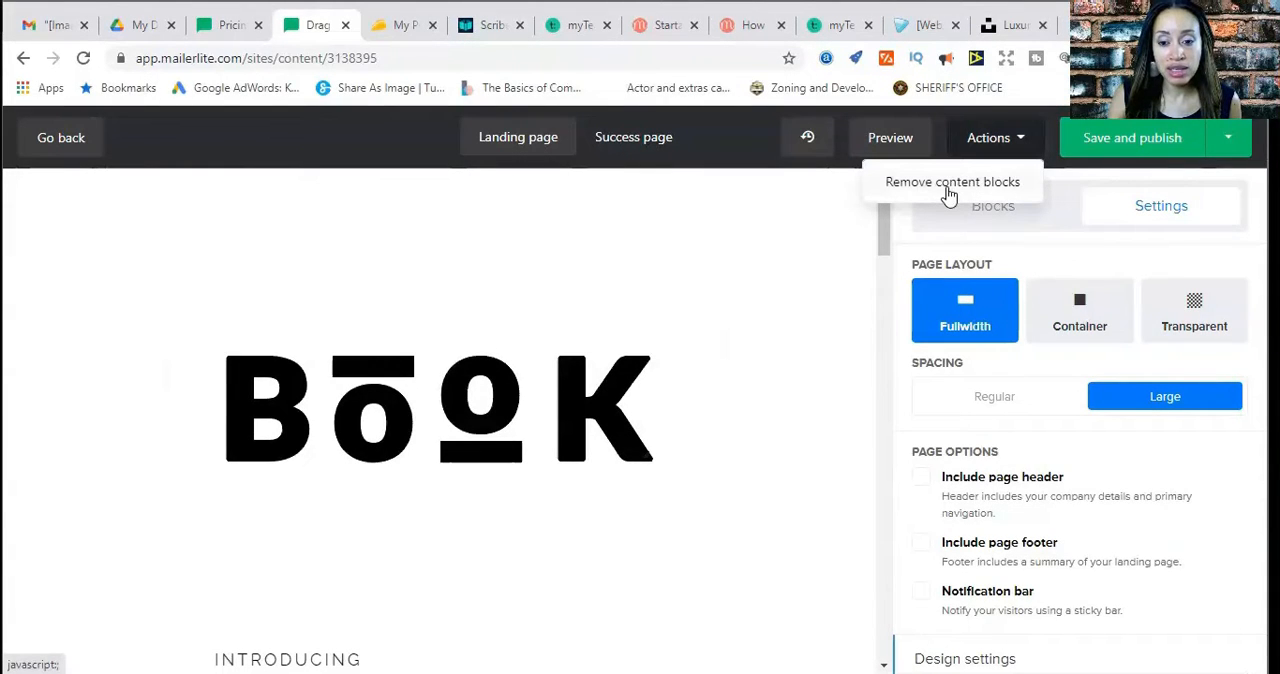
scroll(790, 270, "down", 6)
scroll(914, 466, "down", 4)
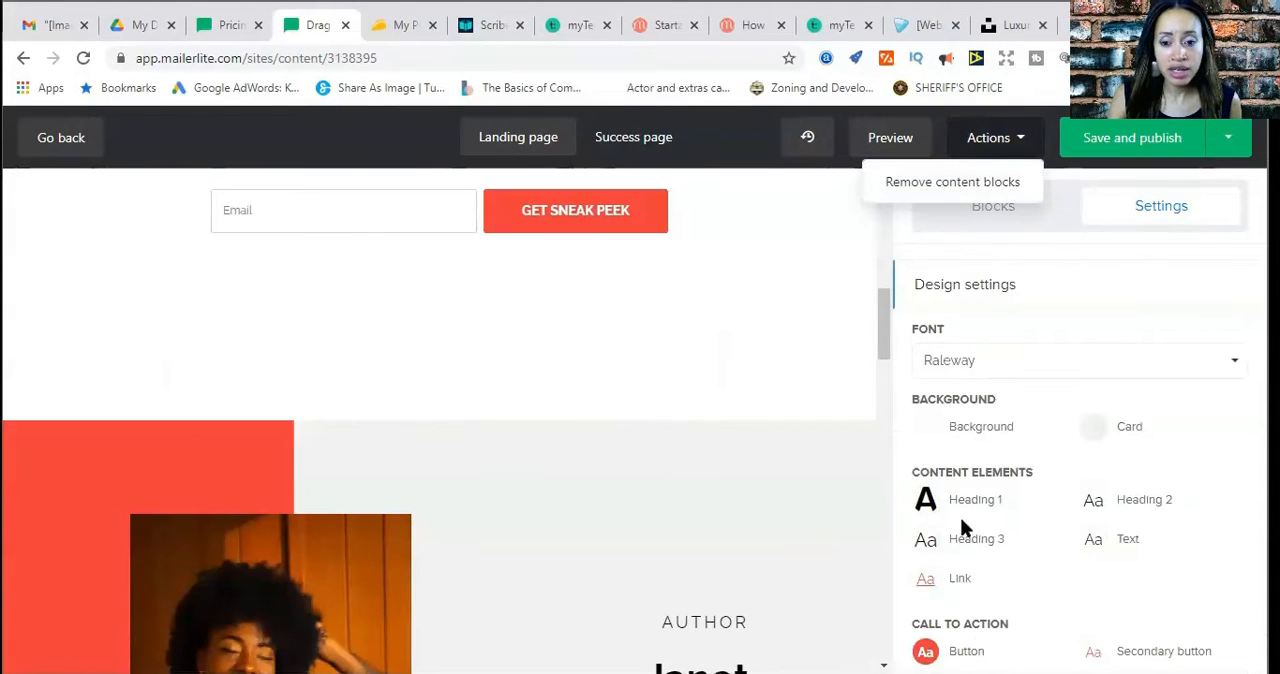
scroll(1031, 537, "down", 1)
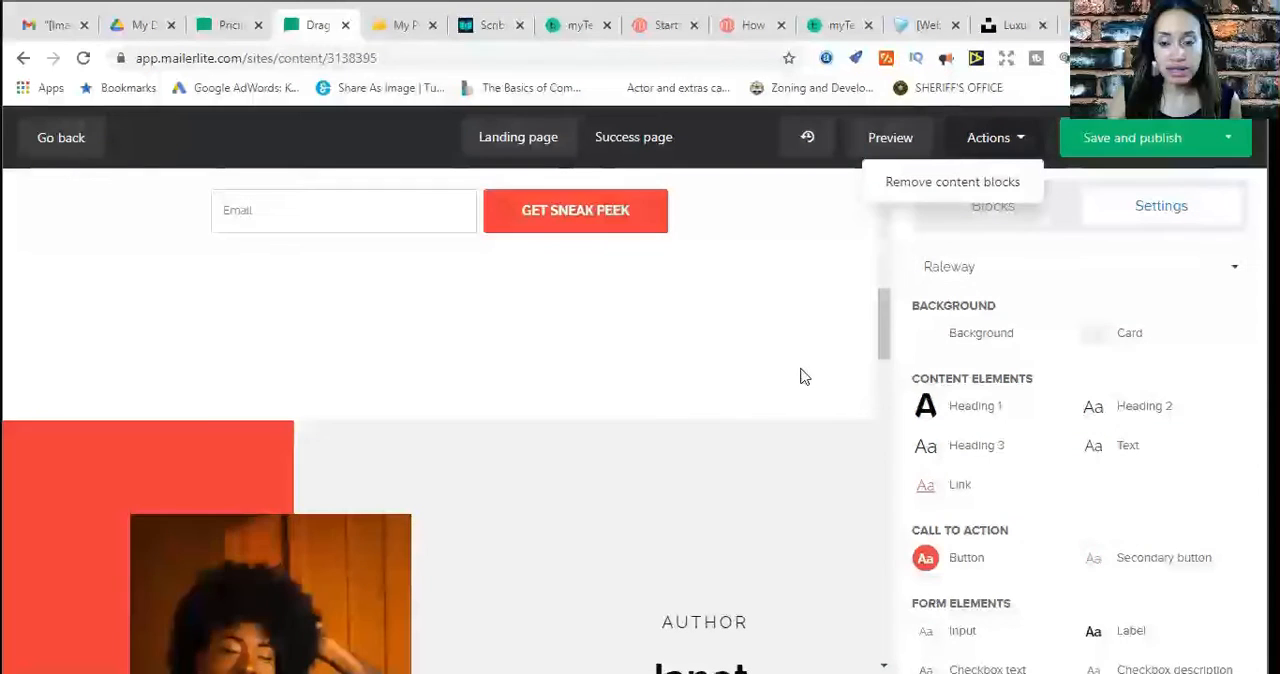
scroll(800, 374, "up", 1)
scroll(988, 278, "up", 2)
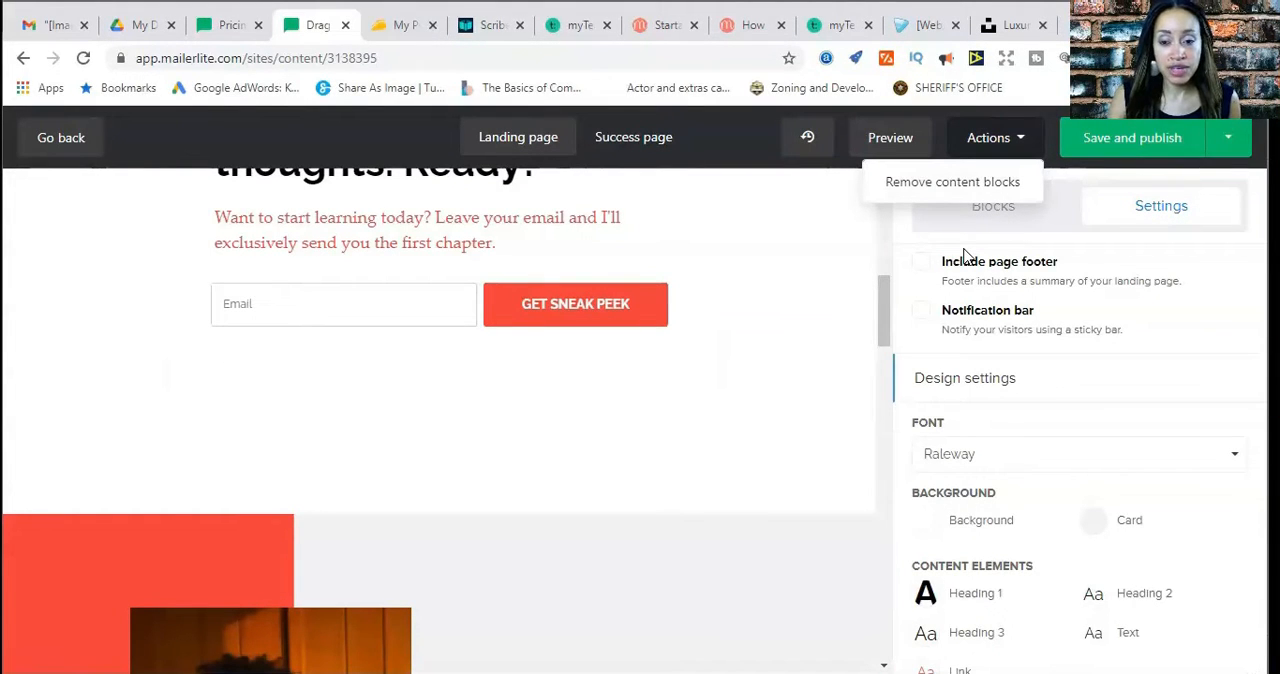
scroll(822, 360, "up", 5)
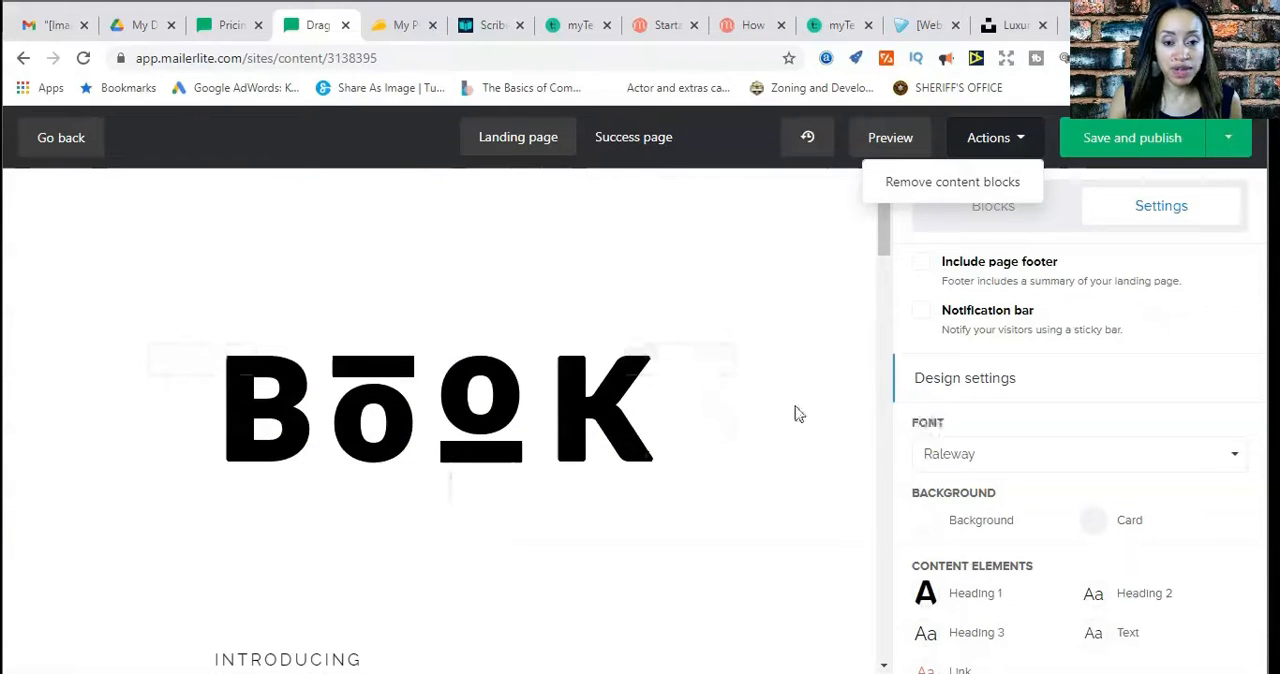
scroll(797, 414, "up", 2)
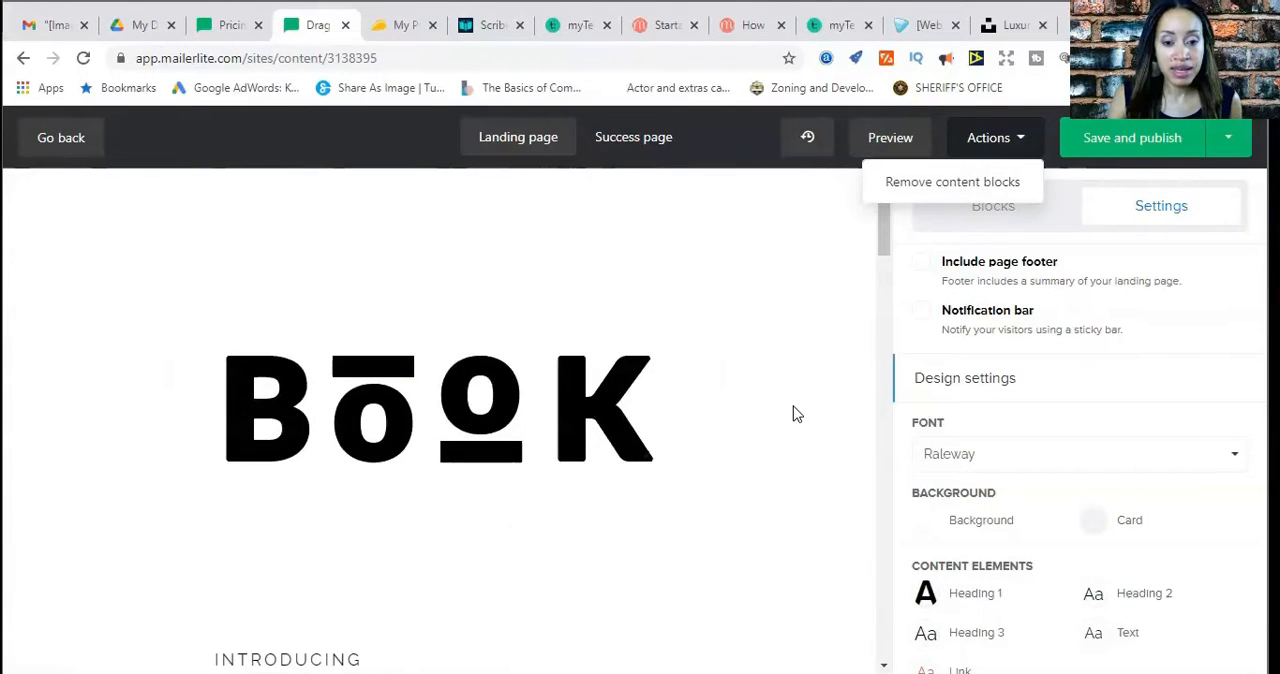
scroll(797, 414, "down", 10)
scroll(797, 414, "up", 4)
scroll(797, 414, "down", 5)
scroll(808, 341, "up", 2)
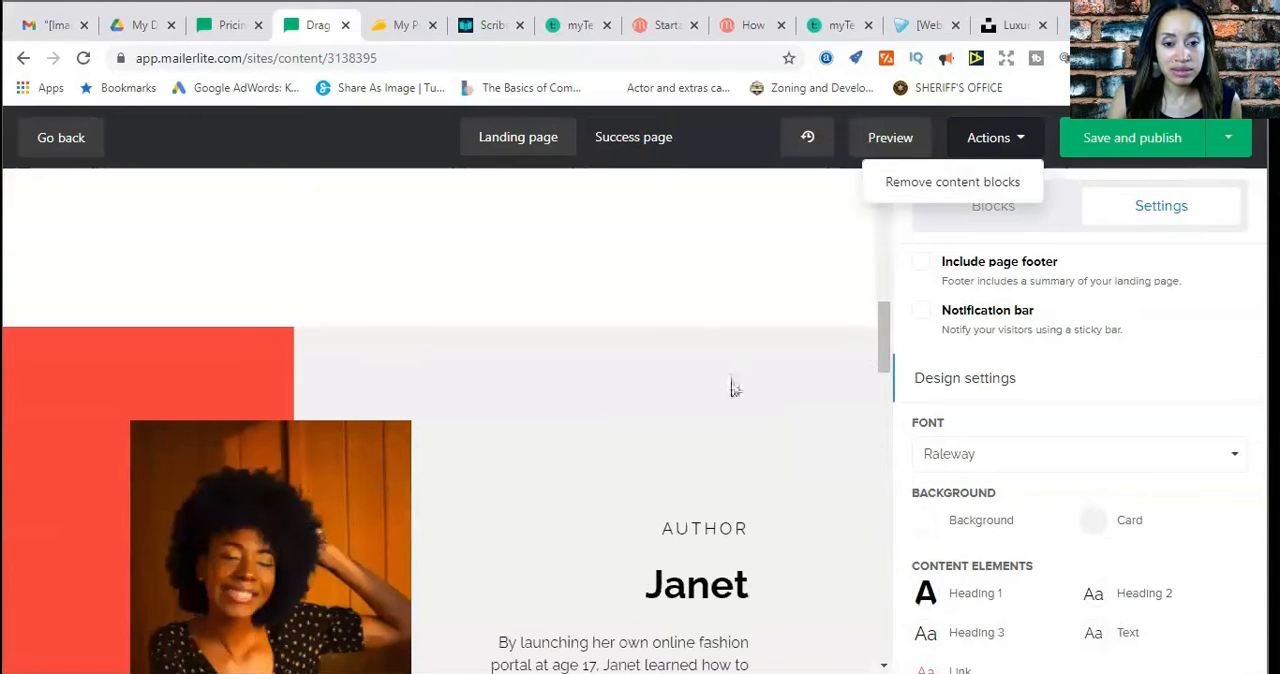
Delete the author section with its photo, plus the quote text and quotation-mark blocks below it
left_click(731, 388)
scroll(720, 386, "down", 2)
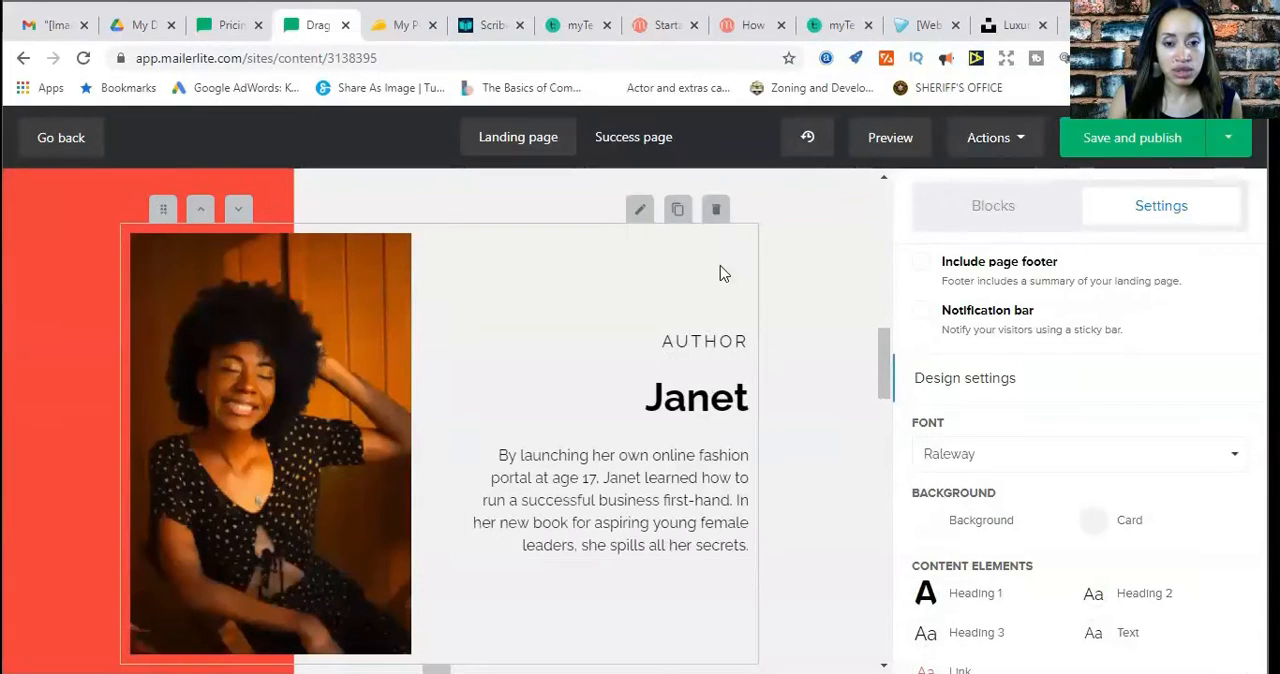
left_click(716, 209)
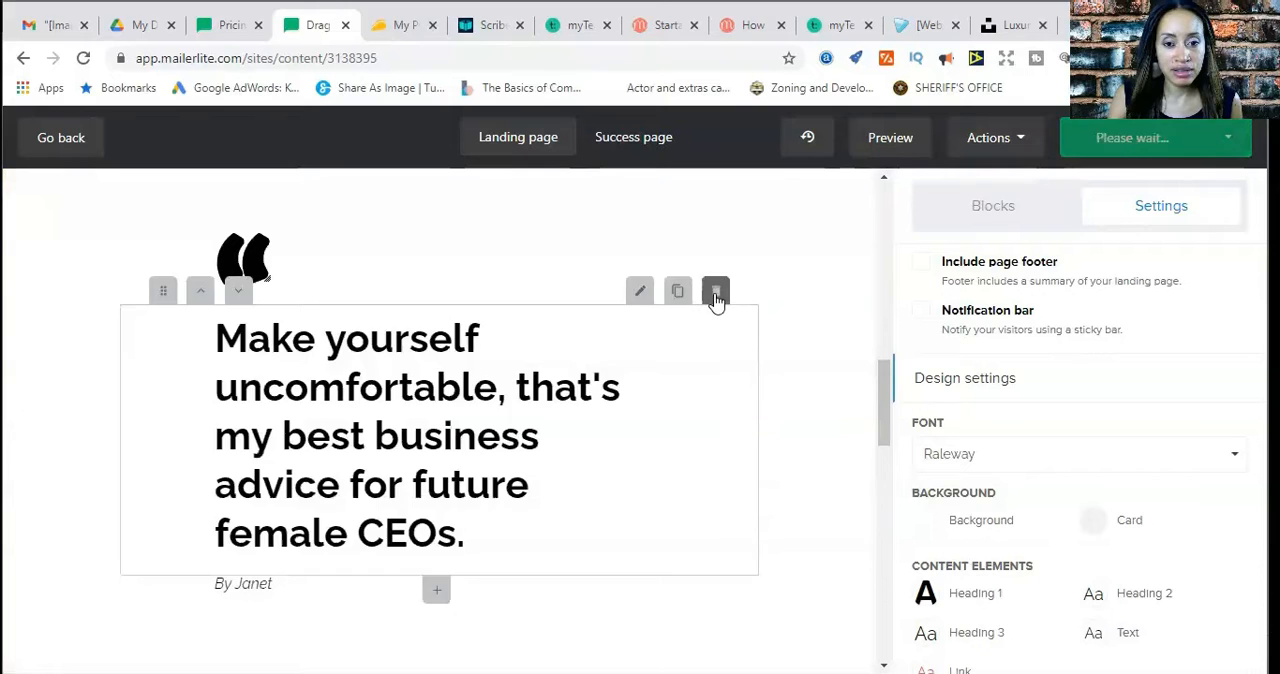
left_click(716, 292)
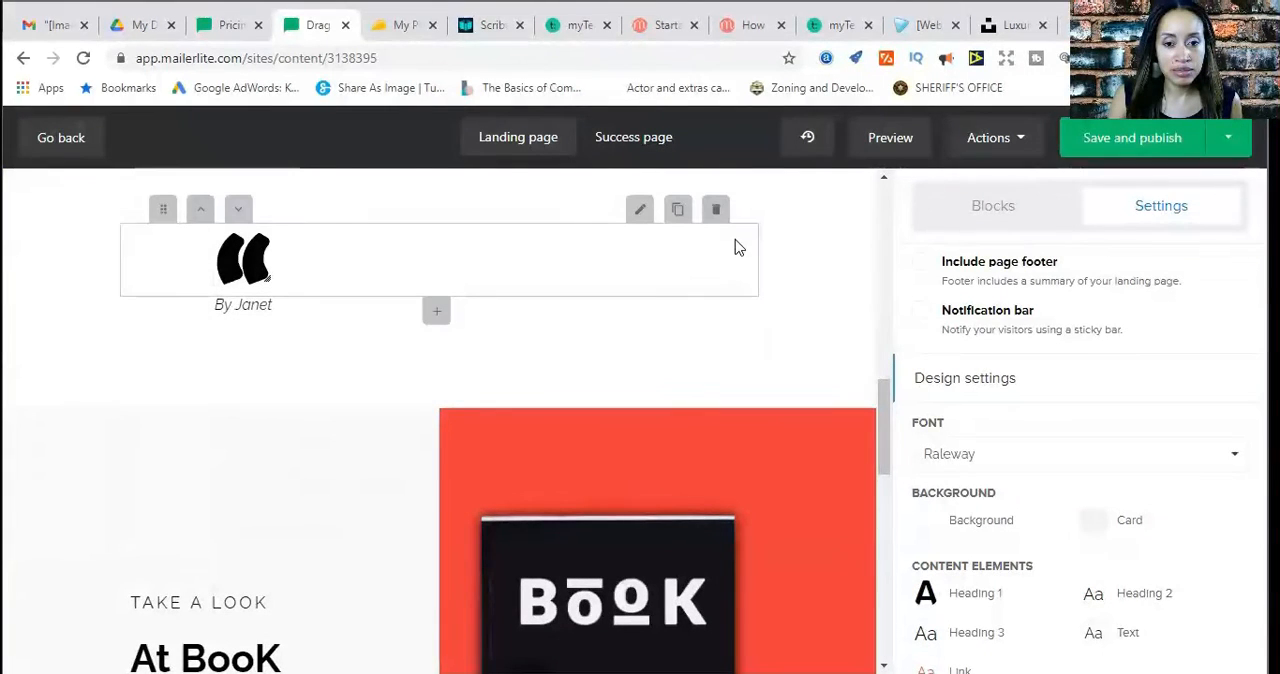
left_click(717, 212)
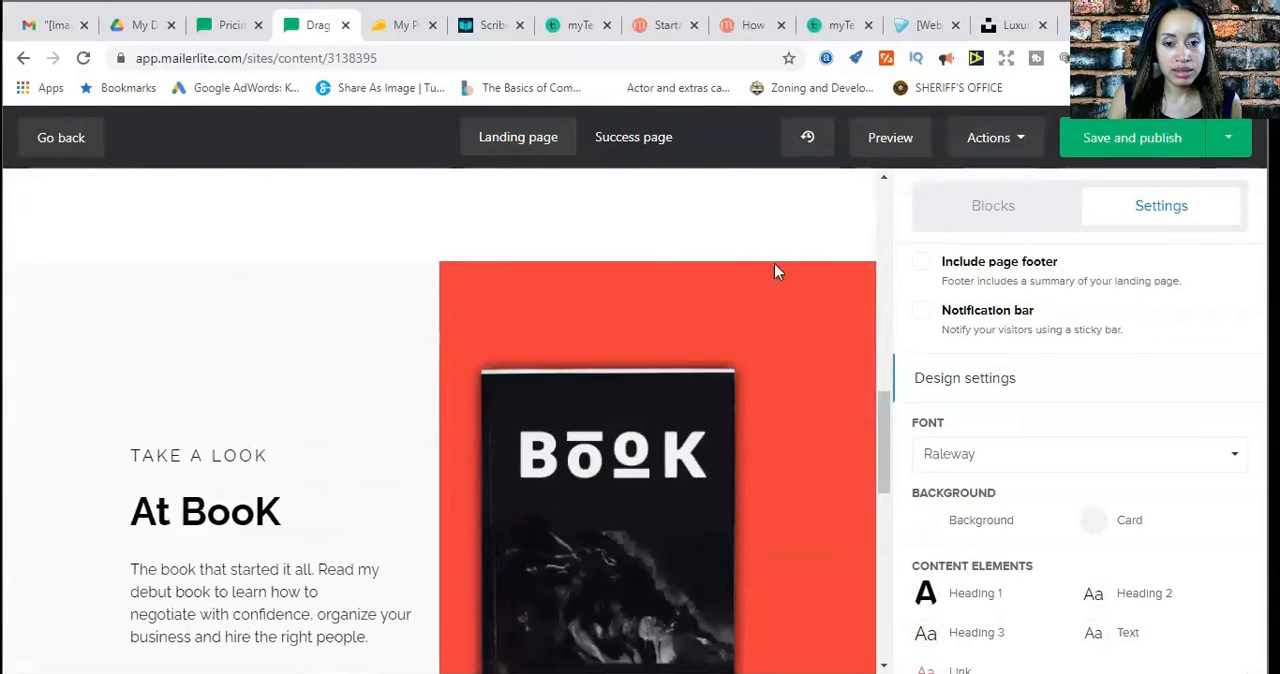
Delete the "At BooK" promo section, the "Happy reading!" heading and the closing BooK logo
scroll(774, 336, "down", 2)
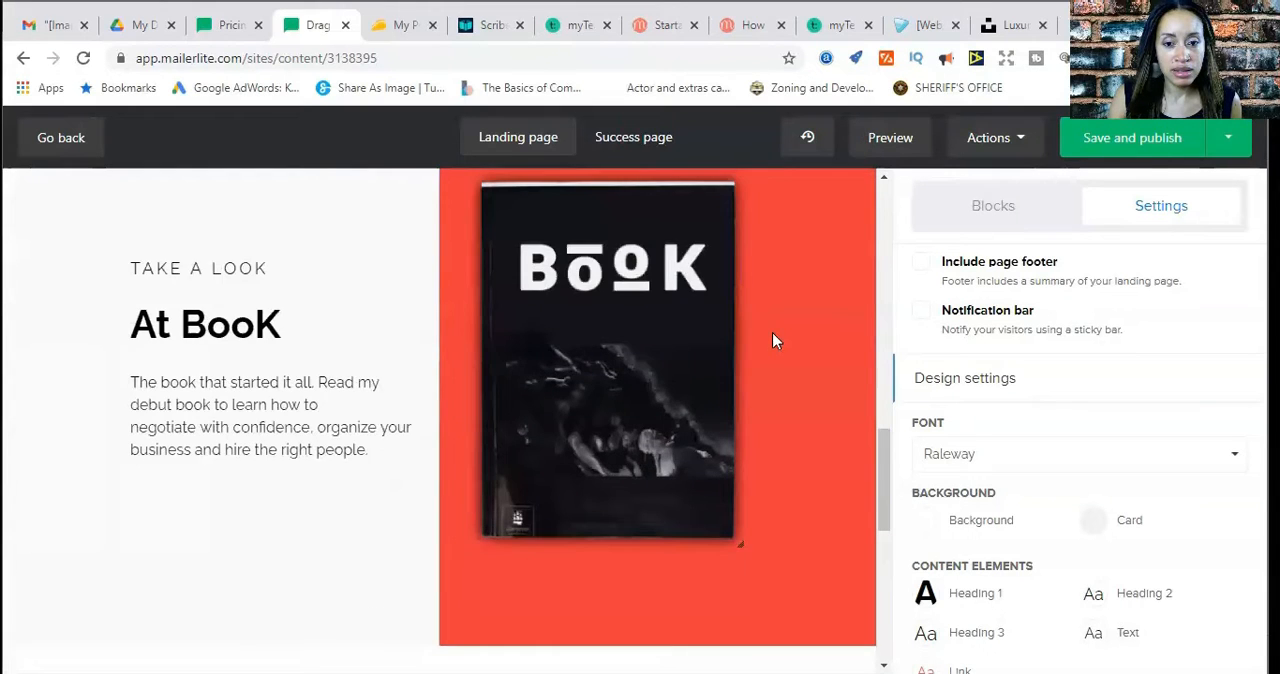
scroll(770, 322, "up", 1)
left_click(717, 238)
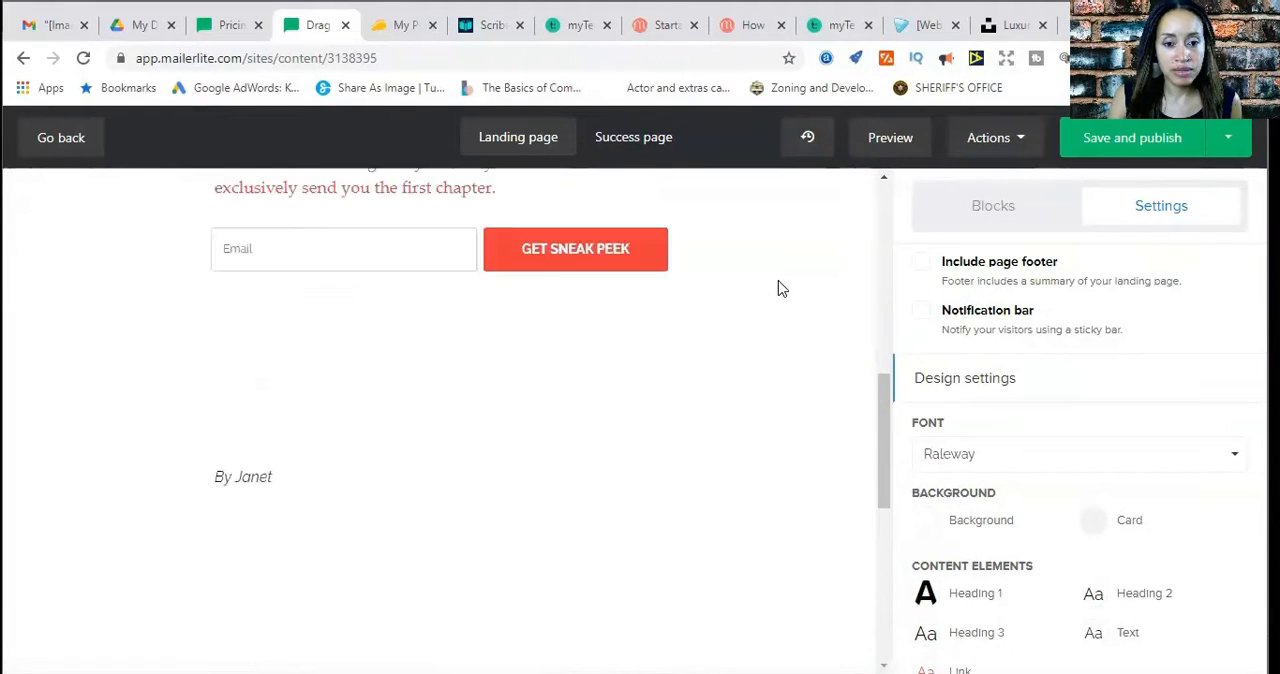
mouse_move(571, 271)
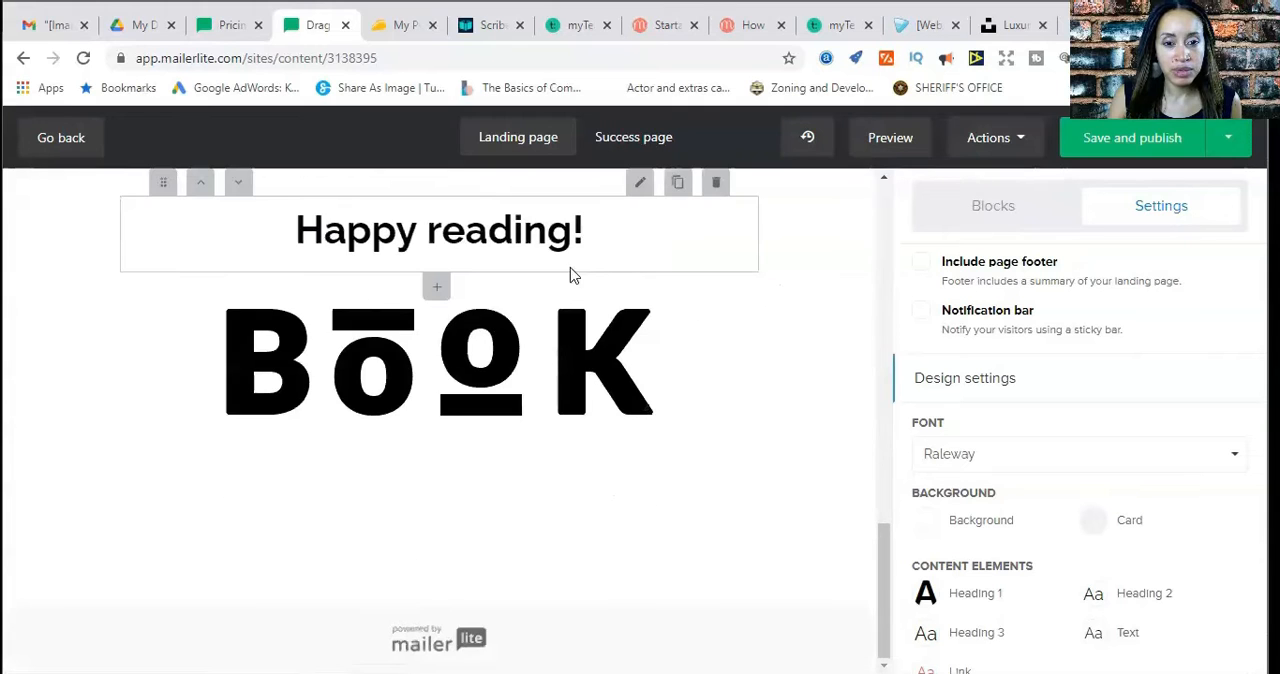
left_click(717, 188)
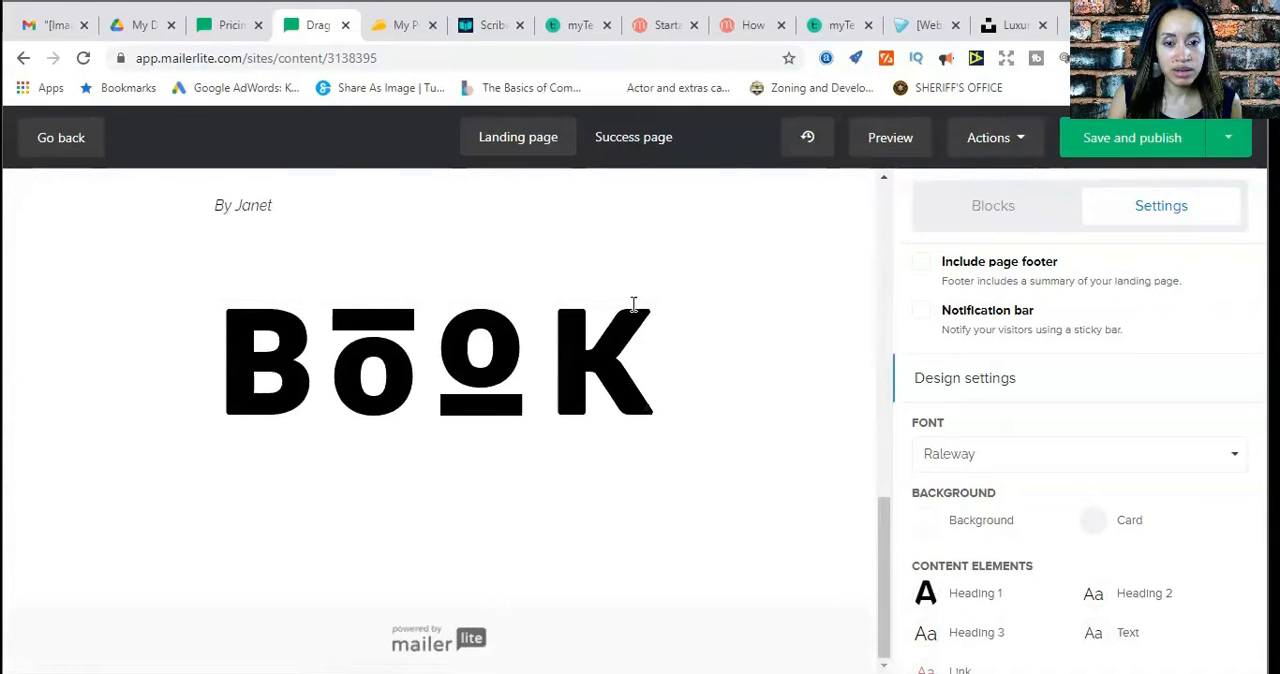
left_click(718, 288)
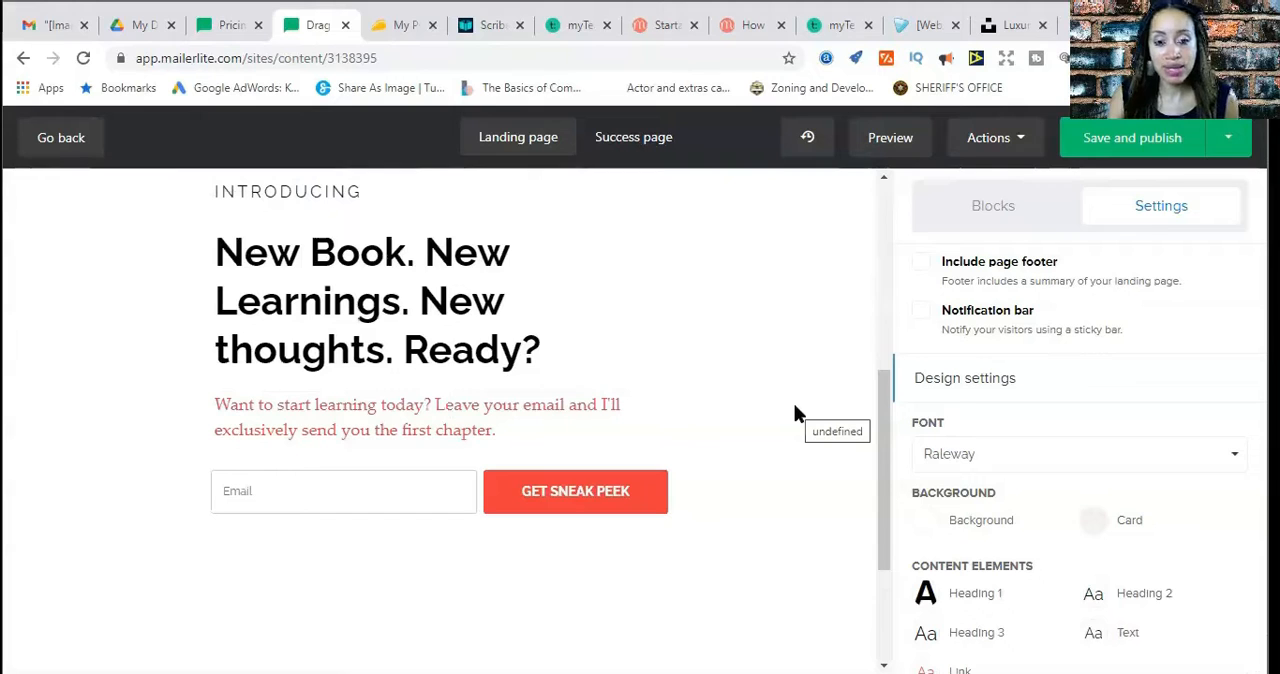
Review the remaining landing page blocks, from the header logo to the email signup form
key("ctrl+z")
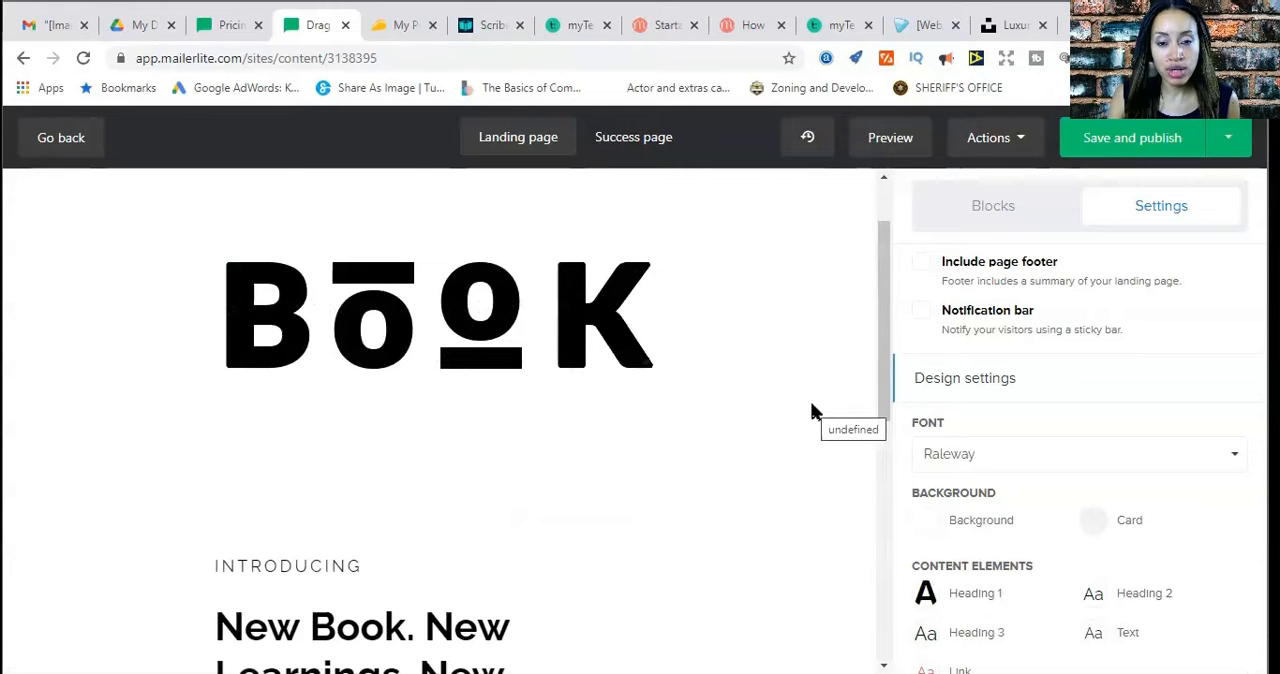
scroll(812, 410, "down", 4)
scroll(812, 410, "up", 3)
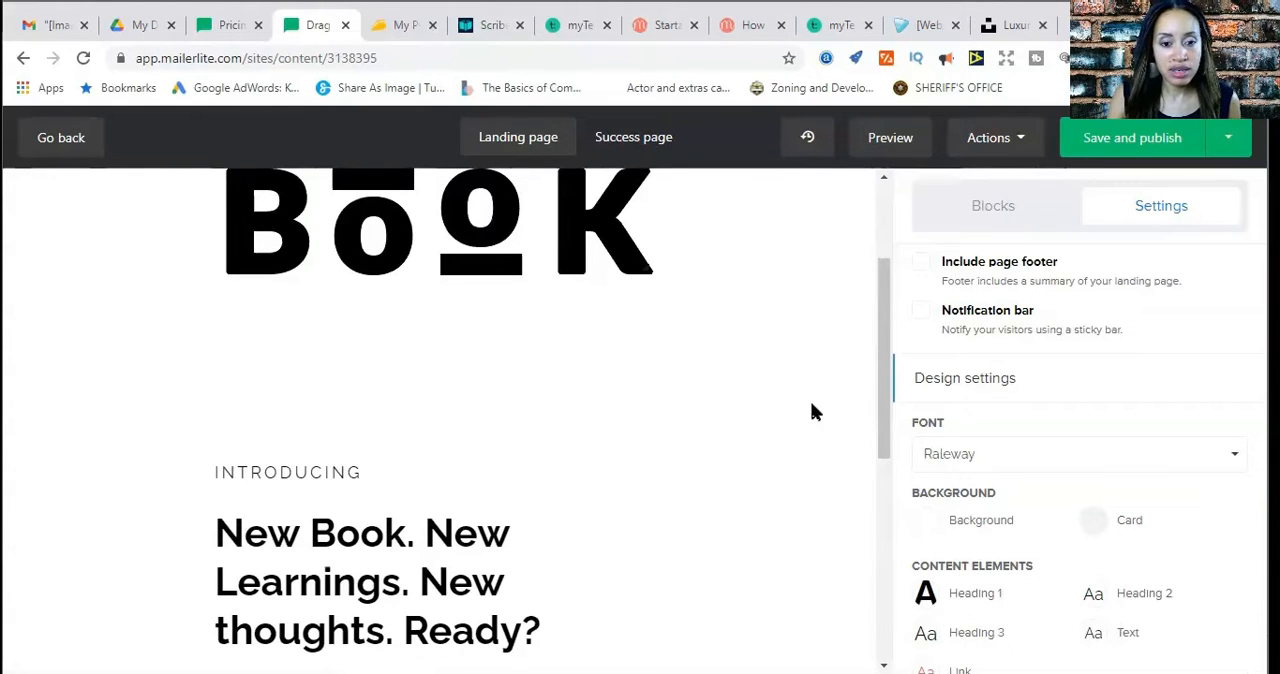
scroll(811, 405, "up", 2)
scroll(811, 406, "down", 7)
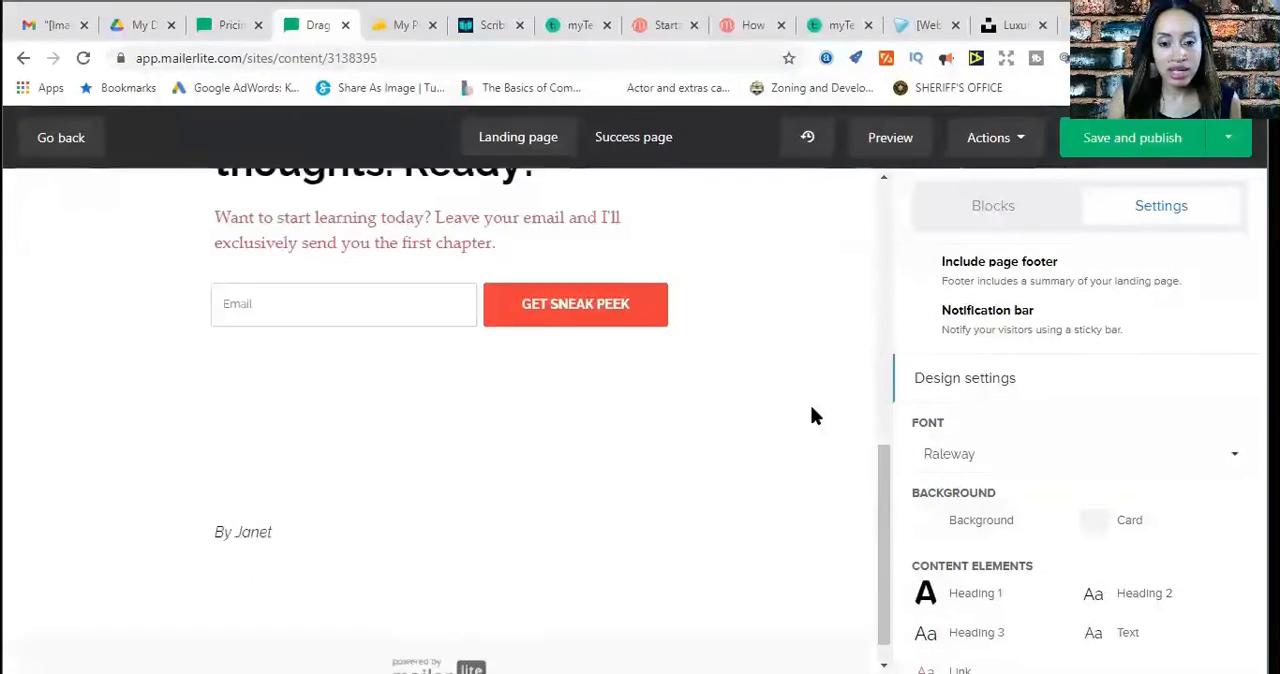
scroll(811, 416, "up", 5)
scroll(811, 416, "down", 4)
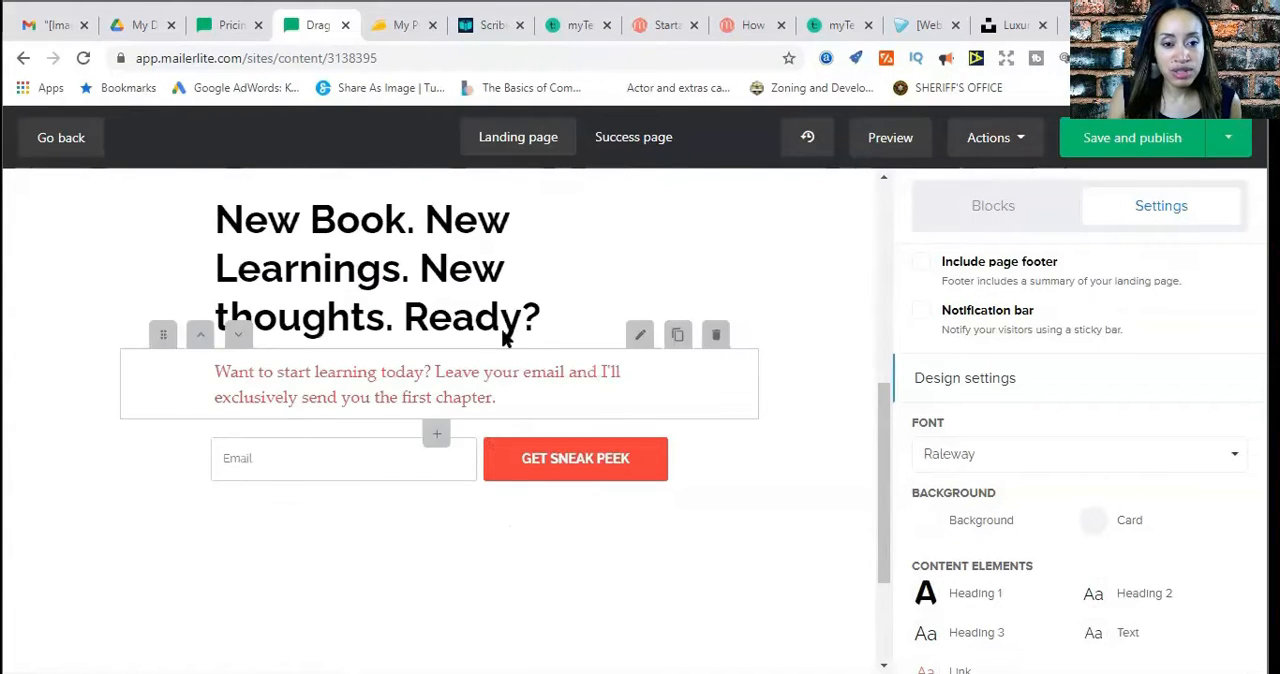
scroll(517, 263, "up", 1)
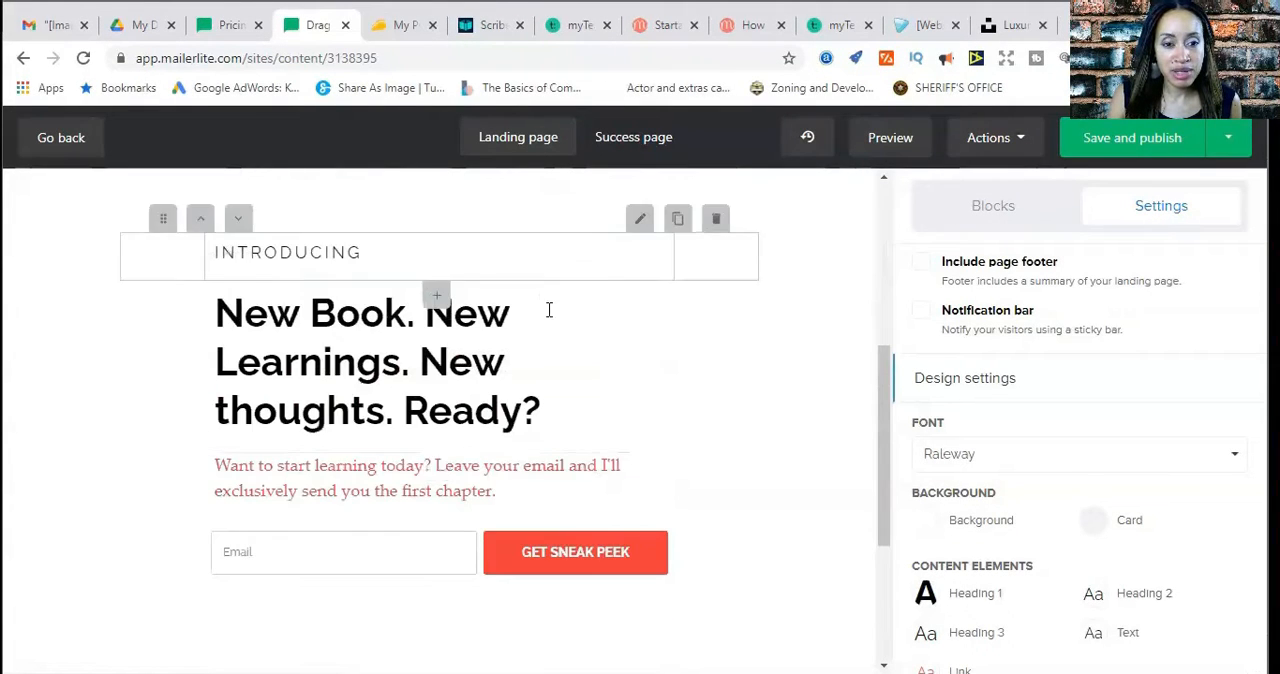
Replace the main headline's wording before its question mark with "5 Dangers to Avoid When Buying a Home"
left_click(643, 280)
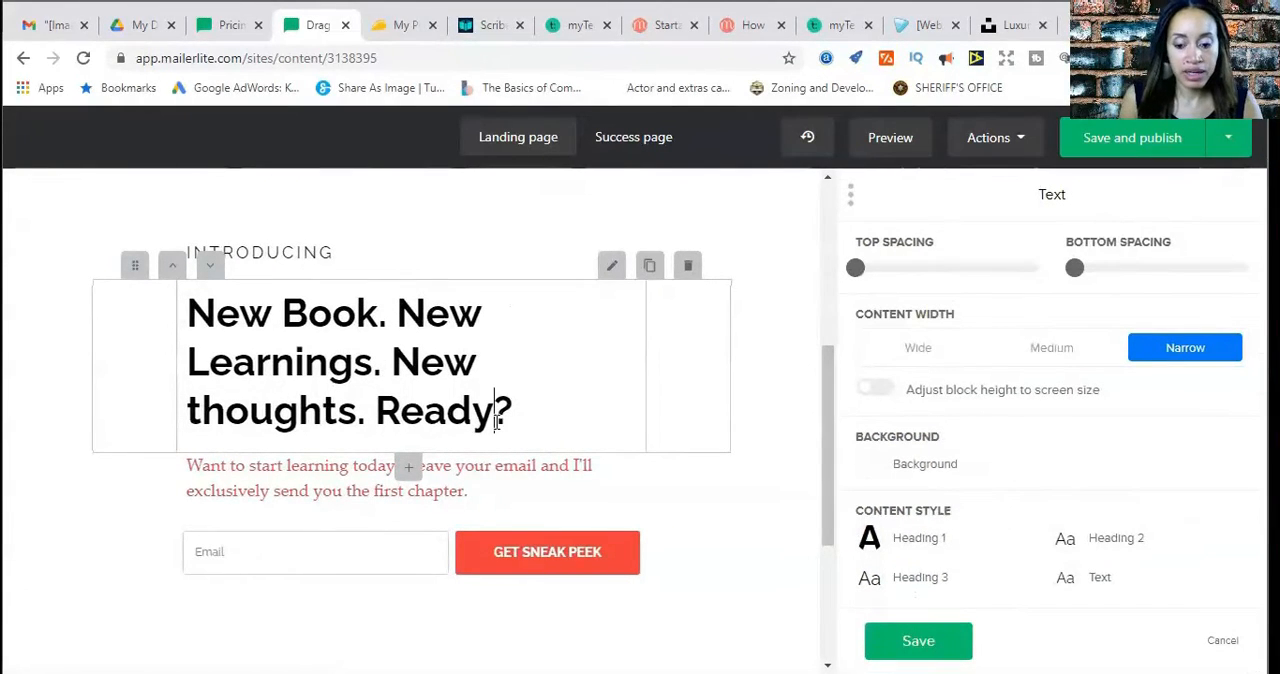
key("BackSpace")
key("BackSpace")
key("BackSpace")
key("BackSpace")
key("BackSpace")
key("BackSpace")
key("BackSpace")
key("BackSpace")
key("BackSpace")
key("BackSpace")
key("BackSpace")
key("BackSpace")
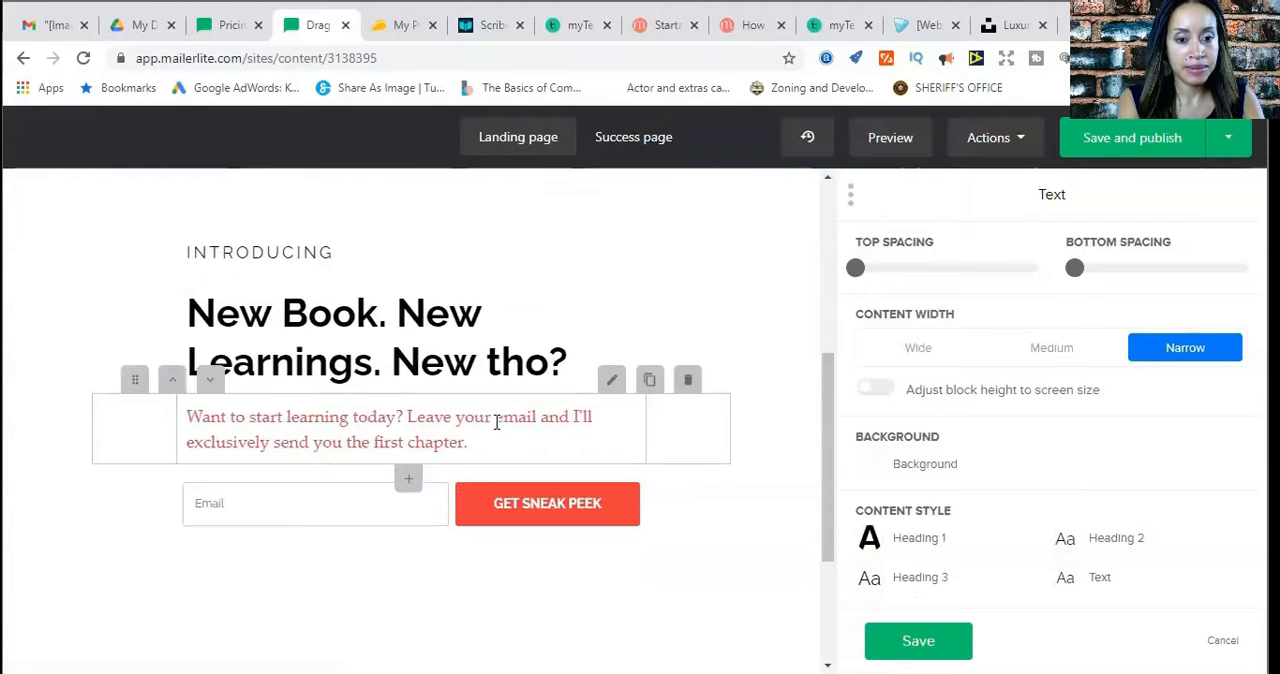
key("BackSpace")
key("BackSpace")
key("BackSpace")
key("BackSpace")
key("BackSpace")
key("BackSpace")
key("BackSpace")
key("BackSpace")
key("BackSpace")
key("BackSpace")
key("BackSpace")
key("BackSpace")
key("BackSpace")
key("BackSpace")
key("BackSpace")
key("BackSpace")
key("BackSpace")
key("BackSpace")
key("BackSpace")
key("BackSpace")
key("BackSpace")
key("BackSpace")
key("BackSpace")
key("BackSpace")
type("5")
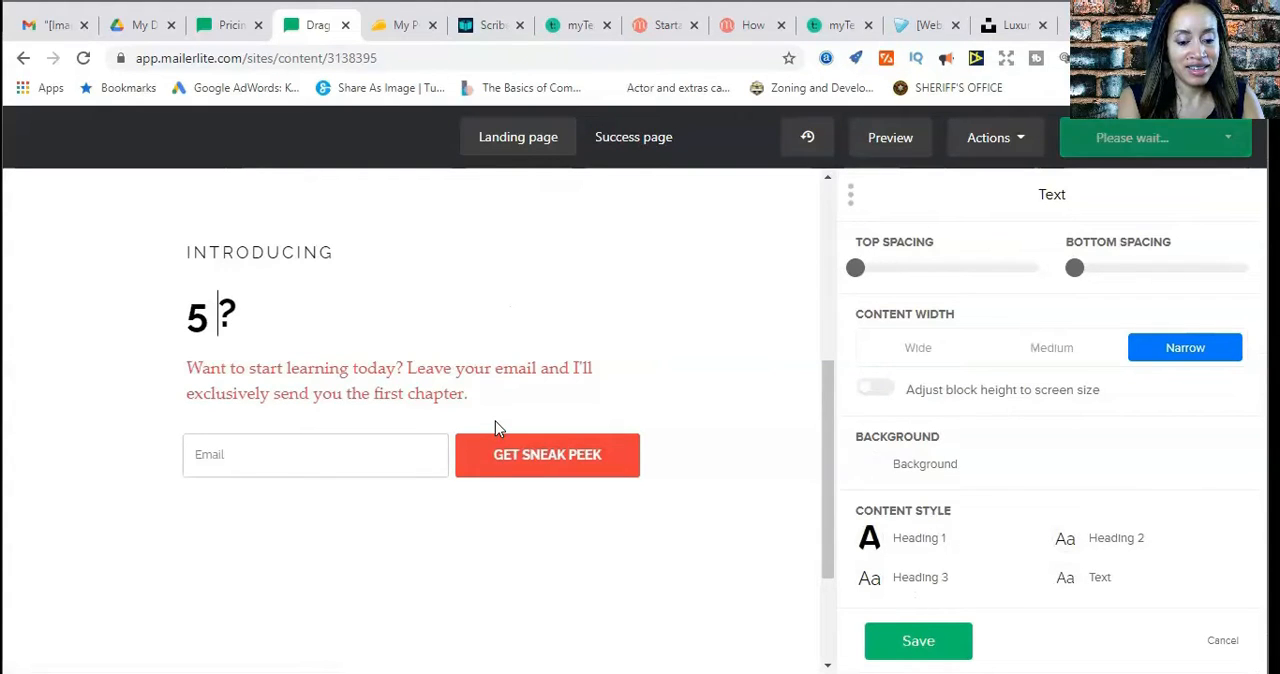
type(" Dangers to")
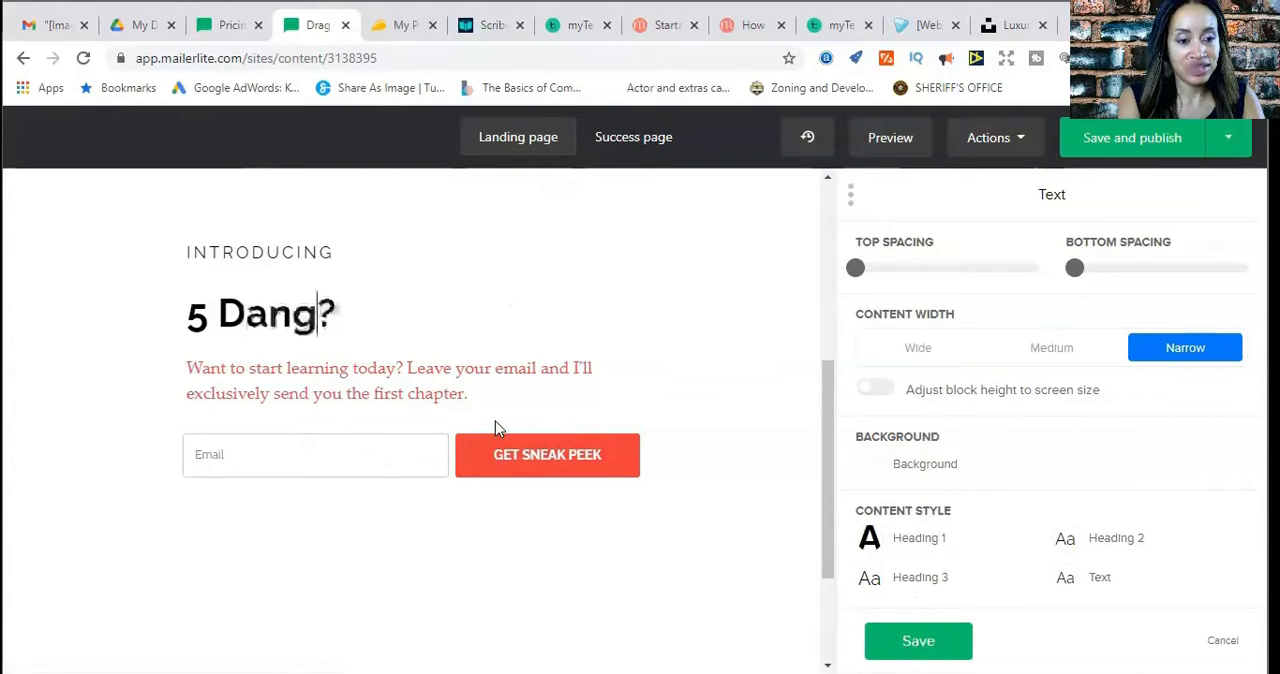
type(" Avoid ")
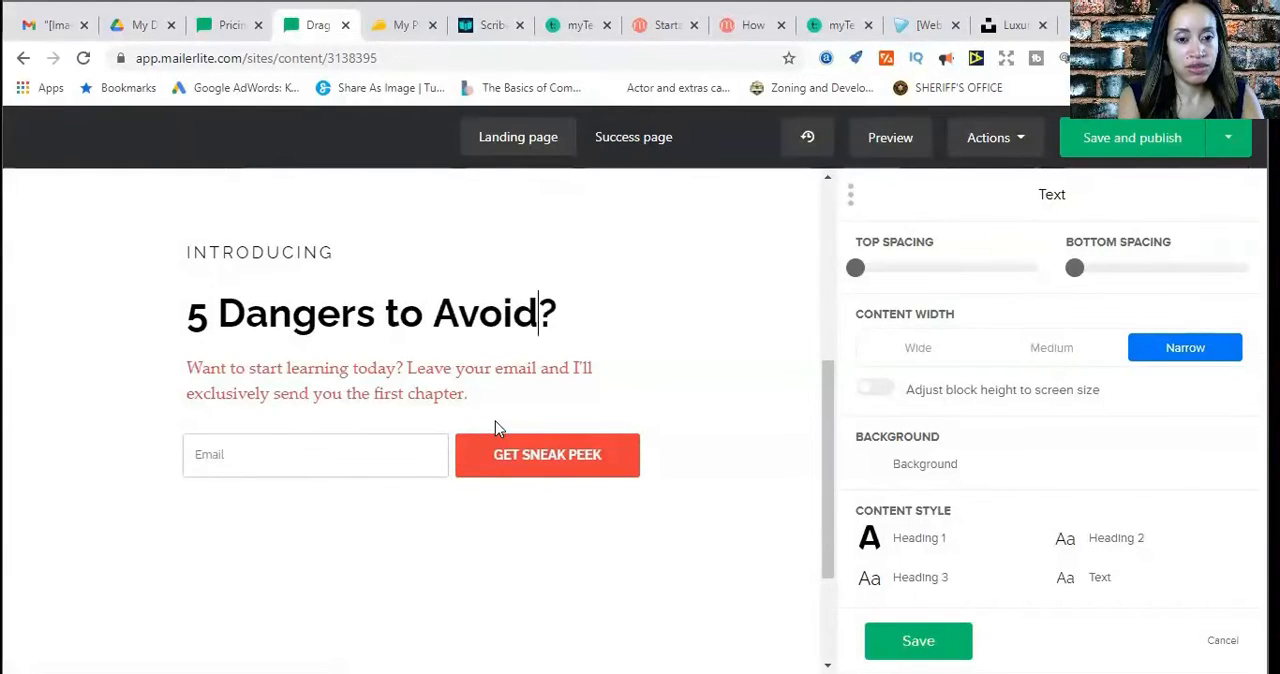
type("When Buying ")
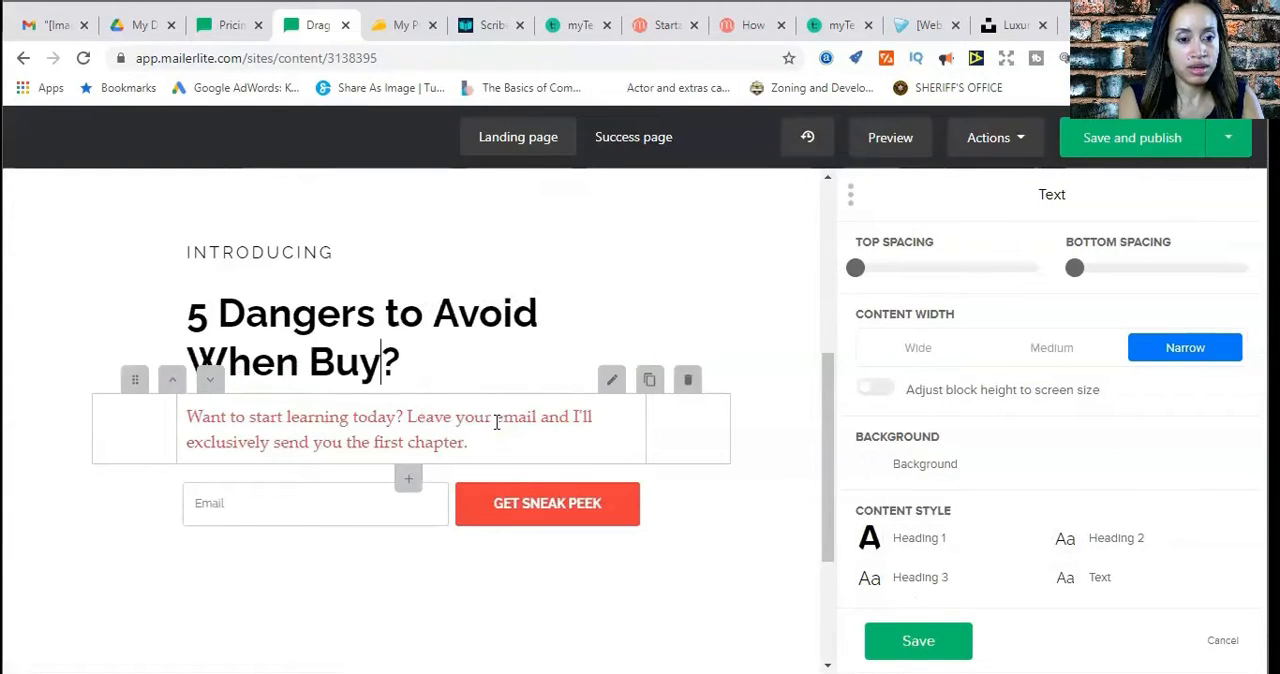
type("a HOme")
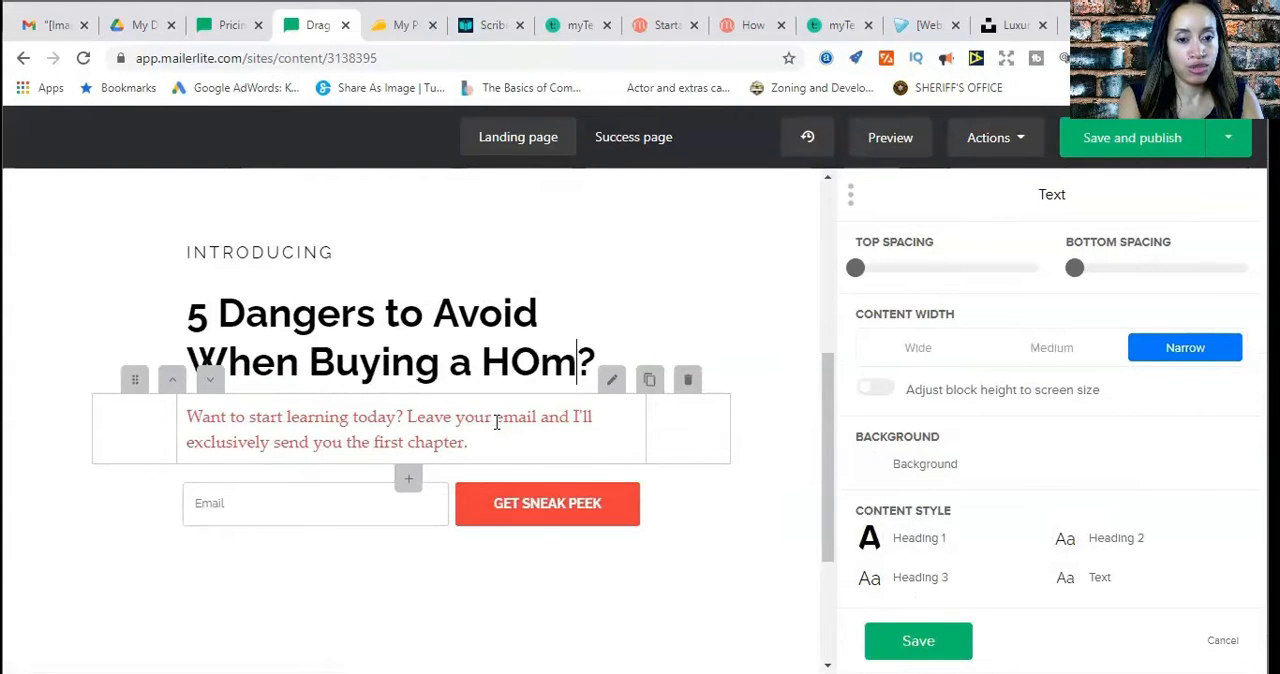
key("BackSpace")
key("BackSpace")
key("BackSpace")
type("ome")
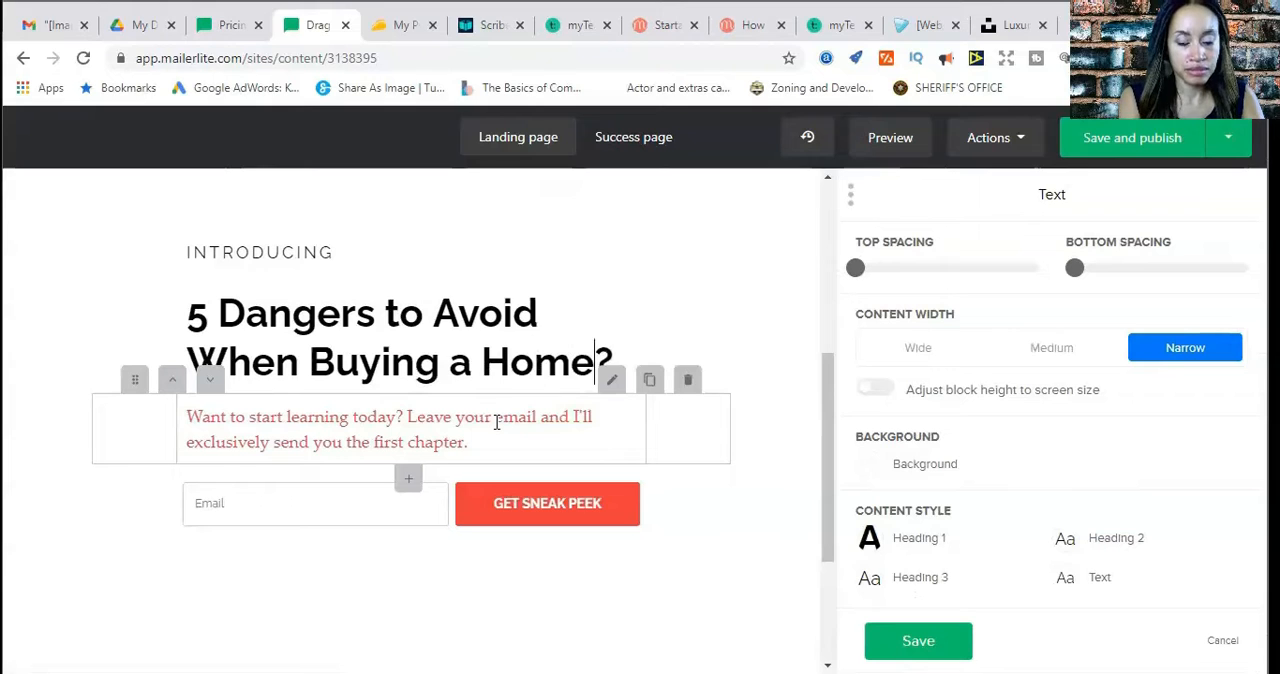
Replace the question mark ending the main headline with an exclamation mark and save the text block
key("Delete")
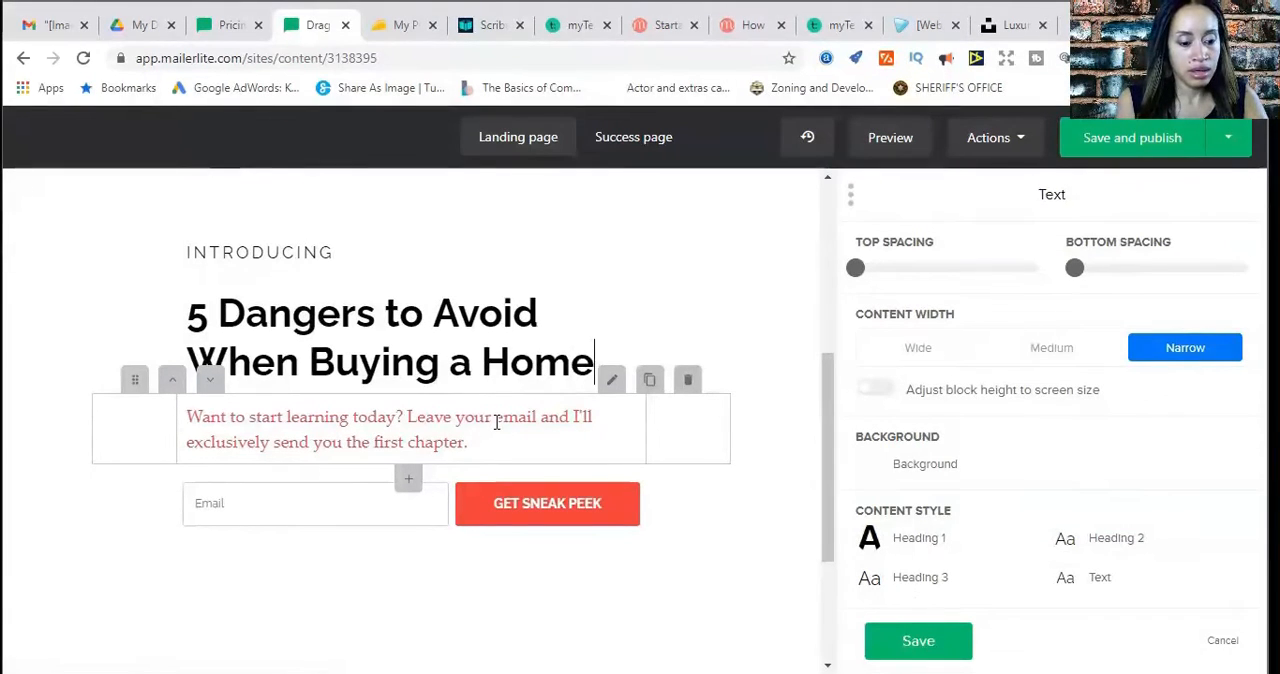
type("!")
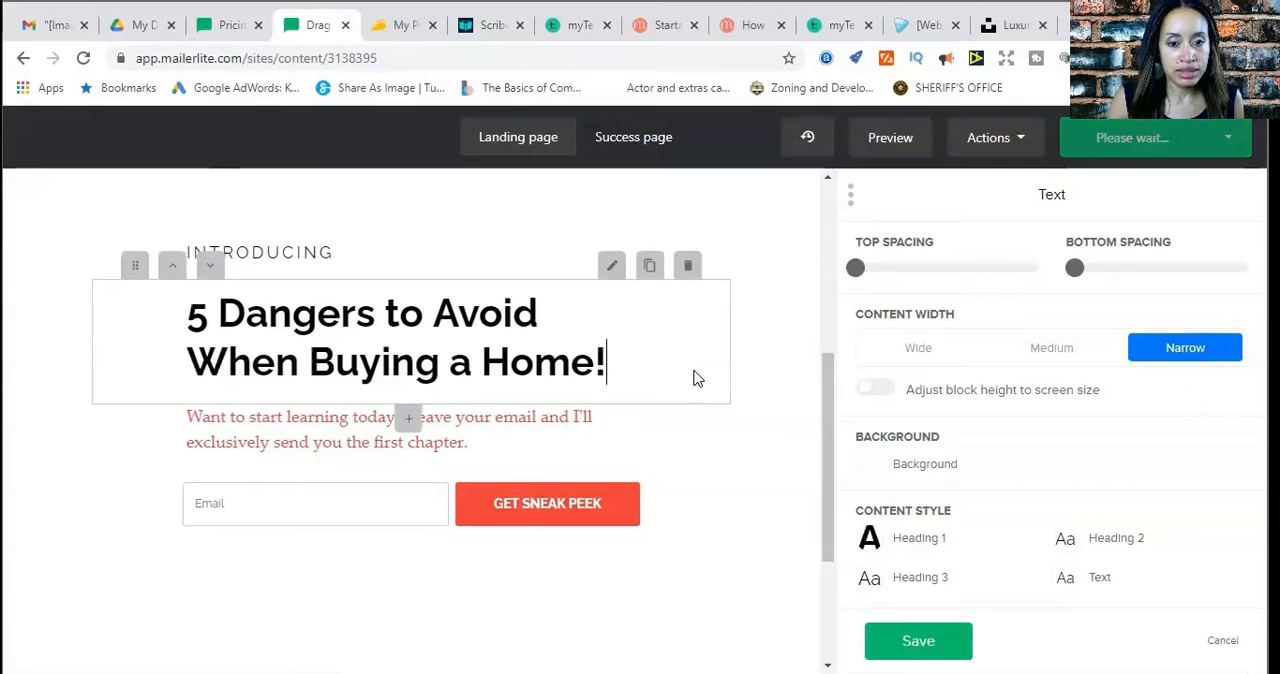
scroll(765, 419, "down", 1)
left_click(910, 642)
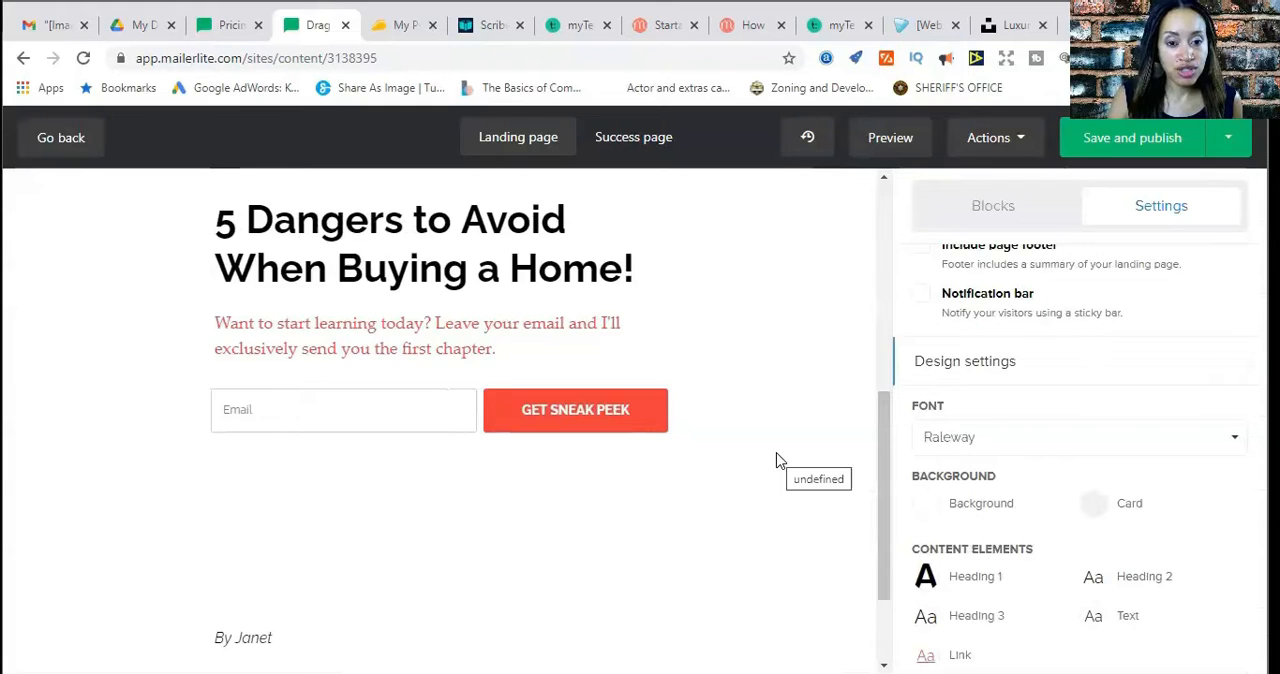
Replace the red paragraph under the headline with "Enter Your Name and Email"
scroll(780, 461, "up", 3)
scroll(780, 461, "down", 2)
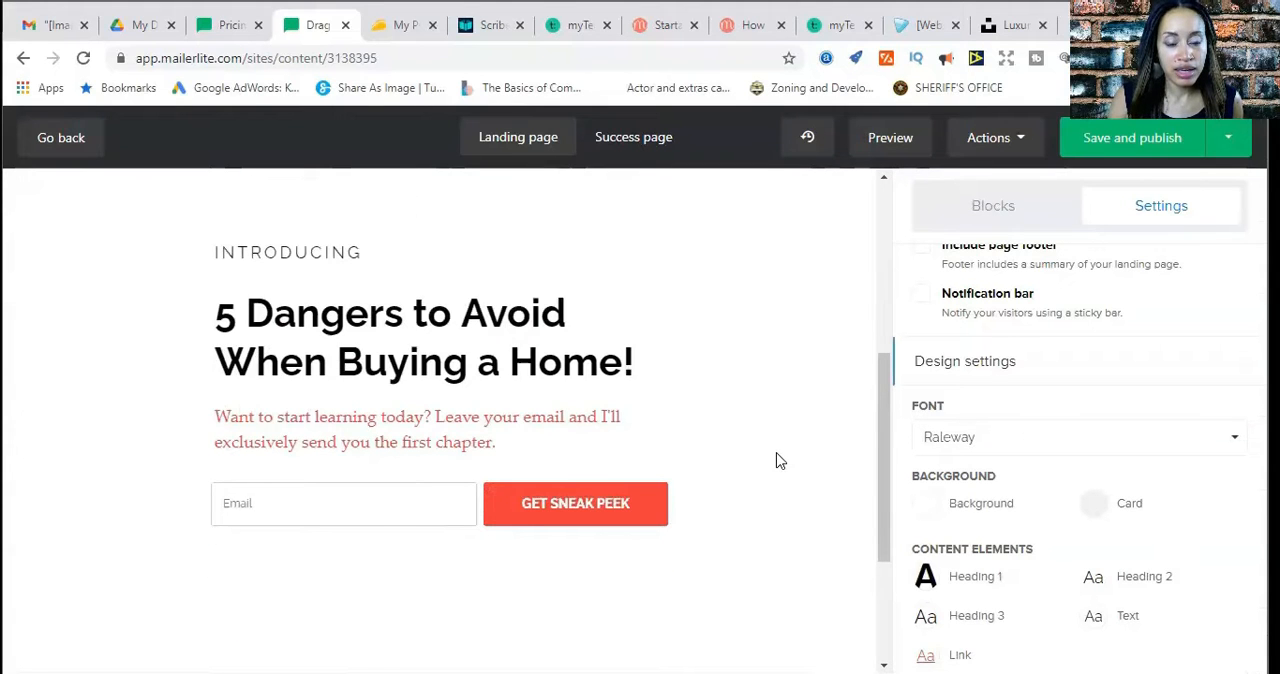
scroll(780, 461, "up", 2)
scroll(780, 461, "down", 2)
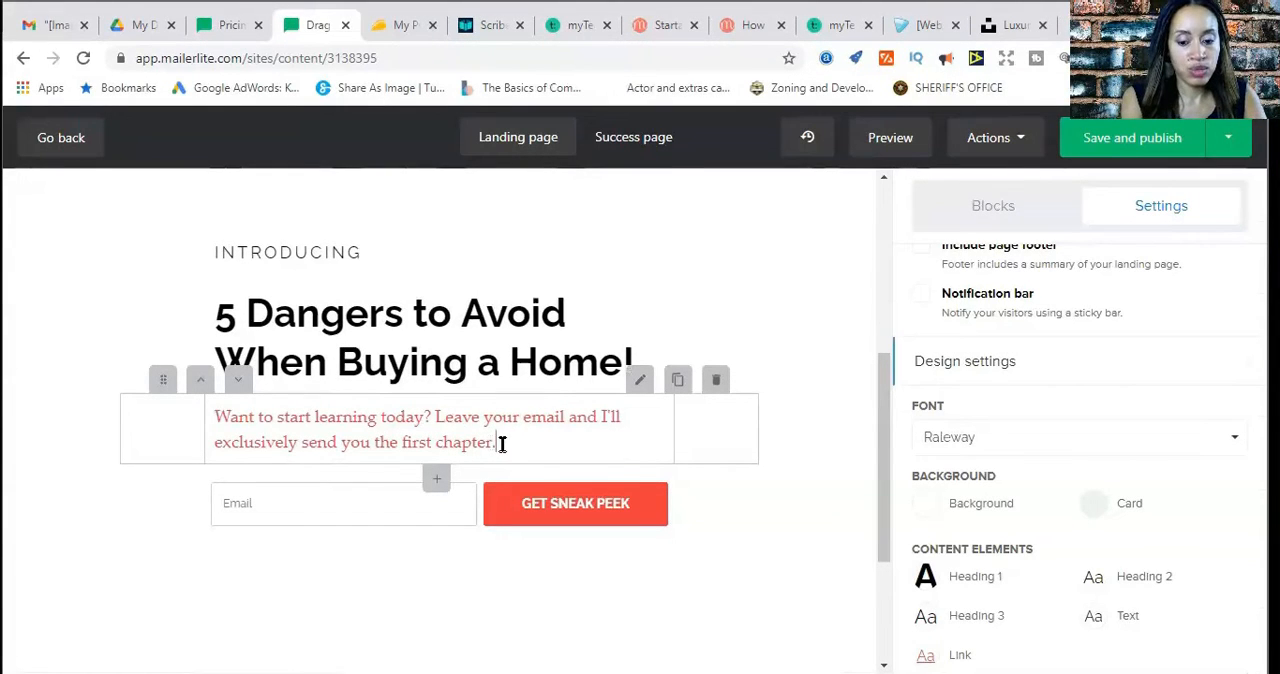
key("BackSpace")
key("BackSpace")
key("BackSpace")
key("BackSpace")
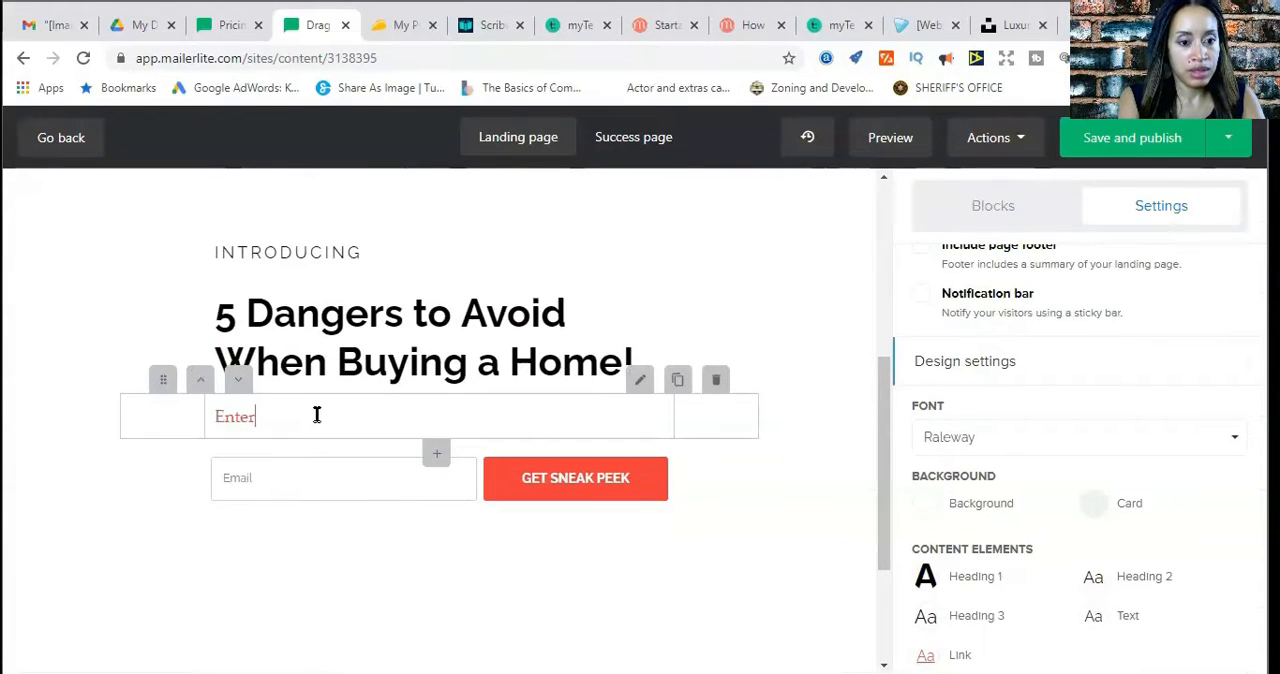
type("YOur")
key("BackSpace")
key("BackSpace")
key("BackSpace")
type("o")
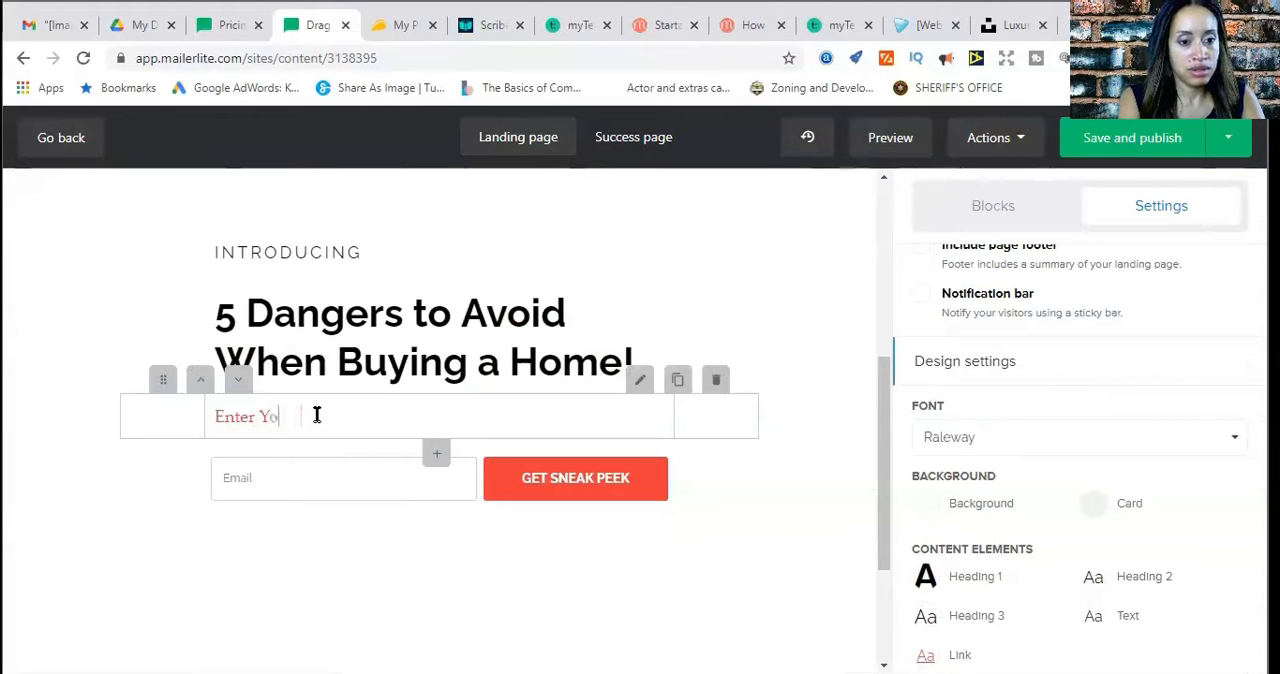
type("ur Name and Em")
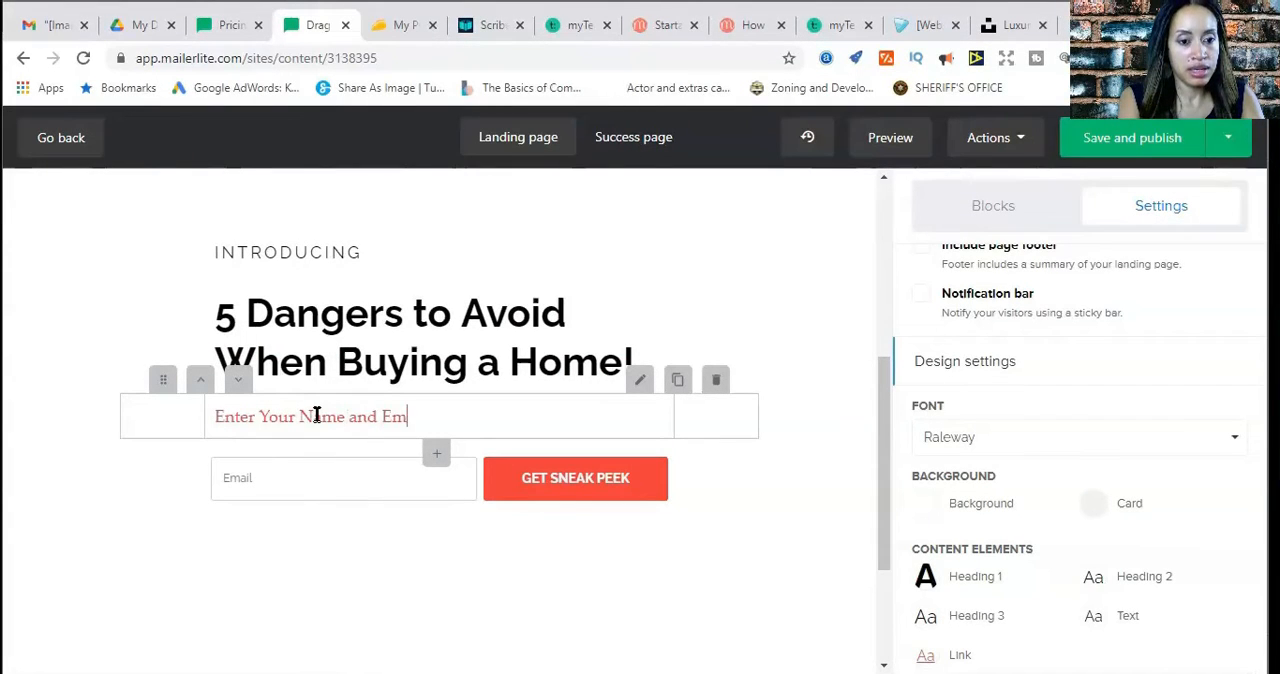
type("ail below")
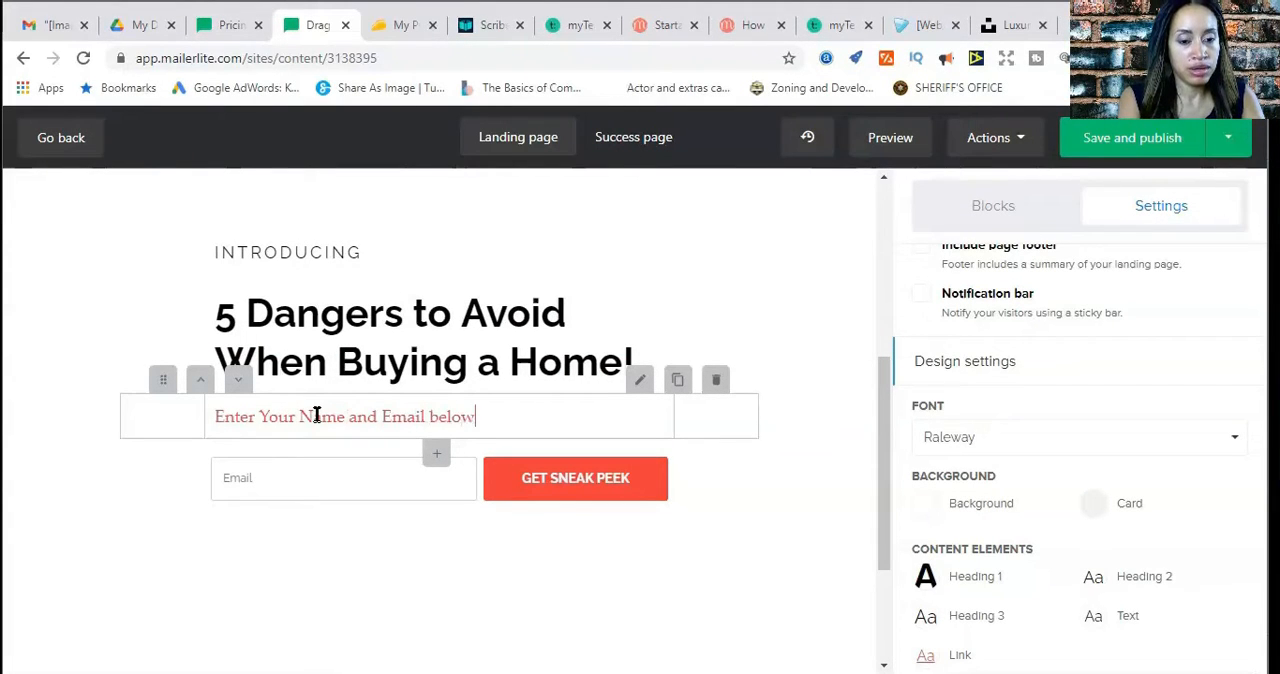
Complete the red line above the signup form with "Below for FREE Report!"
key("BackSpace")
key("BackSpace")
type("Below to")
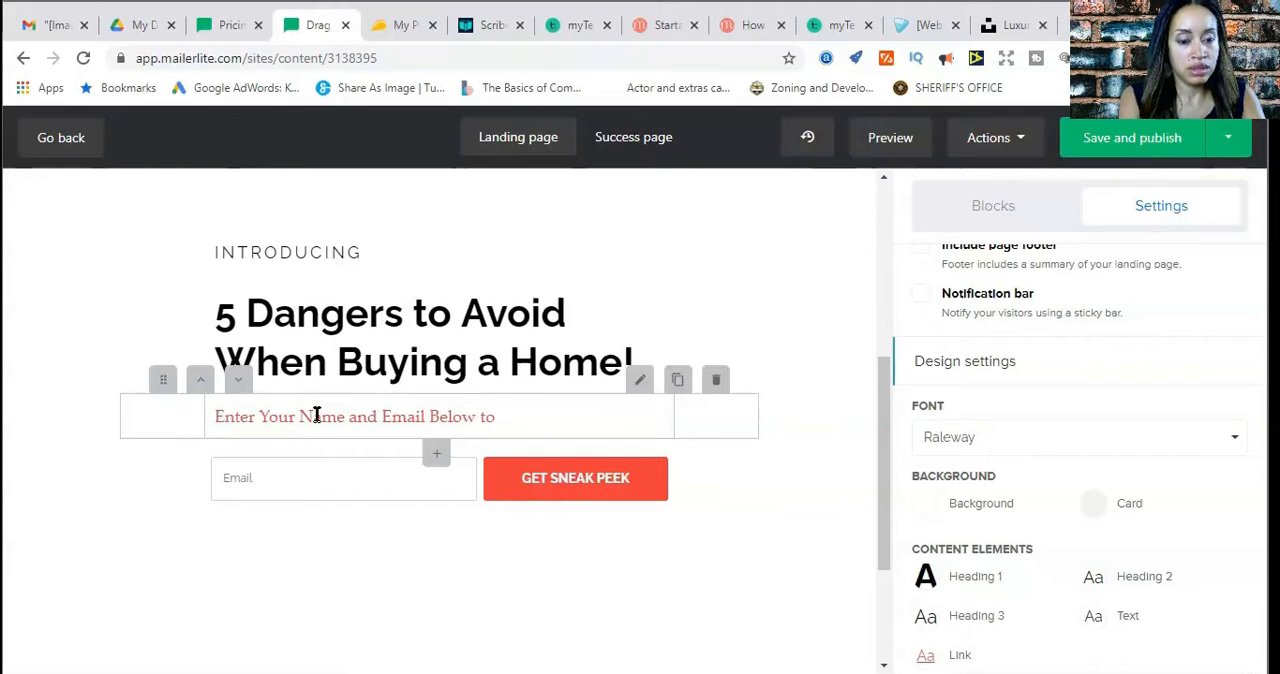
key("BackSpace")
key("BackSpace")
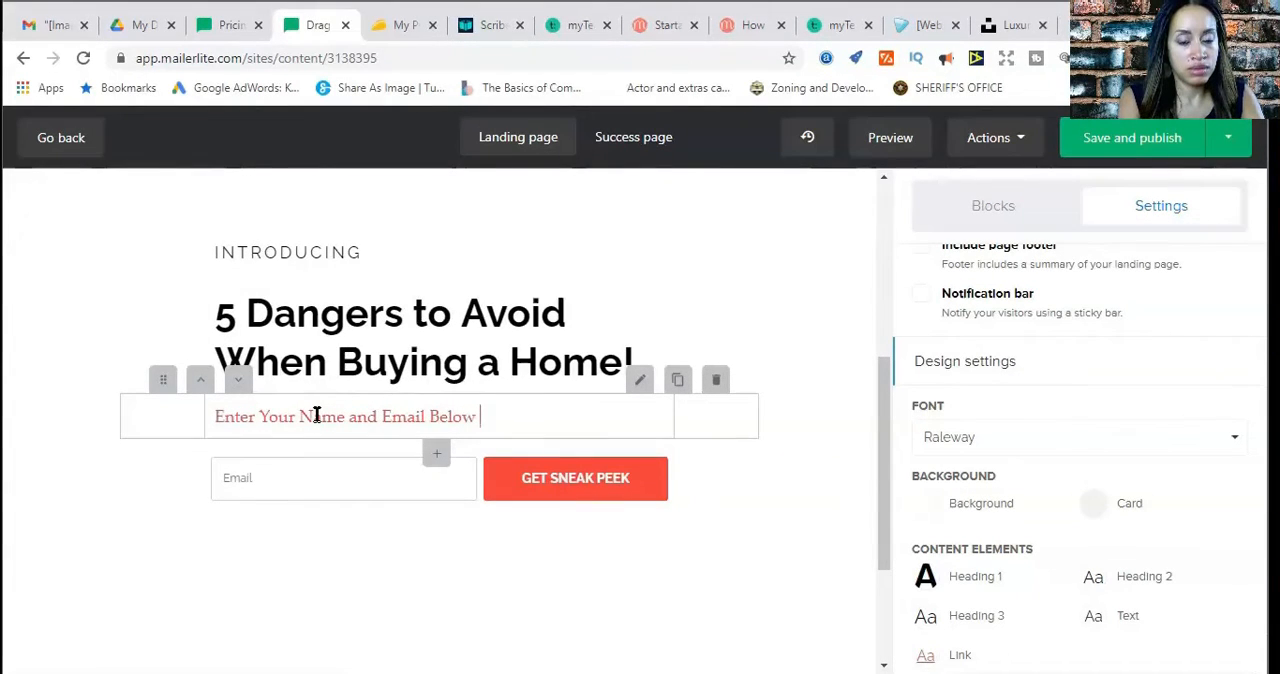
type("for Fr")
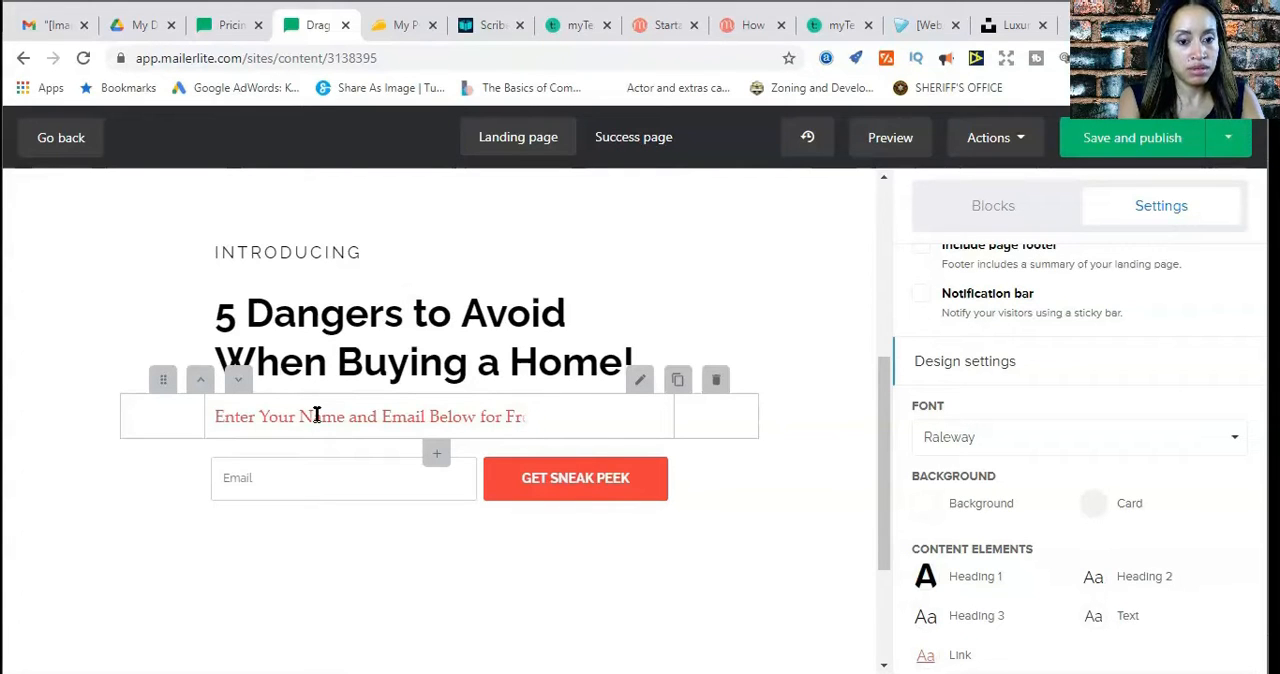
type("eeREE Report!")
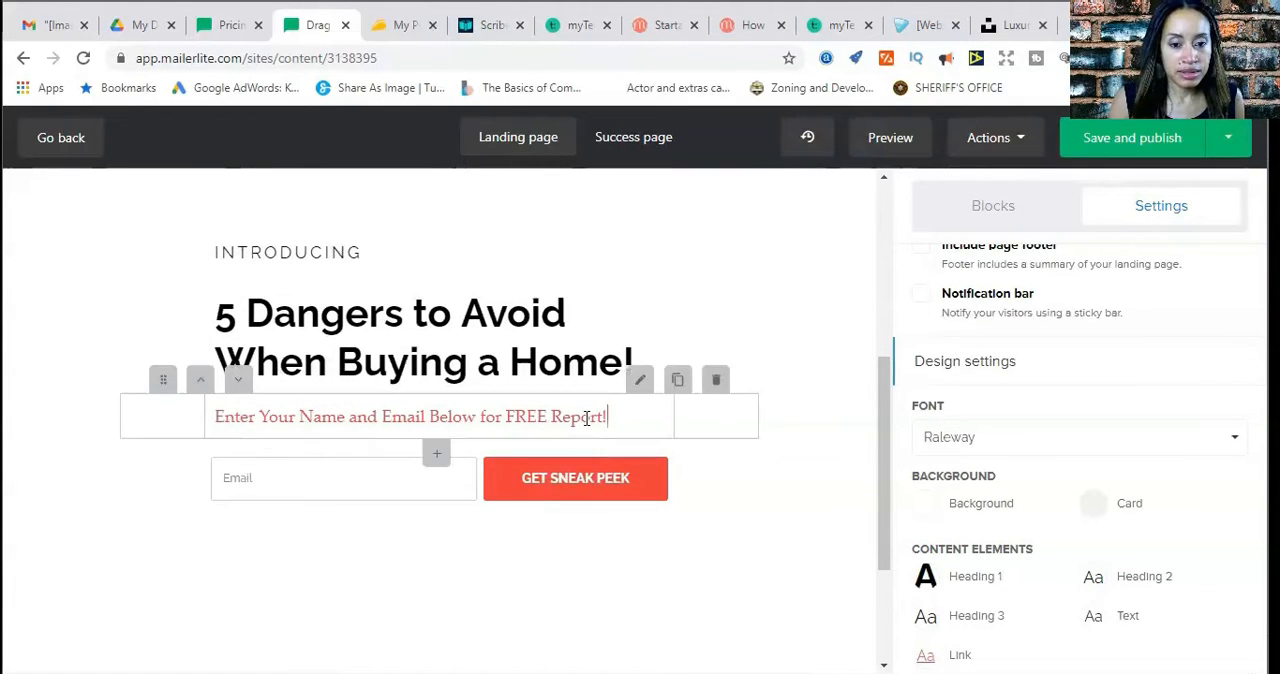
Open the email signup block for editing and show its form field options
scroll(714, 466, "down", 1)
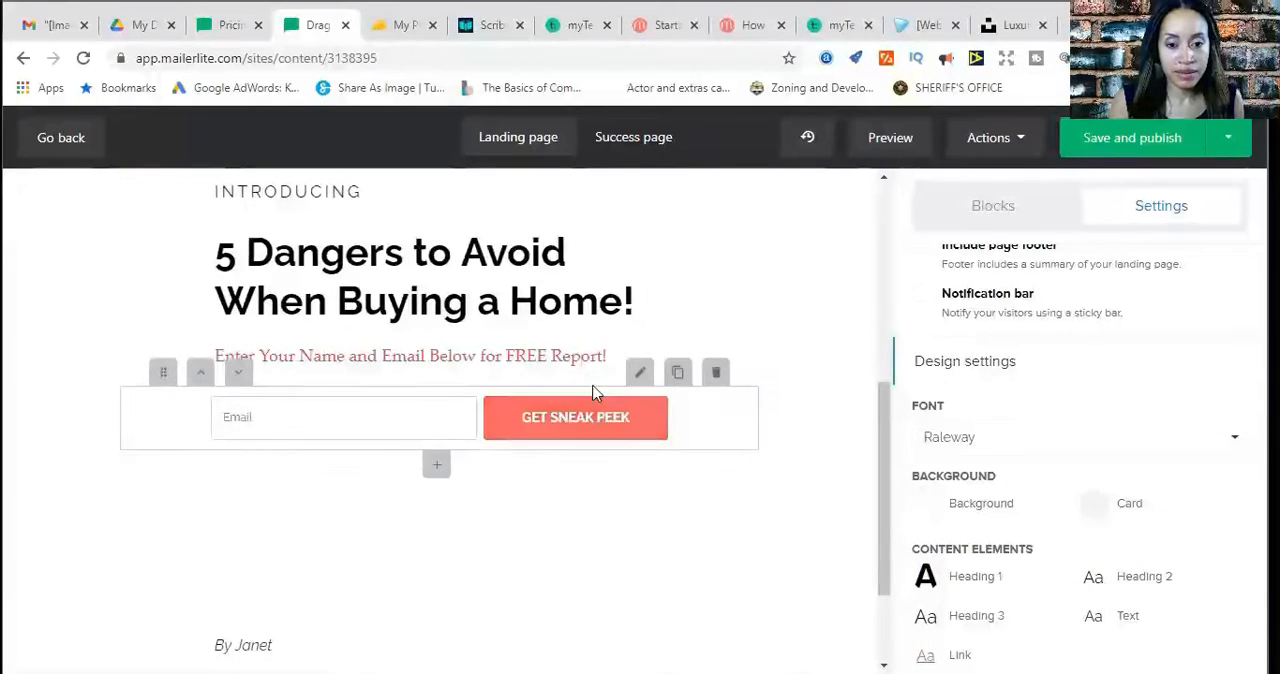
scroll(996, 530, "down", 3)
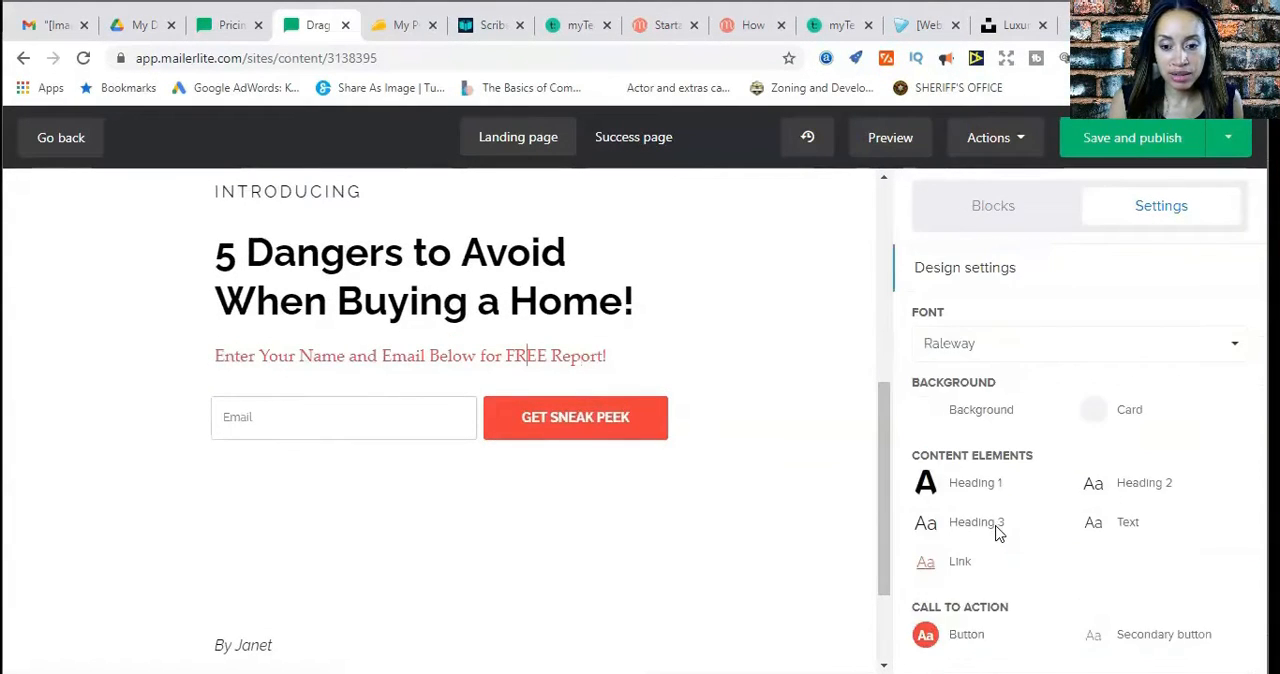
left_click(928, 469)
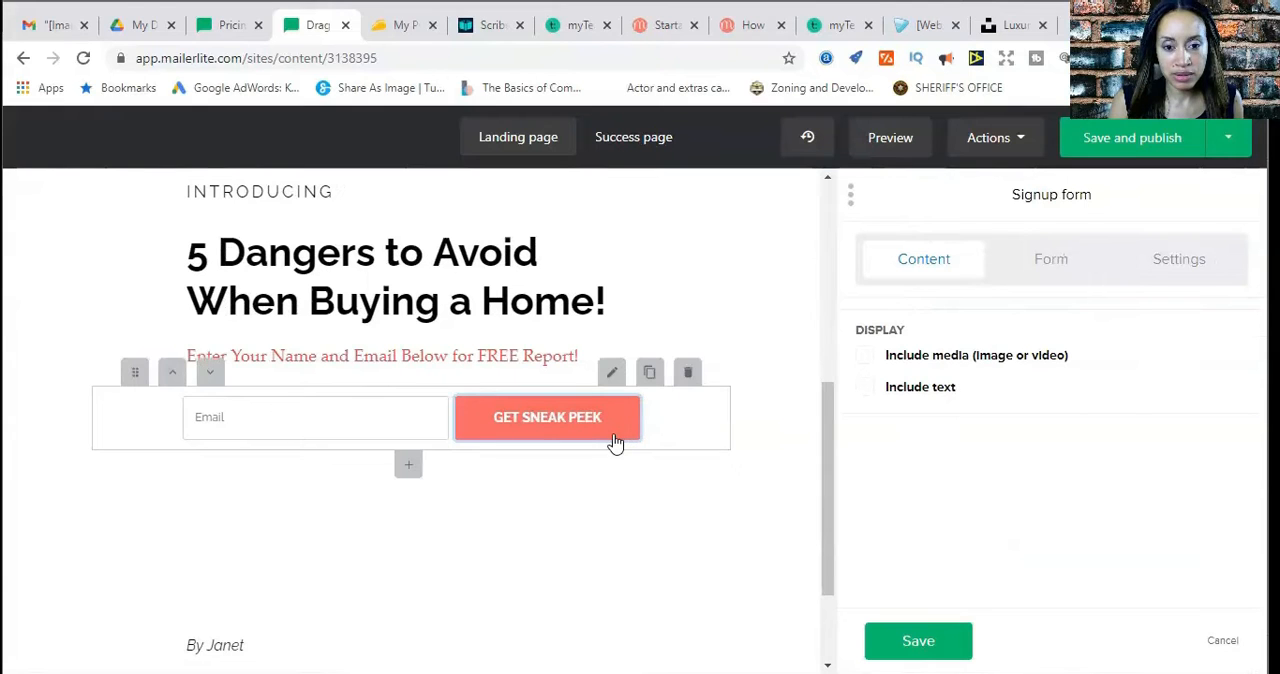
left_click(1048, 270)
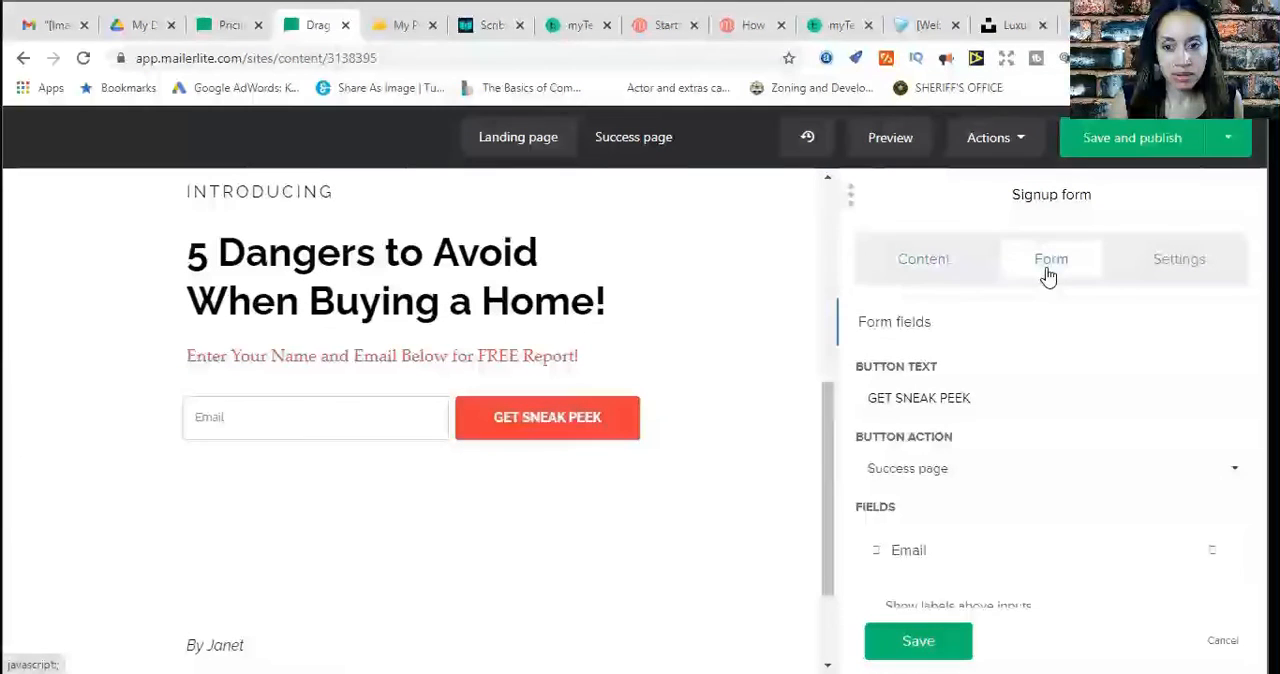
scroll(977, 490, "down", 2)
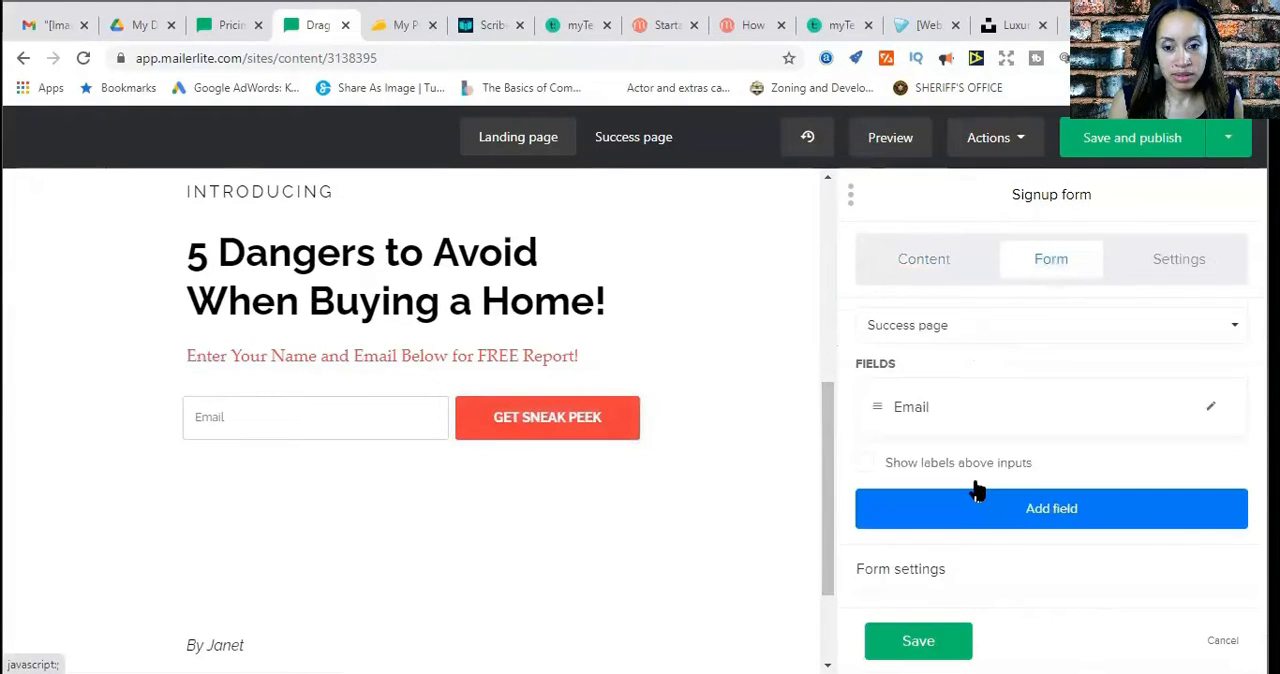
scroll(977, 490, "up", 2)
Set the signup form's button text to "DOWNLOAD NOW!" and save the block
left_click(984, 397)
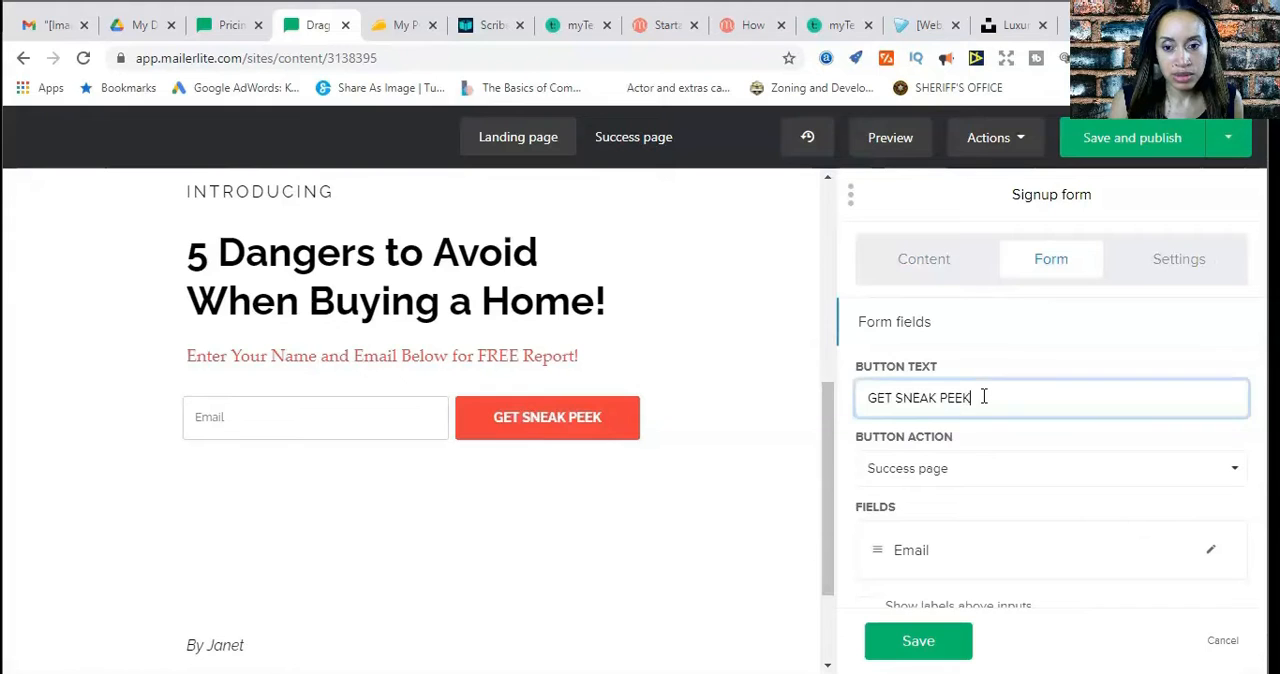
key("BackSpace")
key("BackSpace")
key("BackSpace")
key("BackSpace")
key("BackSpace")
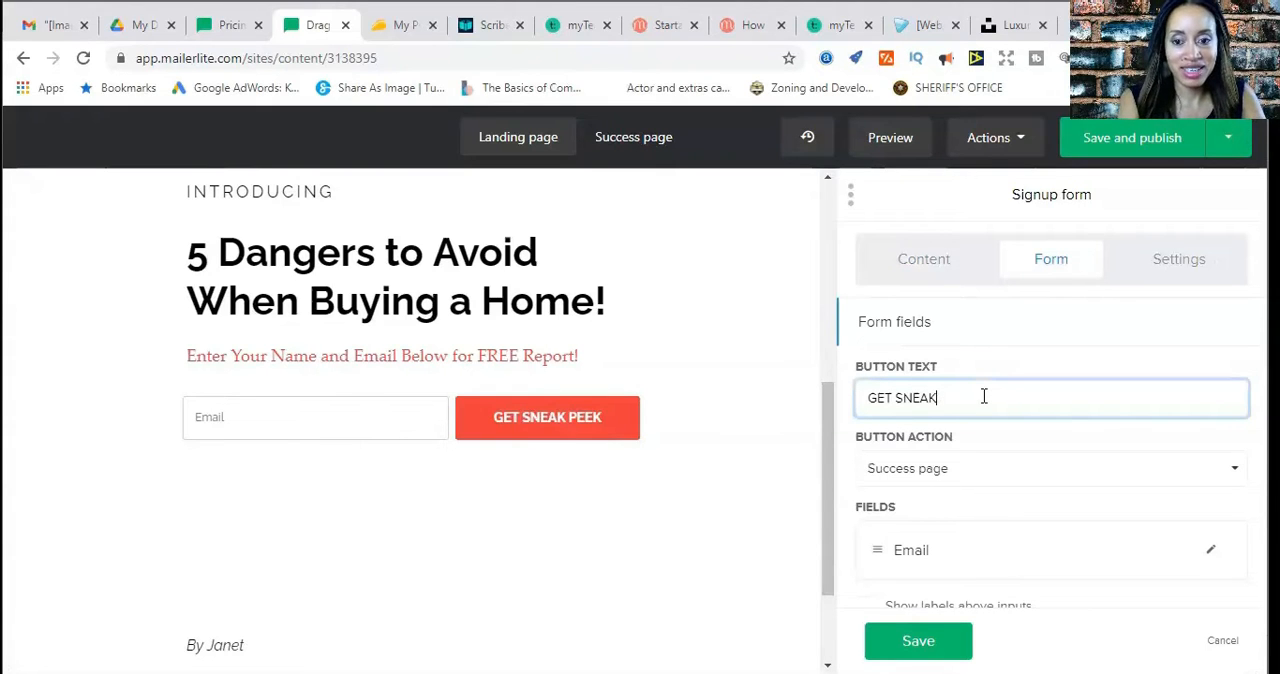
key("BackSpace")
key("BackSpace")
key("BackSpace")
key("BackSpace")
key("BackSpace")
key("BackSpace")
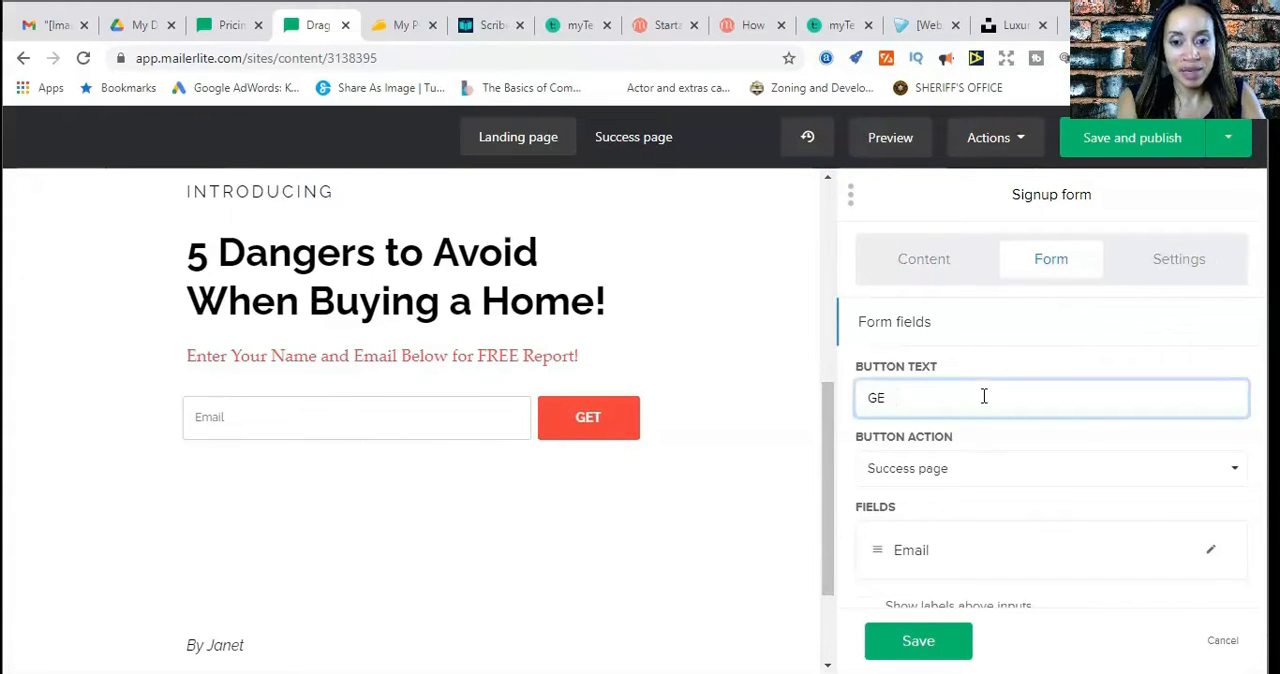
key("BackSpace")
key("BackSpace")
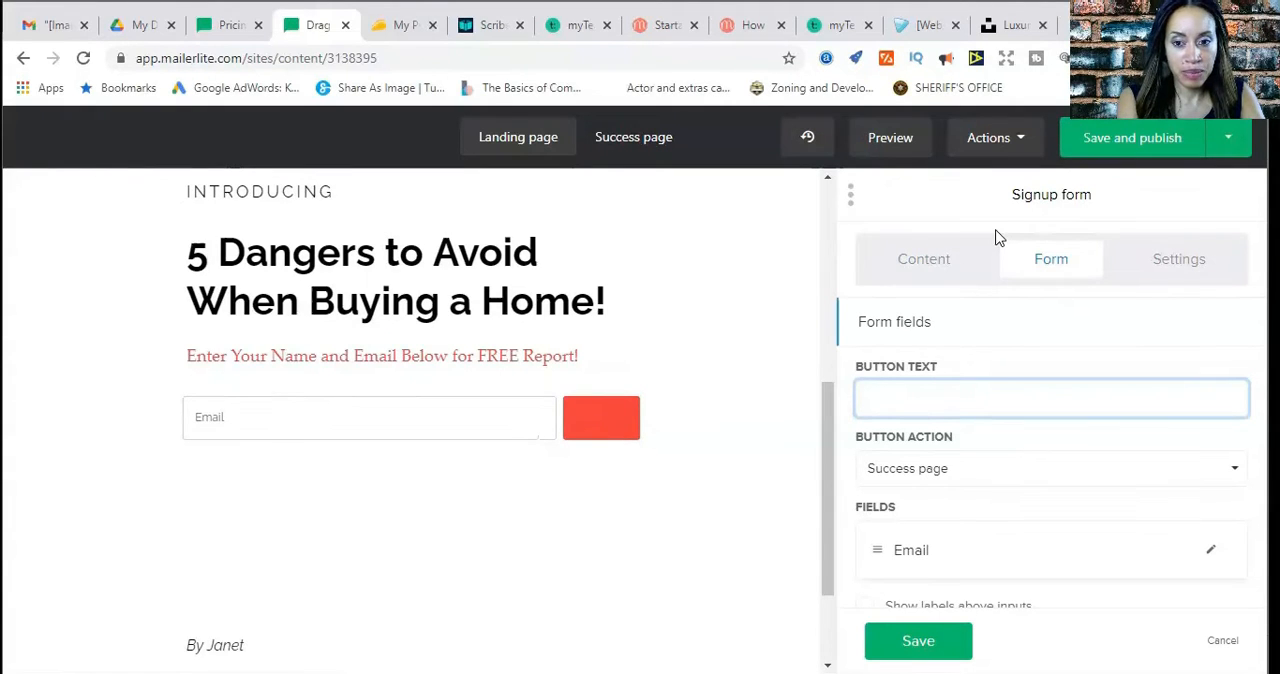
type("Down")
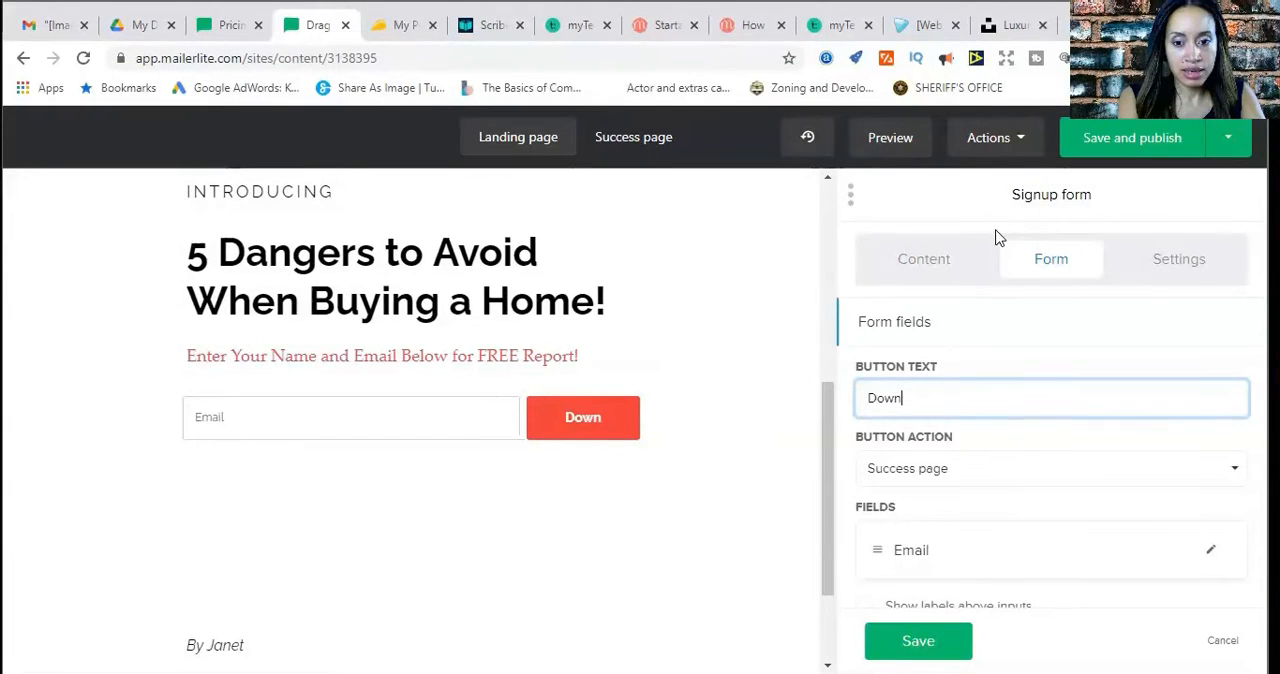
key("BackSpace")
key("BackSpace")
key("BackSpace")
type("OWNLOAD NOW")
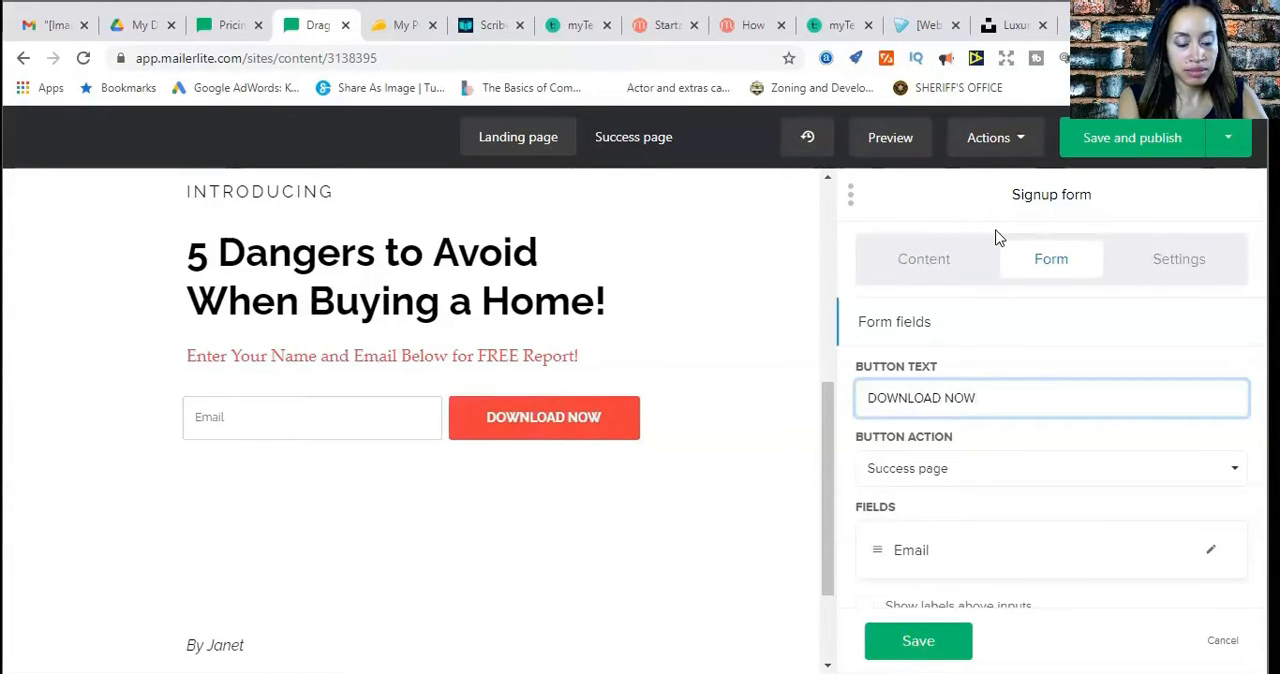
type("!")
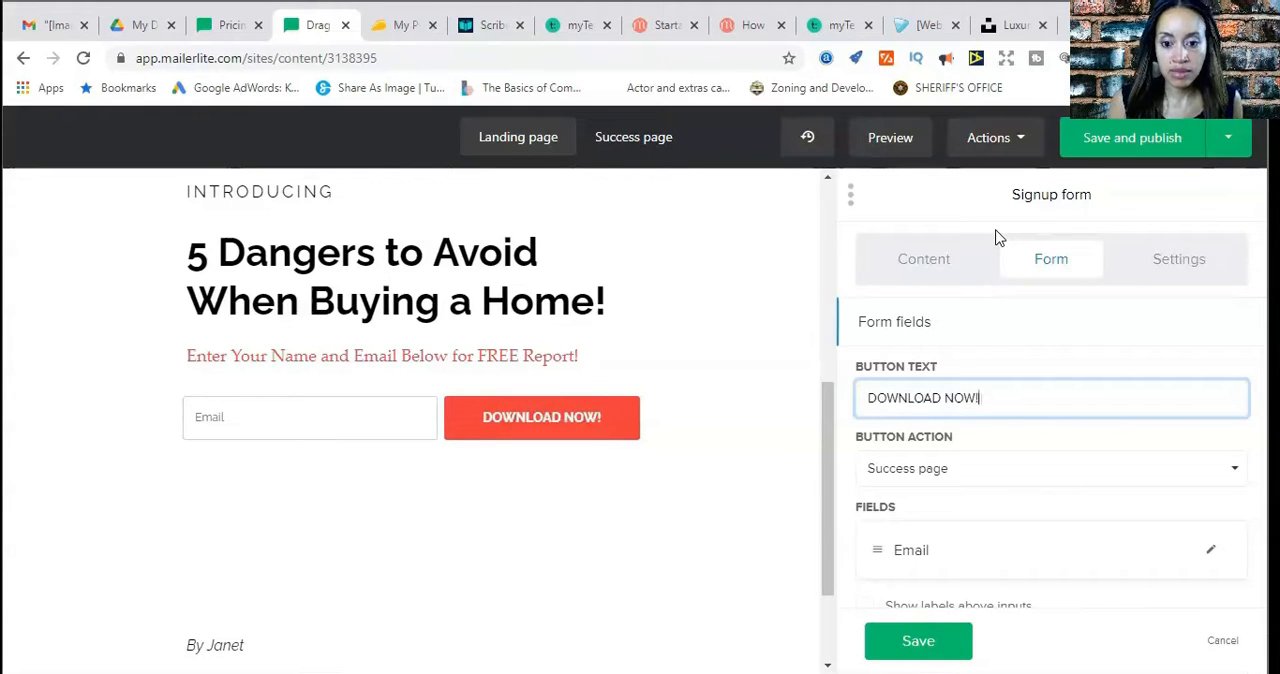
left_click(926, 640)
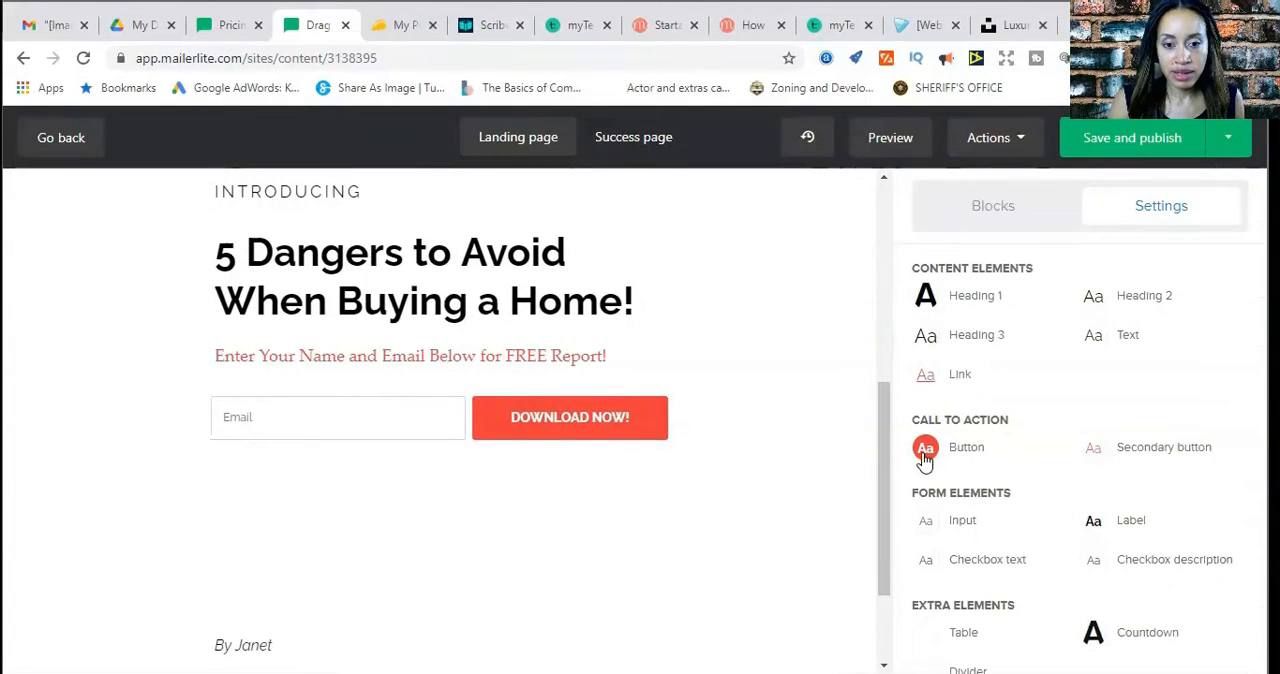
Review the edited landing page from the signup form up to the BooK header logo
scroll(758, 475, "up", 4)
scroll(758, 475, "down", 4)
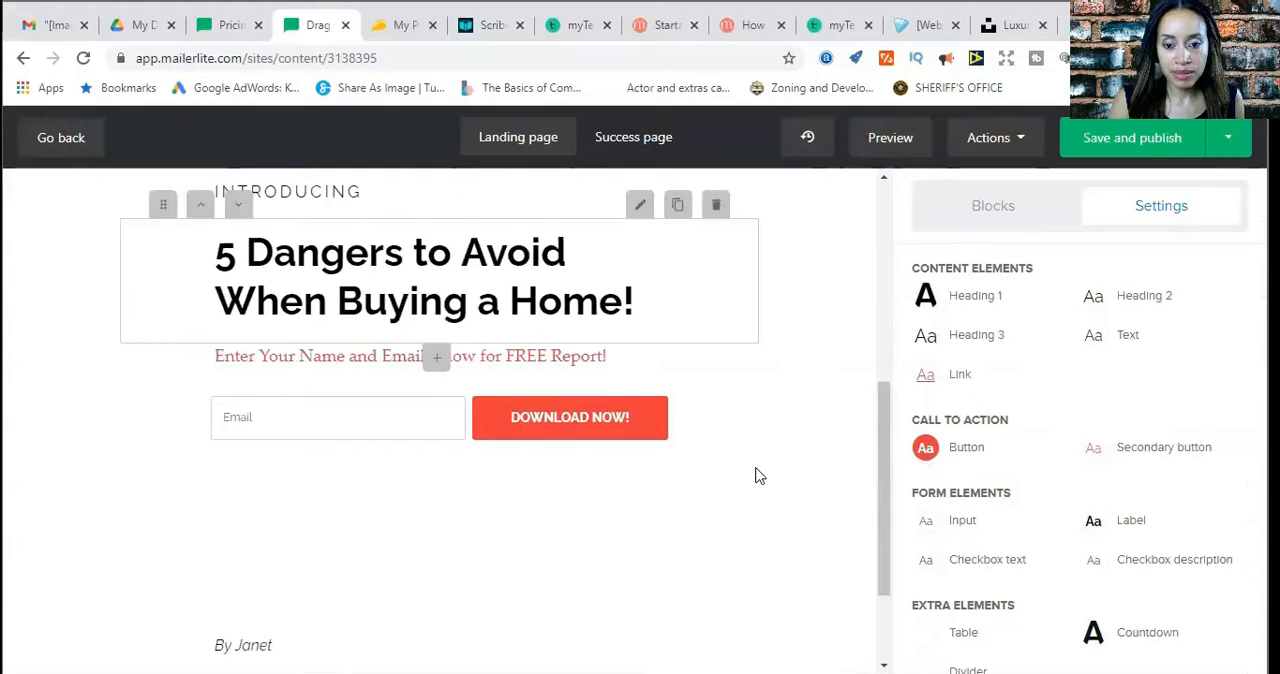
scroll(700, 470, "up", 1)
scroll(758, 464, "up", 4)
scroll(758, 464, "down", 3)
scroll(758, 464, "up", 3)
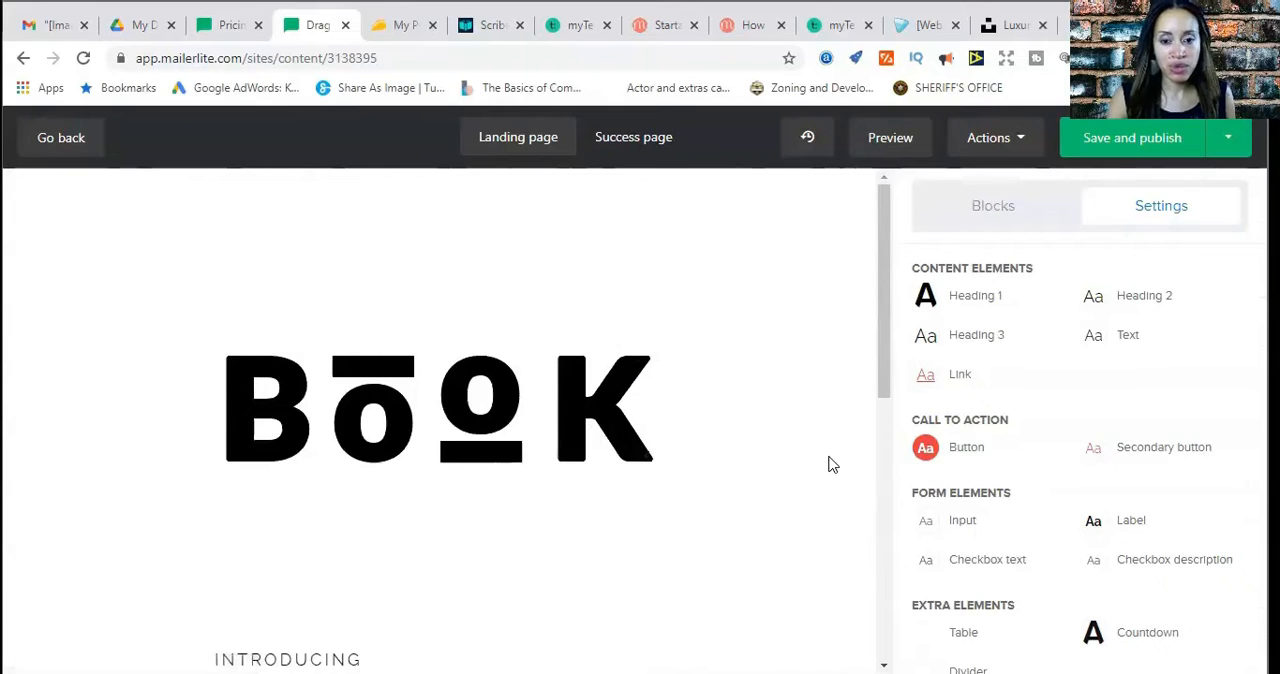
scroll(828, 464, "down", 3)
scroll(826, 477, "up", 3)
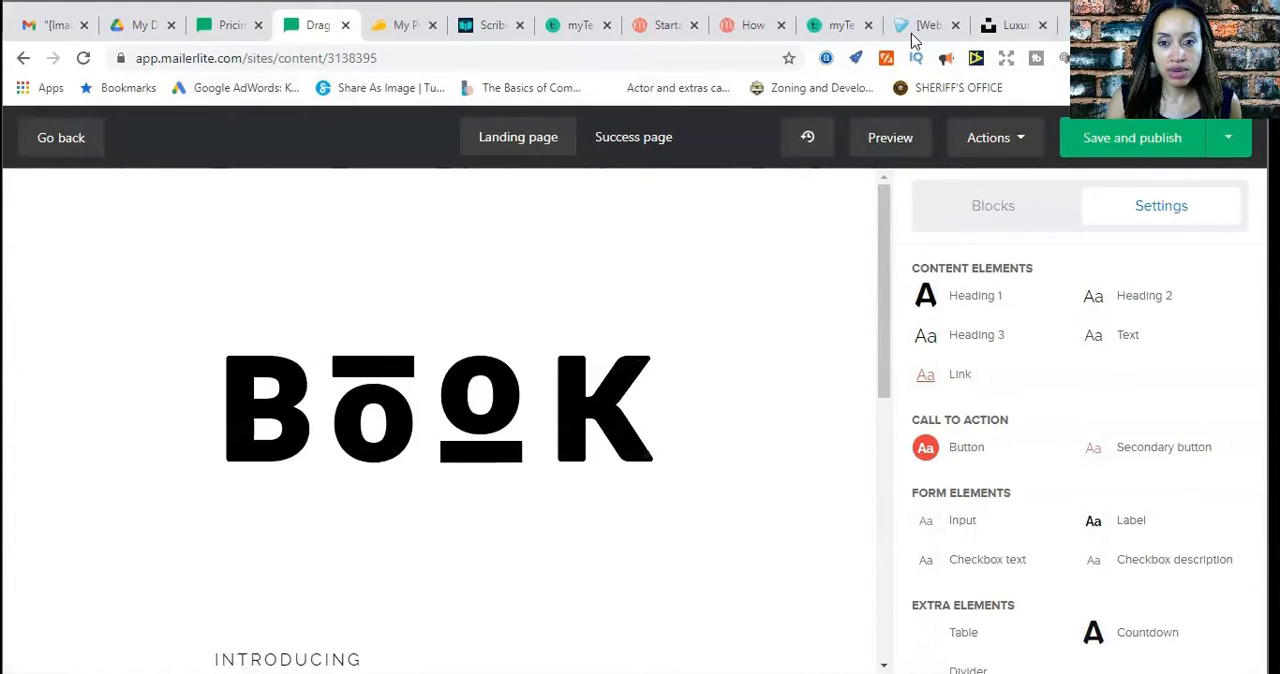
Switch to Unsplash and look through the luxury homes photos for a suitable house exterior
left_click(1014, 26)
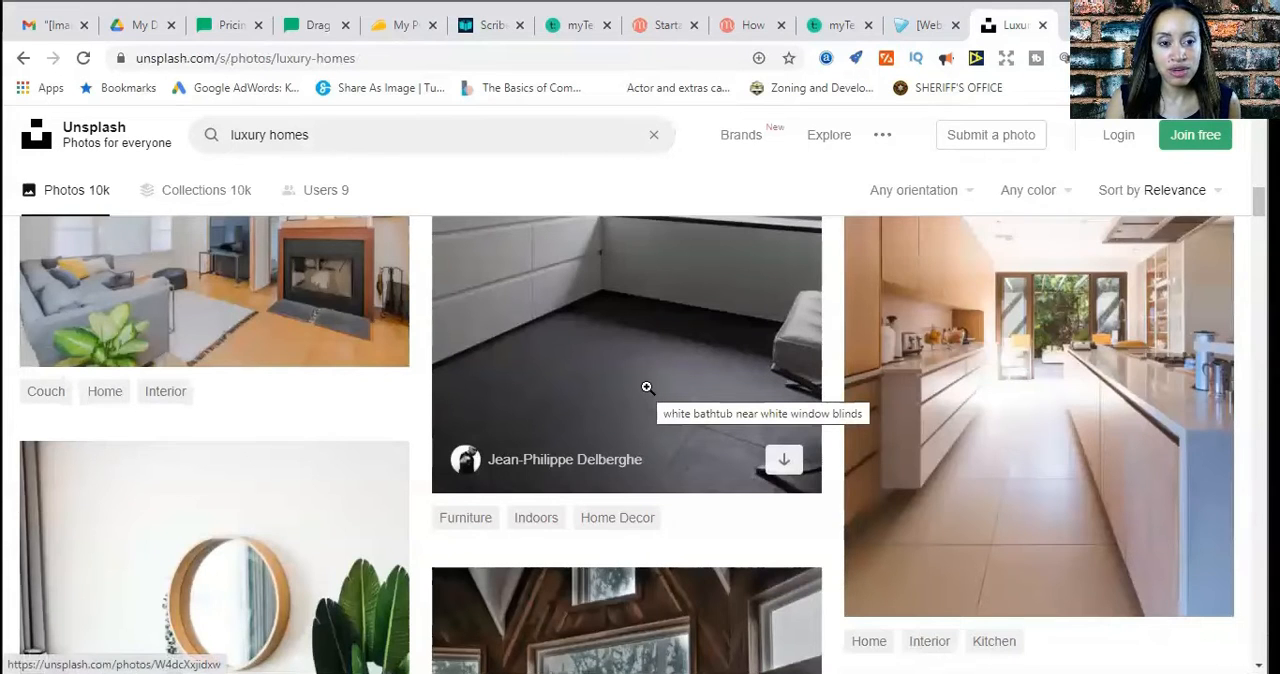
scroll(647, 387, "down", 5)
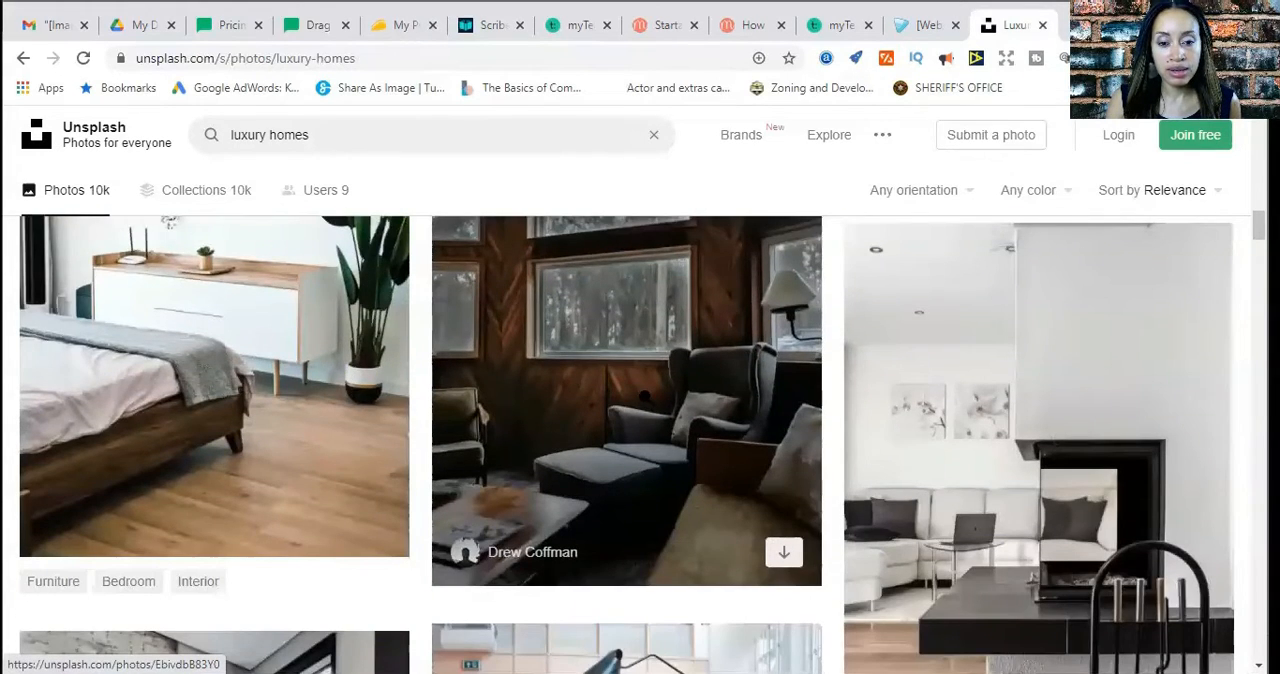
scroll(645, 397, "down", 3)
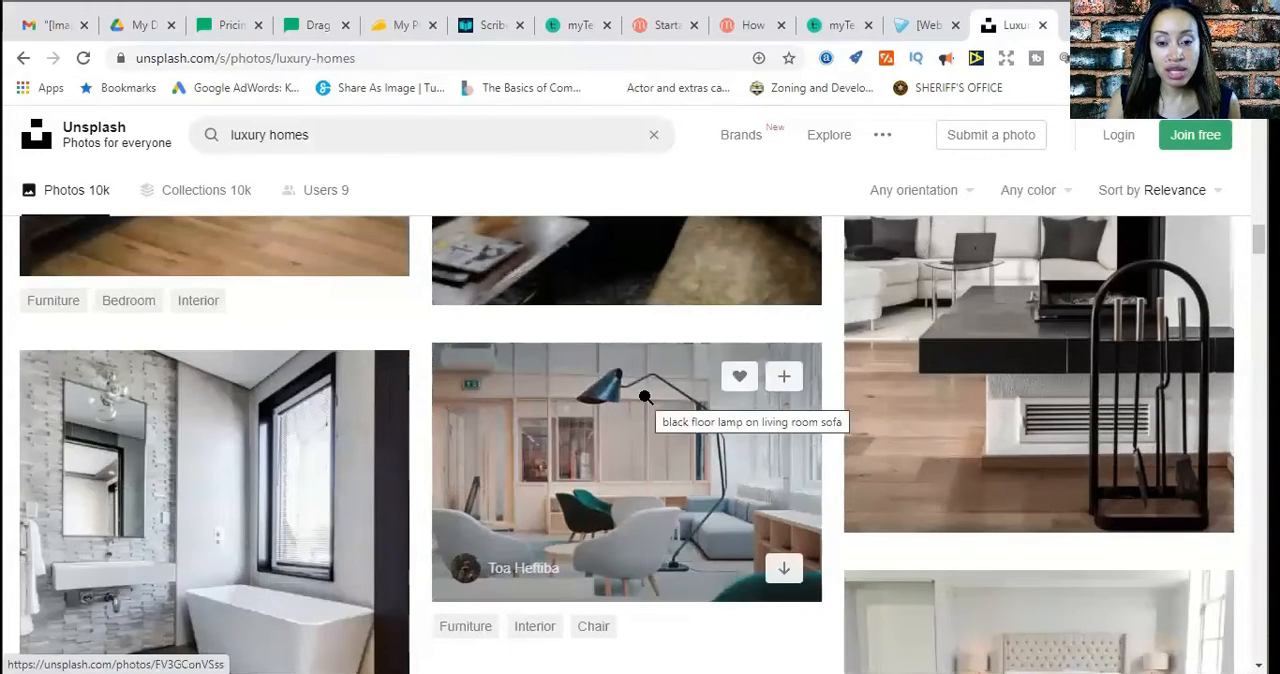
scroll(809, 428, "down", 3)
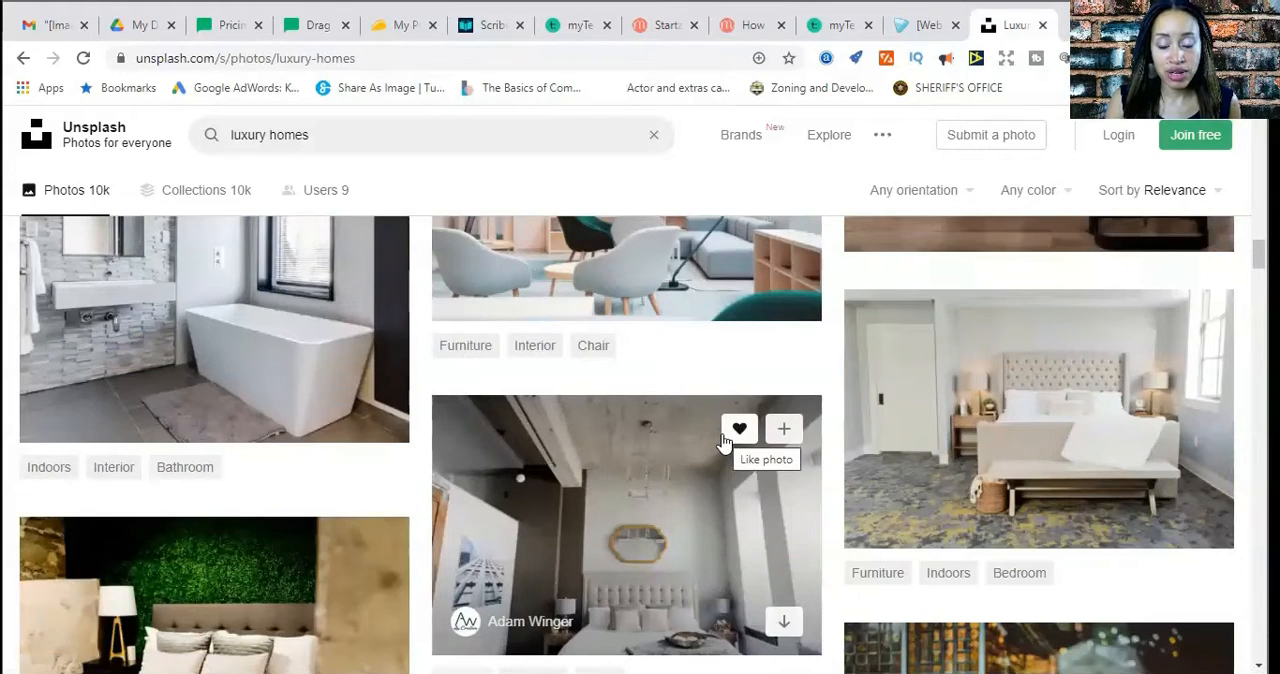
scroll(724, 440, "up", 4)
scroll(724, 440, "down", 3)
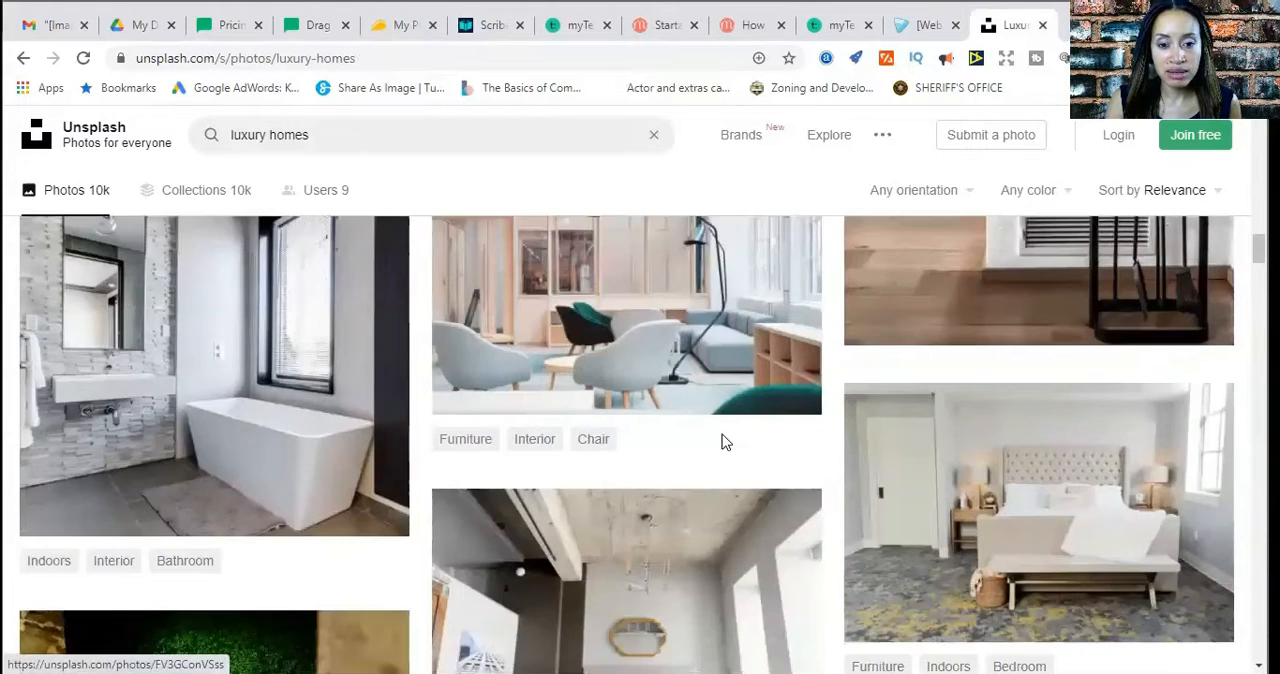
scroll(722, 436, "down", 5)
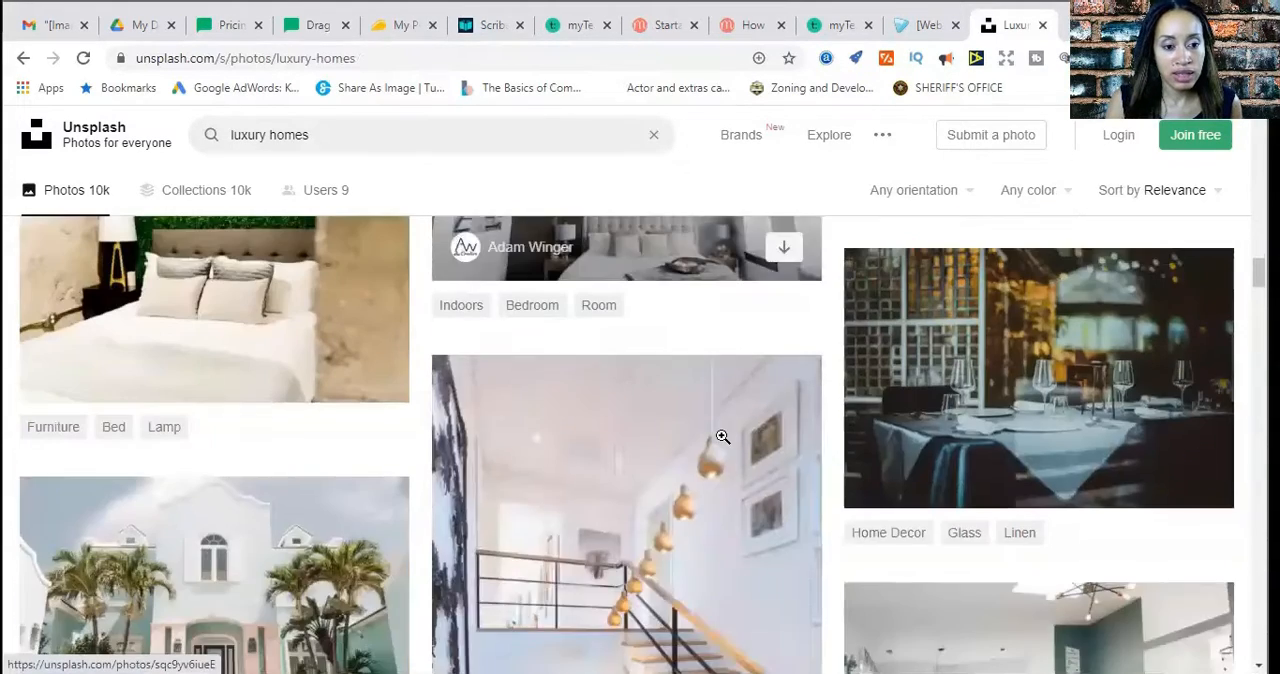
scroll(722, 436, "up", 2)
scroll(740, 437, "down", 5)
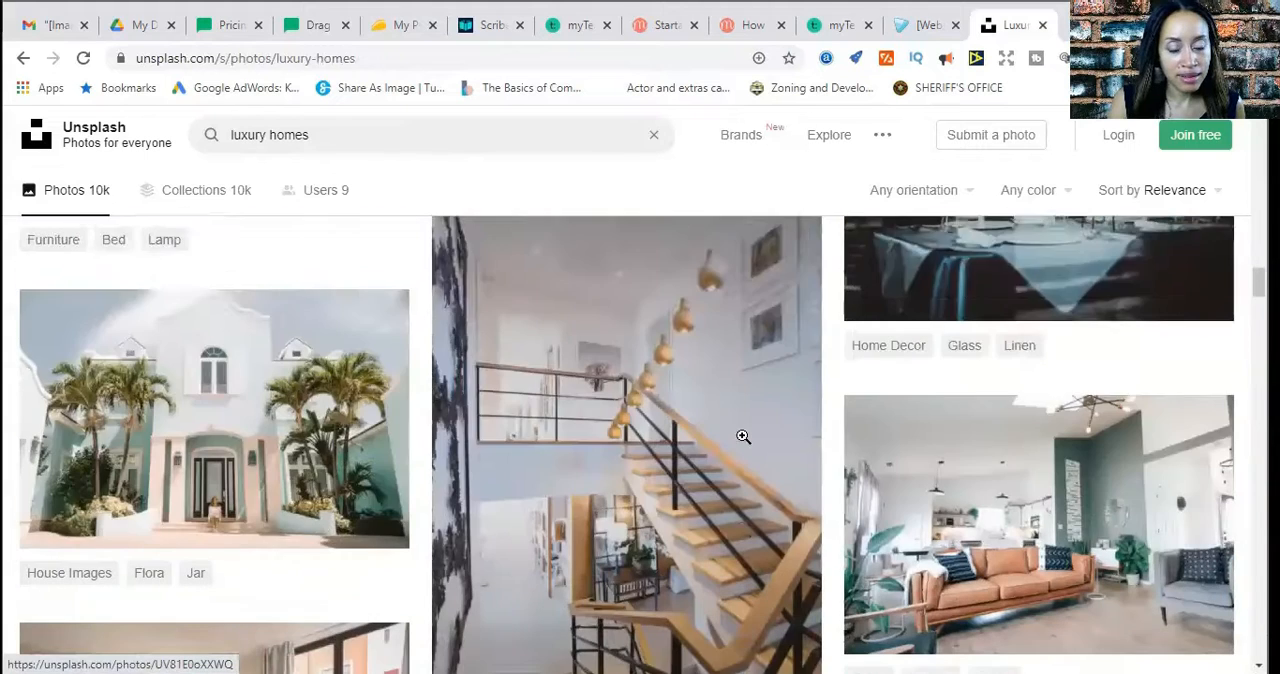
Open the photo of the white mansion with palm trees, download it in the Small (640x426) size and return to the results
mouse_move(265, 385)
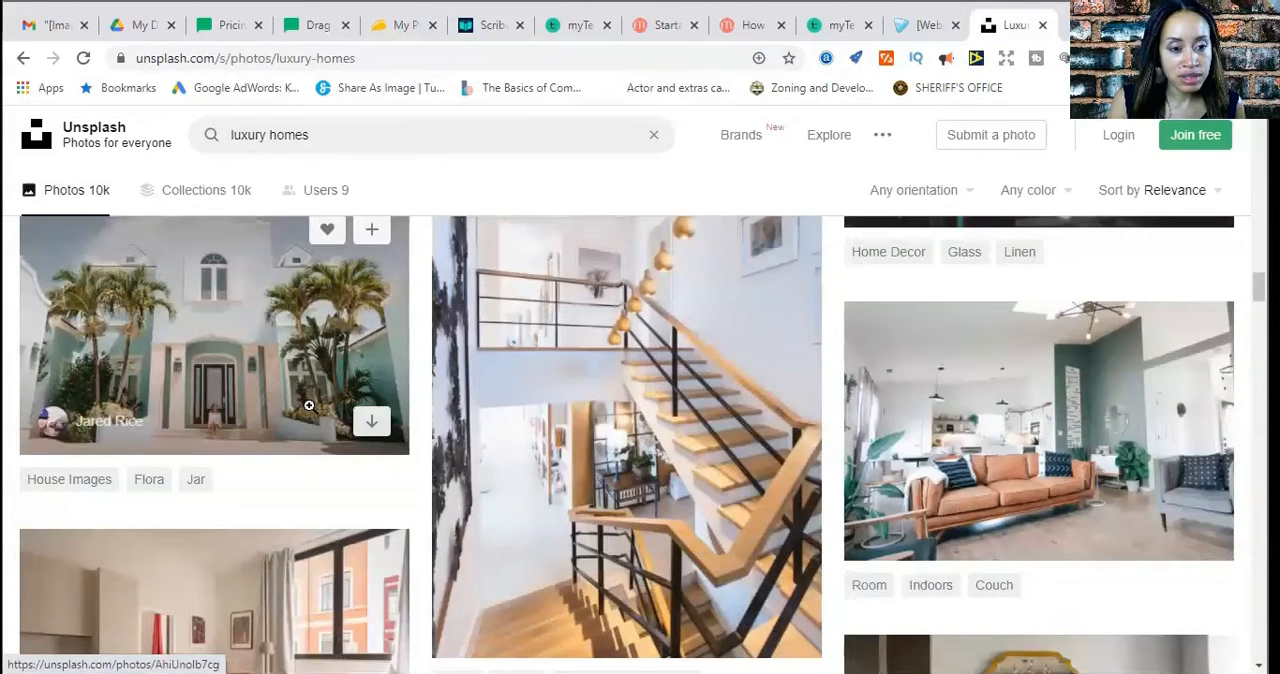
left_click(362, 447)
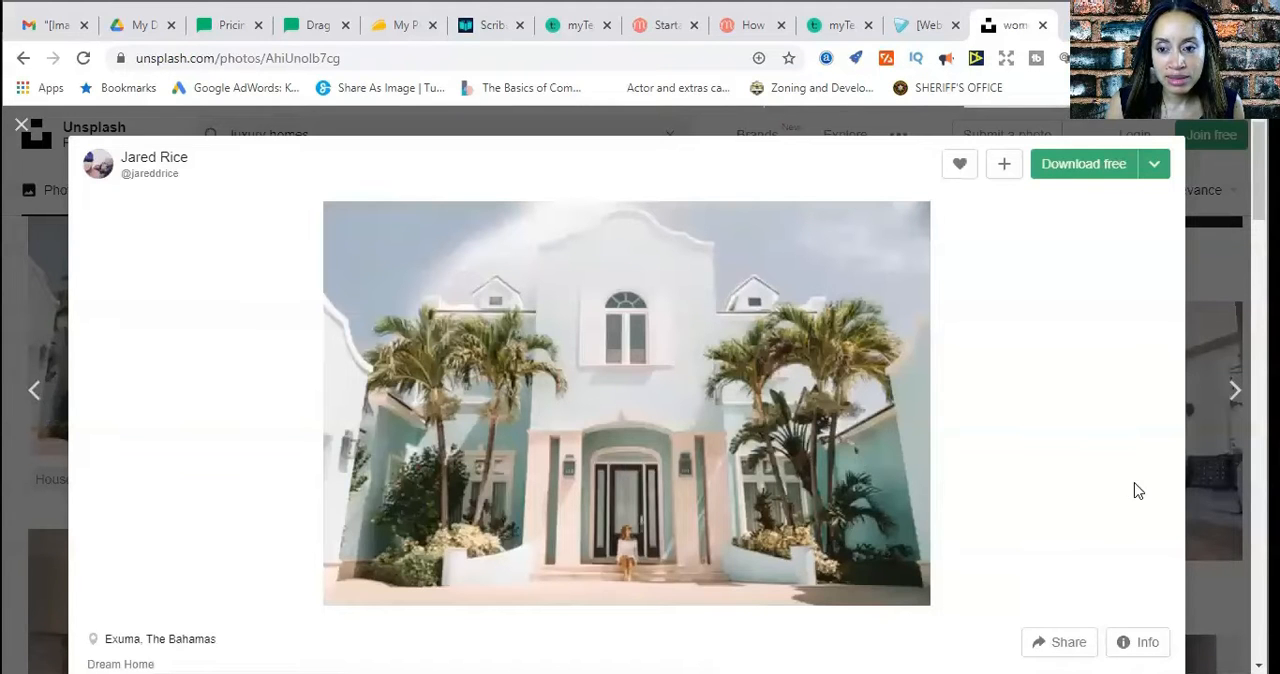
scroll(968, 493, "down", 10)
scroll(968, 493, "up", 5)
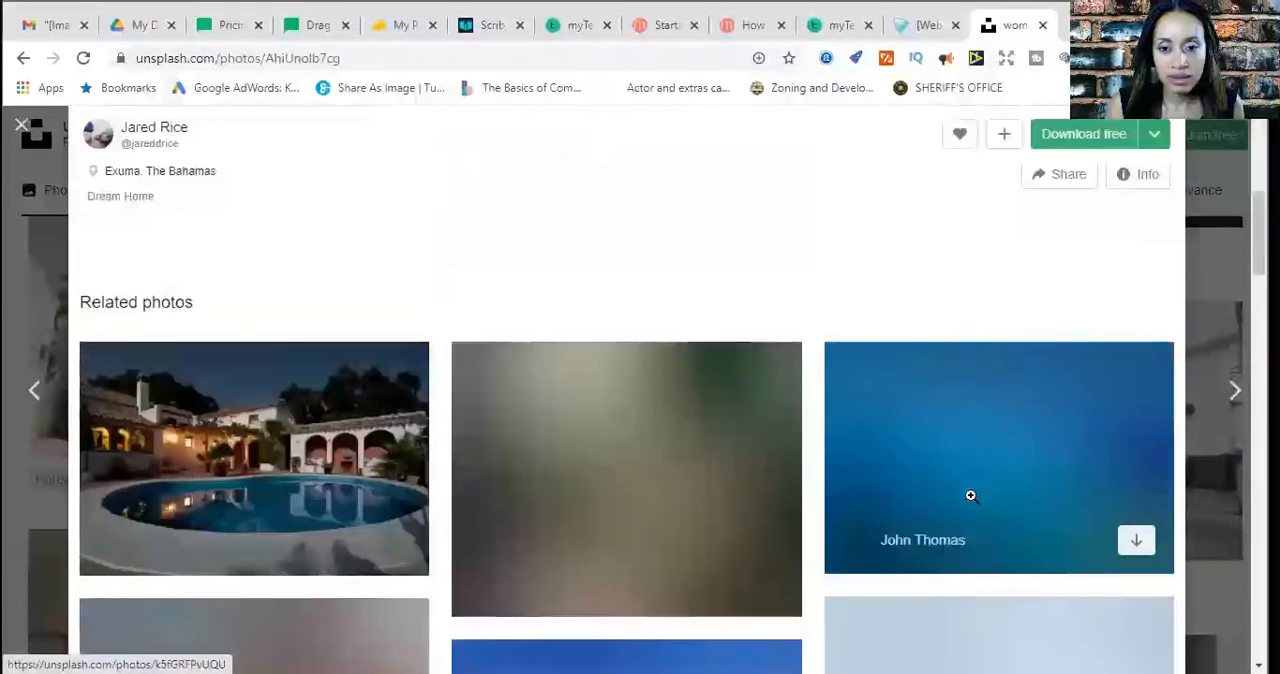
scroll(970, 495, "up", 5)
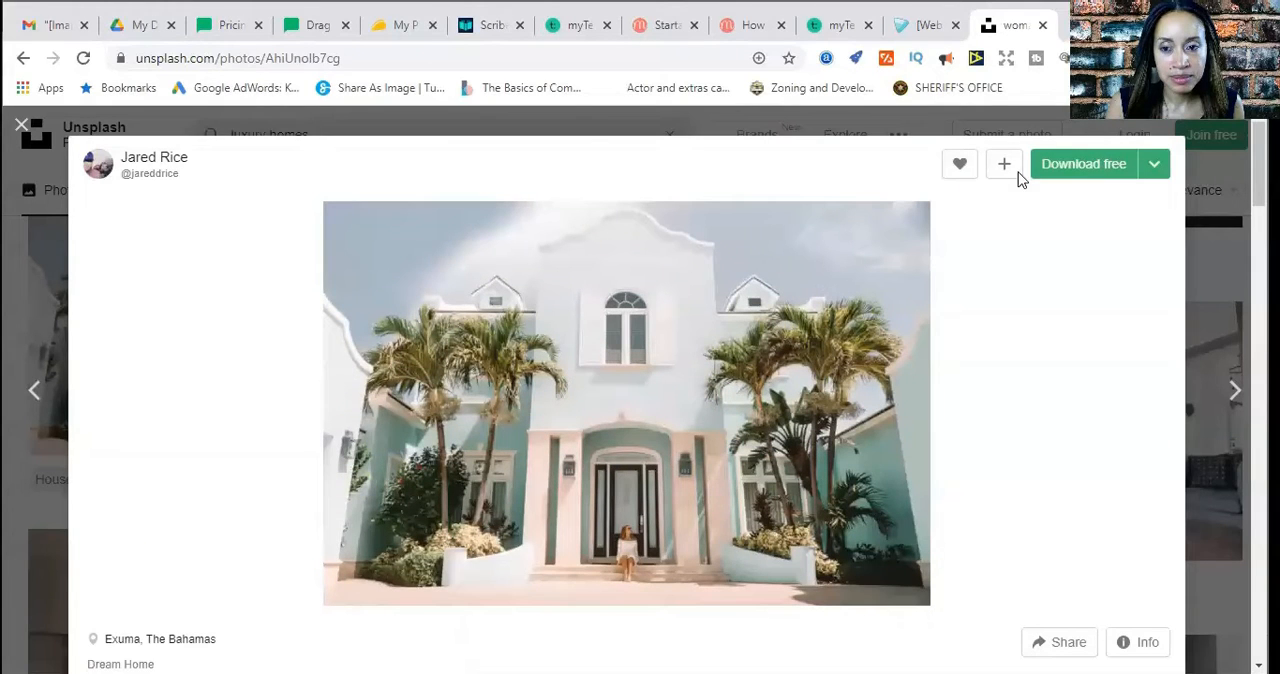
left_click(1156, 168)
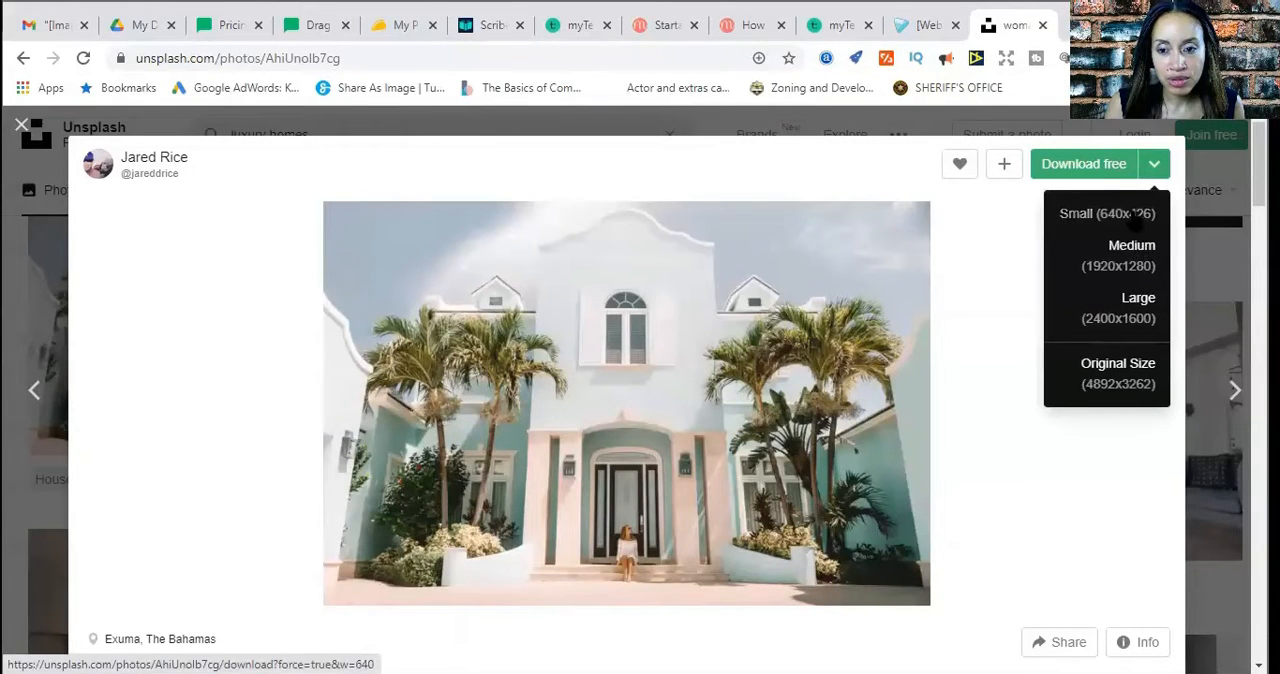
left_click(1136, 214)
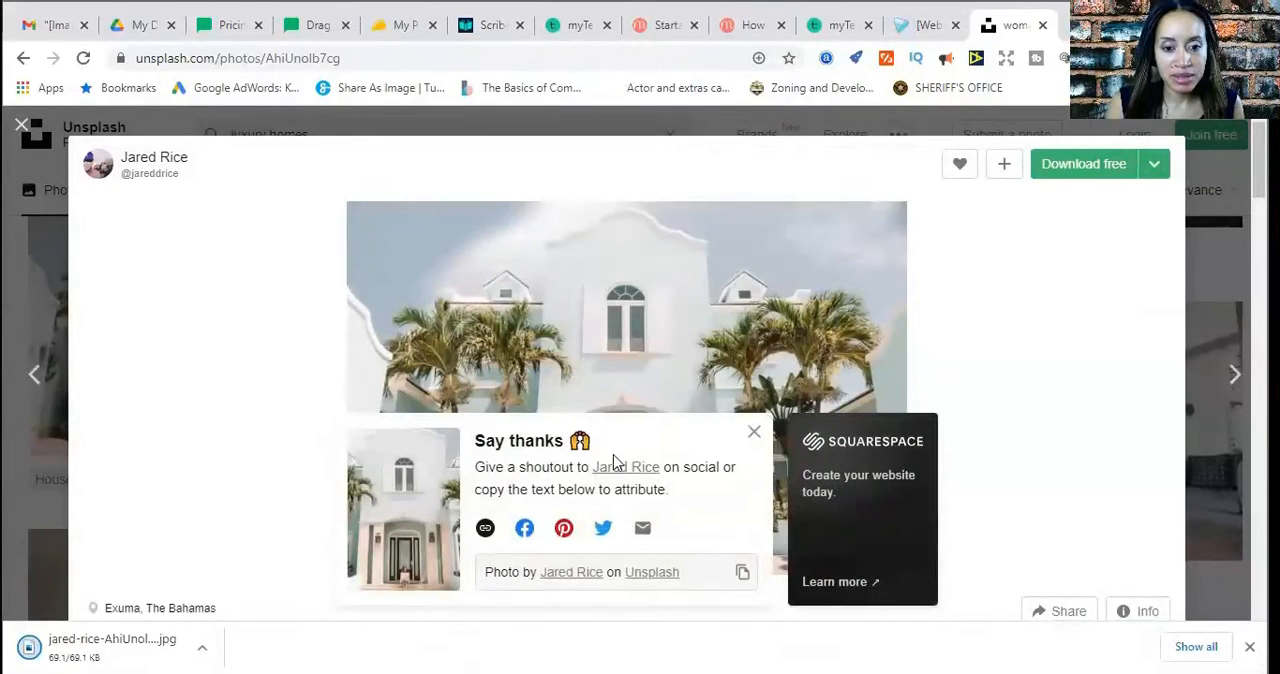
left_click(753, 436)
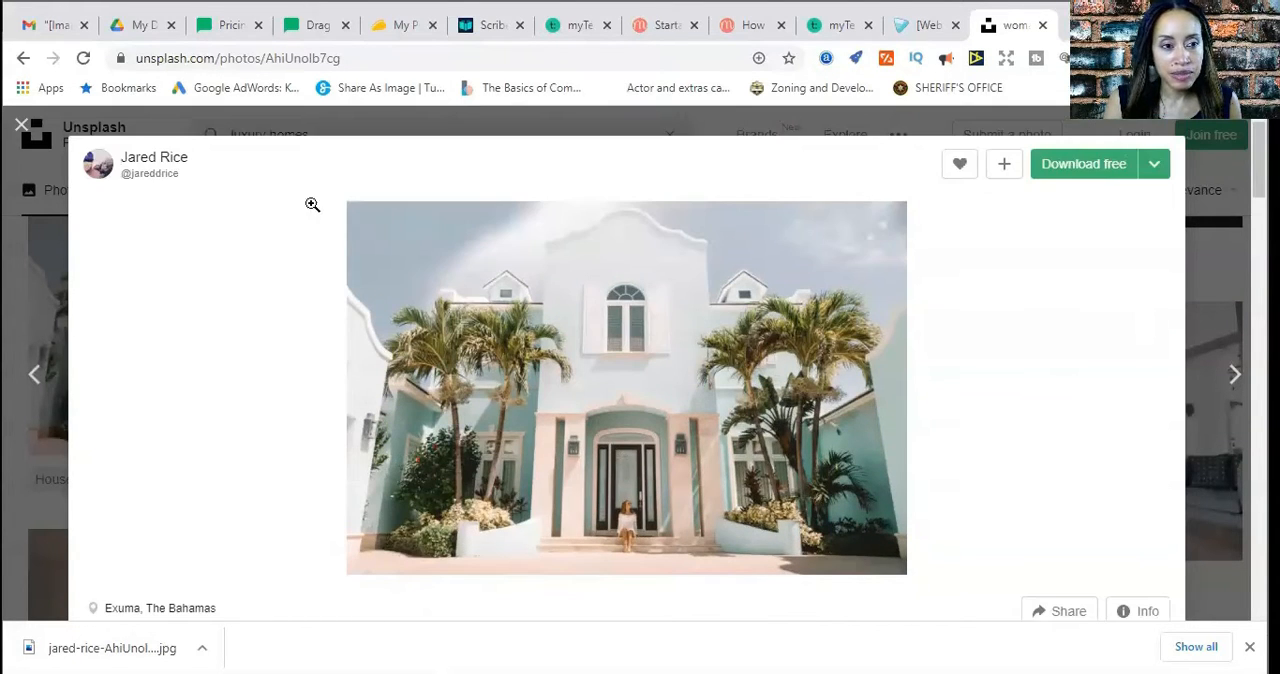
left_click(21, 125)
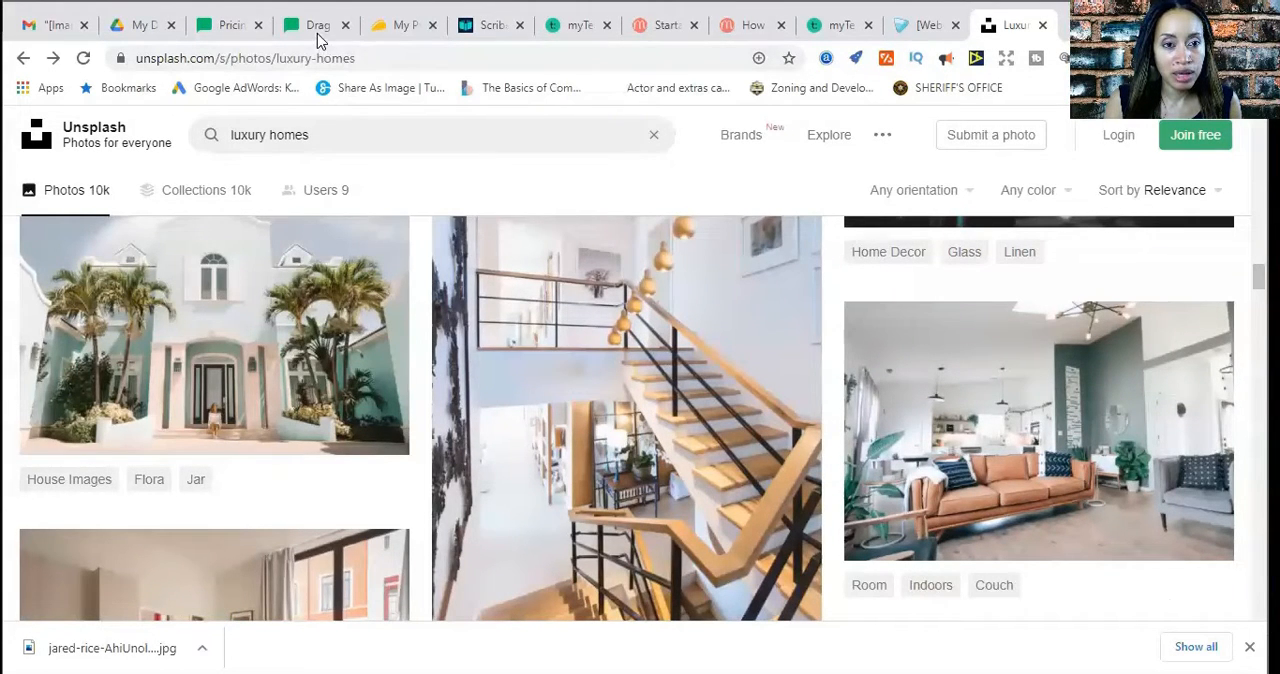
Switch back to the MailerLite landing page editor and open the file manager for the BooK header image
left_click(318, 36)
mouse_move(509, 450)
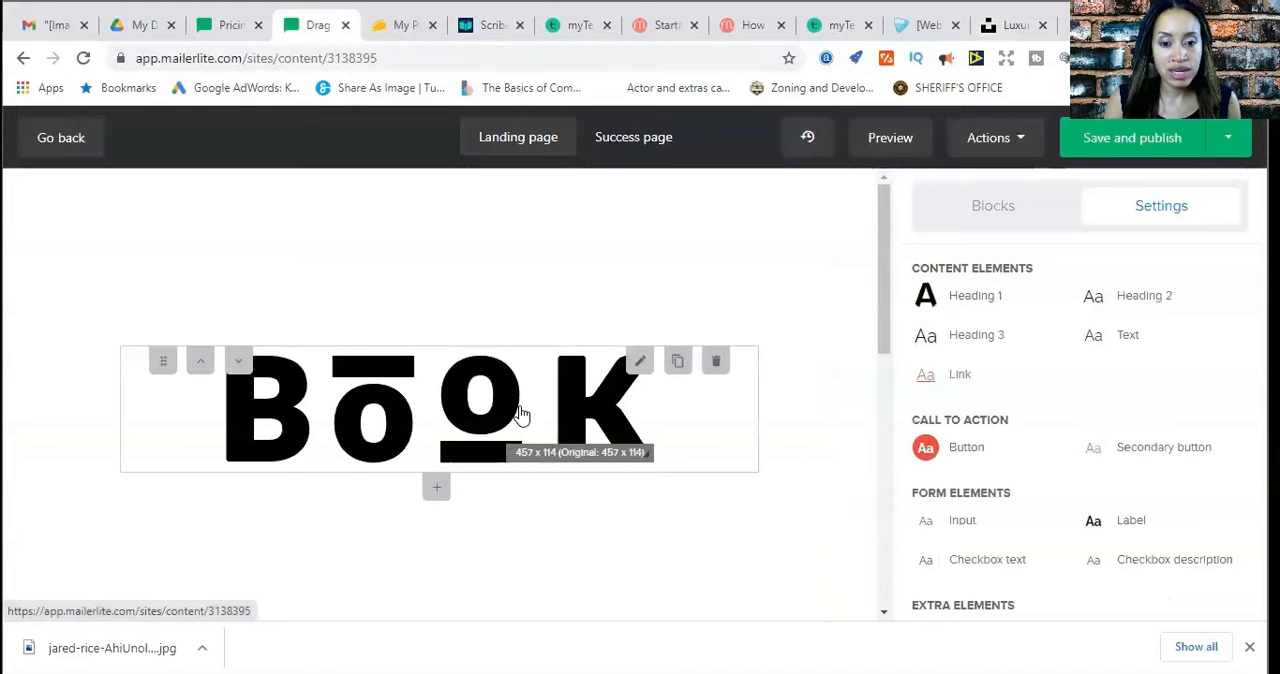
left_click(520, 413)
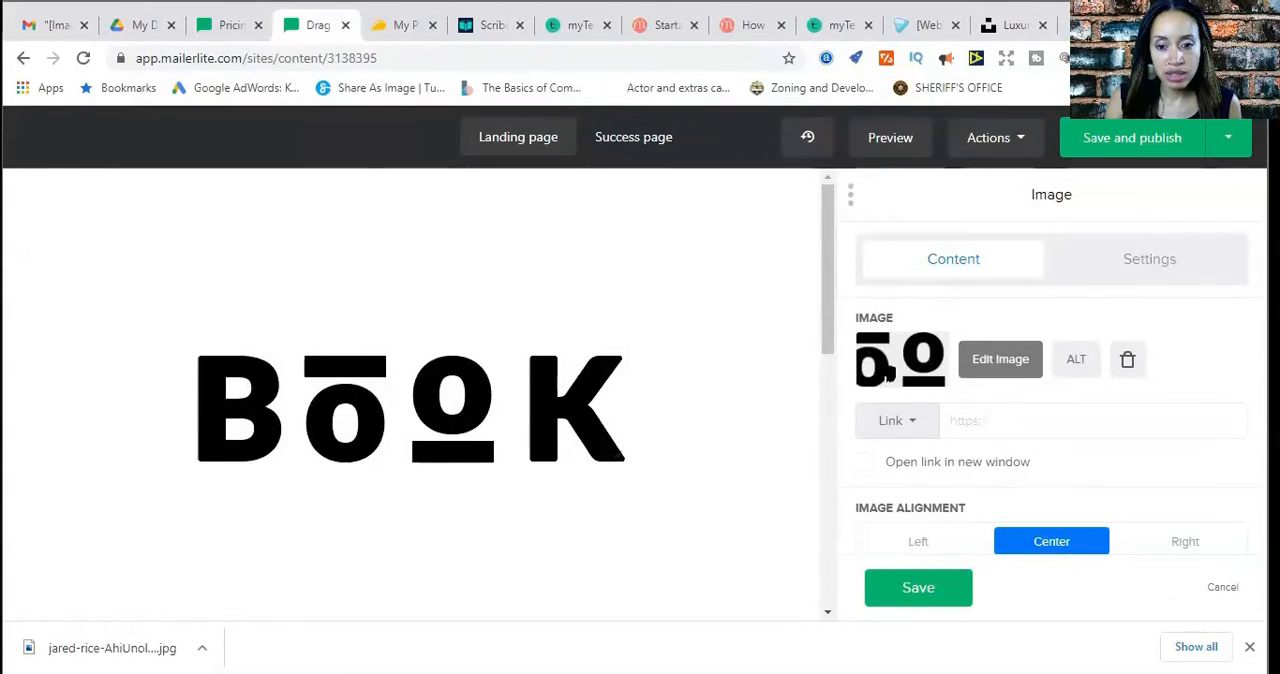
left_click(884, 368)
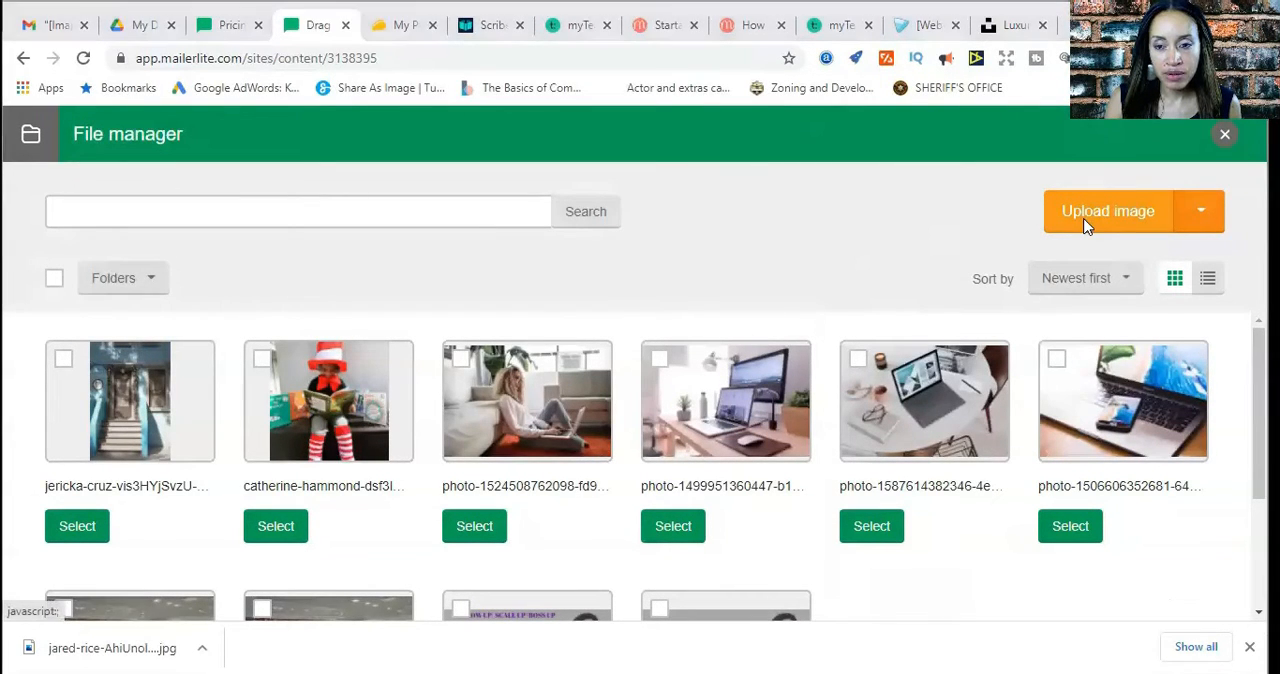
Try to upload the photo of the house lit at dusk from the Downloads folder
left_click(1088, 224)
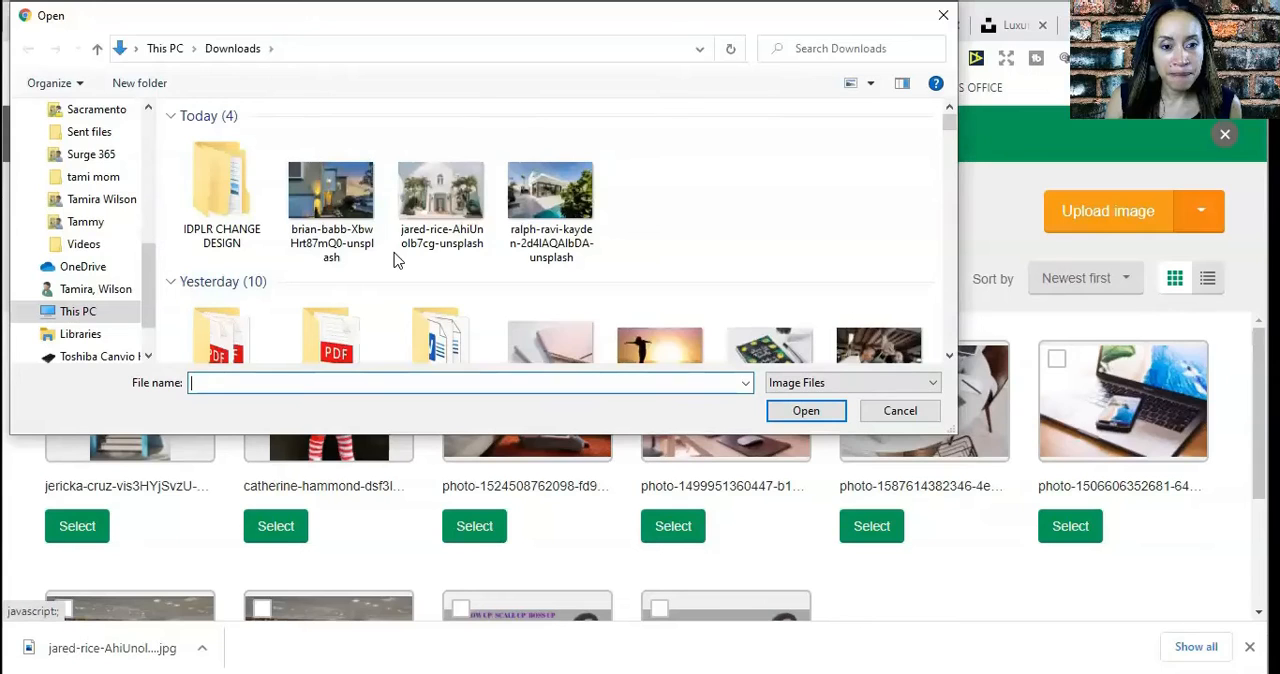
left_click(318, 205)
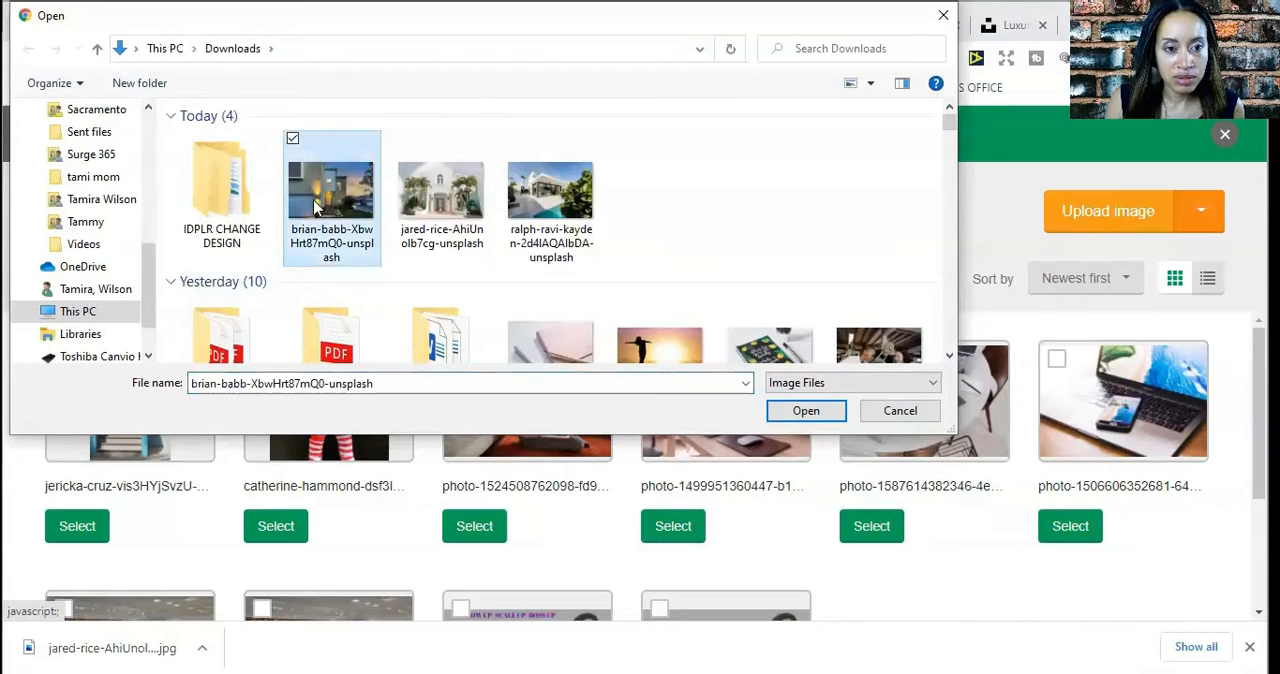
left_click(797, 420)
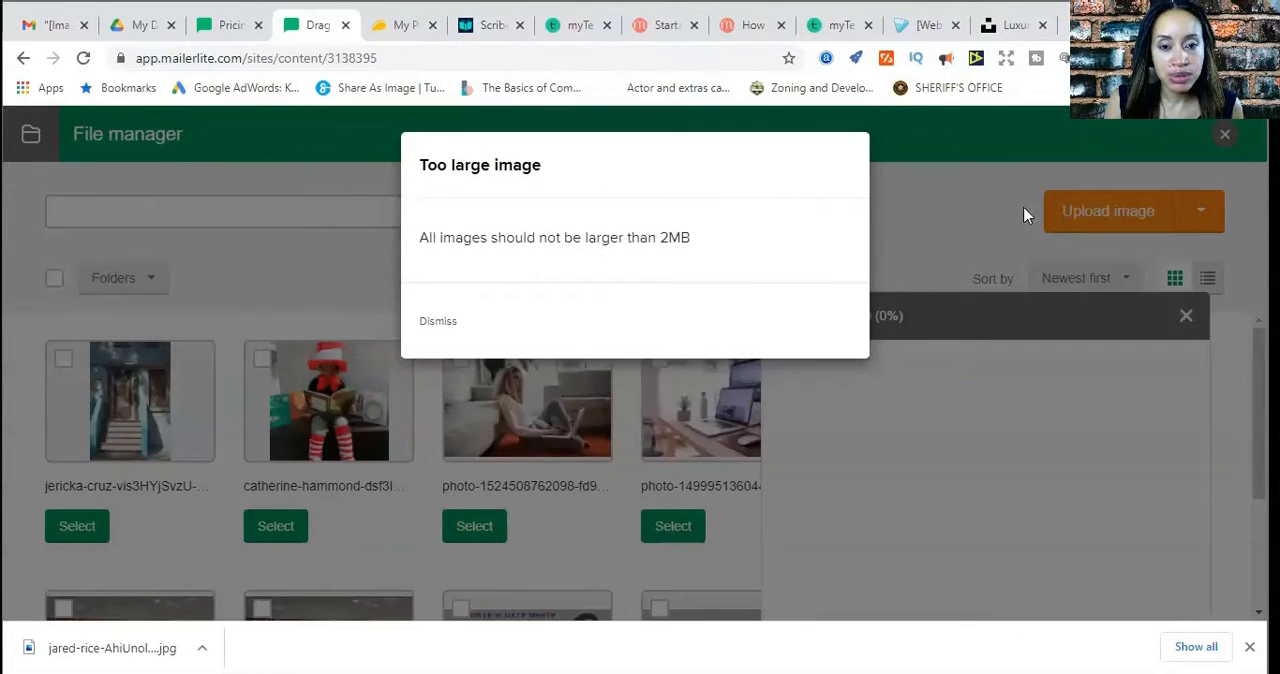
left_click(911, 419)
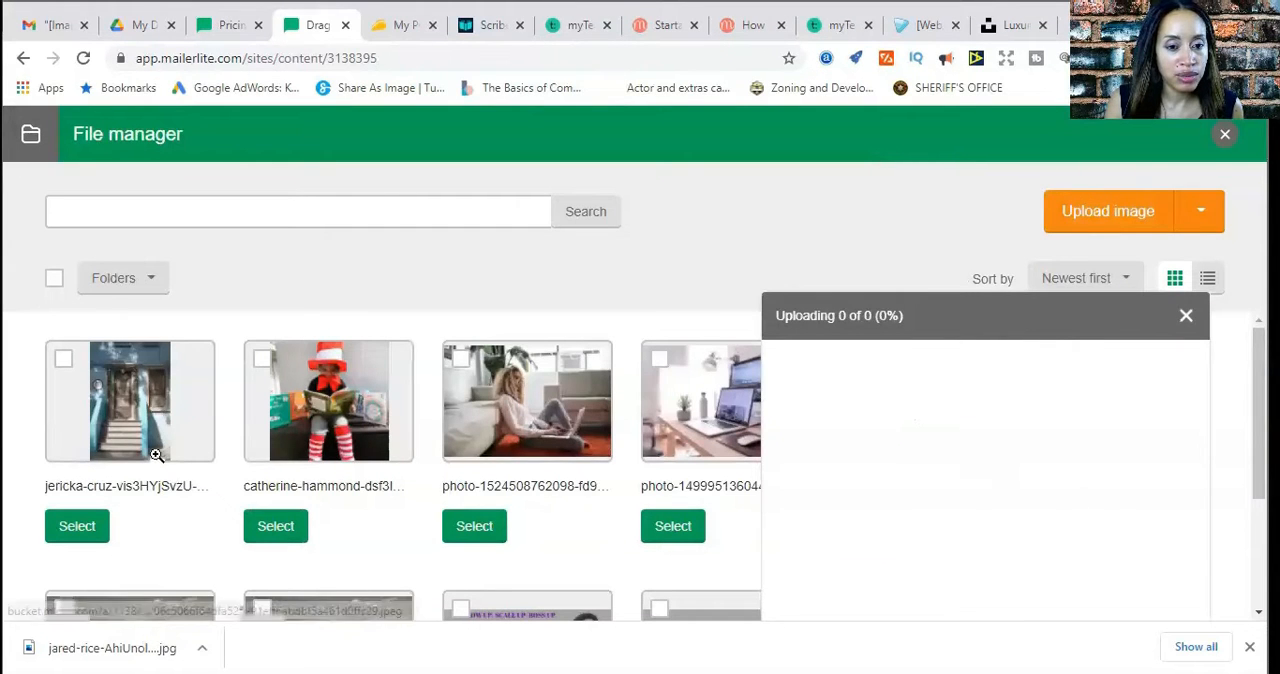
Replace the BooK header image with the existing photo of the blue house entrance and its front steps
left_click(63, 360)
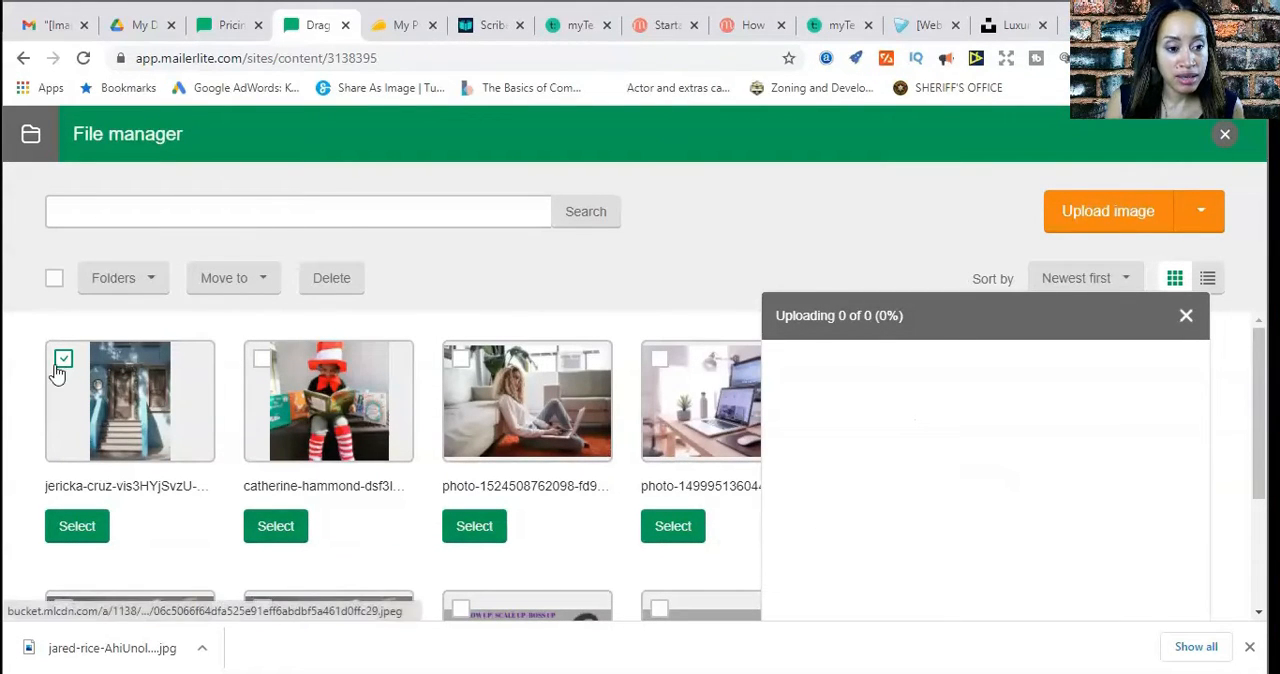
left_click(77, 527)
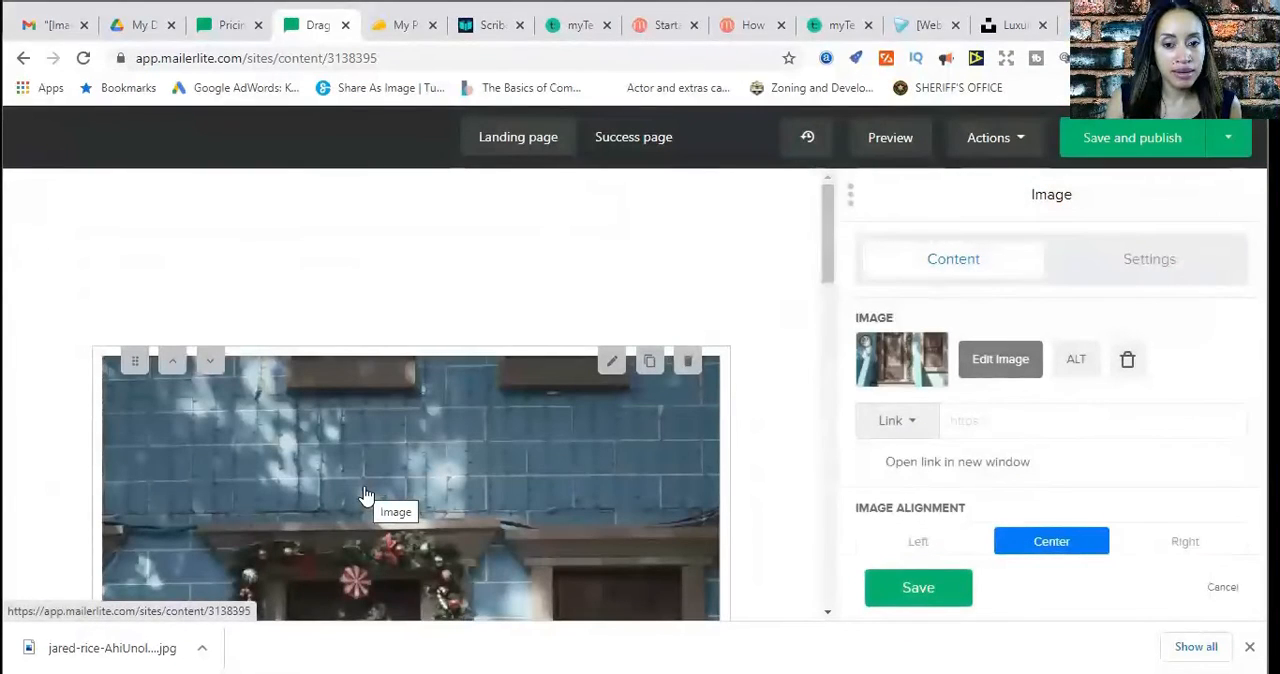
scroll(754, 532, "down", 10)
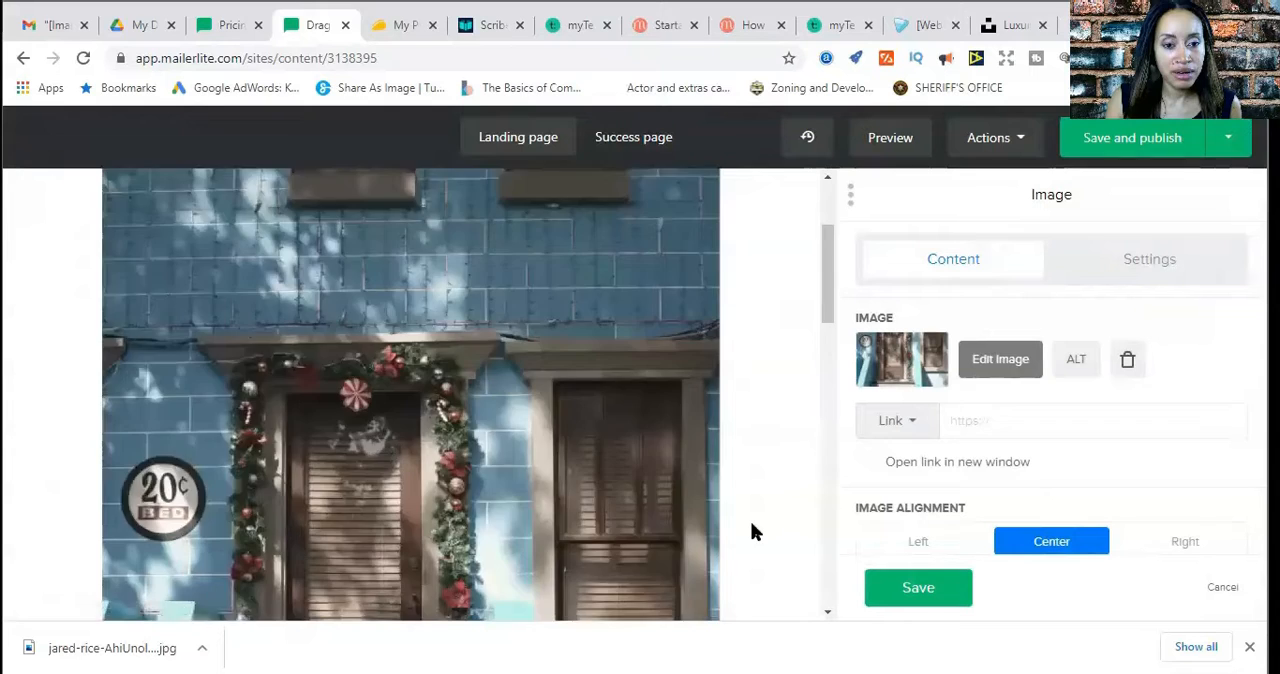
scroll(756, 532, "up", 4)
scroll(752, 526, "up", 5)
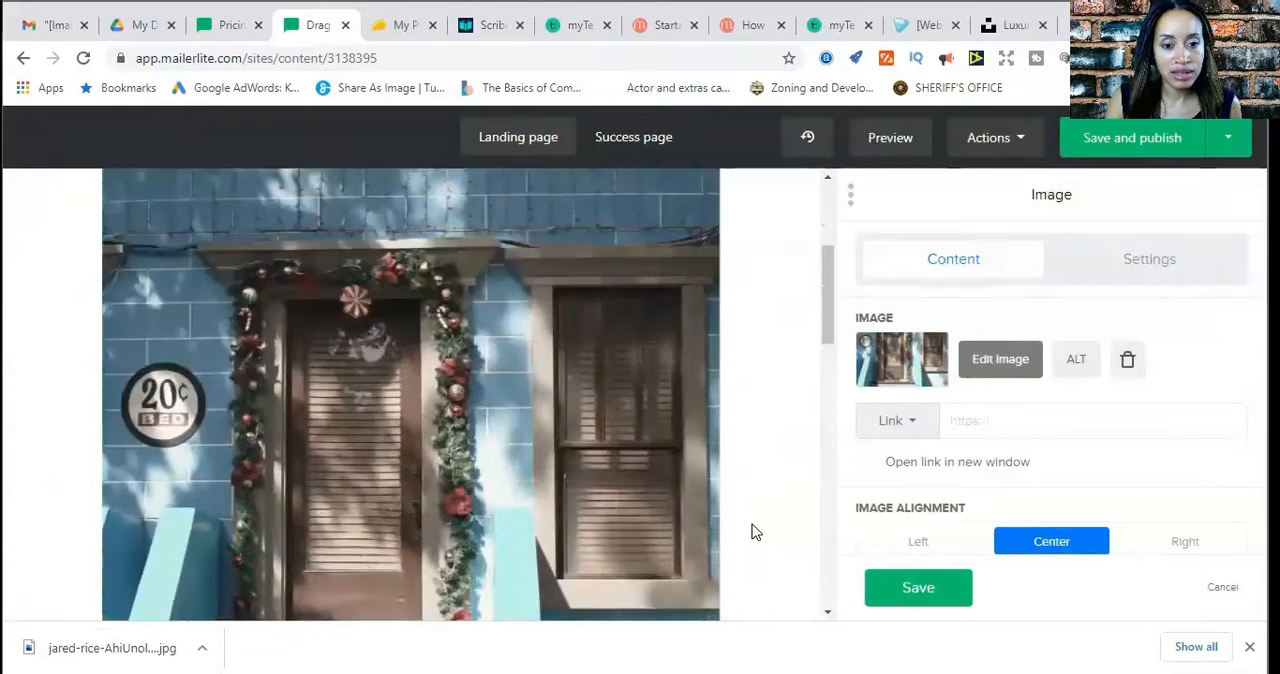
Delete the "INTRODUCING" text block above the "5 Dangers to Avoid When Buying a Home!" heading
scroll(752, 526, "down", 5)
scroll(752, 532, "down", 5)
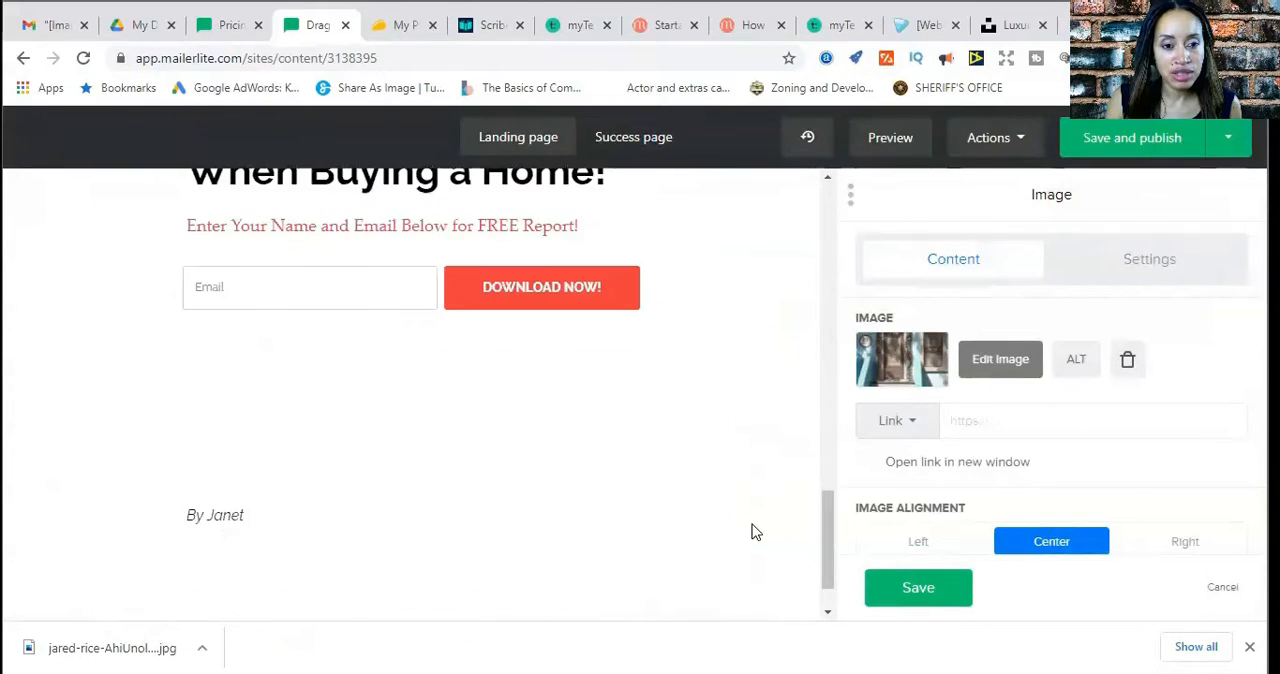
scroll(752, 532, "up", 3)
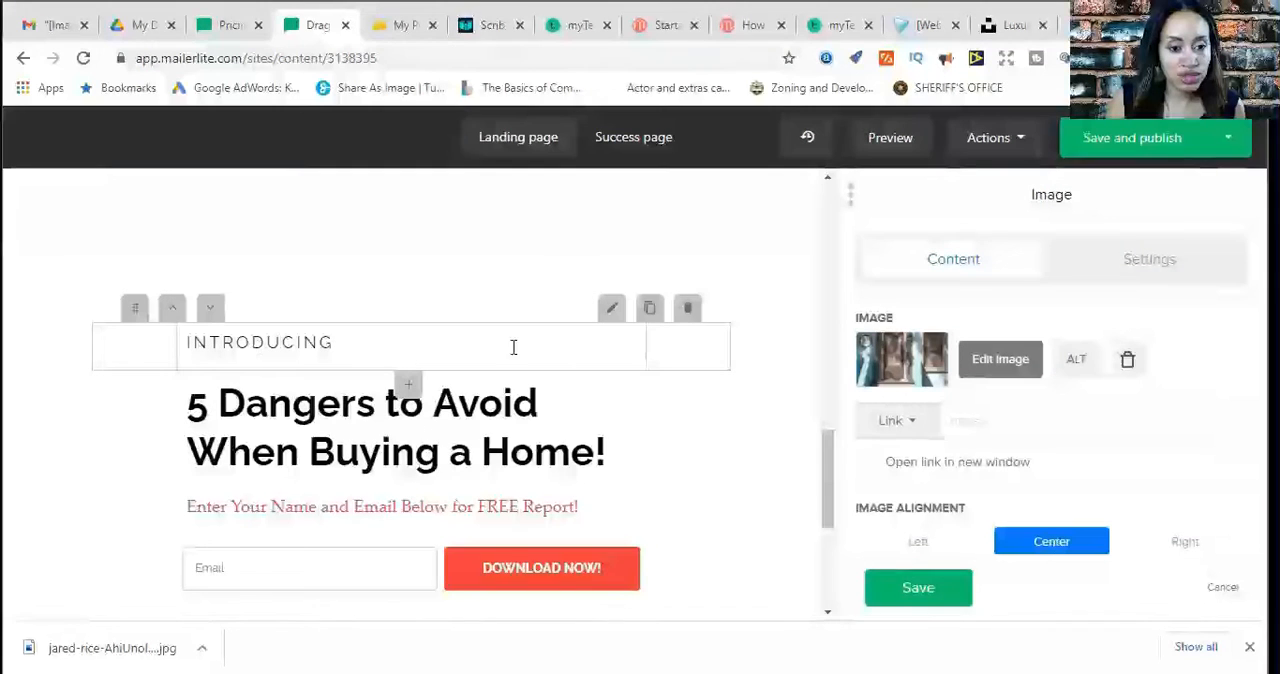
left_click(688, 310)
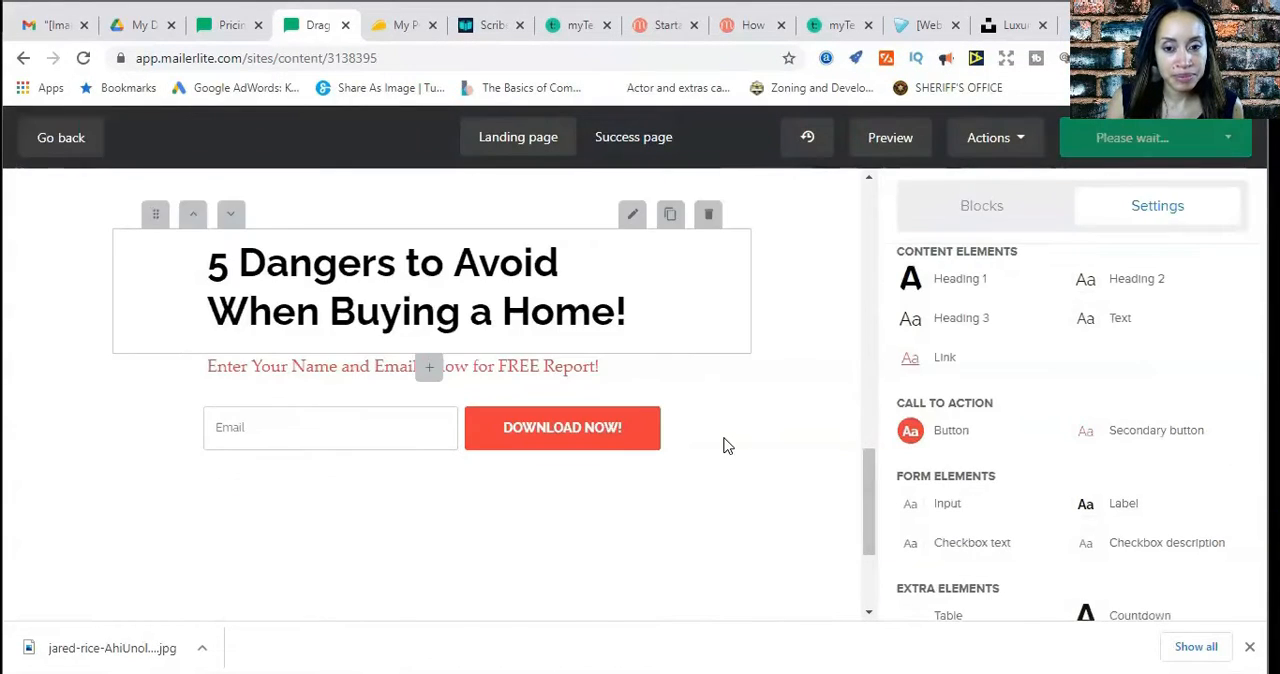
Review the landing page from the new blue house image down to the heading and signup form
scroll(750, 460, "up", 3)
scroll(806, 486, "up", 6)
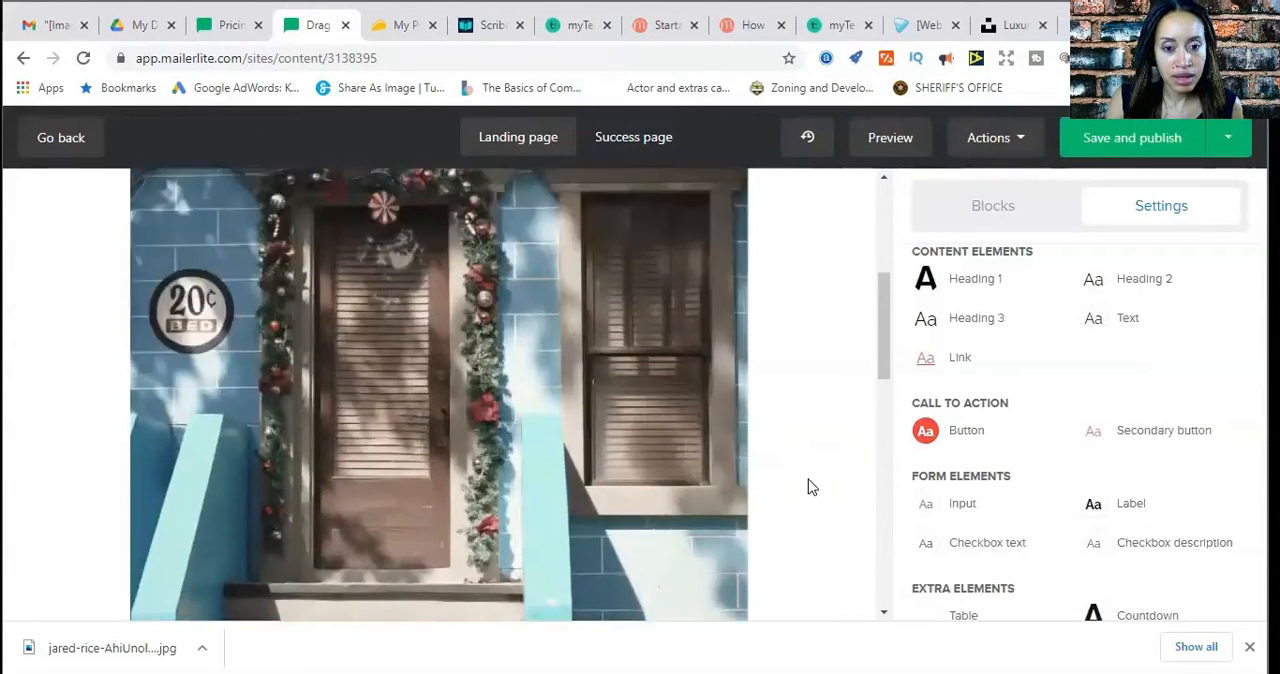
scroll(812, 487, "down", 4)
scroll(812, 487, "down", 4)
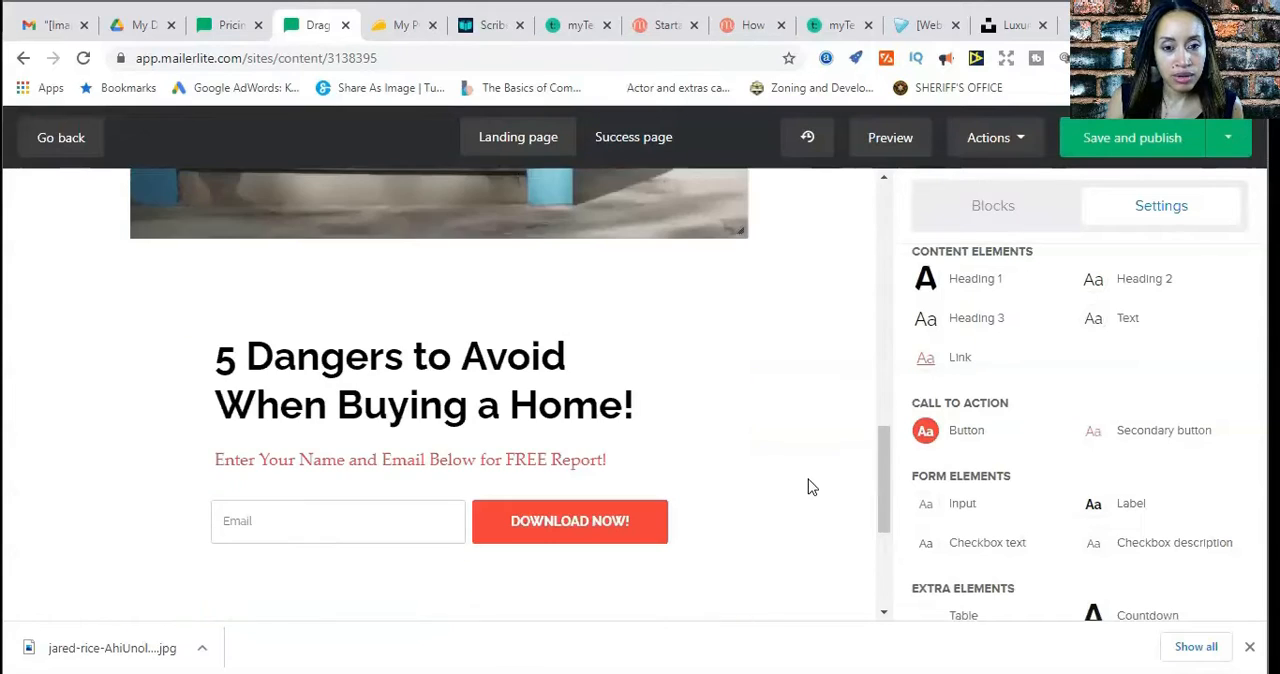
scroll(812, 487, "down", 3)
scroll(812, 487, "up", 8)
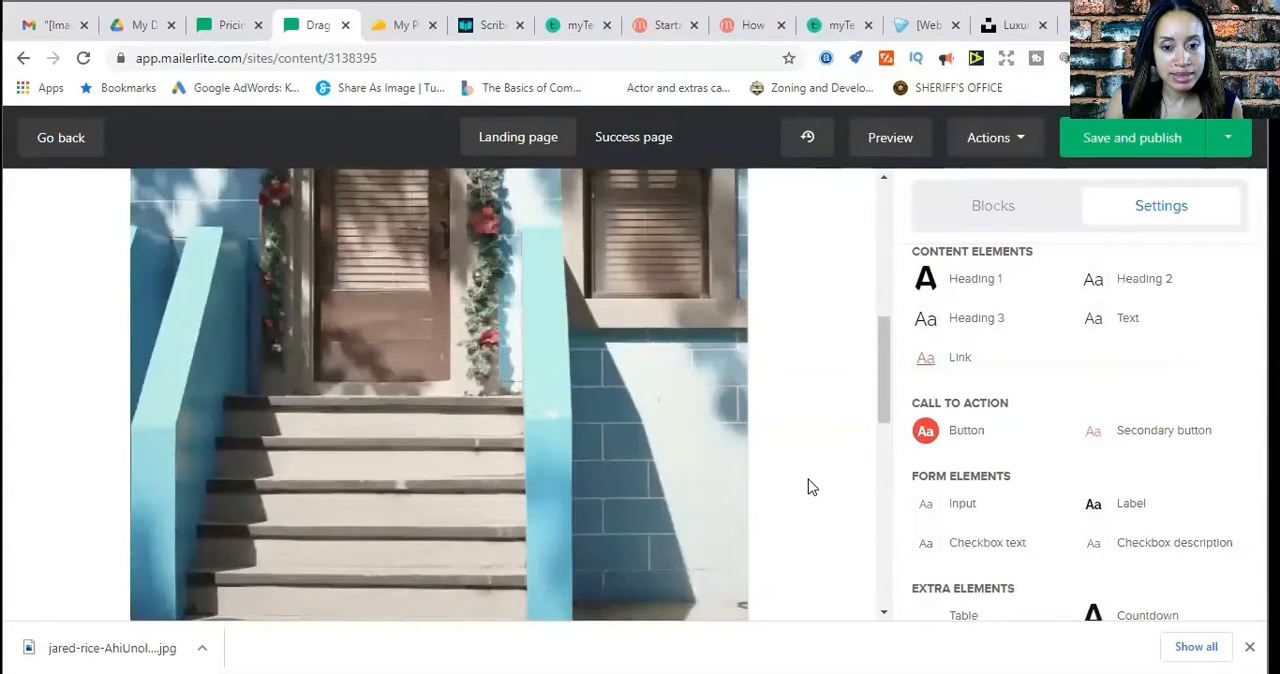
scroll(812, 487, "up", 5)
scroll(812, 487, "down", 9)
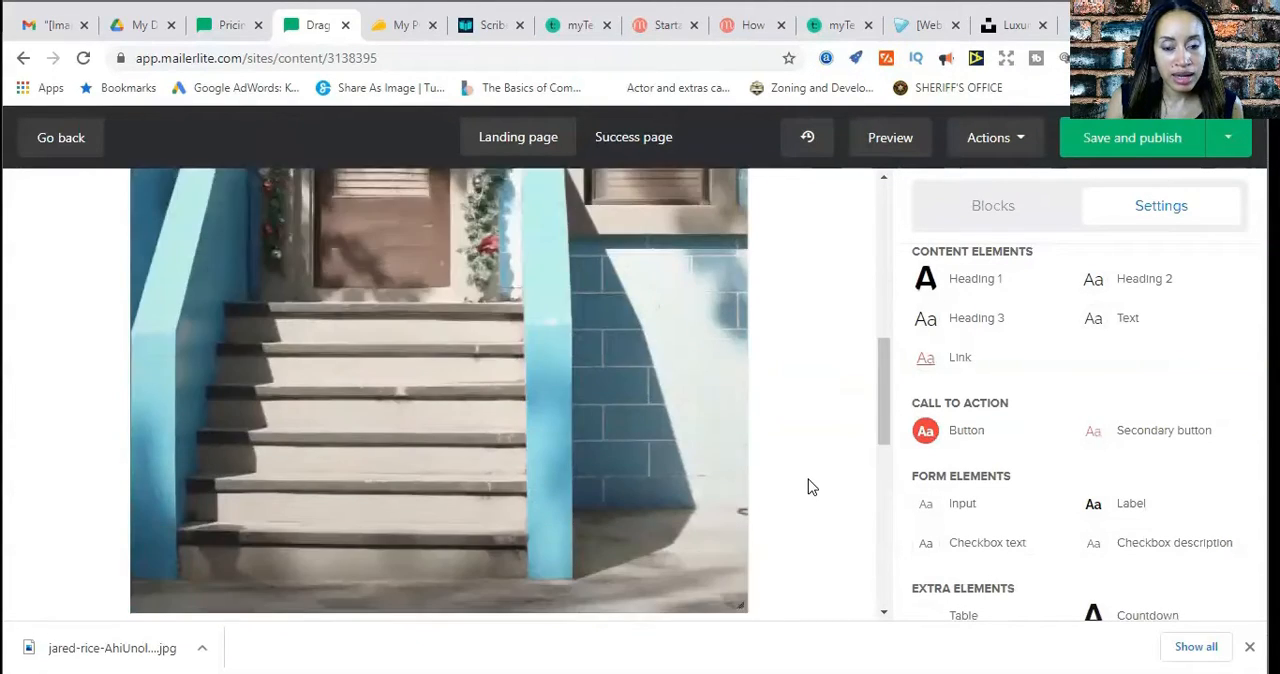
scroll(812, 487, "up", 9)
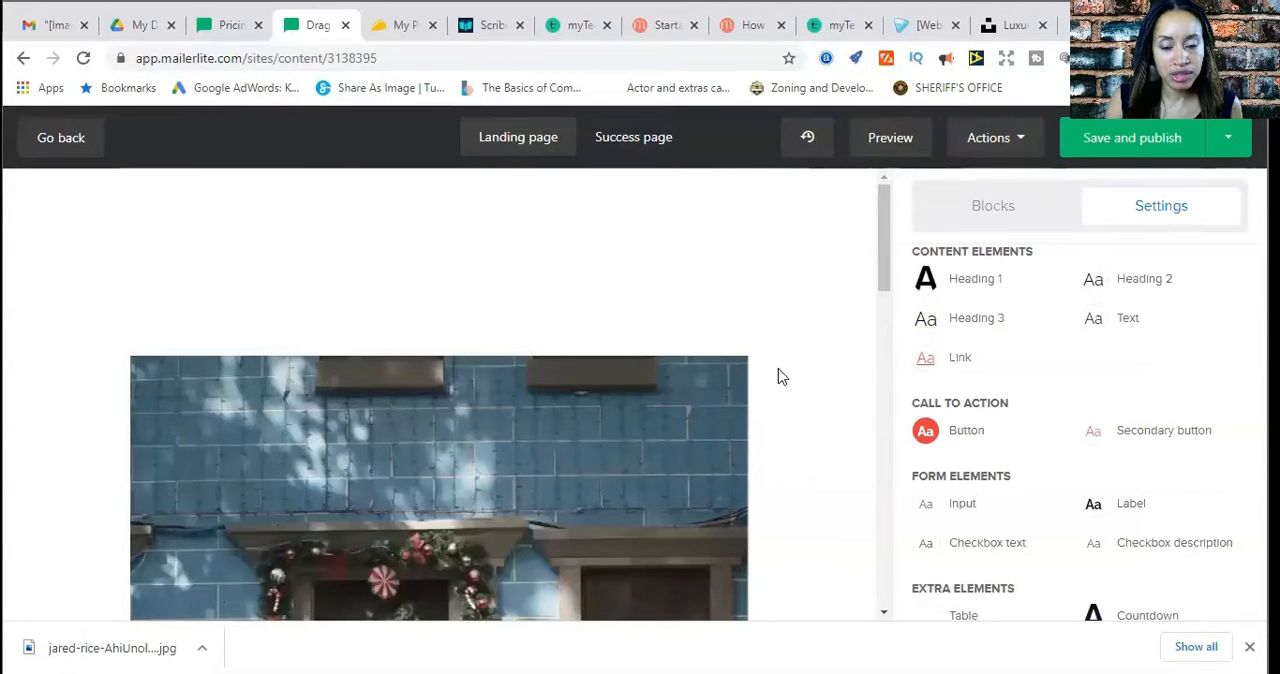
scroll(803, 431, "down", 4)
scroll(806, 431, "down", 2)
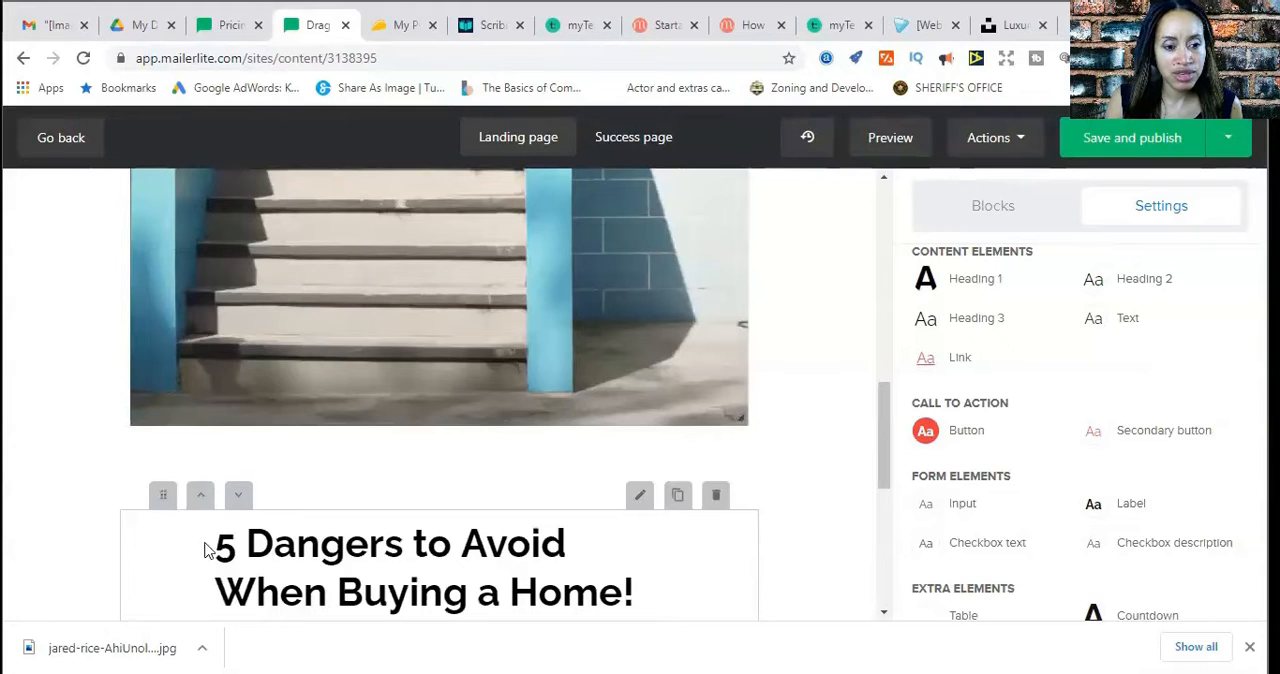
Move the "5 Dangers to Avoid When Buying a Home!" heading block above the blue house image
scroll(777, 534, "down", 2)
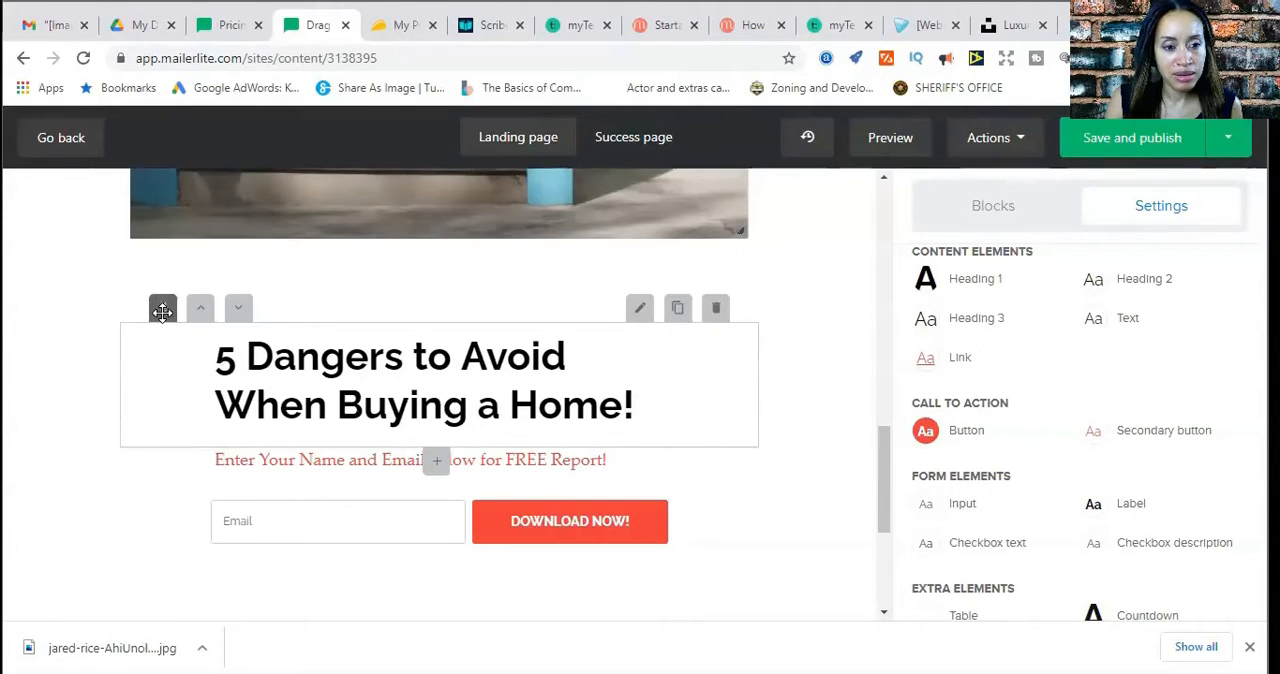
mouse_move(162, 311)
left_mouse_down()
mouse_move(180, 191)
mouse_move(143, 320)
mouse_move(155, 340)
mouse_move(151, 324)
left_mouse_up()
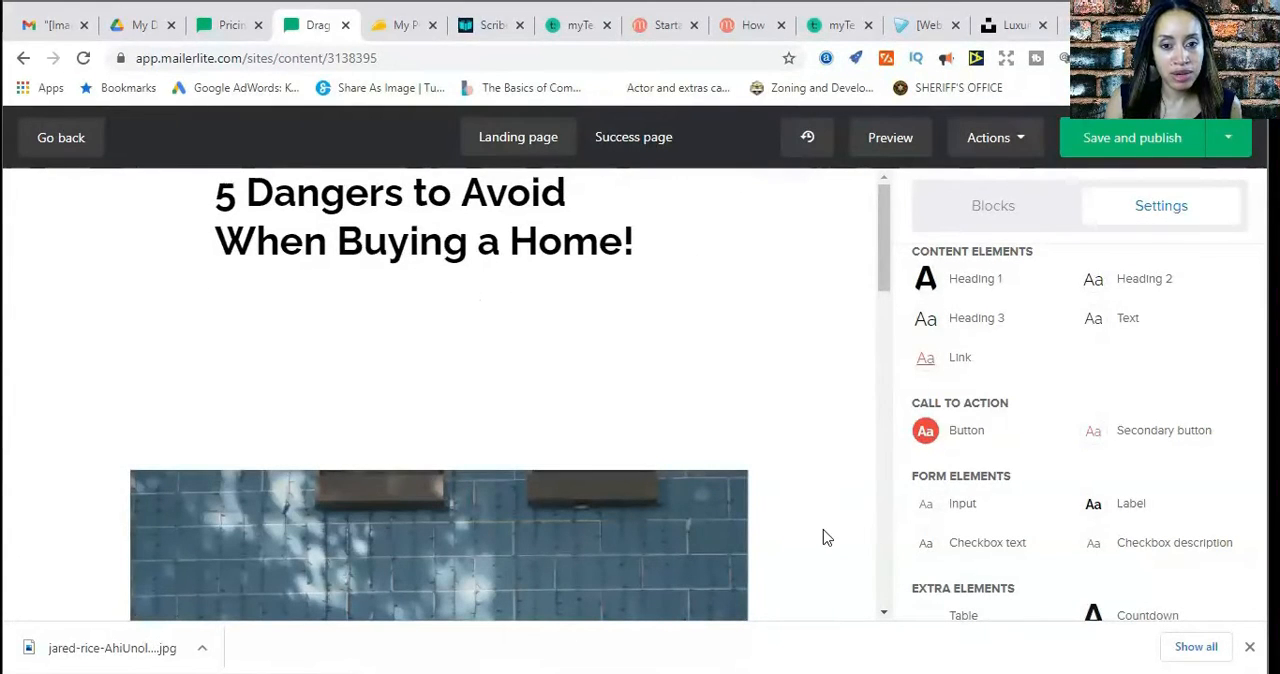
left_click(527, 204)
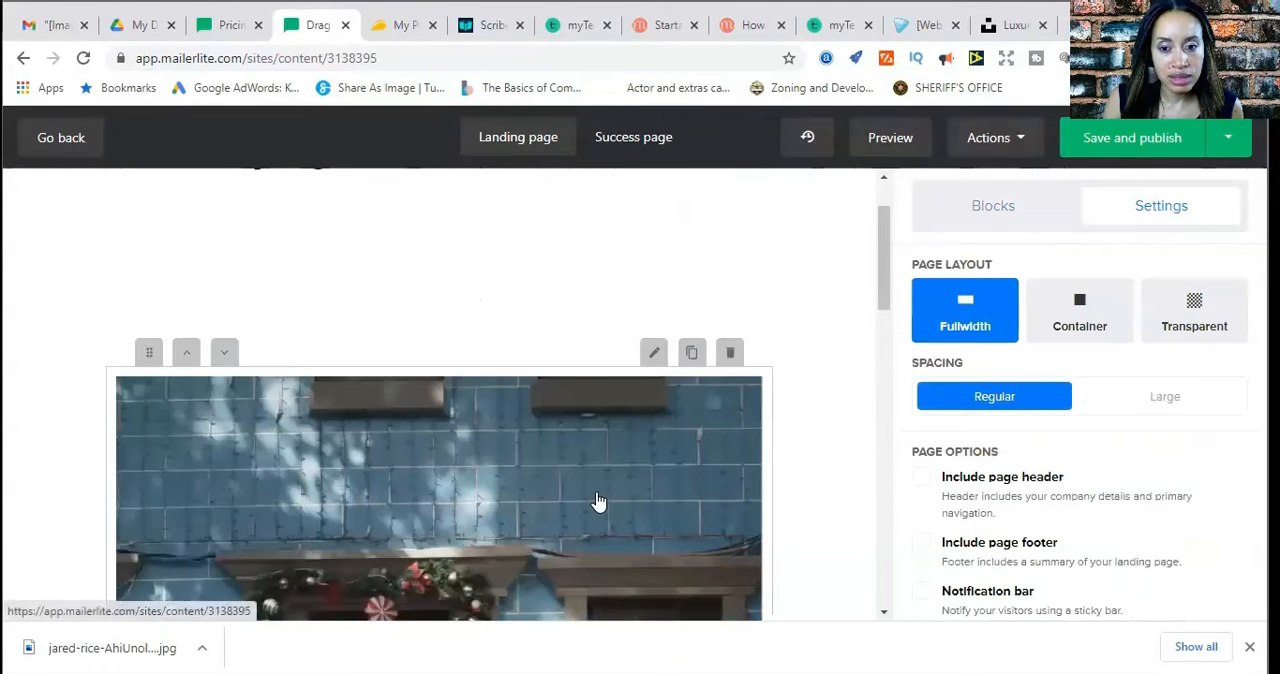
Open the blue house image block for editing and examine the photo from its upper wall to the front steps
left_click(600, 501)
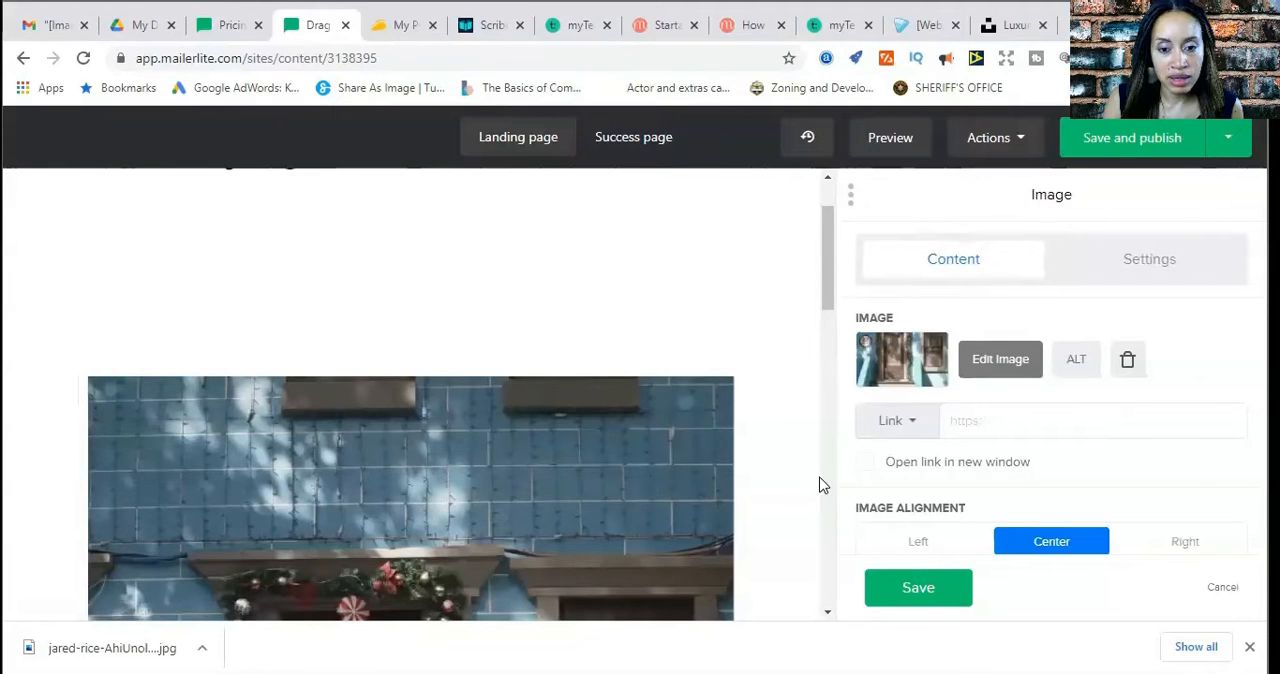
scroll(800, 484, "down", 2)
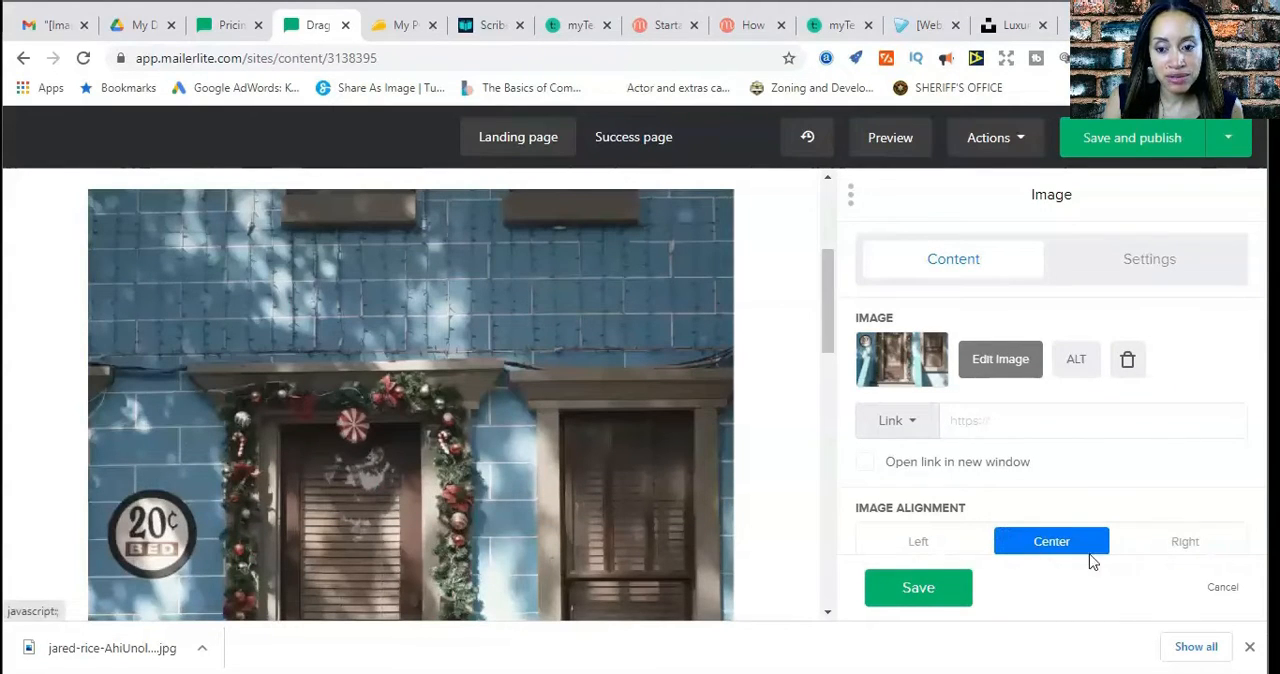
scroll(601, 509, "down", 4)
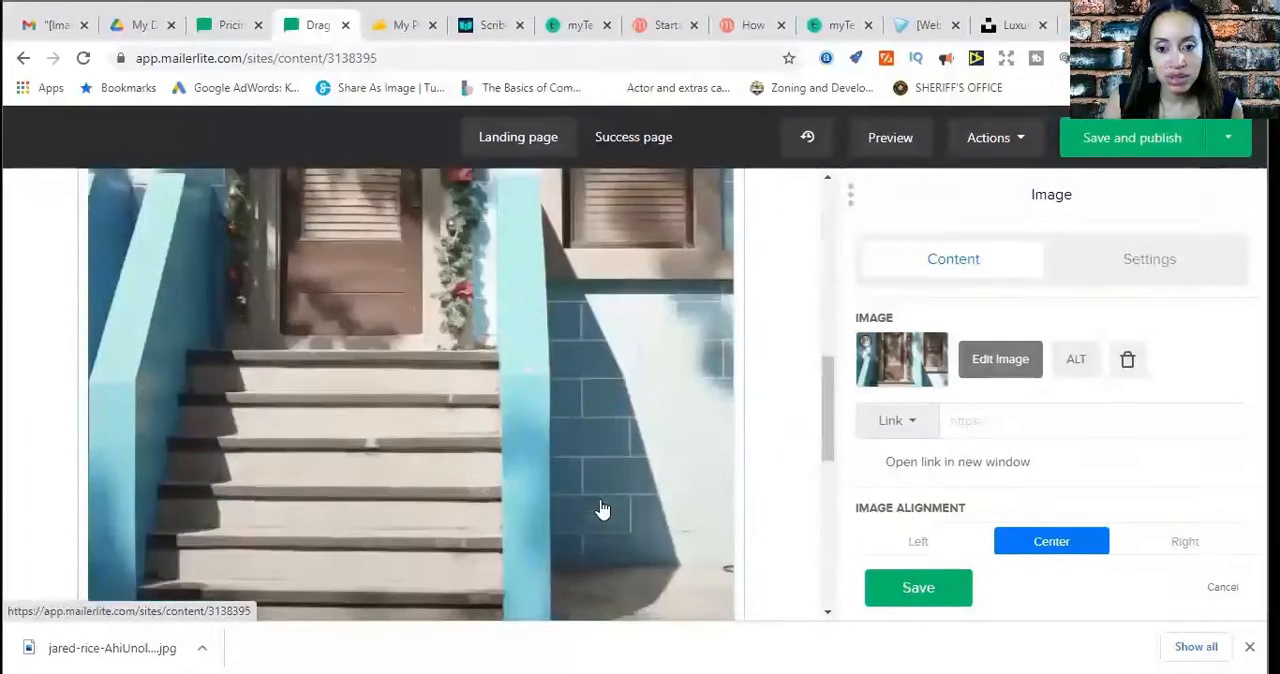
scroll(601, 510, "up", 5)
scroll(601, 509, "up", 2)
scroll(601, 509, "down", 4)
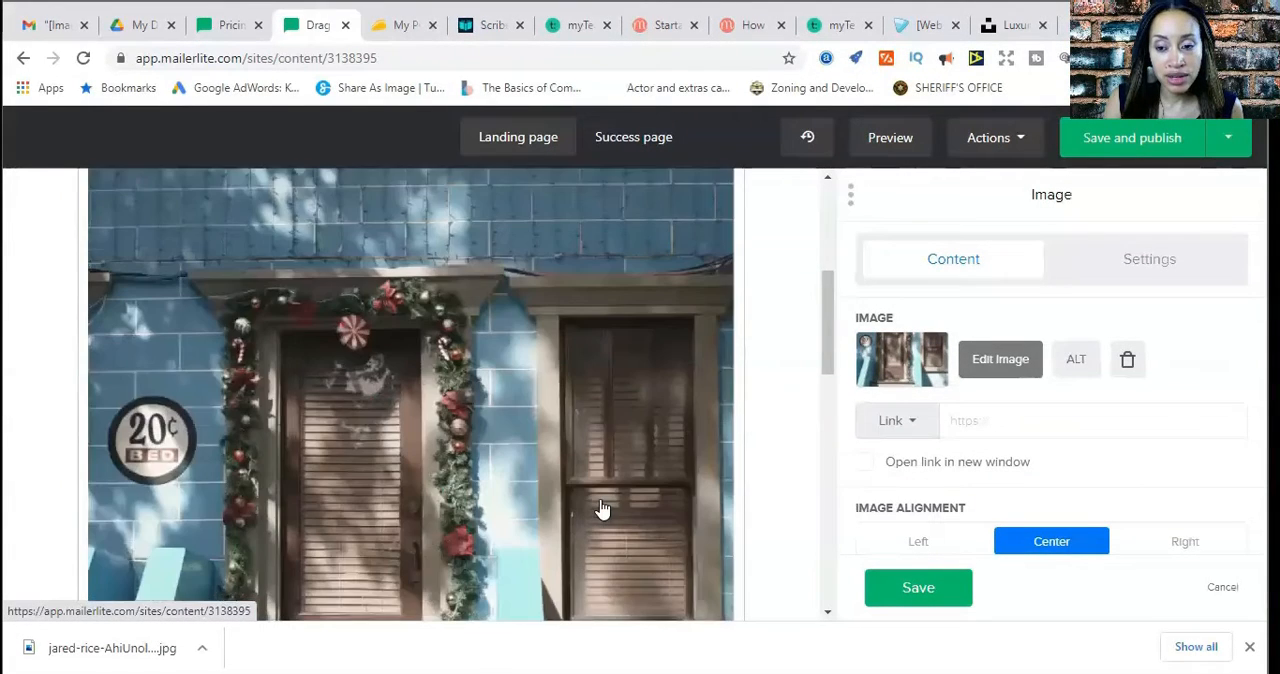
scroll(601, 509, "up", 2)
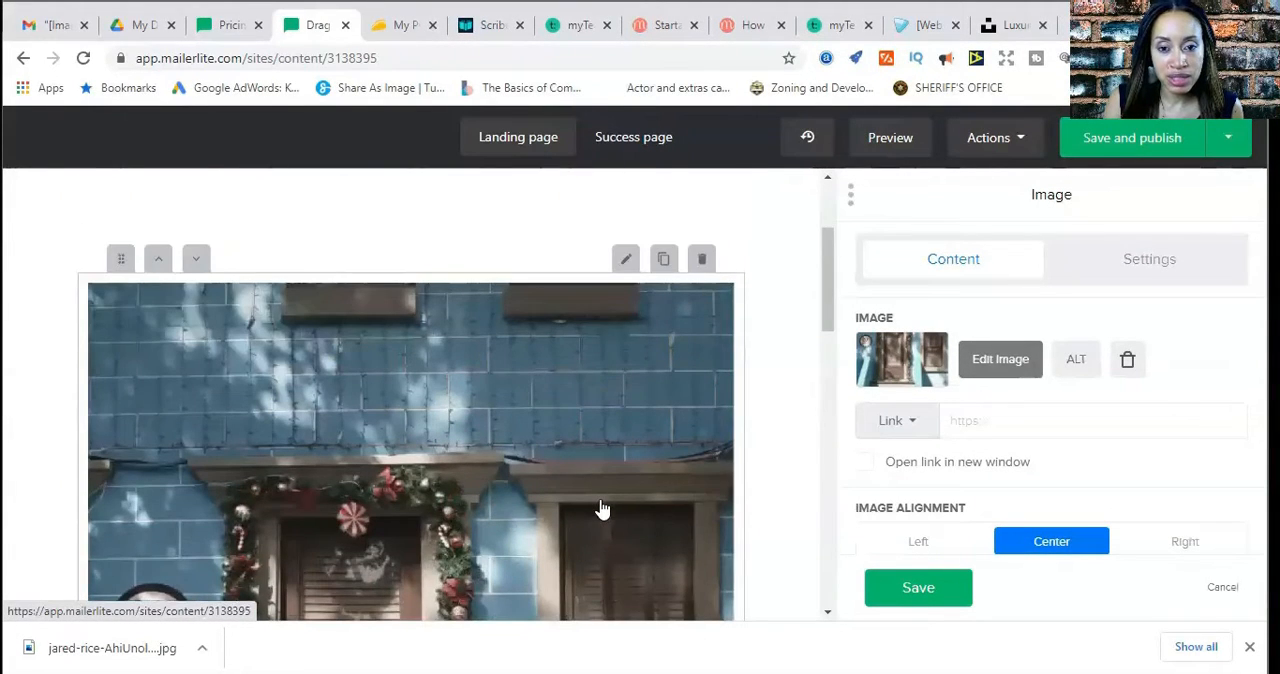
scroll(601, 509, "down", 1)
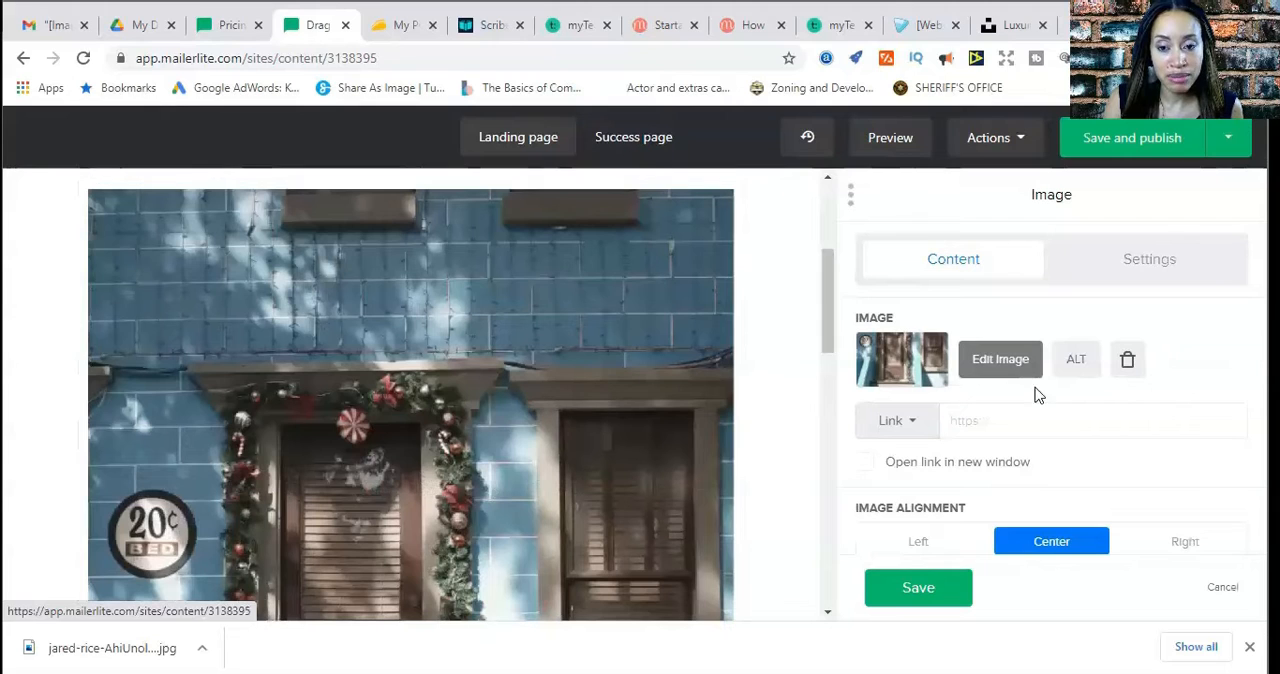
Try the 1920 A.D. Black & White filter on the blue house image and restore the filter to None
left_click(1000, 362)
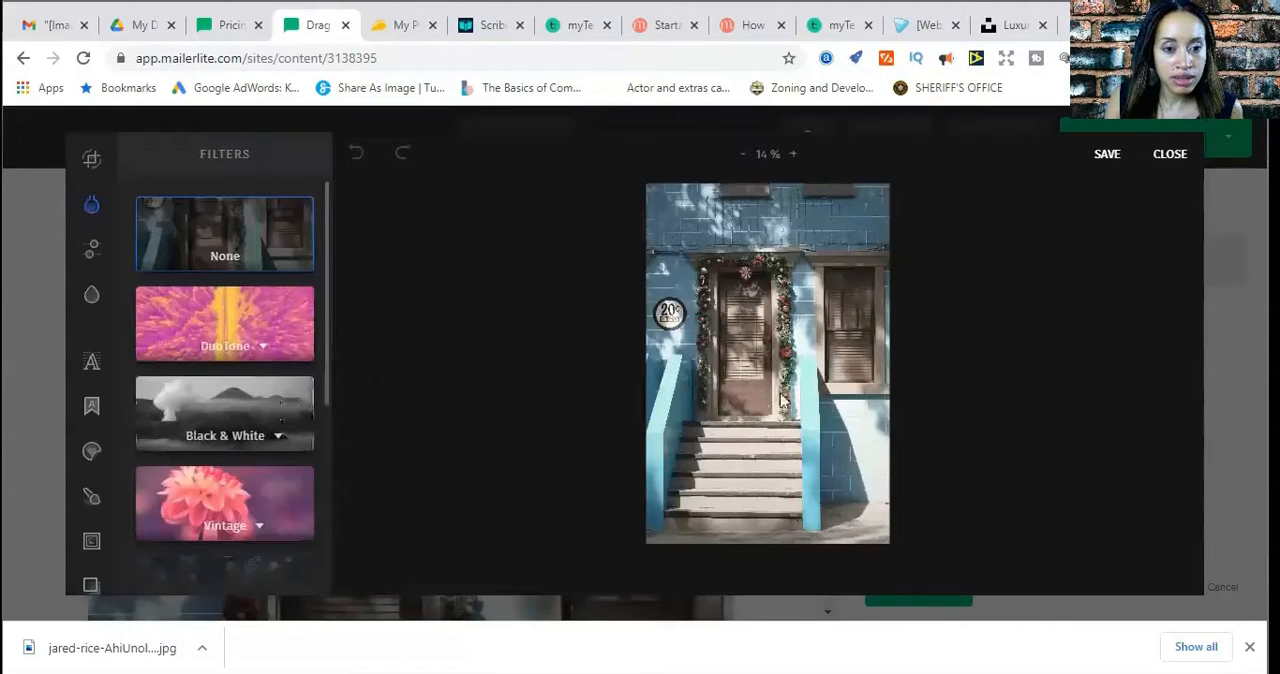
scroll(320, 408, "down", 3)
scroll(316, 408, "up", 3)
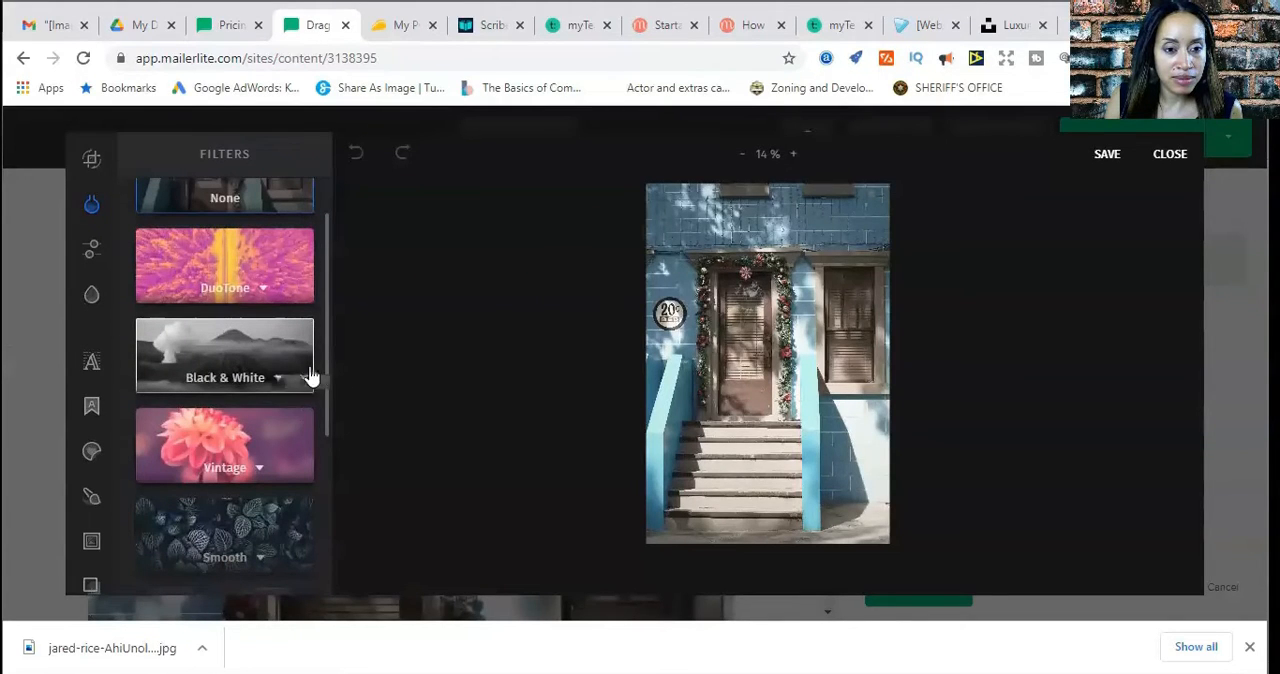
left_click(282, 374)
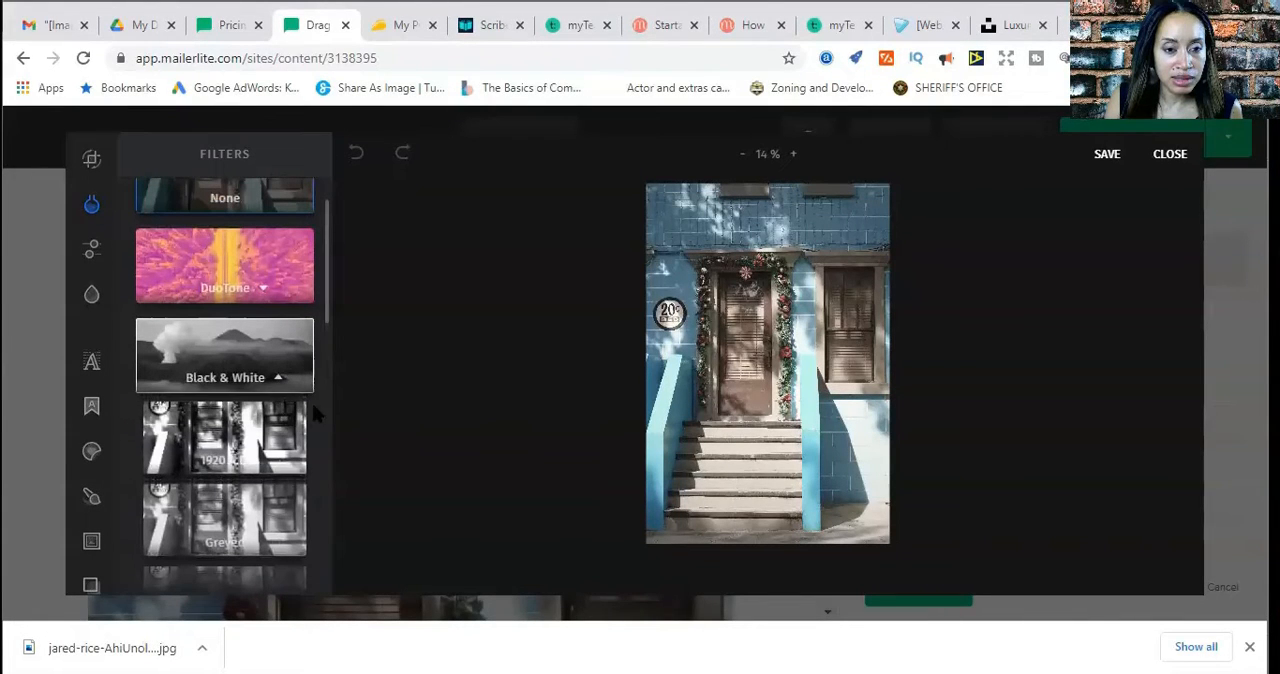
left_click(262, 375)
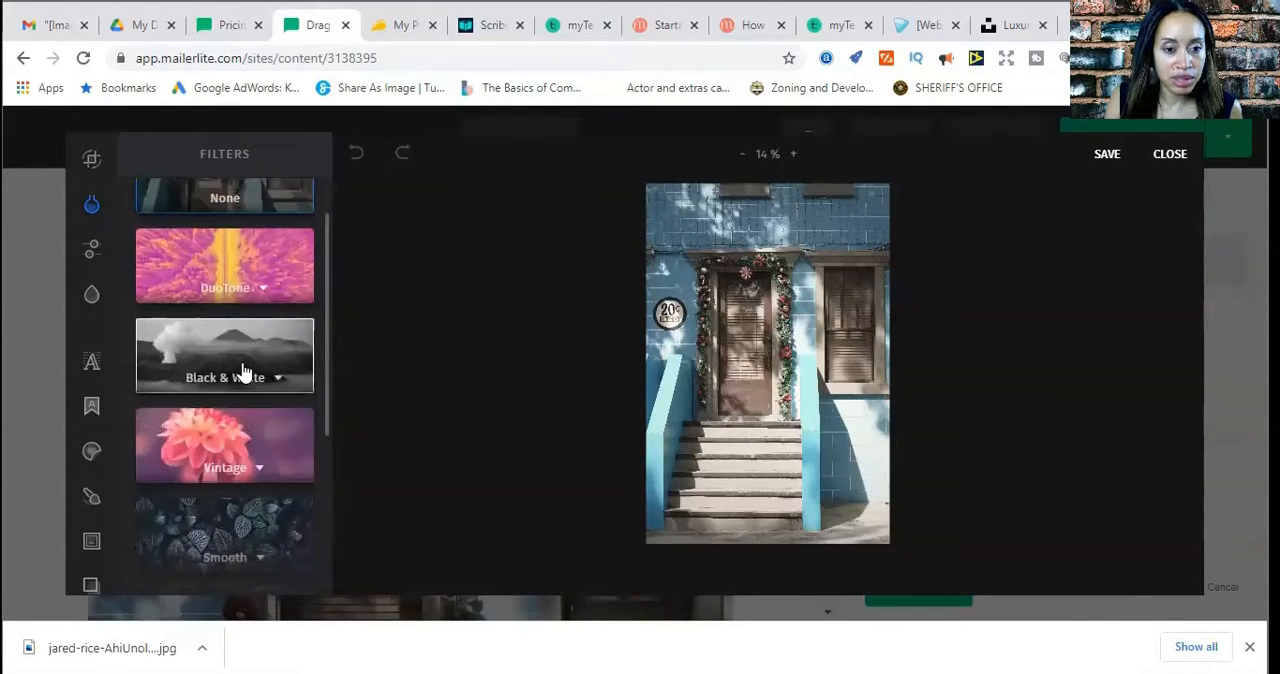
left_click(245, 372)
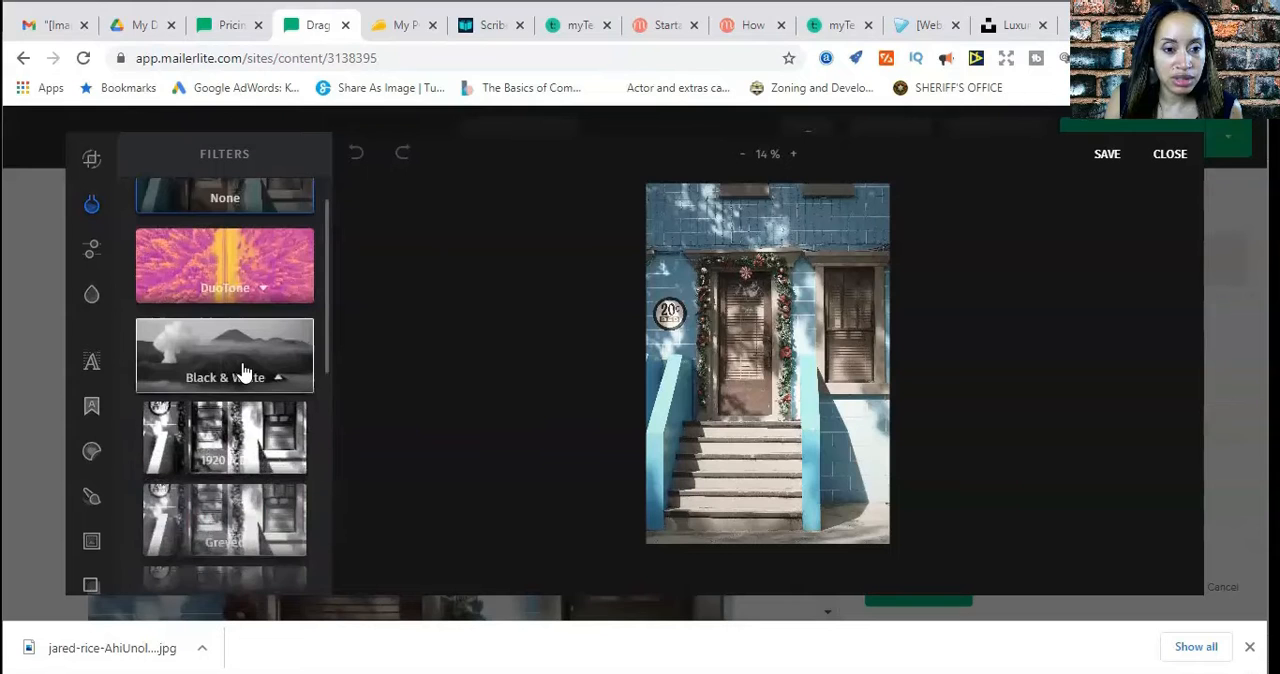
left_click(256, 441)
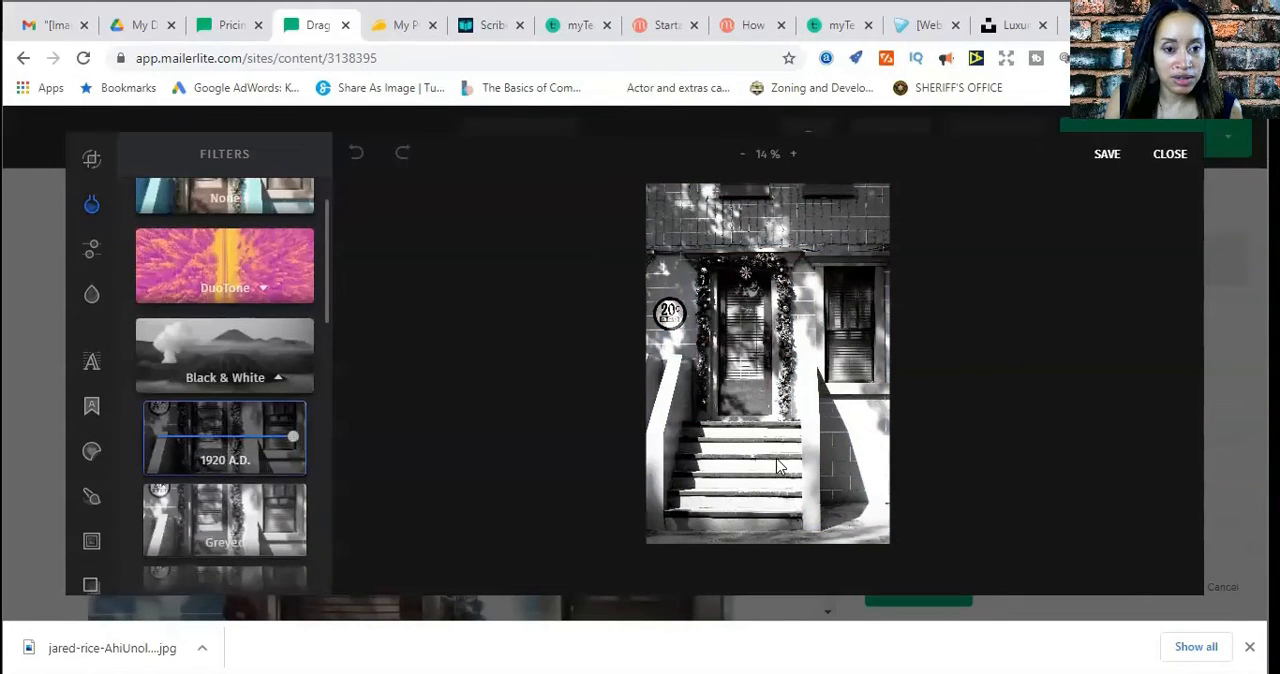
scroll(151, 440, "up", 1)
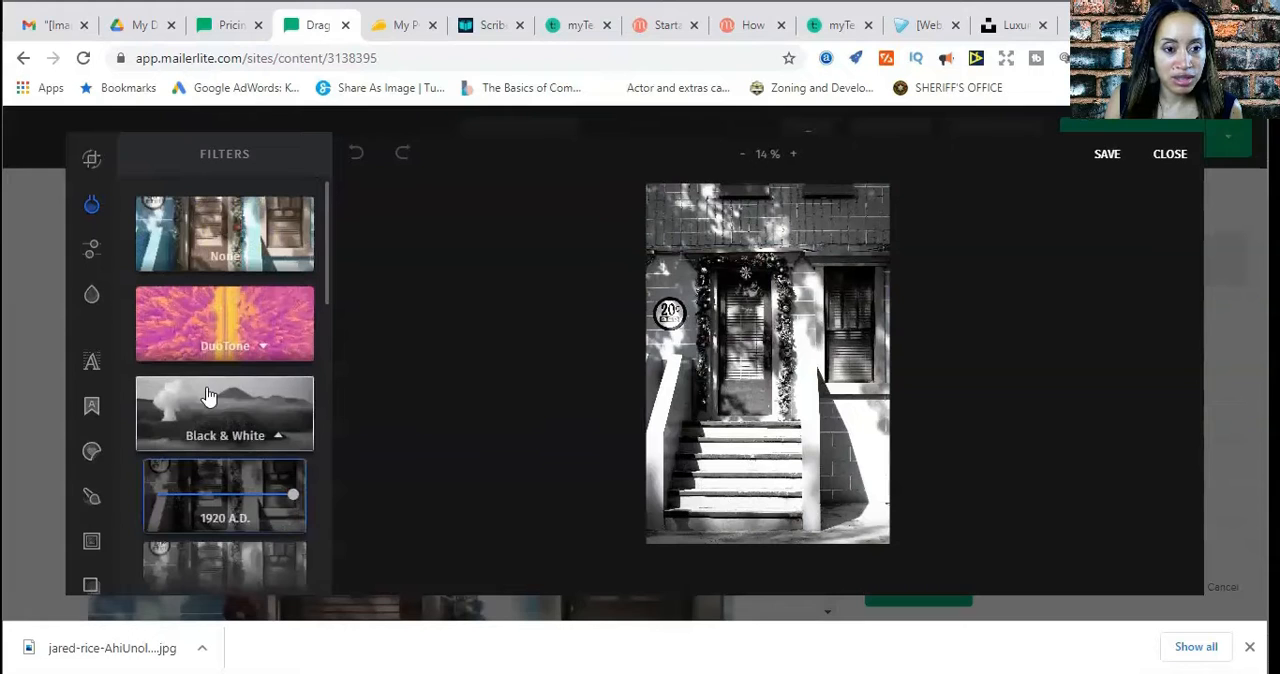
left_click(218, 250)
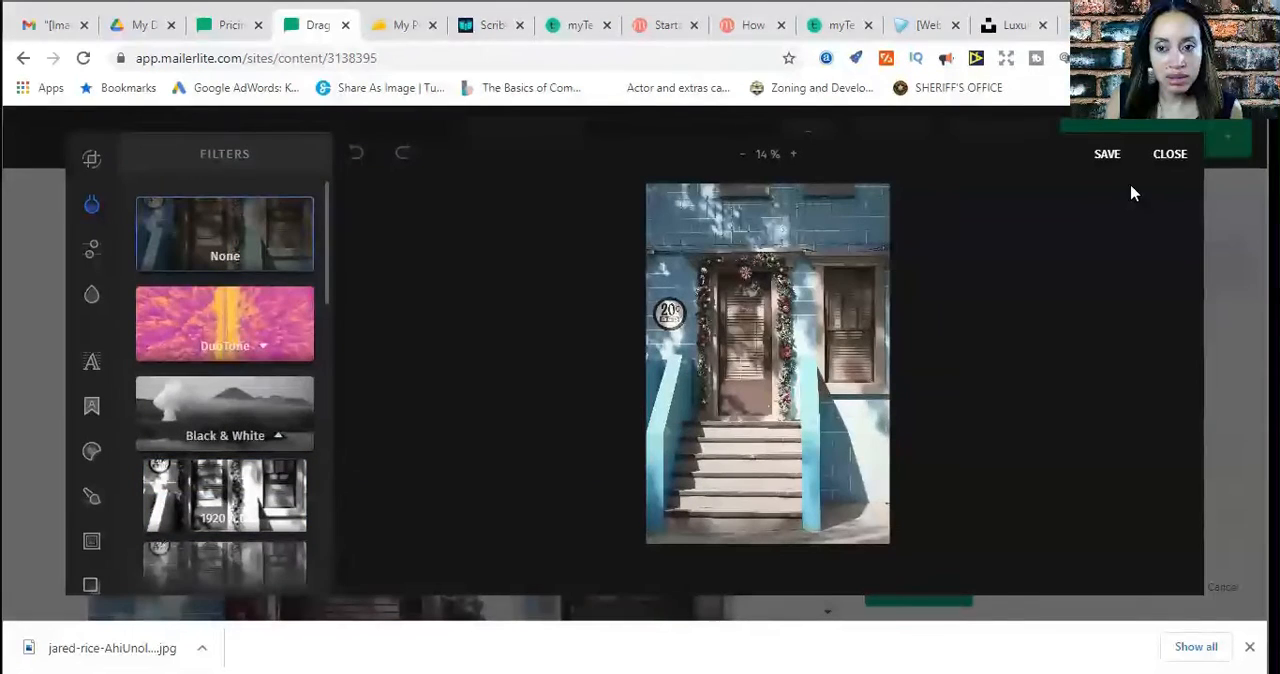
left_click(1170, 158)
Check the heading and blue house image on the page and save the image block's content
scroll(807, 448, "down", 5)
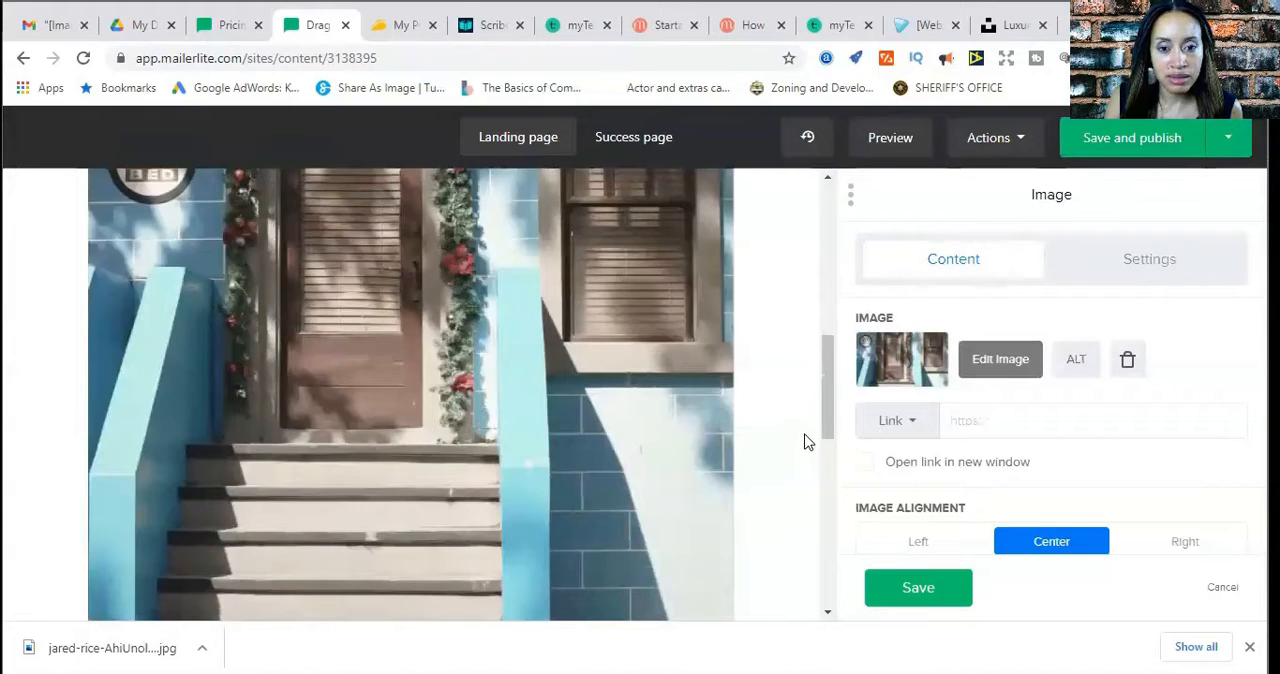
scroll(807, 440, "up", 8)
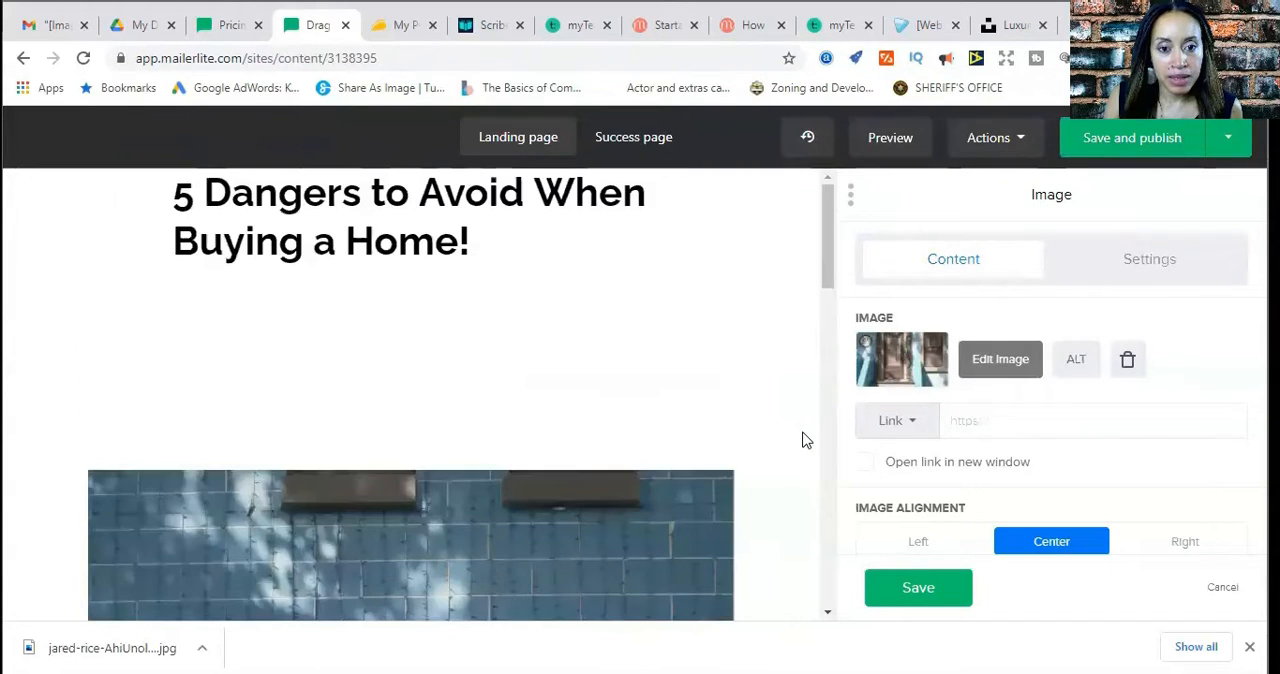
scroll(750, 468, "down", 3)
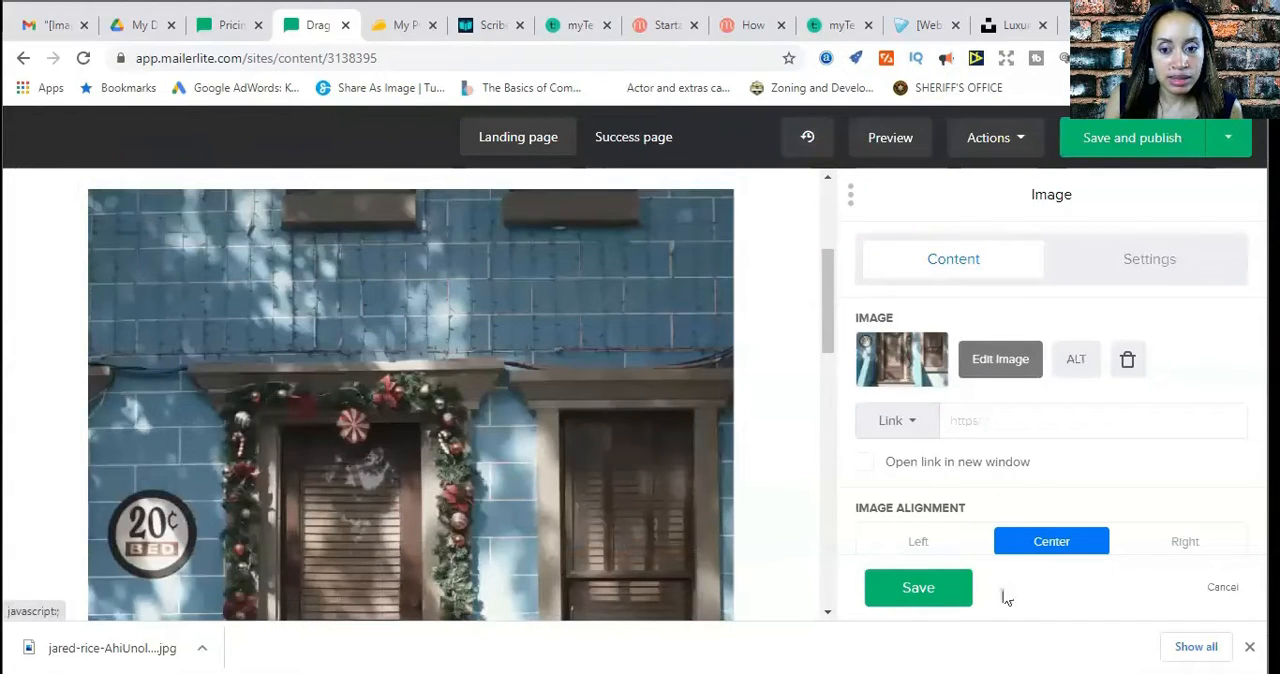
left_click(927, 591)
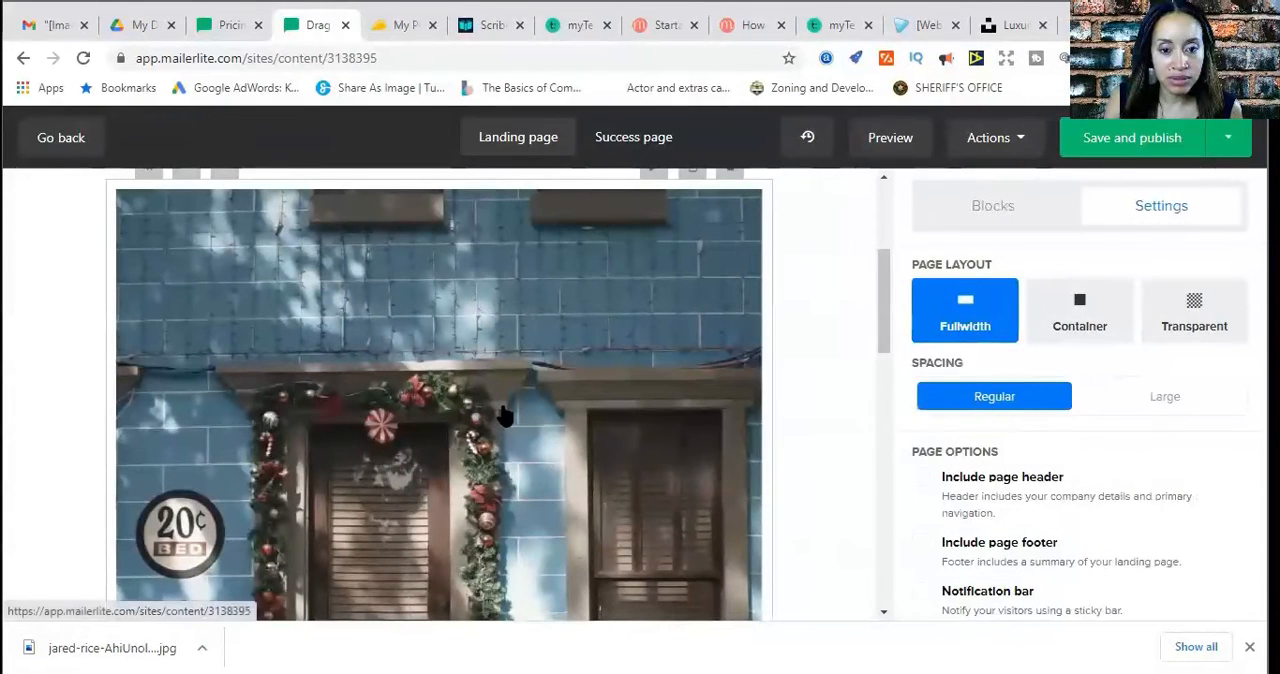
Reduce the spacing above the blue house image to 20 in the image block's settings
left_click(505, 415)
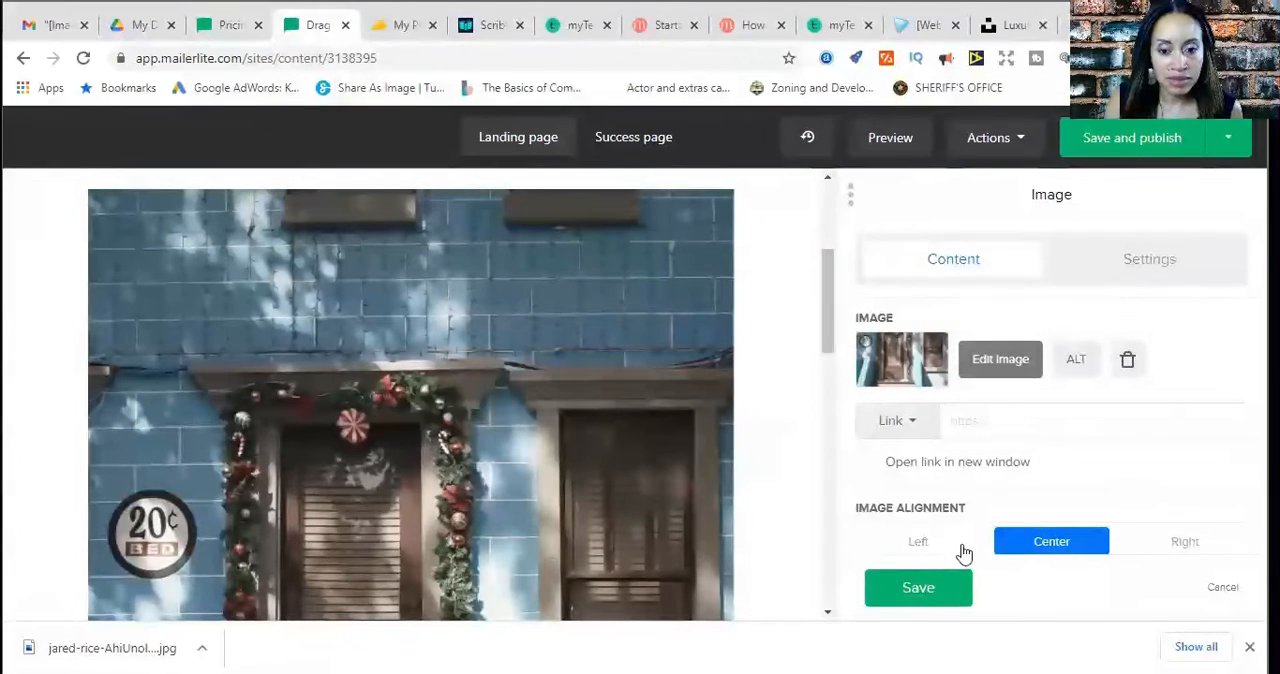
left_click(928, 597)
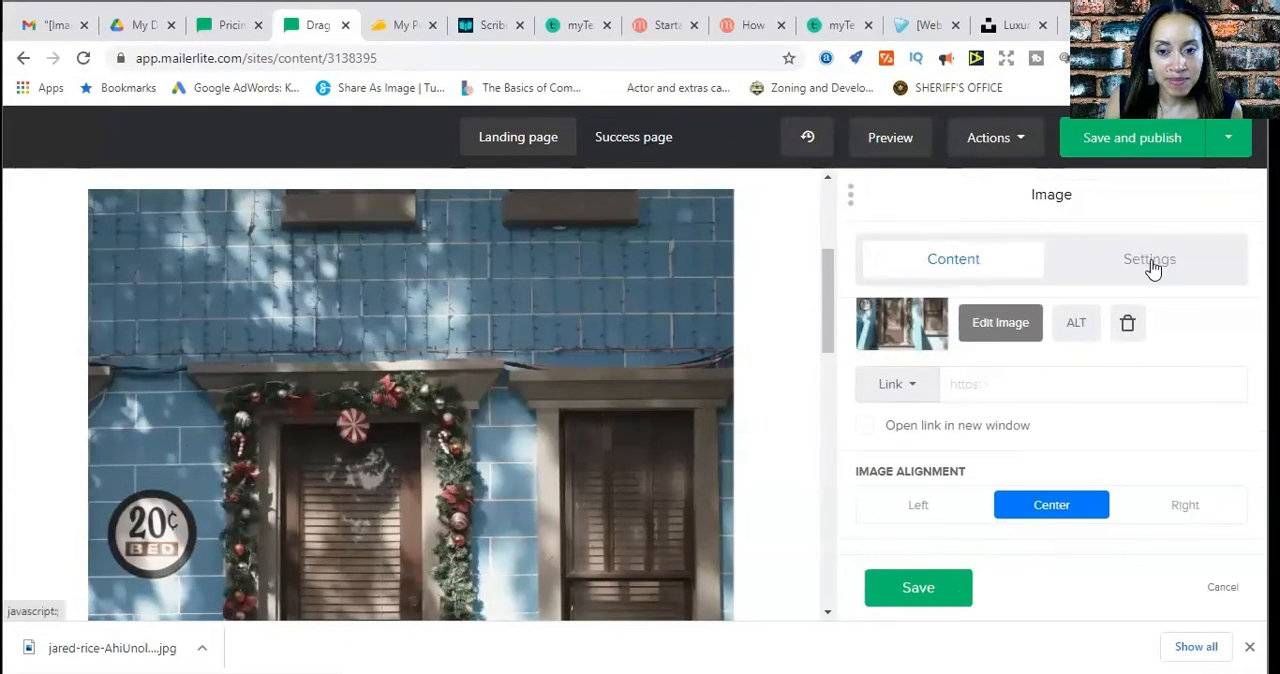
left_click(1150, 262)
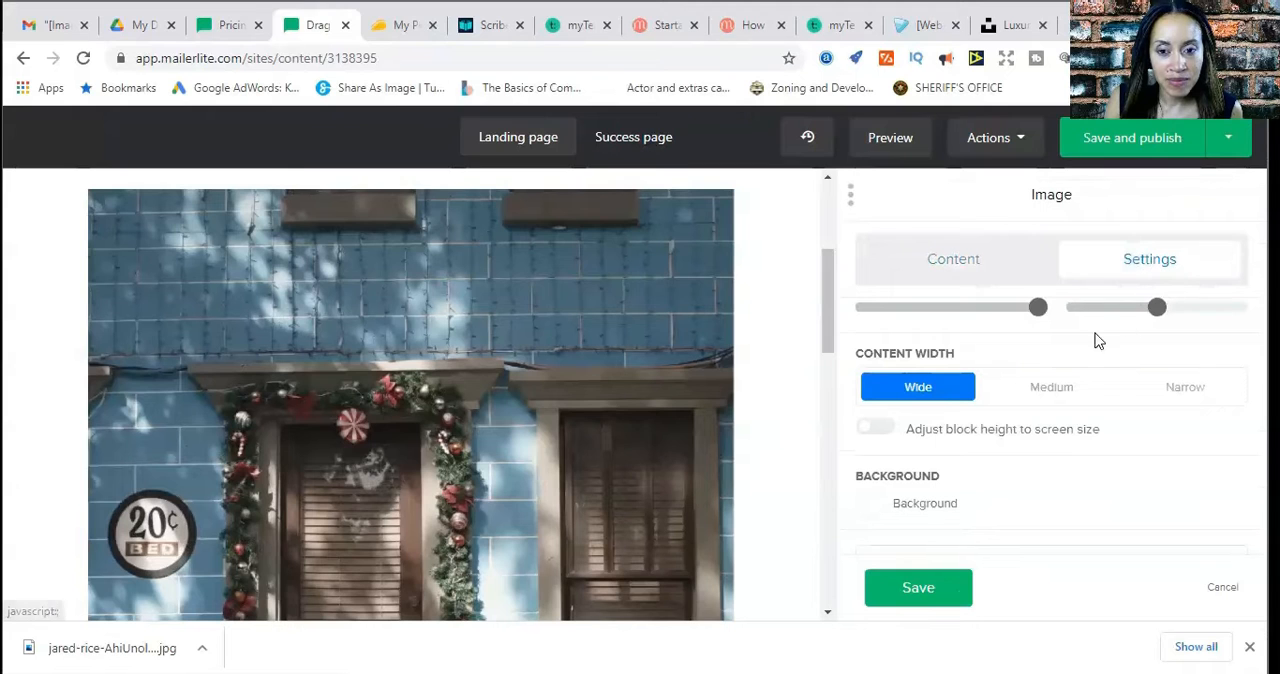
mouse_move(1145, 312)
mouse_move(1040, 316)
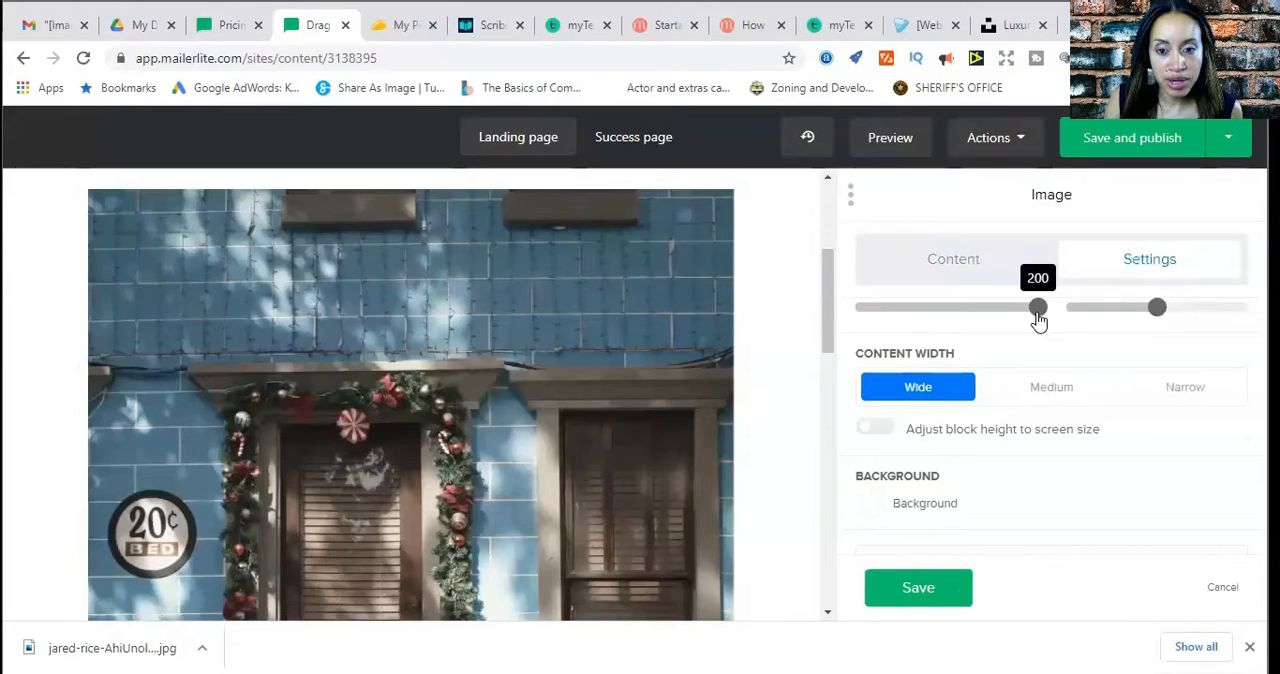
left_click_drag(1039, 318, 976, 326)
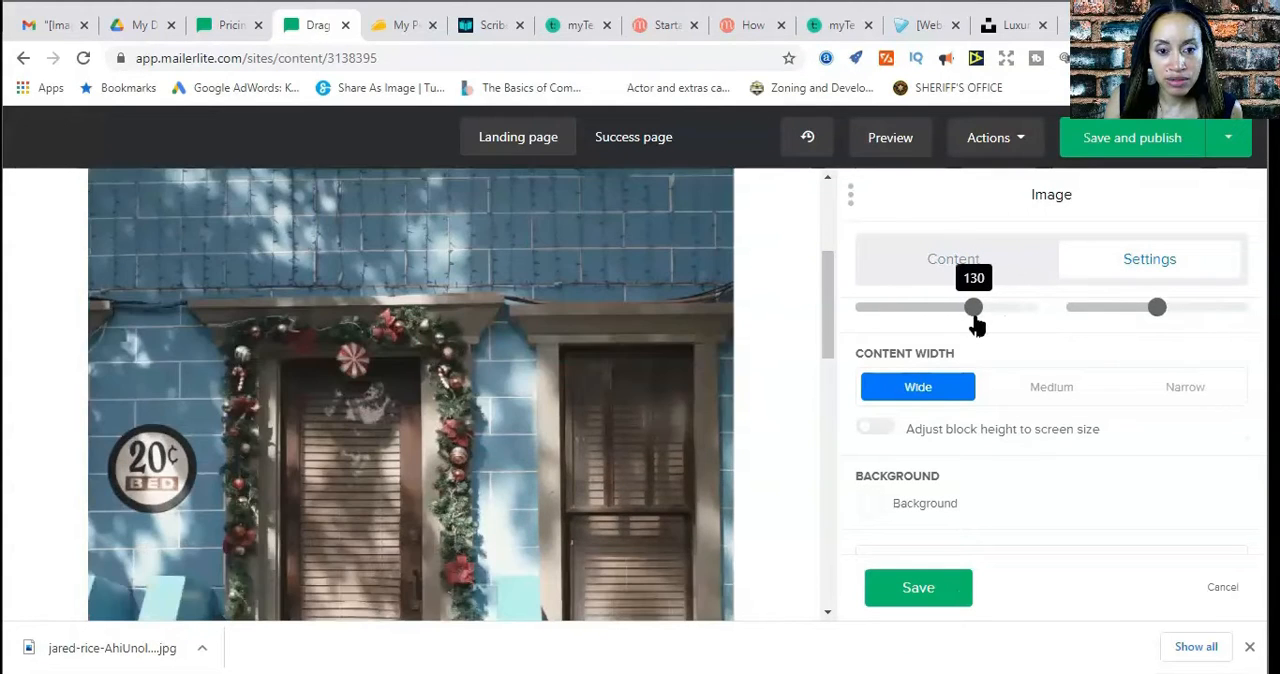
scroll(691, 380, "up", 3)
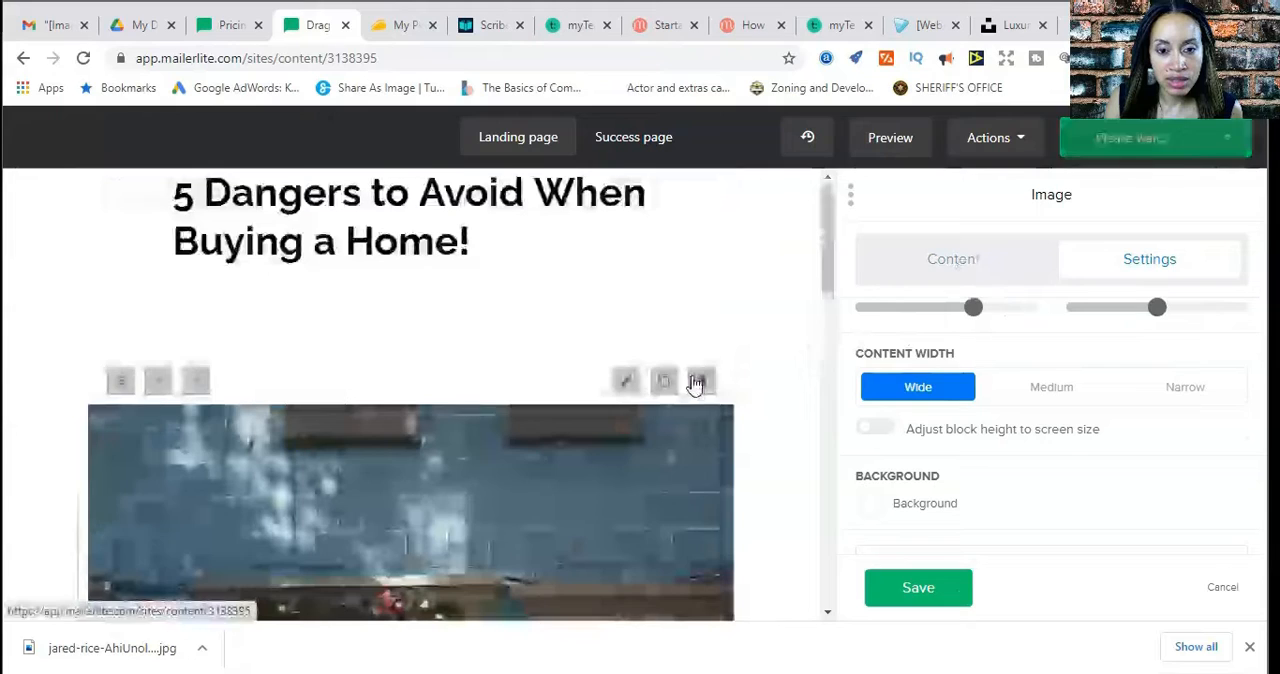
left_click(913, 321)
left_click_drag(908, 314, 874, 324)
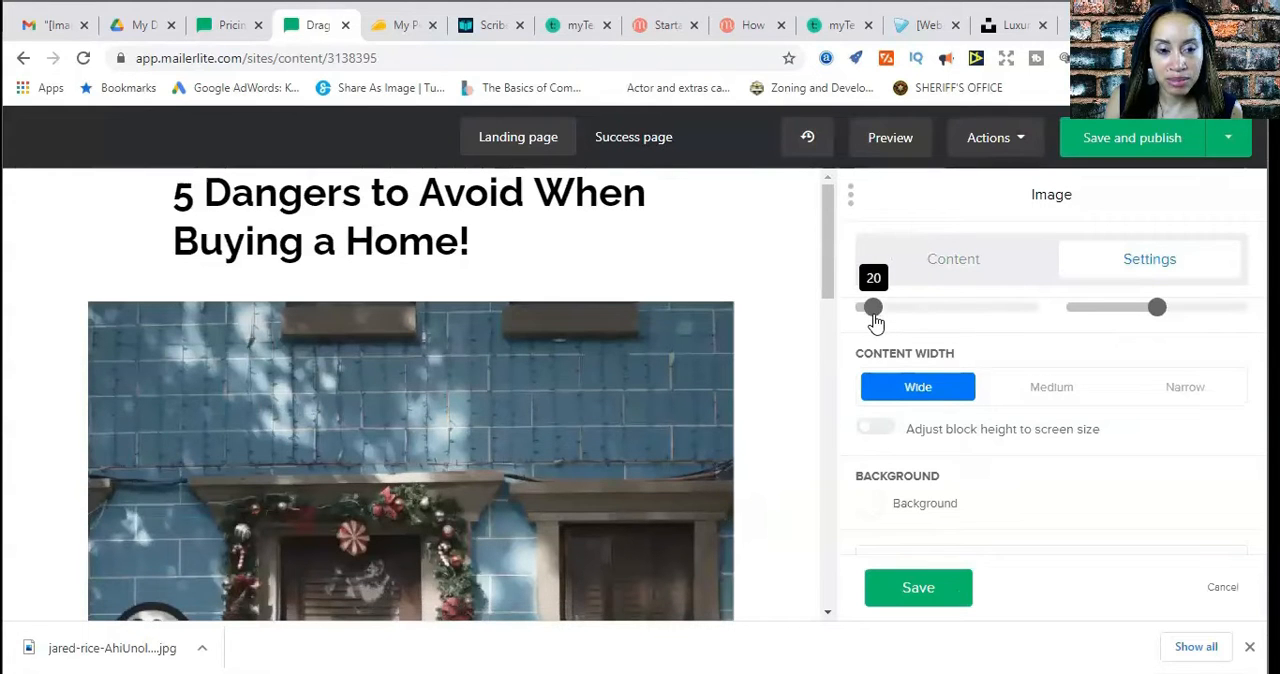
Reduce the spacing below the blue house image to 40 and save the image block
scroll(811, 329, "down", 8)
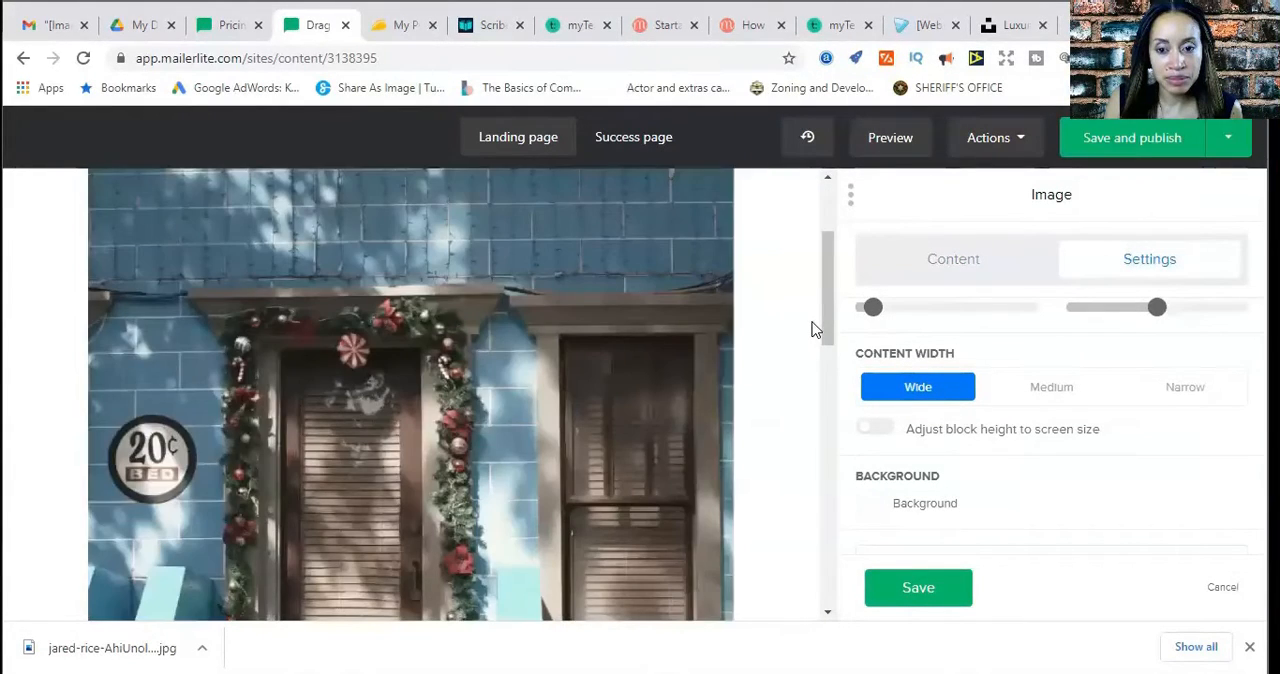
scroll(811, 329, "down", 2)
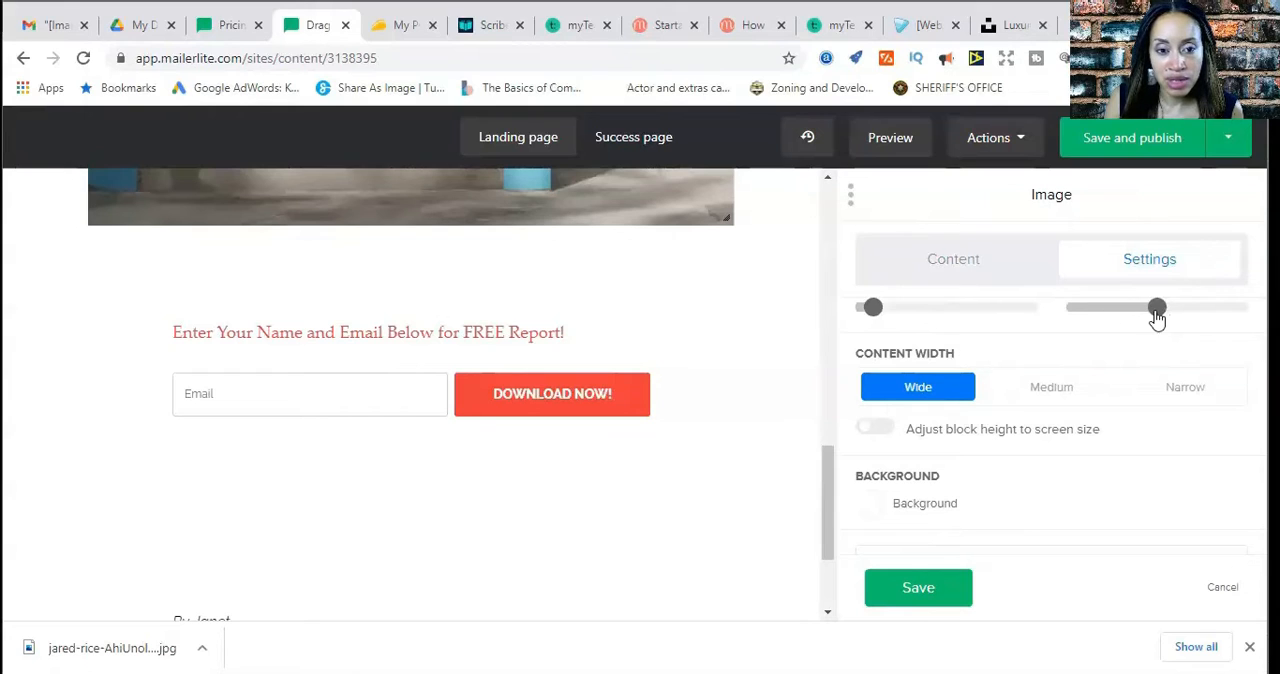
left_click(1123, 318)
left_click_drag(1123, 318, 1102, 318)
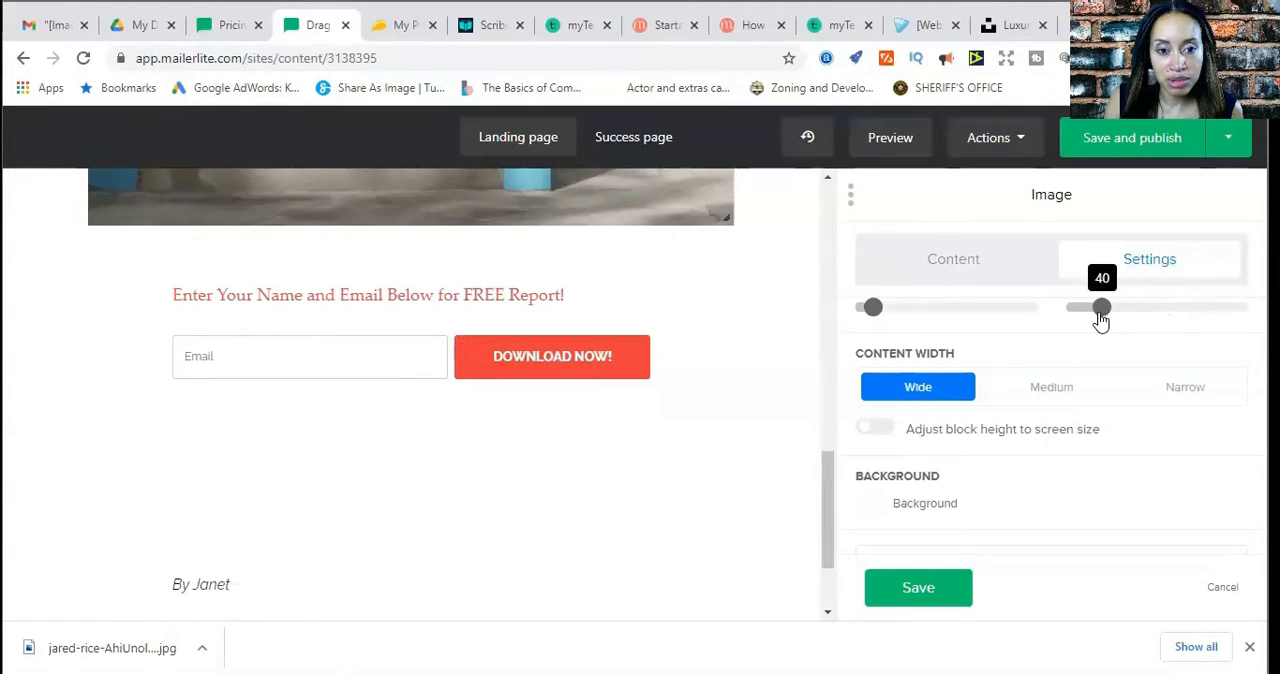
left_click(922, 596)
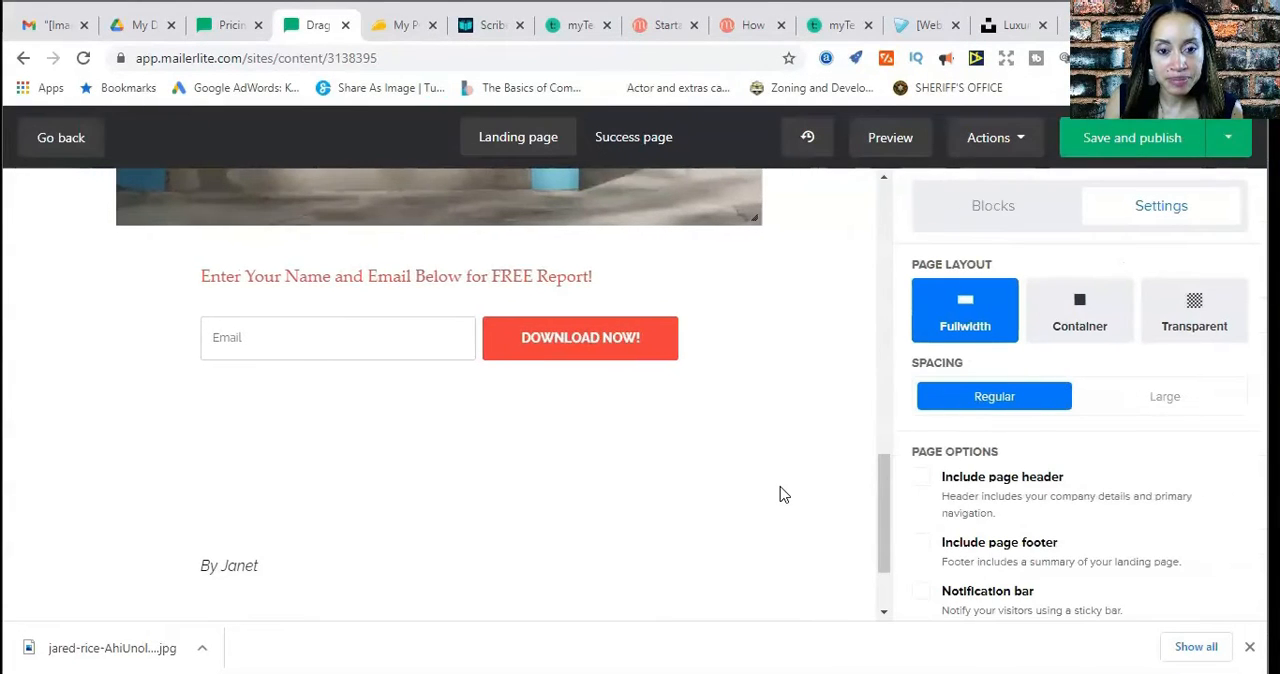
Review the landing page around the blue house image, the free report line, the signup form and the byline
scroll(780, 494, "up", 10)
scroll(780, 494, "down", 3)
scroll(783, 494, "down", 5)
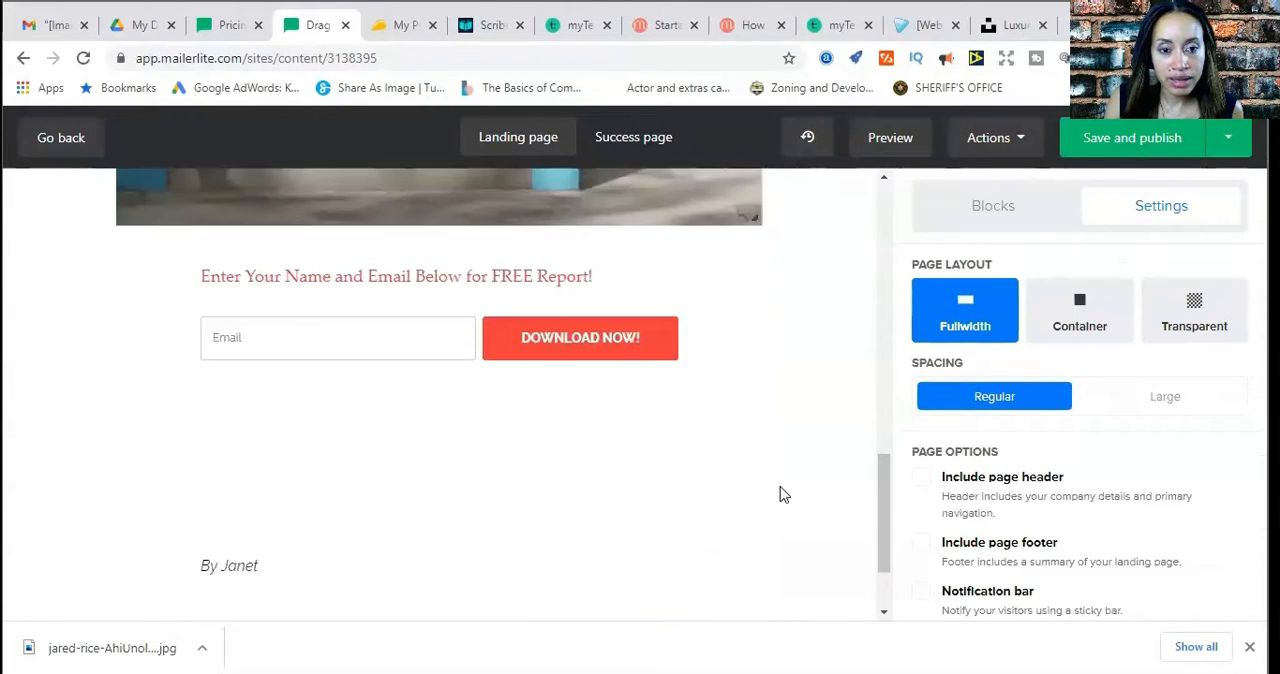
scroll(783, 494, "up", 3)
scroll(783, 494, "down", 3)
scroll(783, 494, "up", 4)
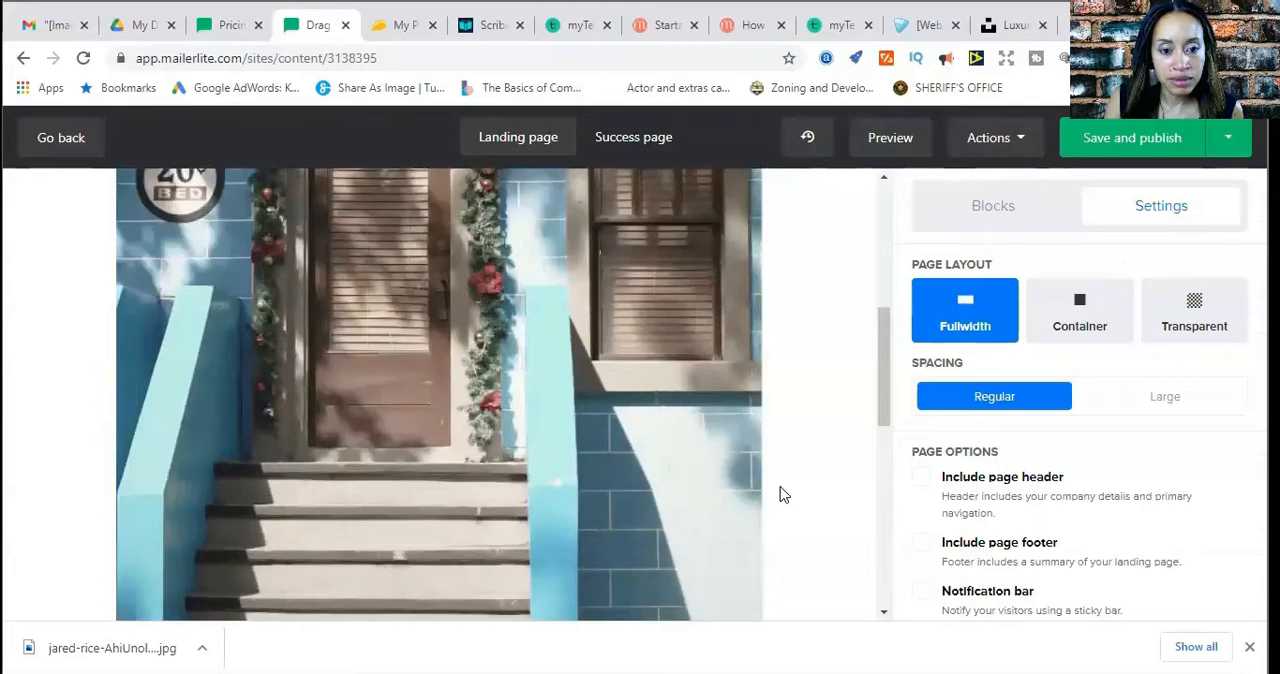
scroll(783, 494, "down", 5)
scroll(783, 494, "up", 1)
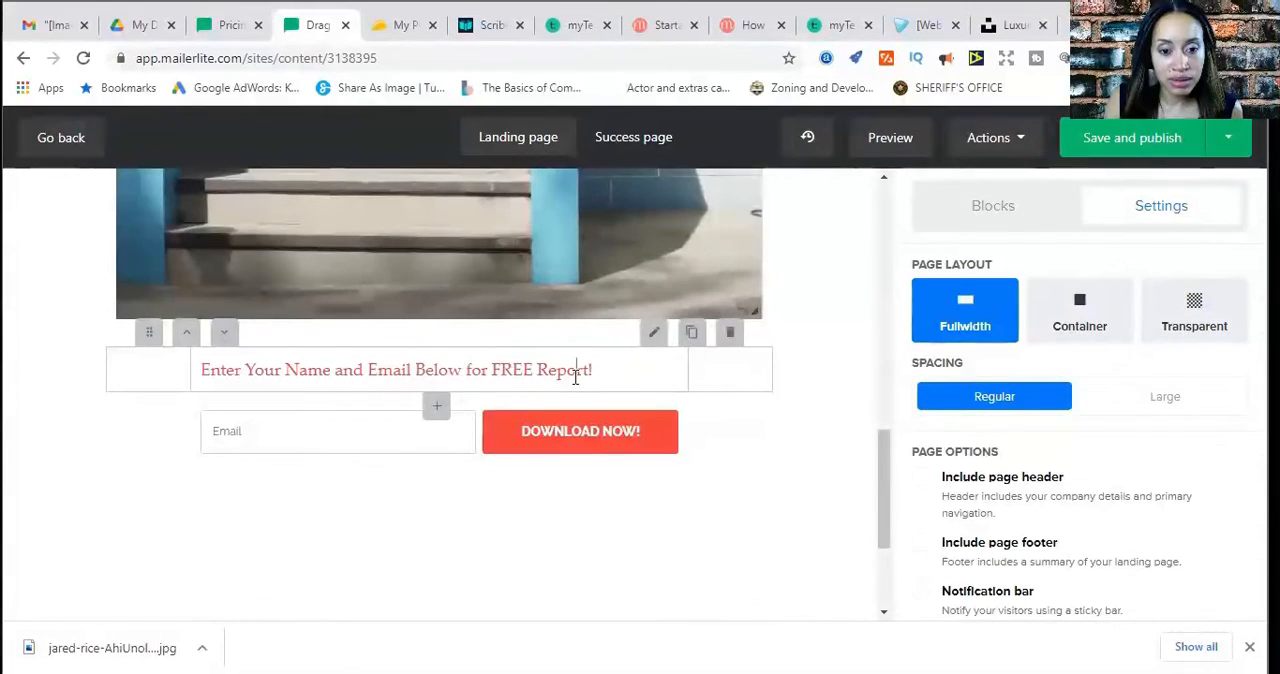
Add a Name field to the signup form under the free report line and save the form block
left_click(602, 455)
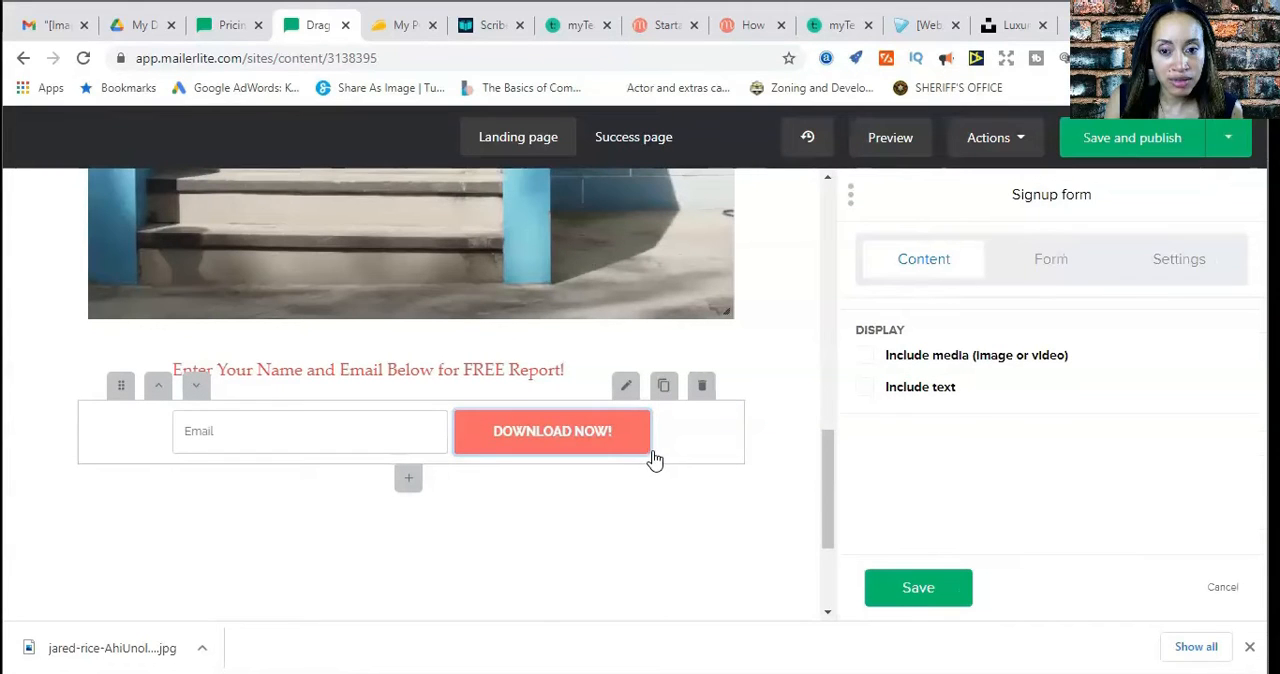
left_click(1050, 274)
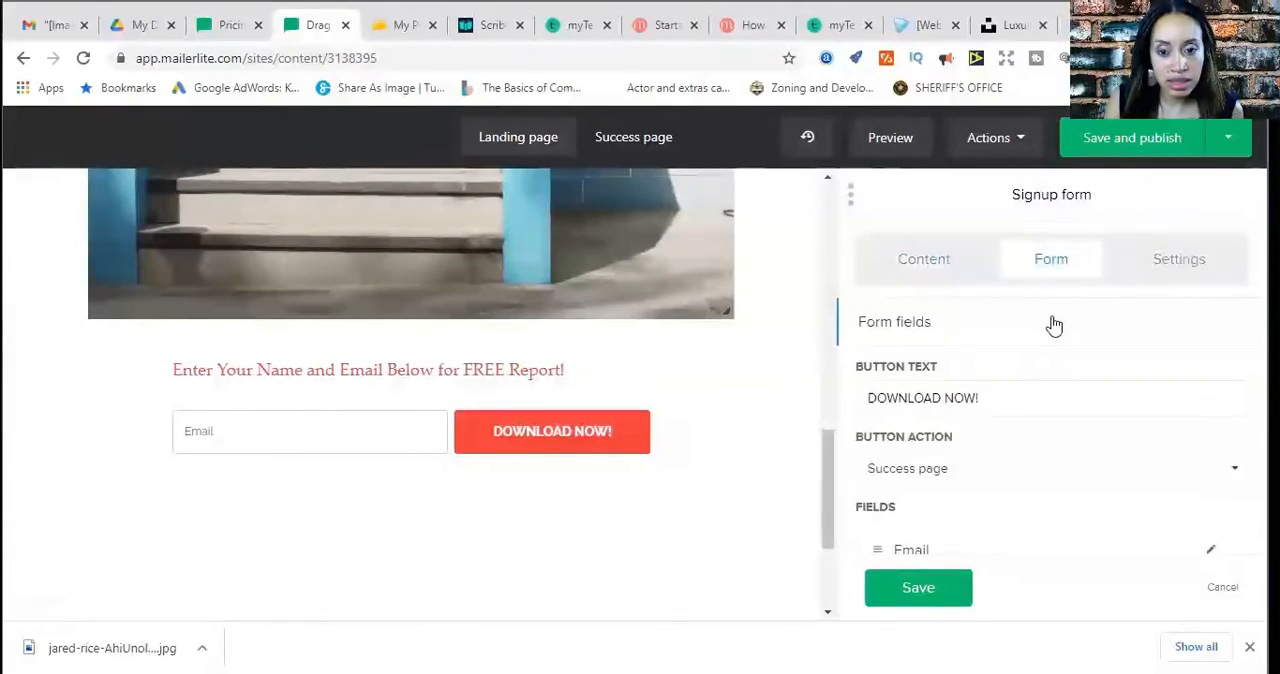
scroll(994, 482, "down", 1)
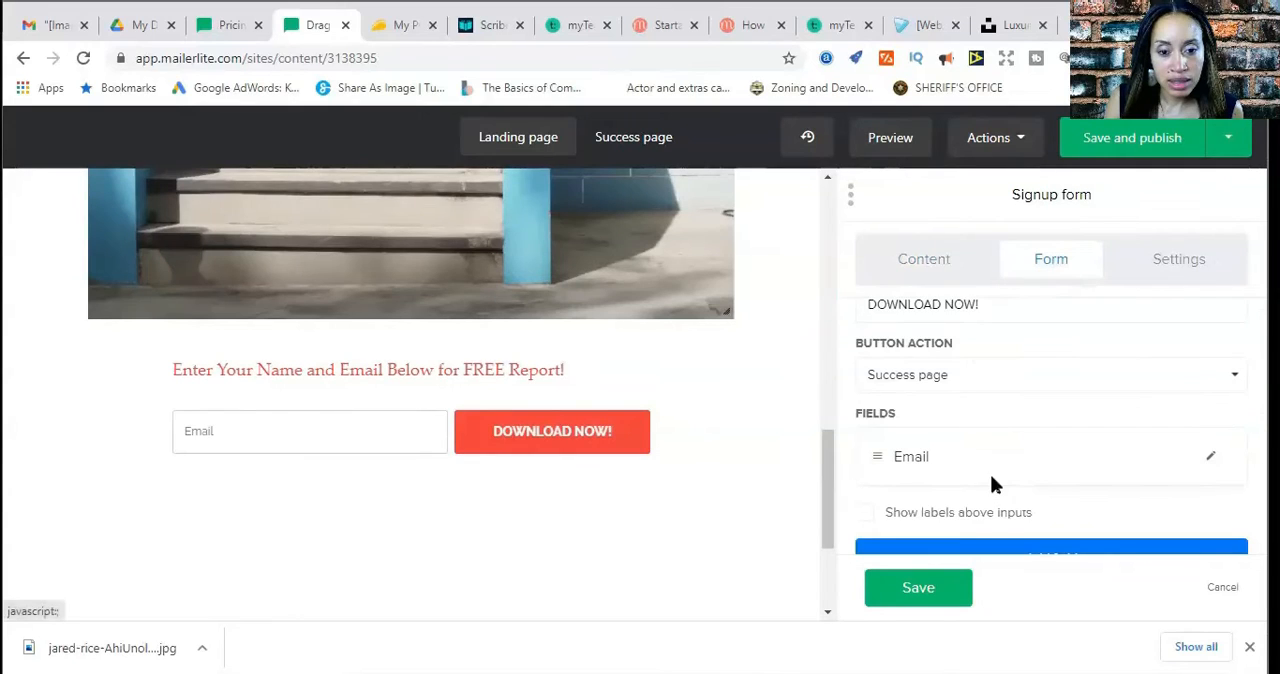
scroll(991, 478, "down", 1)
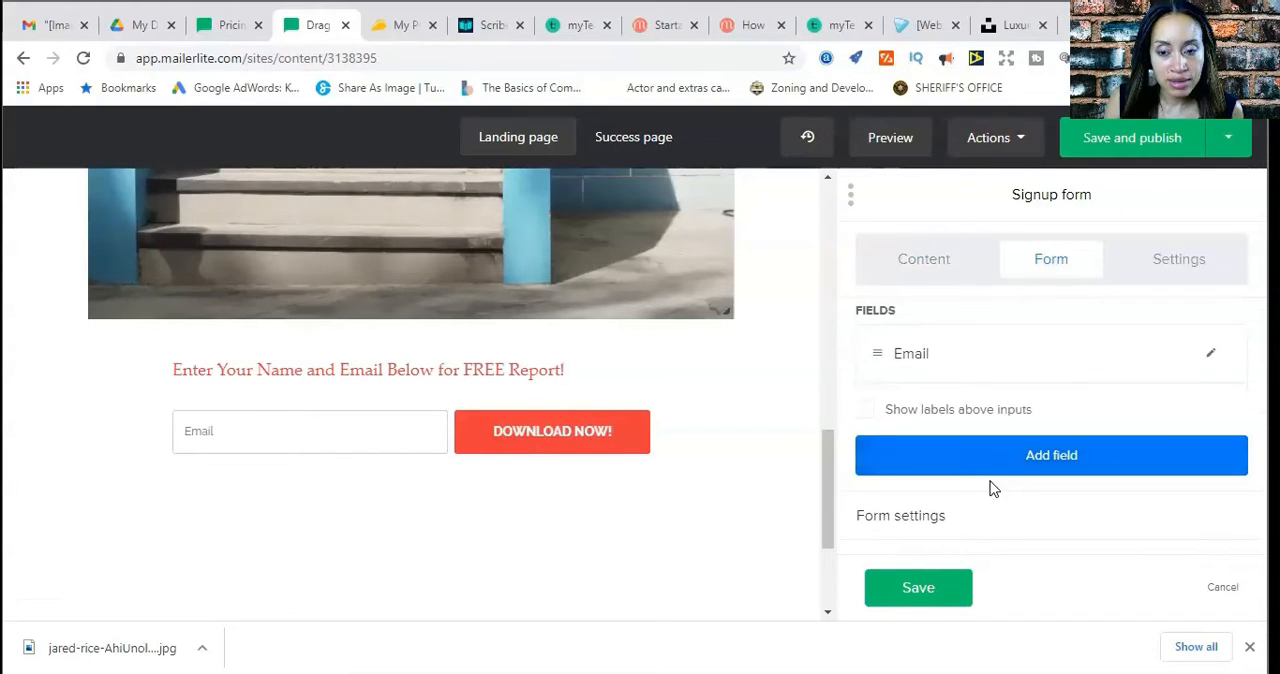
scroll(992, 489, "up", 2)
scroll(992, 489, "down", 2)
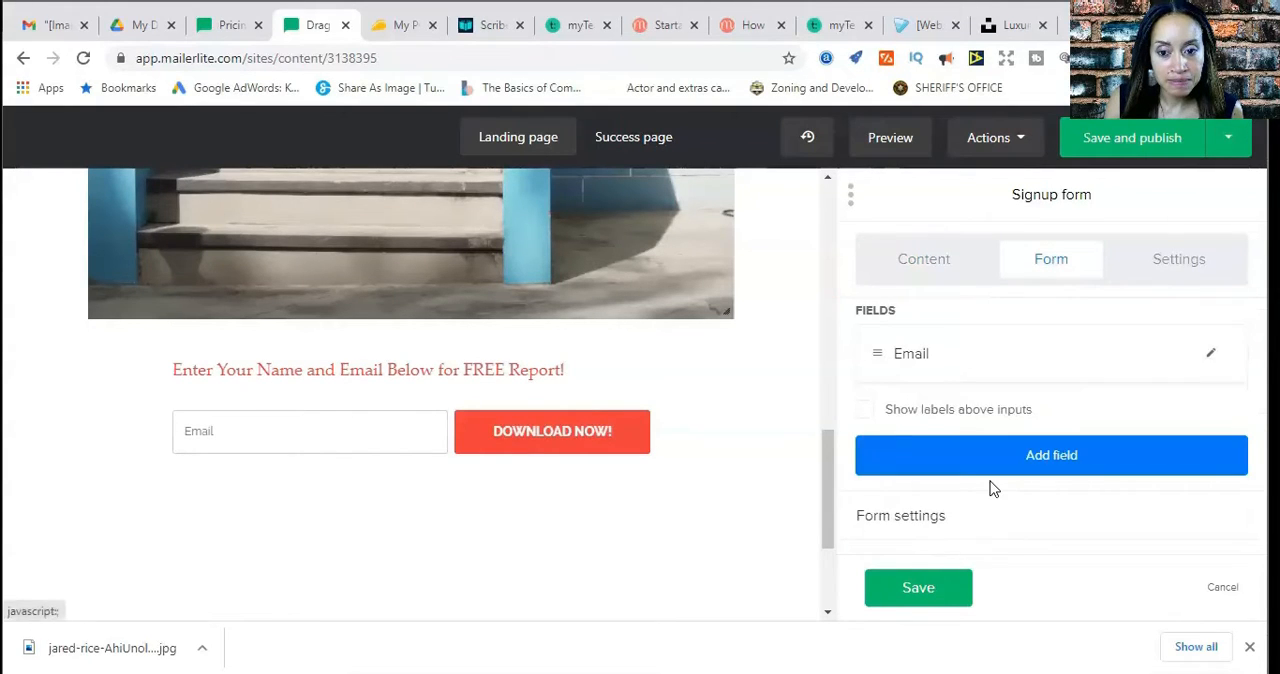
scroll(992, 489, "up", 2)
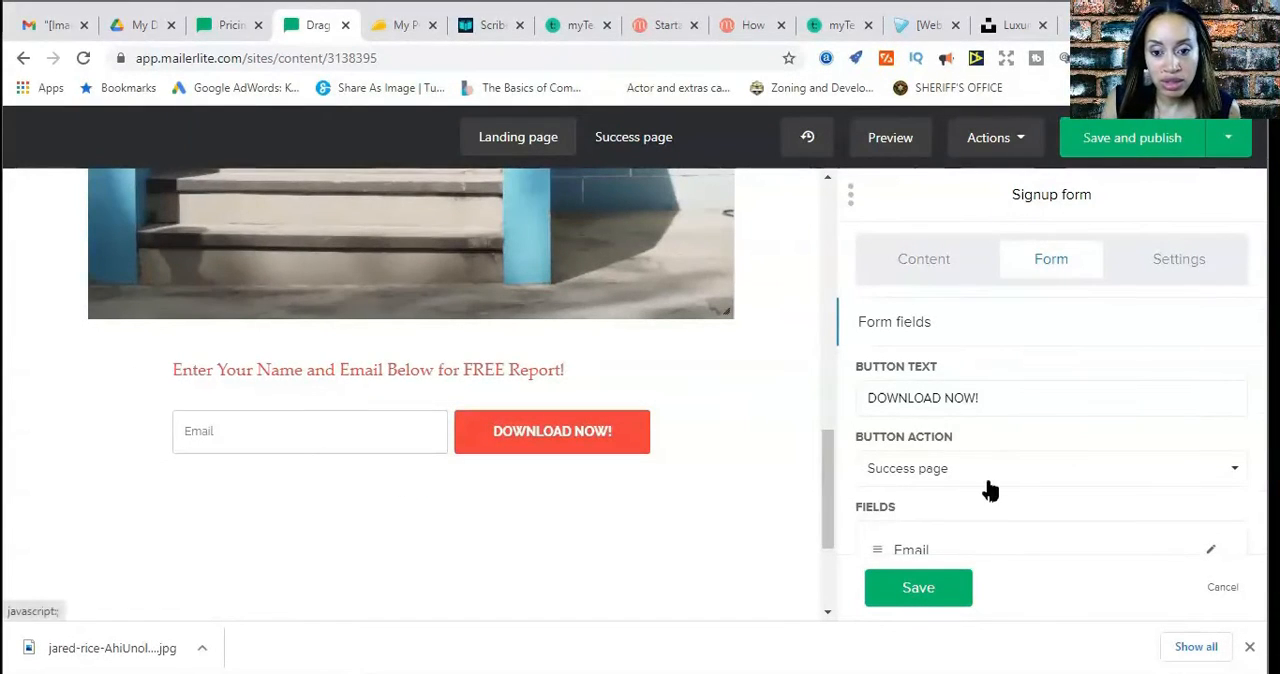
scroll(1068, 363, "down", 1)
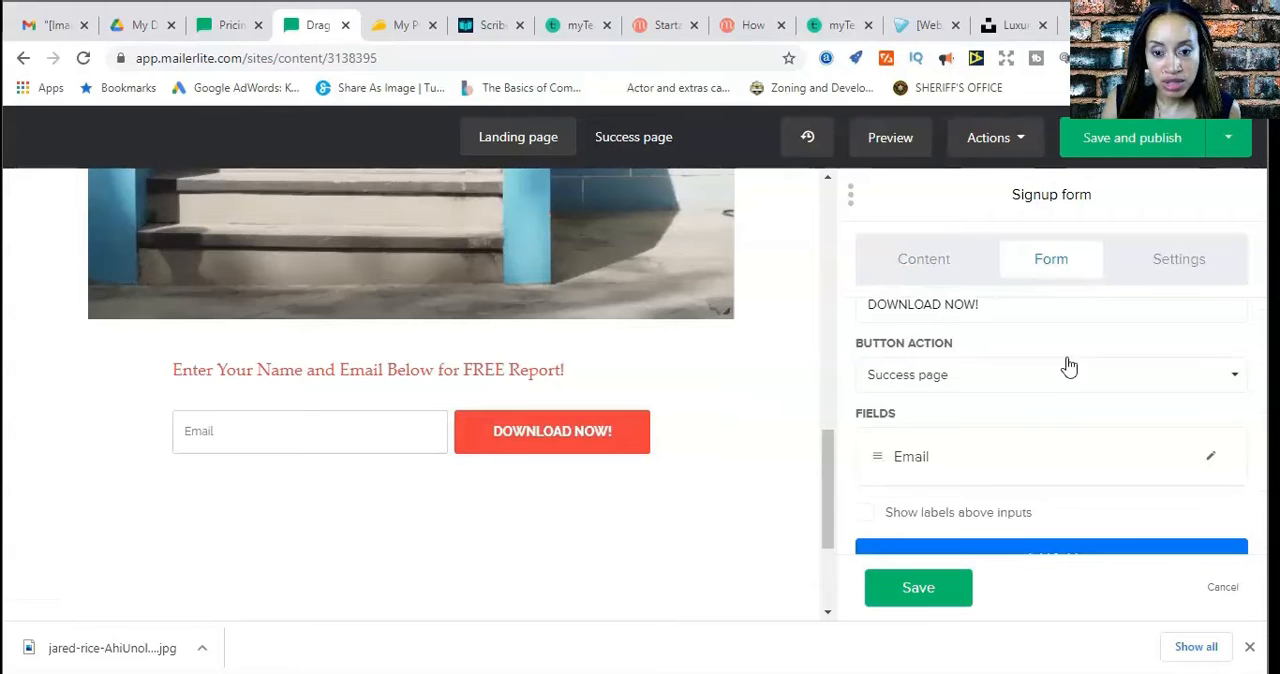
scroll(982, 468, "down", 1)
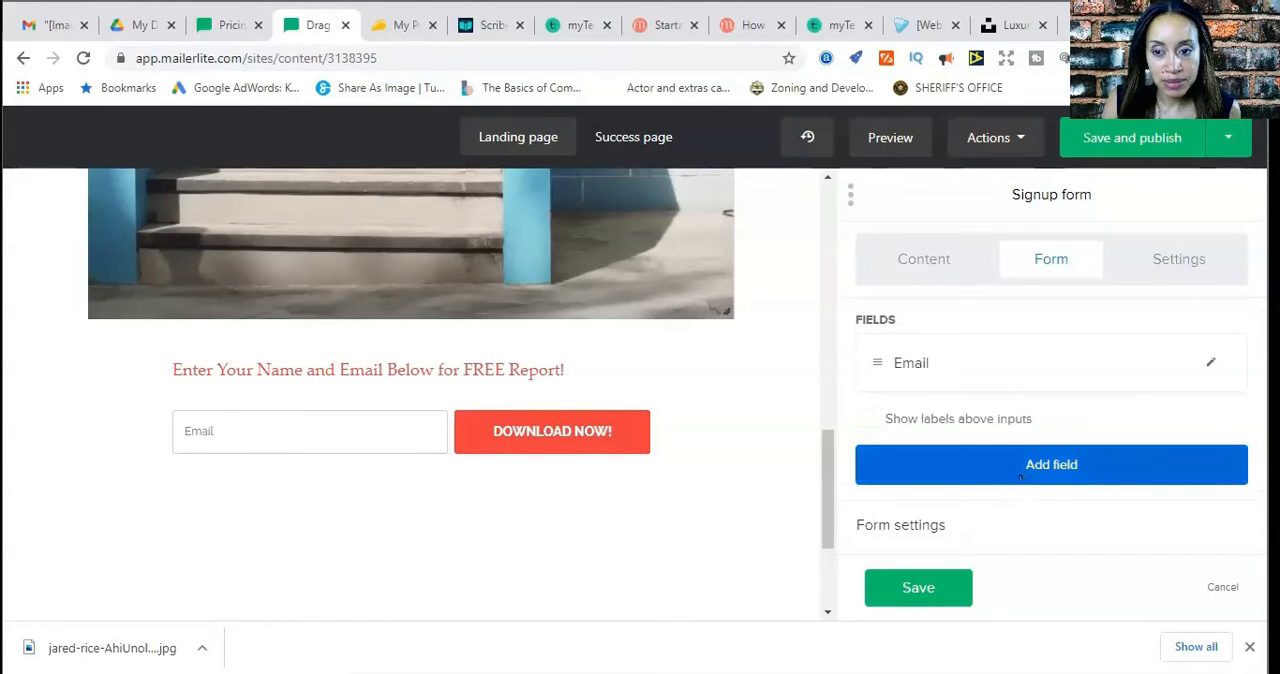
left_click(1083, 481)
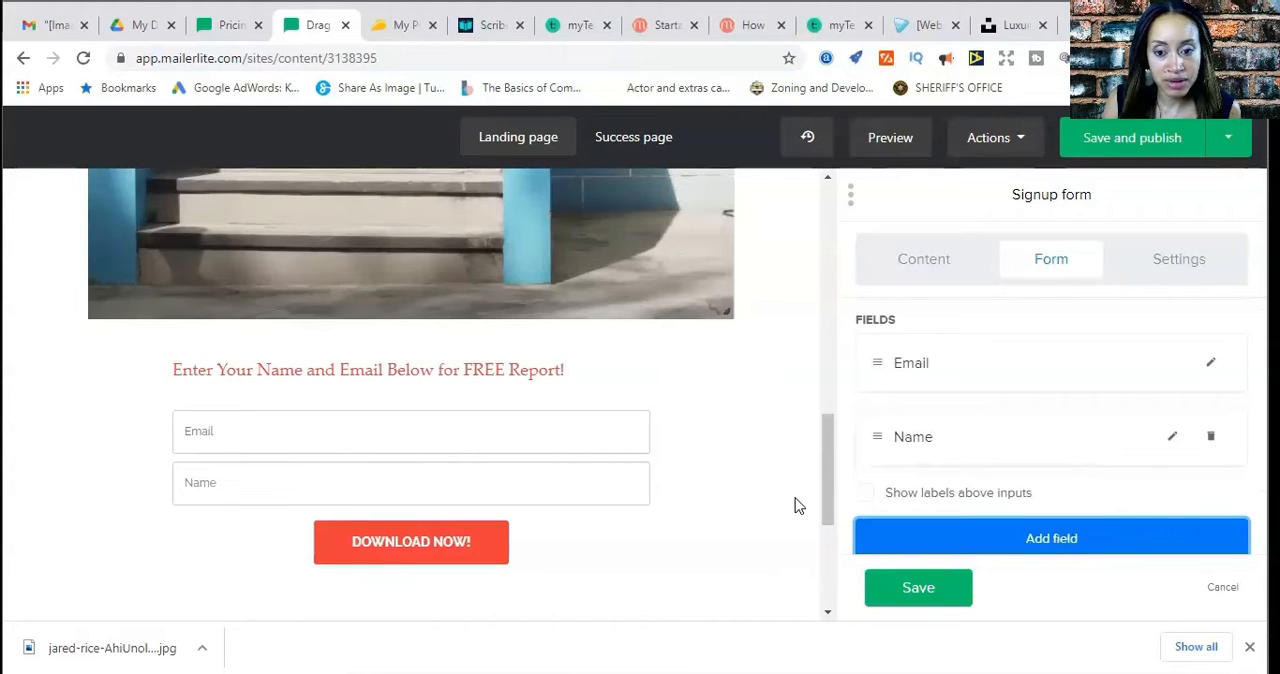
left_click(891, 594)
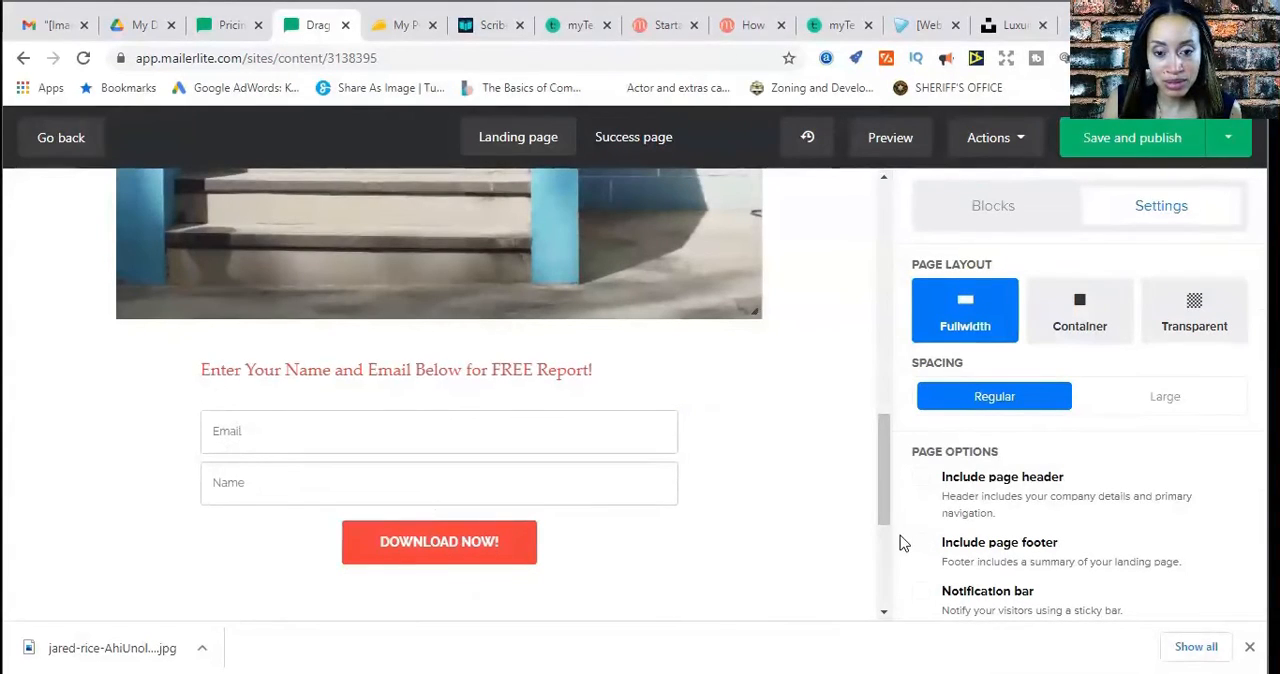
Reorder the signup form's fields so Name comes before Email, and save the form block
left_click(569, 484)
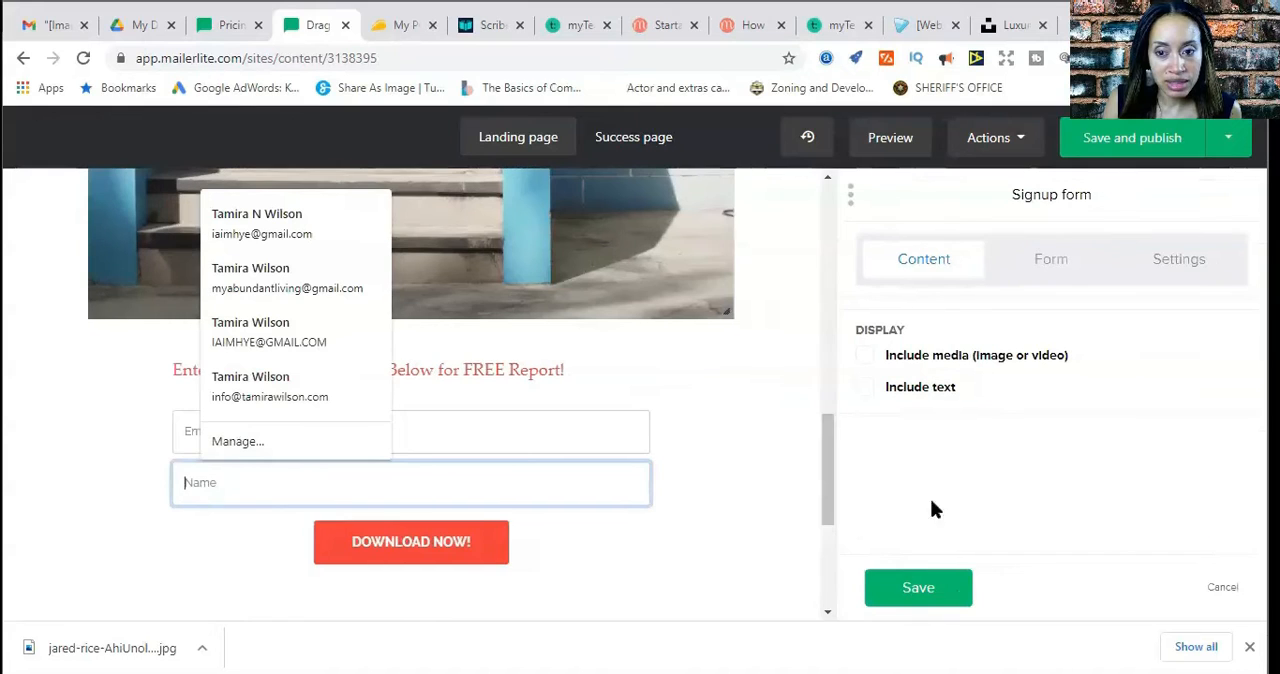
left_click(1060, 284)
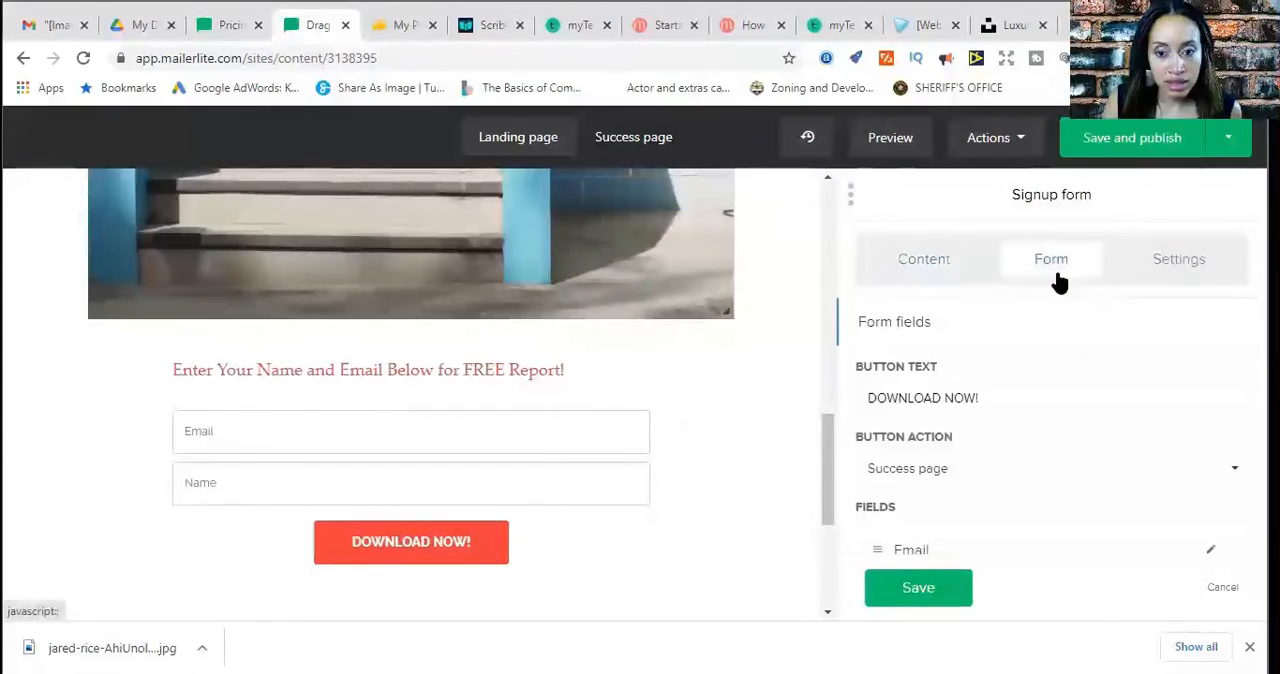
scroll(1088, 483, "down", 1)
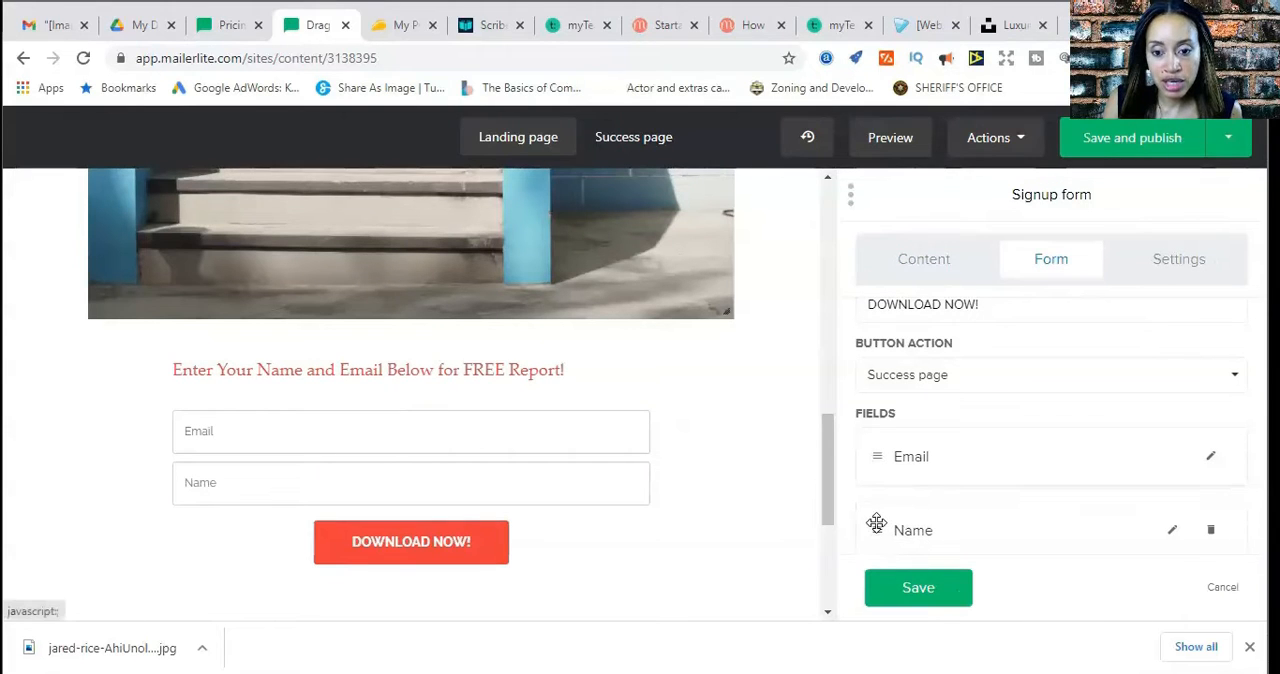
left_click_drag(874, 523, 862, 457)
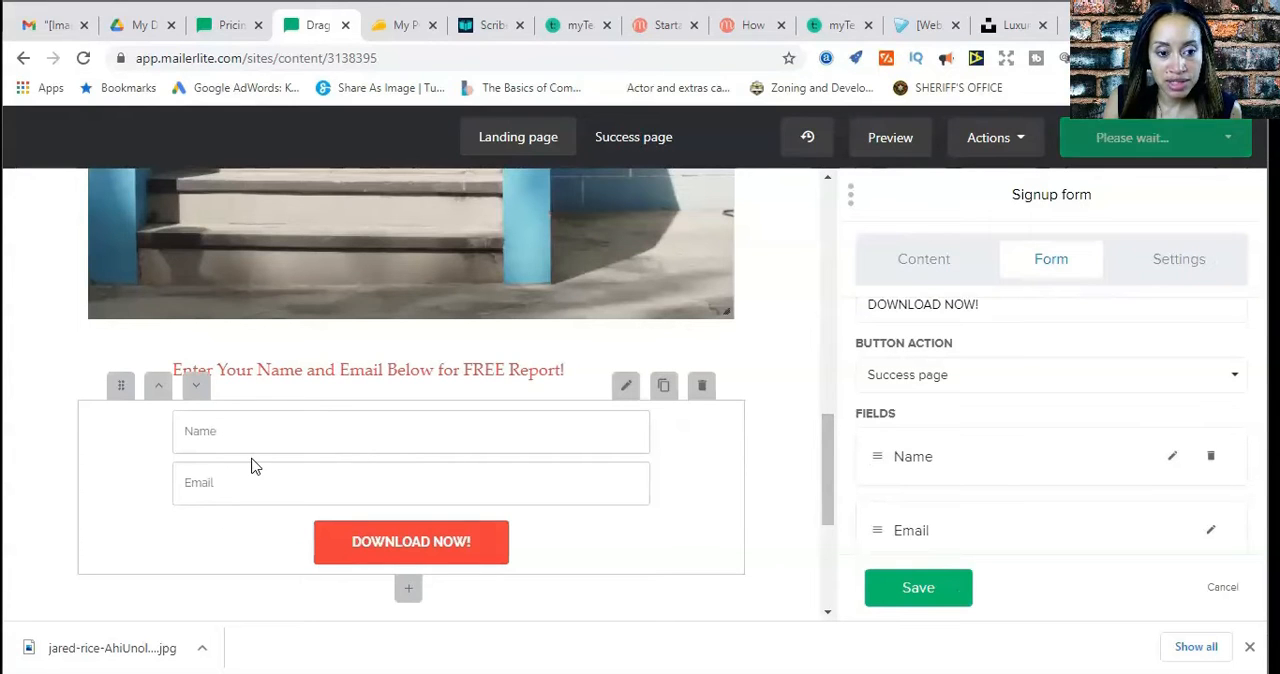
left_click(912, 592)
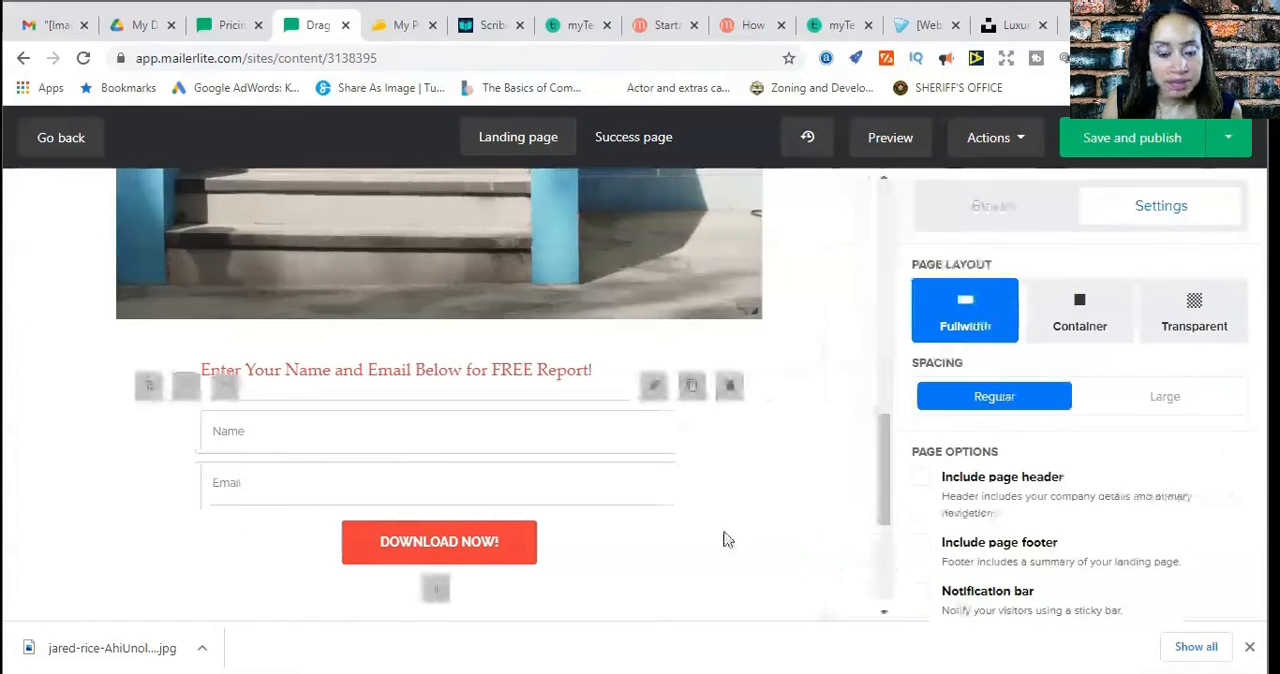
Review the landing page from the heading and blue house image through the free report line to the signup form
scroll(808, 556, "up", 5)
scroll(810, 557, "down", 8)
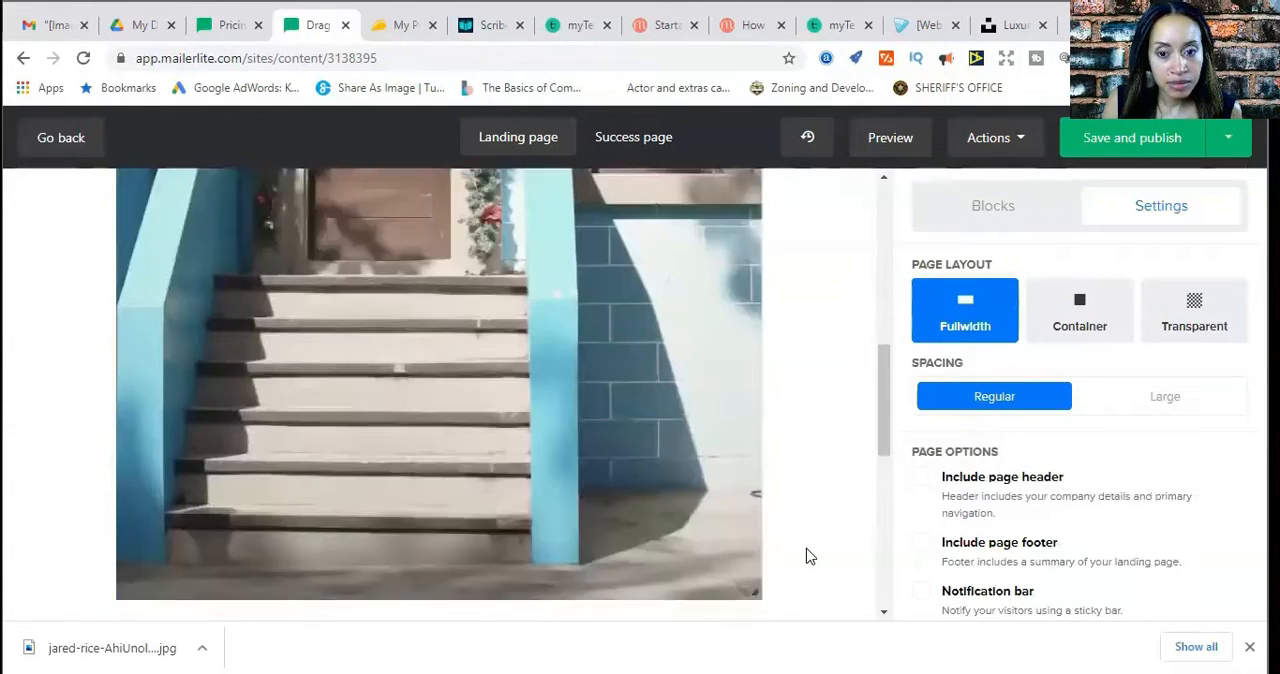
scroll(810, 557, "up", 3)
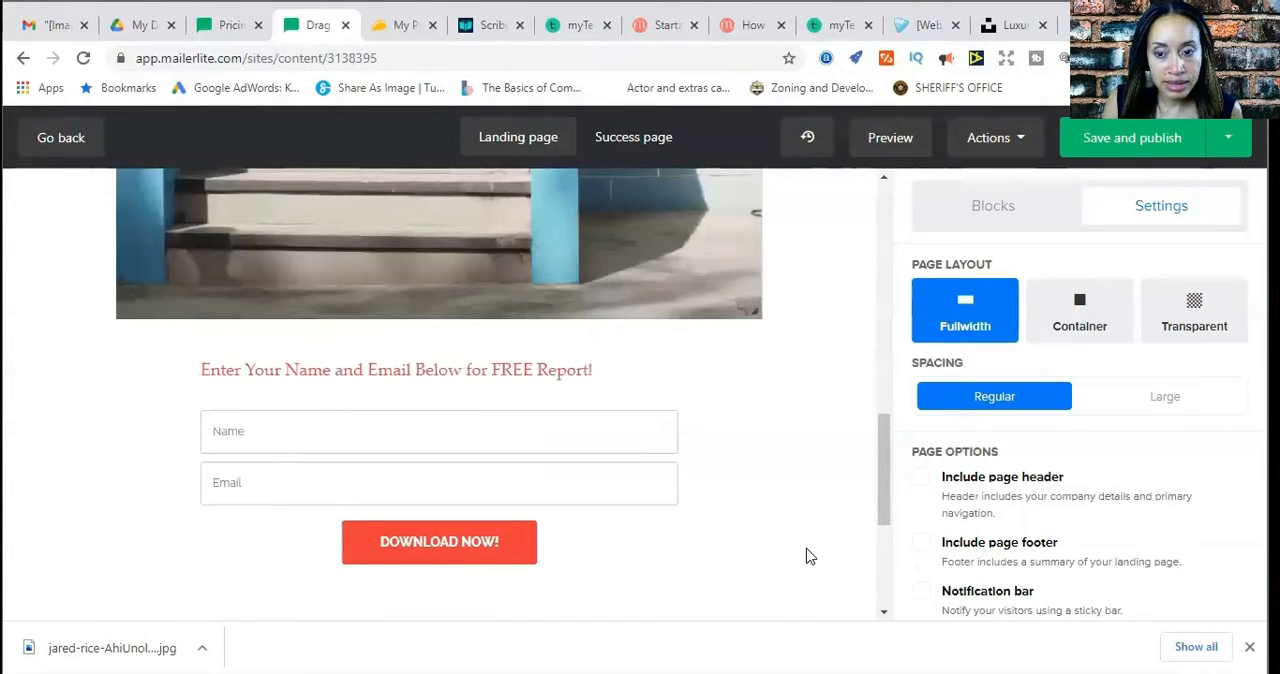
scroll(810, 557, "down", 4)
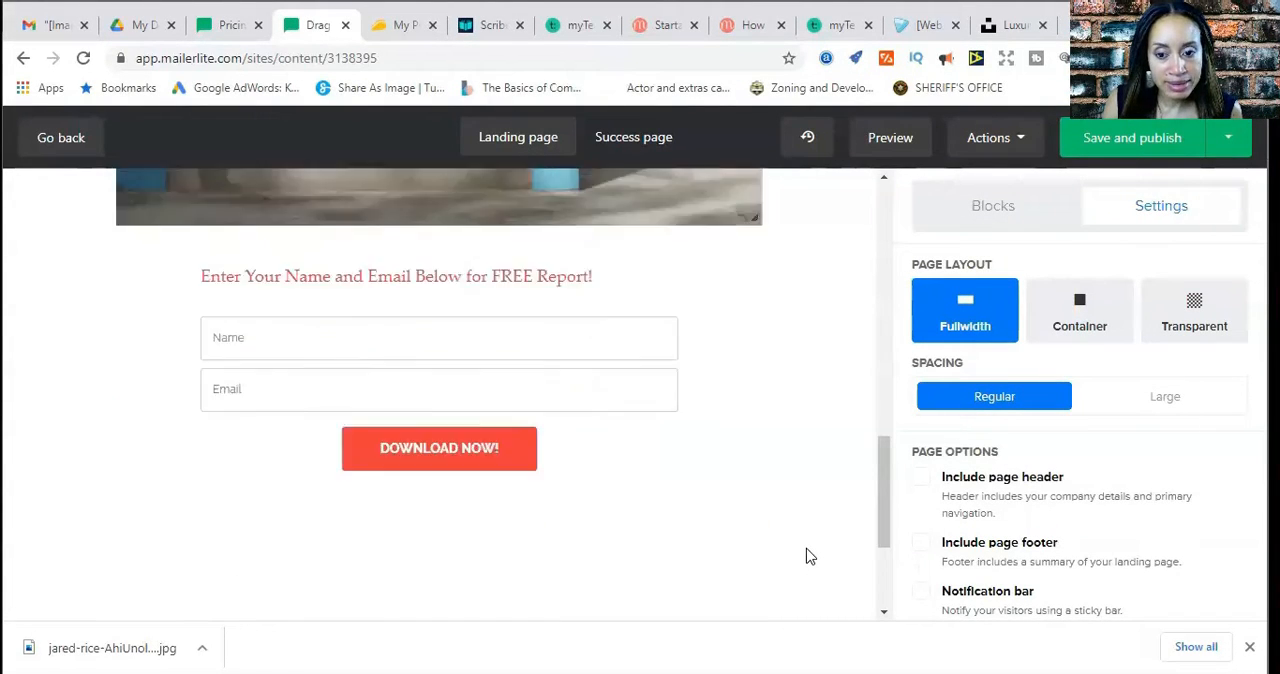
scroll(810, 557, "up", 5)
scroll(810, 557, "down", 3)
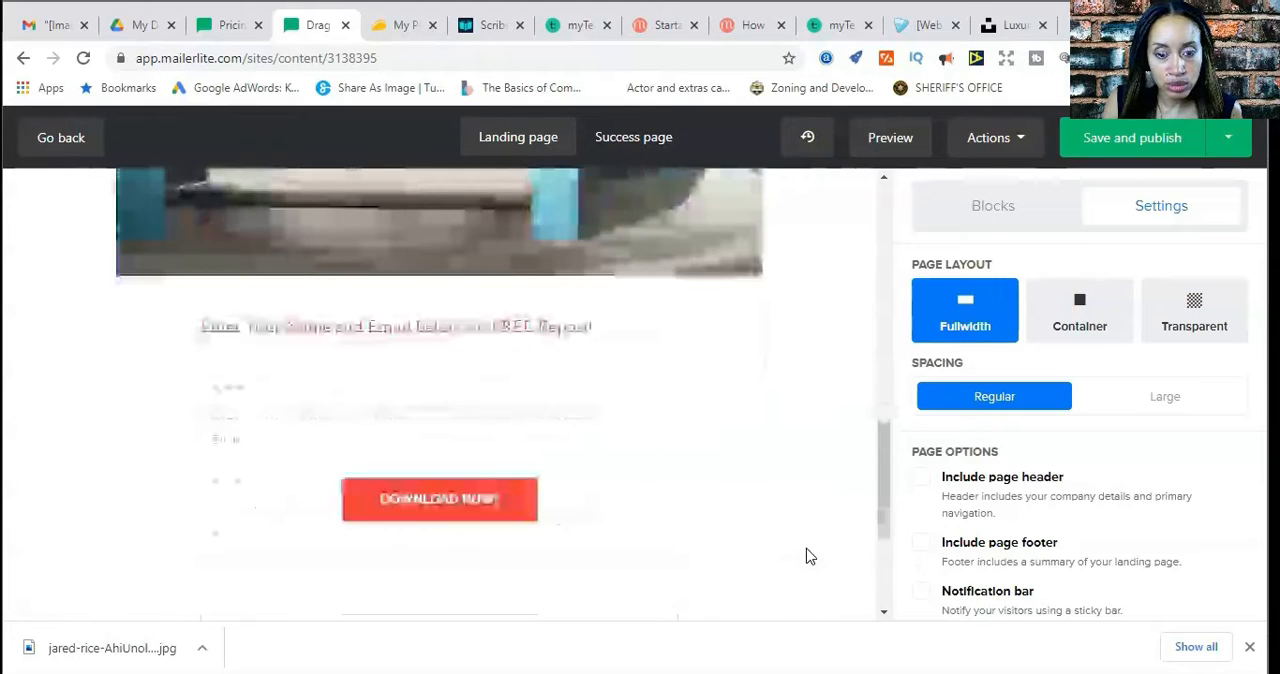
scroll(810, 557, "up", 1)
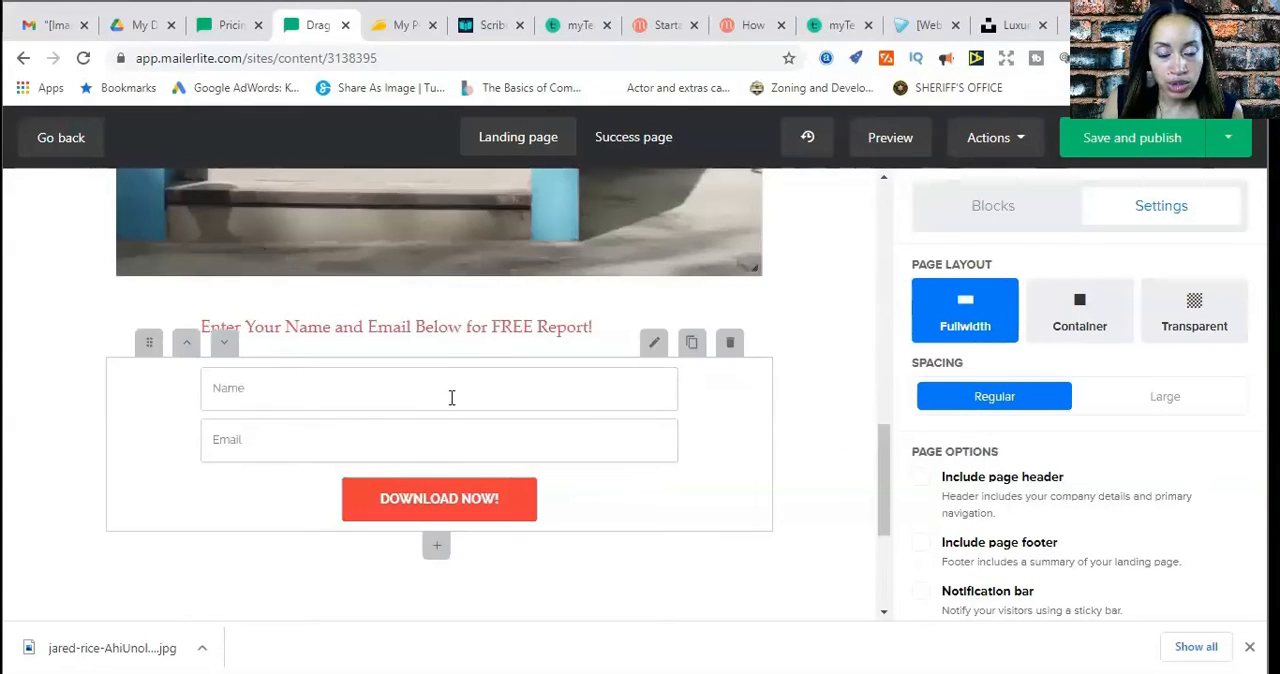
left_click(534, 334)
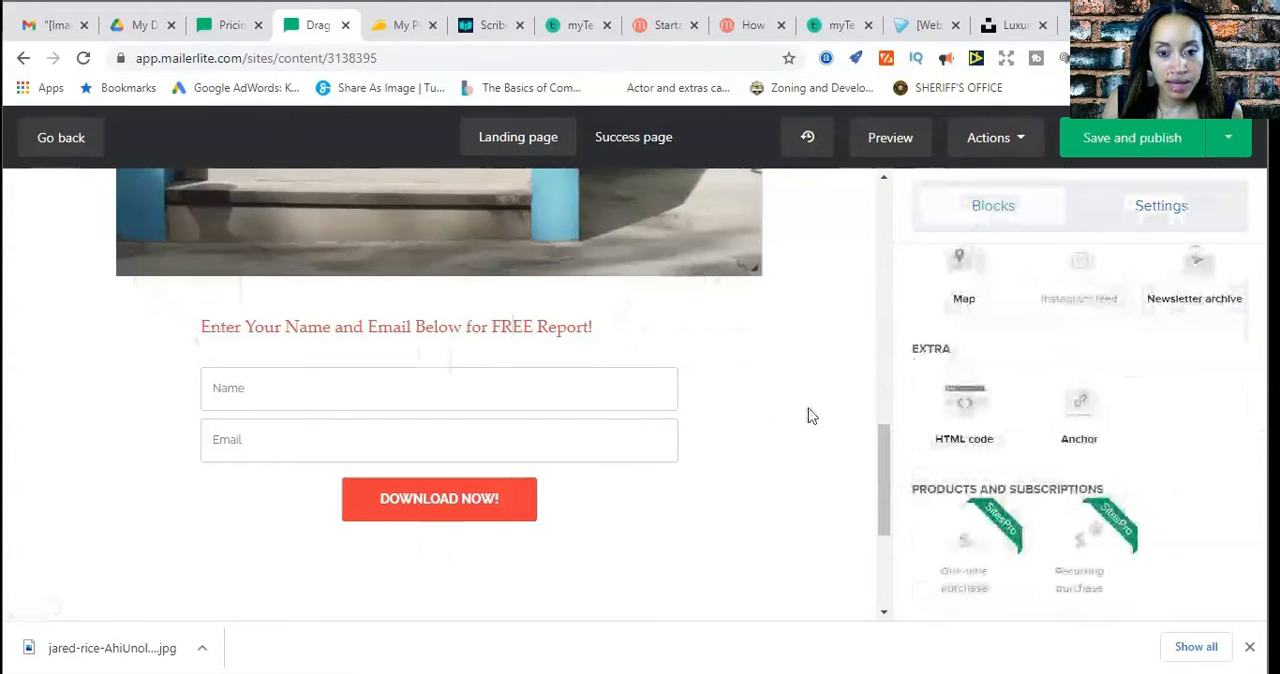
scroll(960, 423, "up", 8)
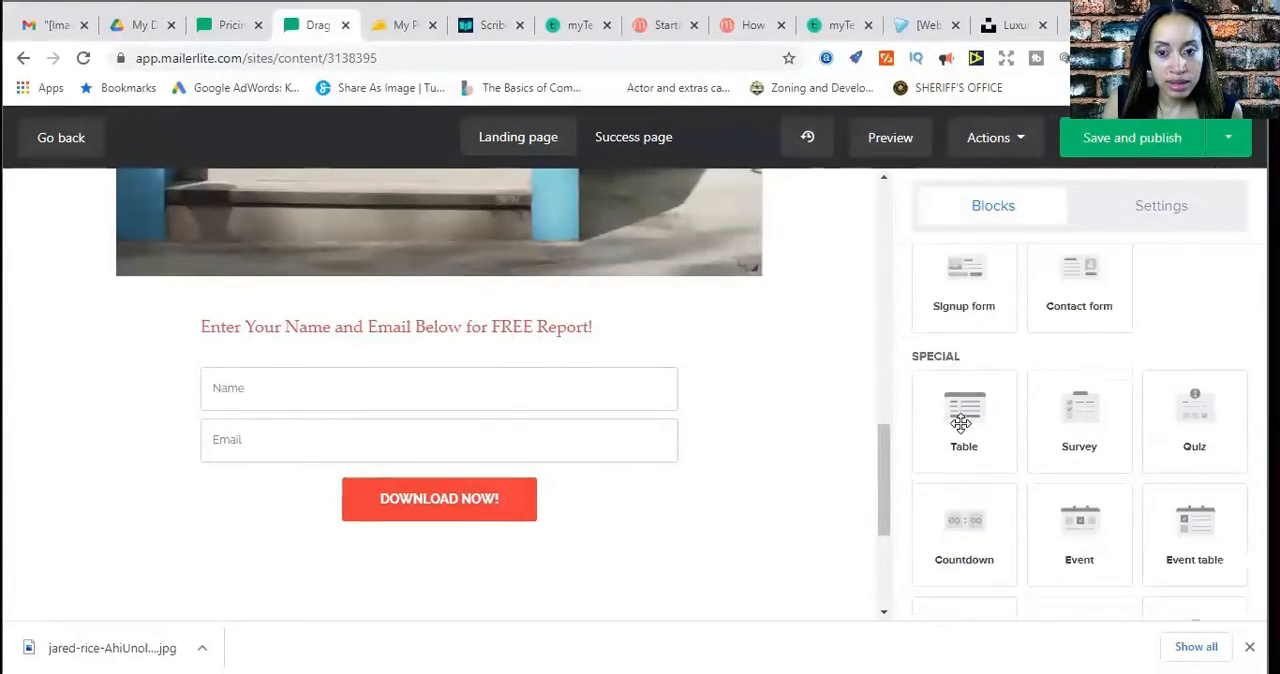
scroll(960, 423, "up", 5)
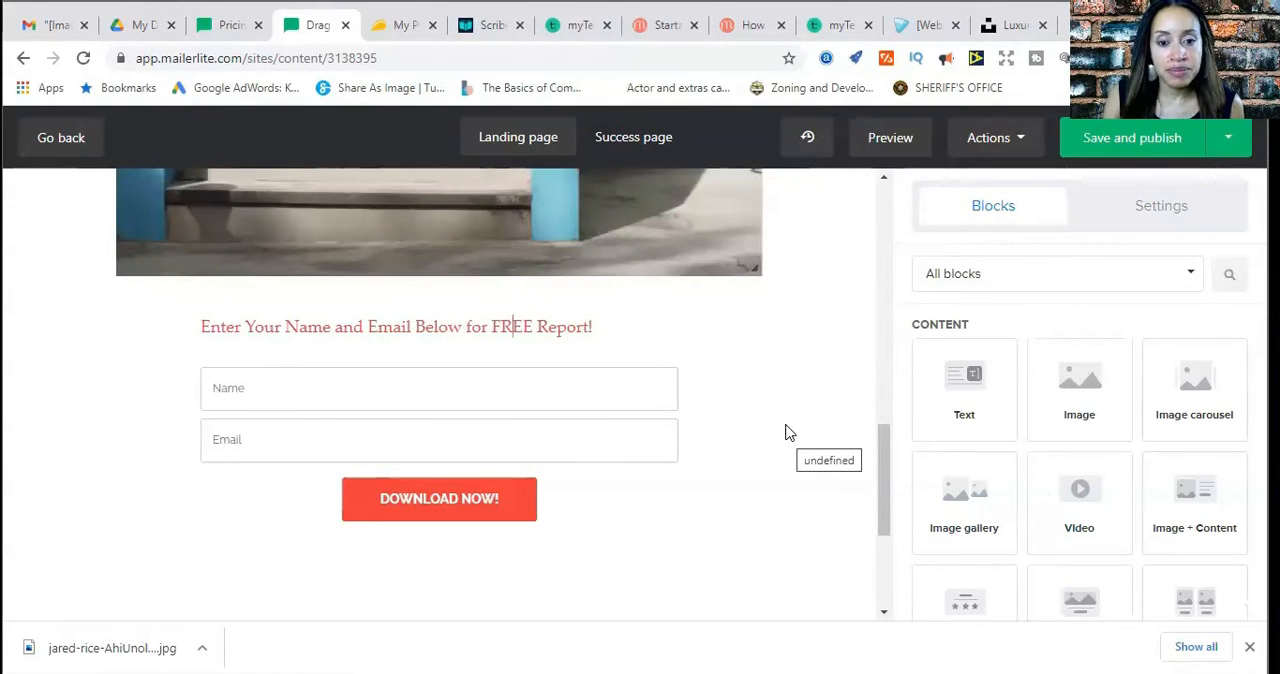
scroll(787, 420, "up", 10)
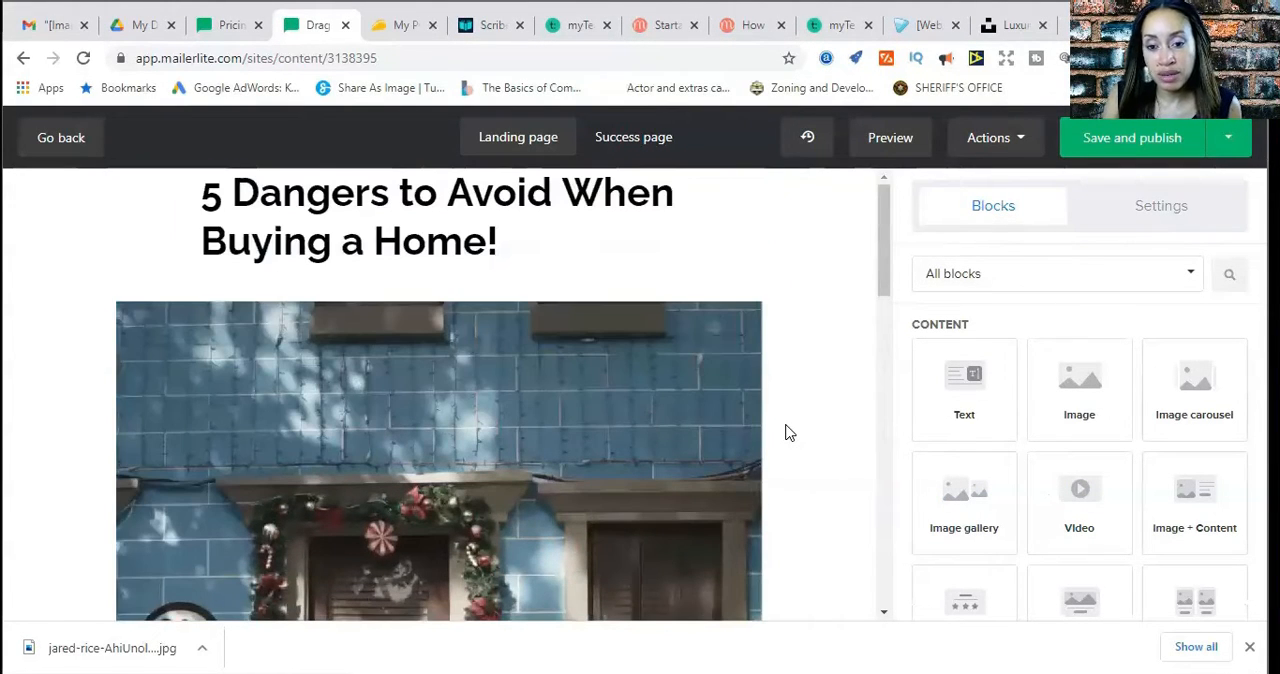
scroll(787, 432, "down", 10)
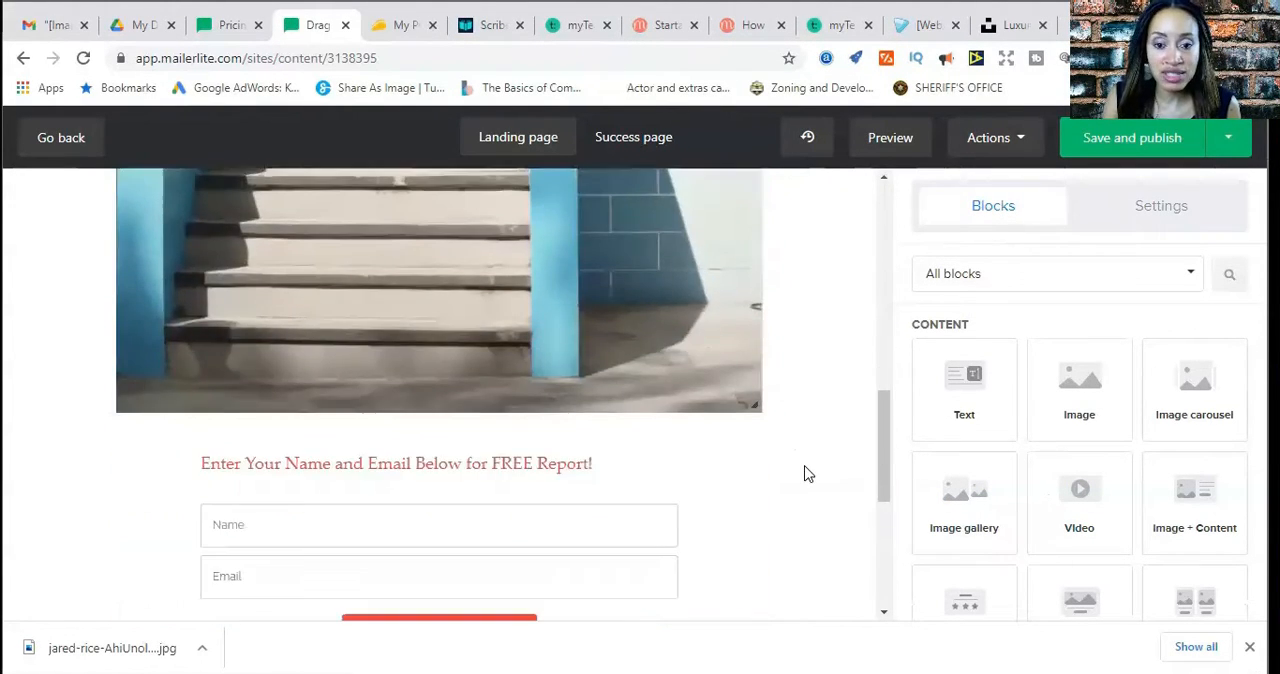
scroll(810, 476, "down", 3)
scroll(810, 477, "up", 12)
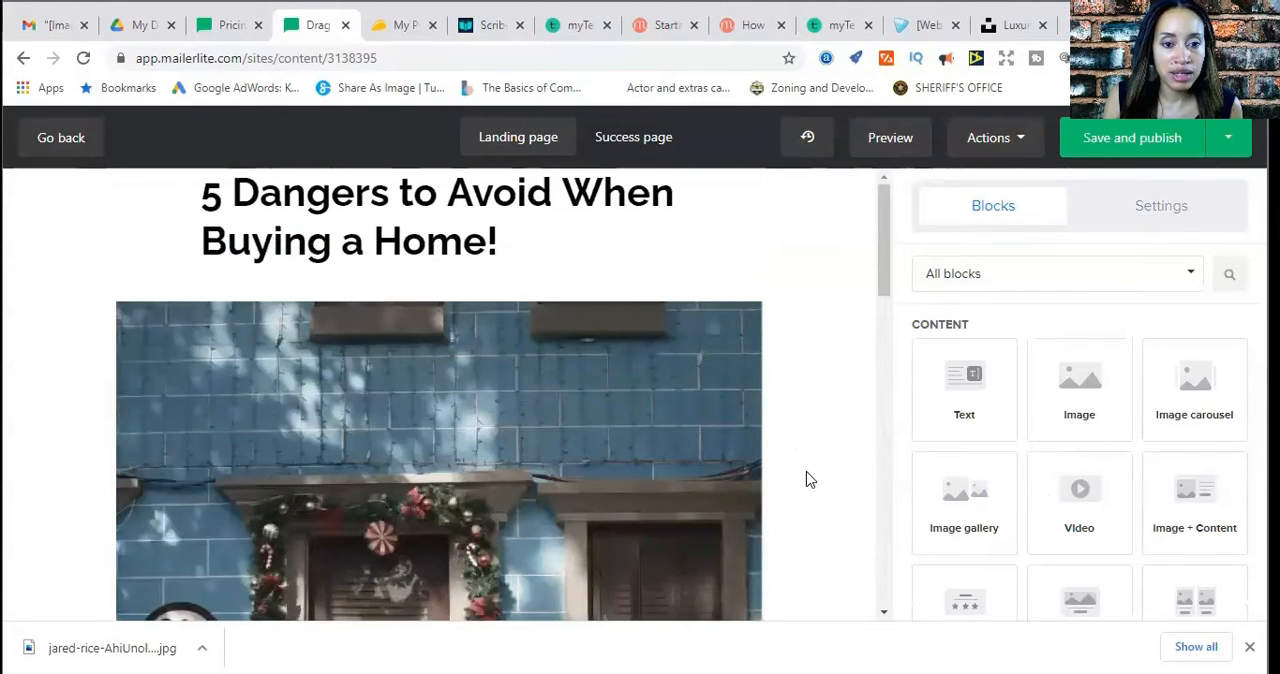
scroll(810, 478, "down", 8)
scroll(810, 478, "up", 1)
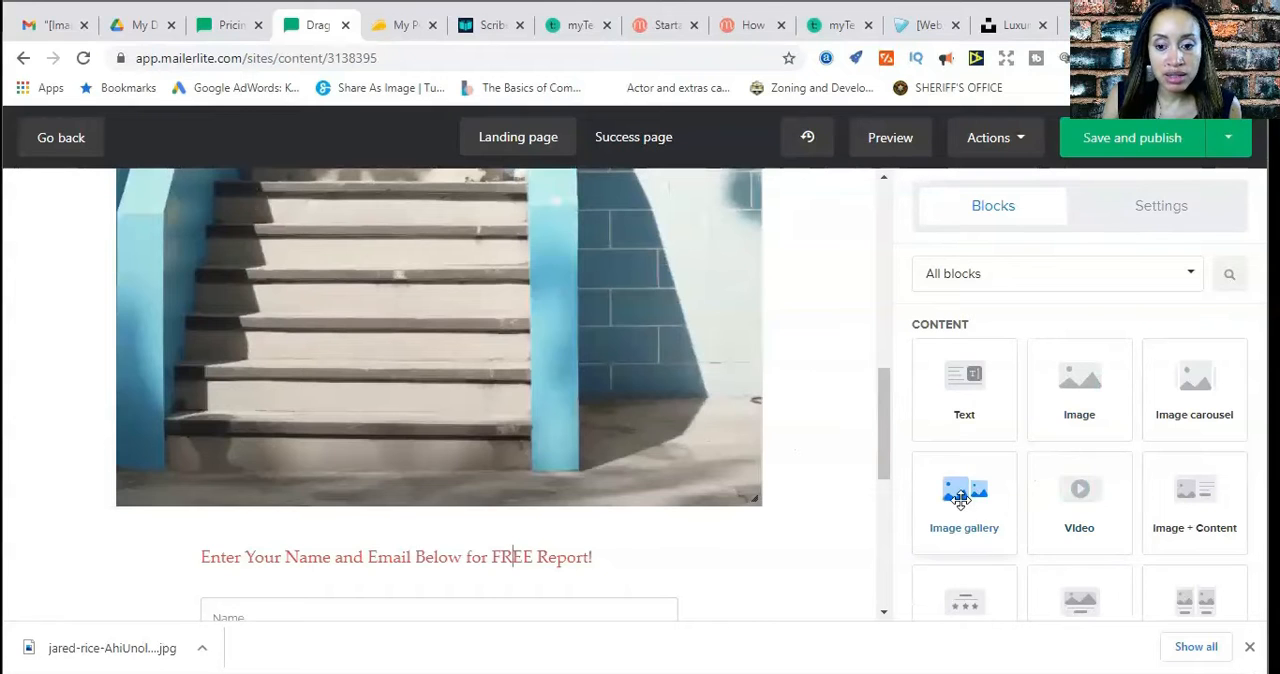
Examine the available page blocks, from the content and form blocks through the special, extra and product blocks, and recheck the signup form
scroll(960, 500, "down", 3)
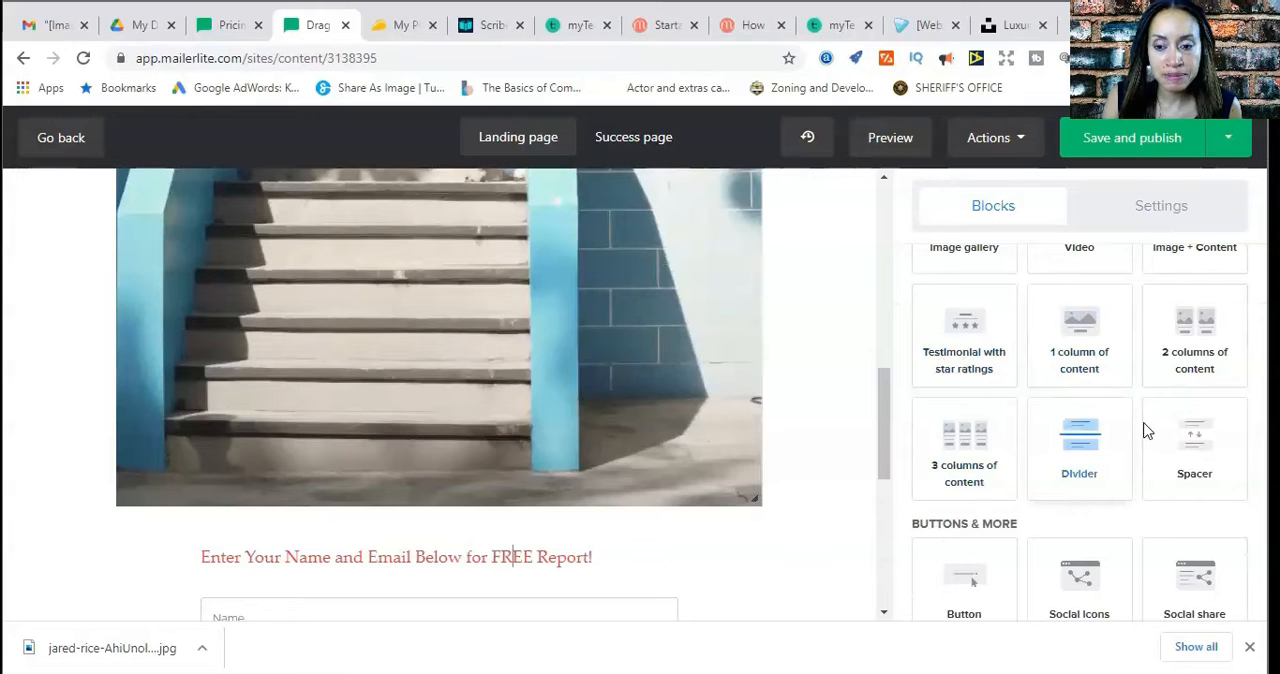
scroll(1121, 558, "down", 1)
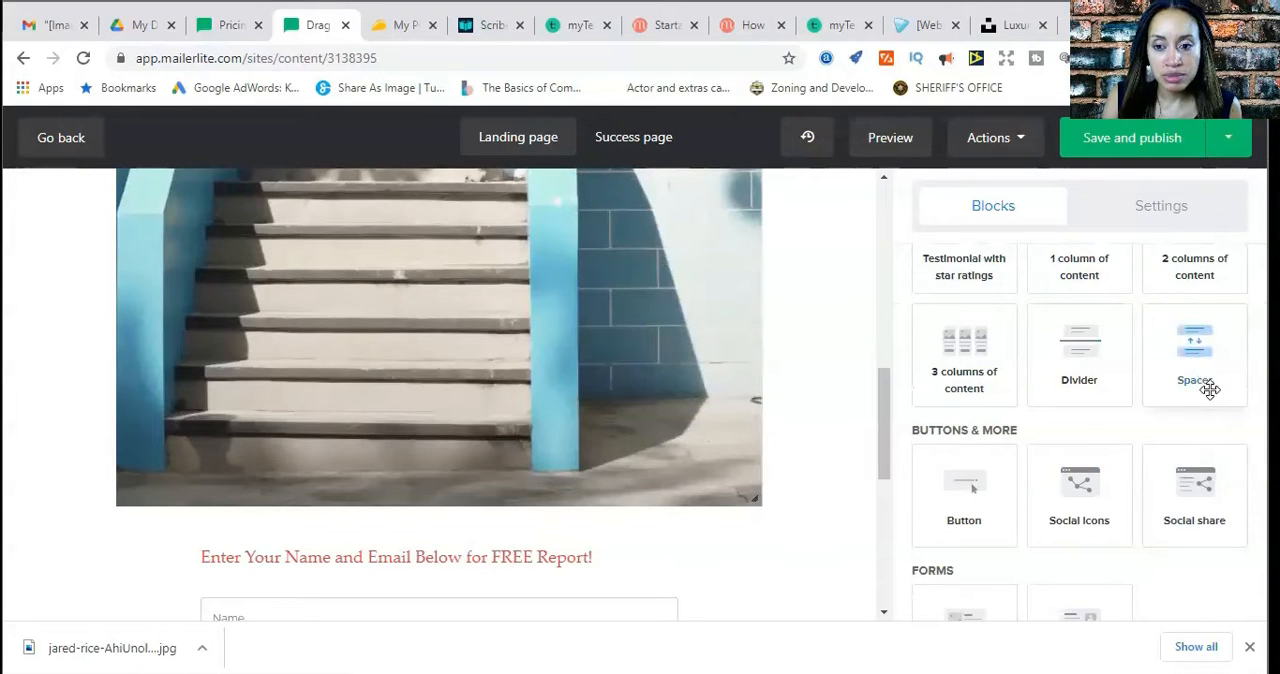
scroll(1110, 522, "down", 1)
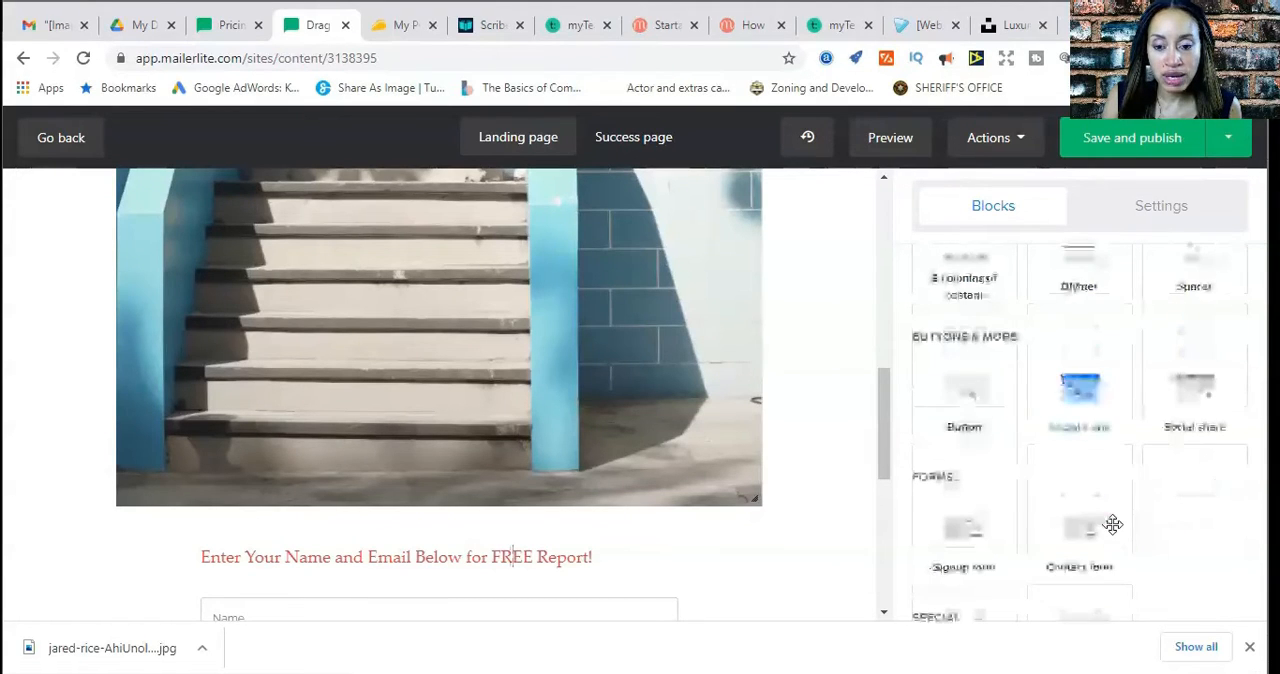
scroll(1180, 491, "down", 1)
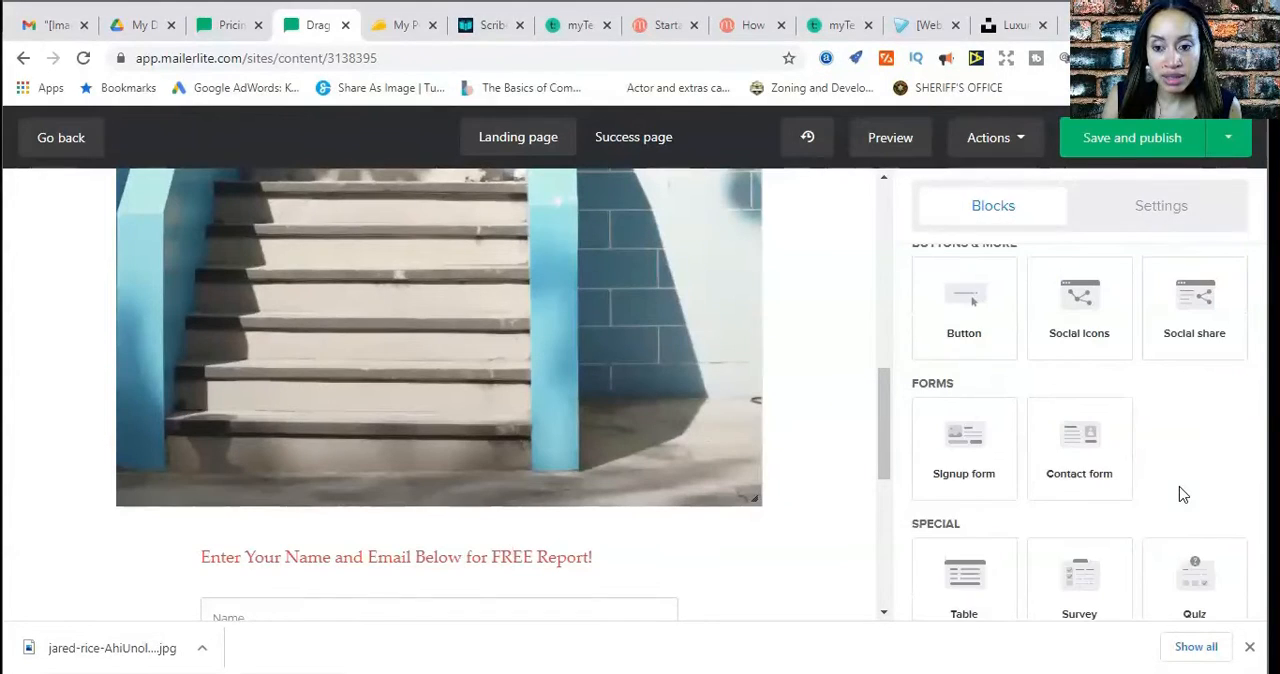
scroll(1121, 492, "down", 4)
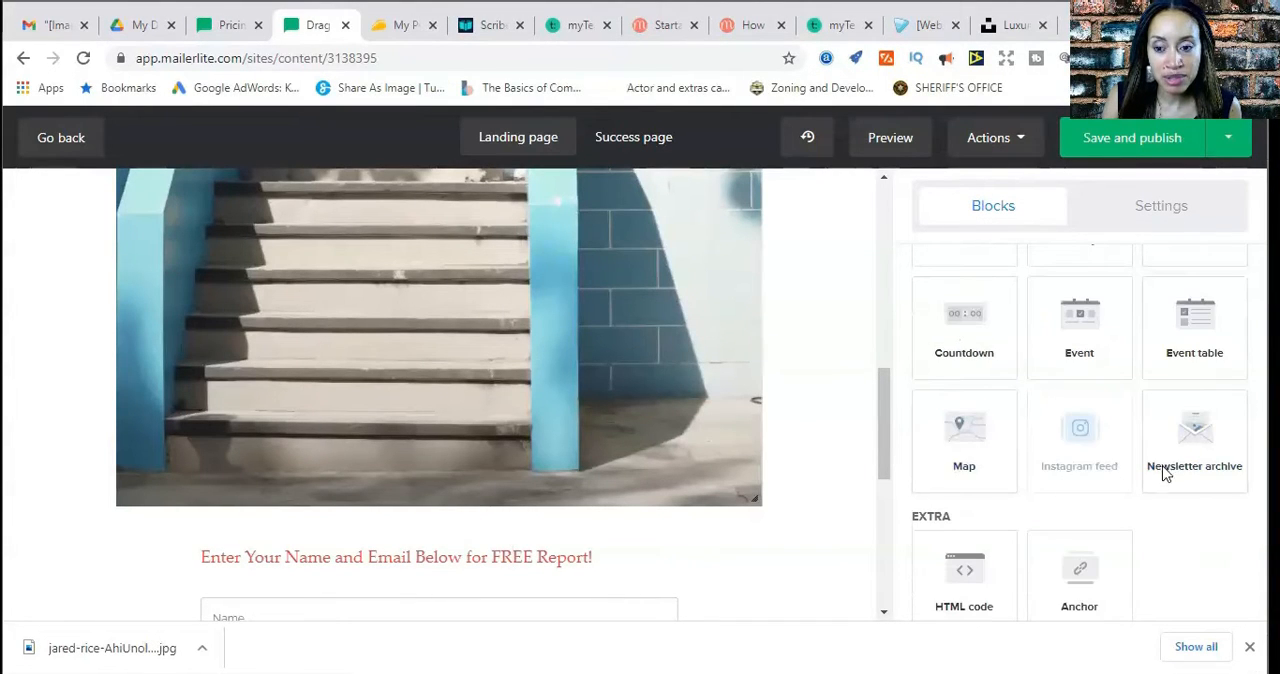
scroll(1195, 470, "down", 1)
scroll(1205, 498, "down", 1)
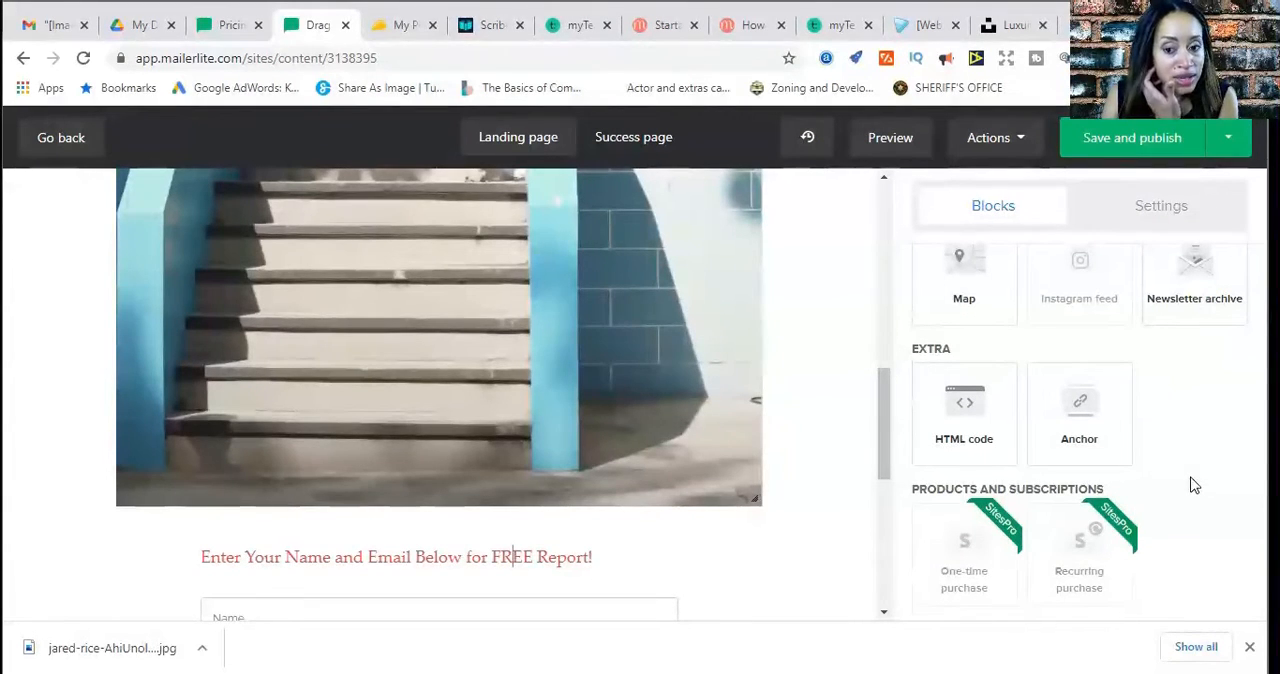
scroll(709, 563, "down", 3)
scroll(713, 563, "up", 2)
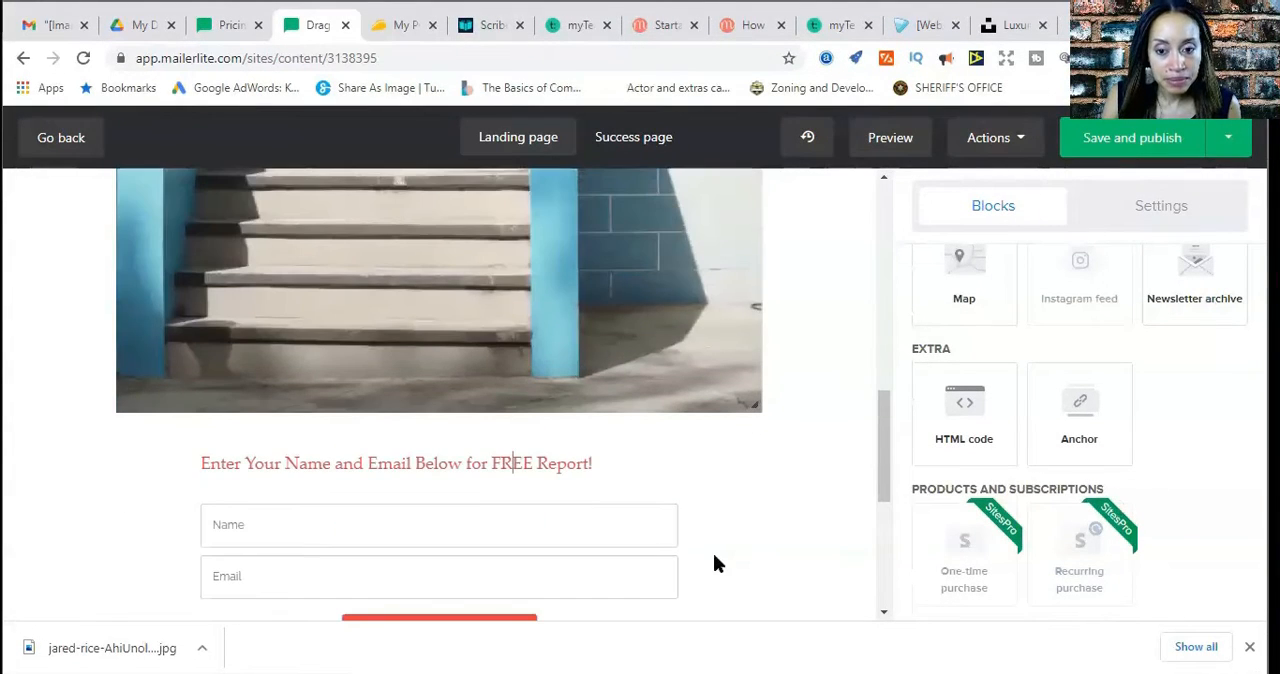
scroll(700, 563, "down", 2)
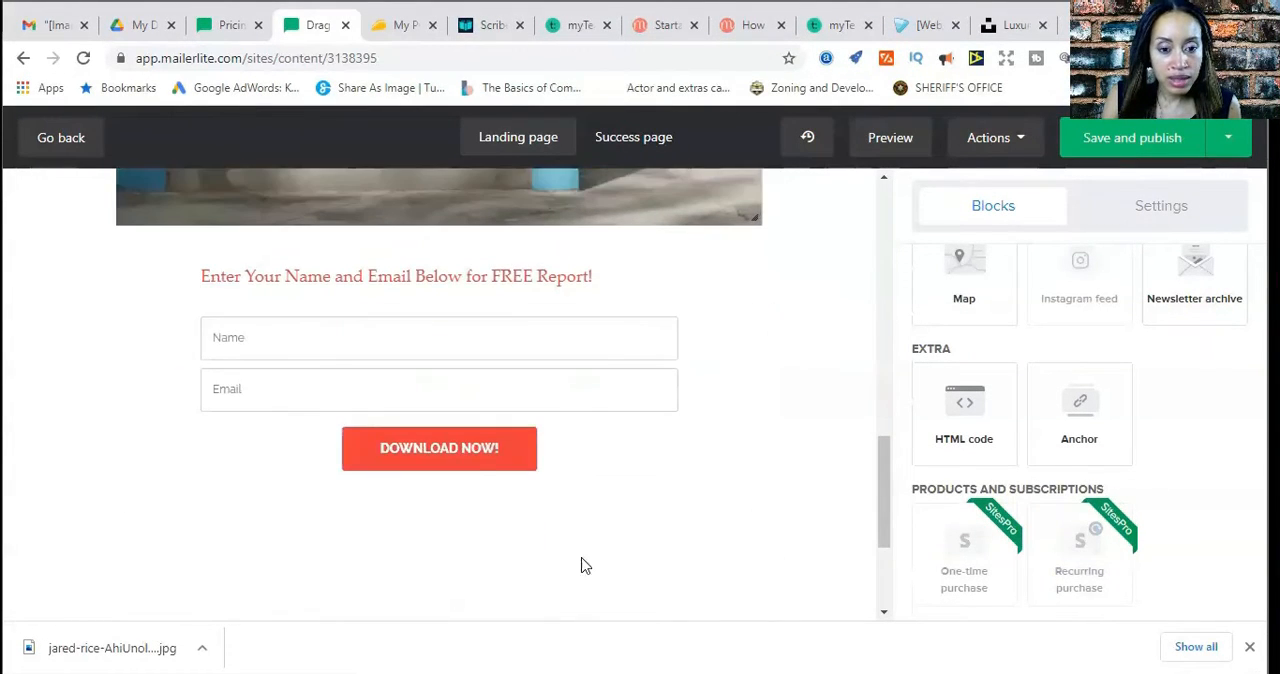
Examine the signup form block's form options, from the button text and button action through the fields and form settings
left_click(479, 463)
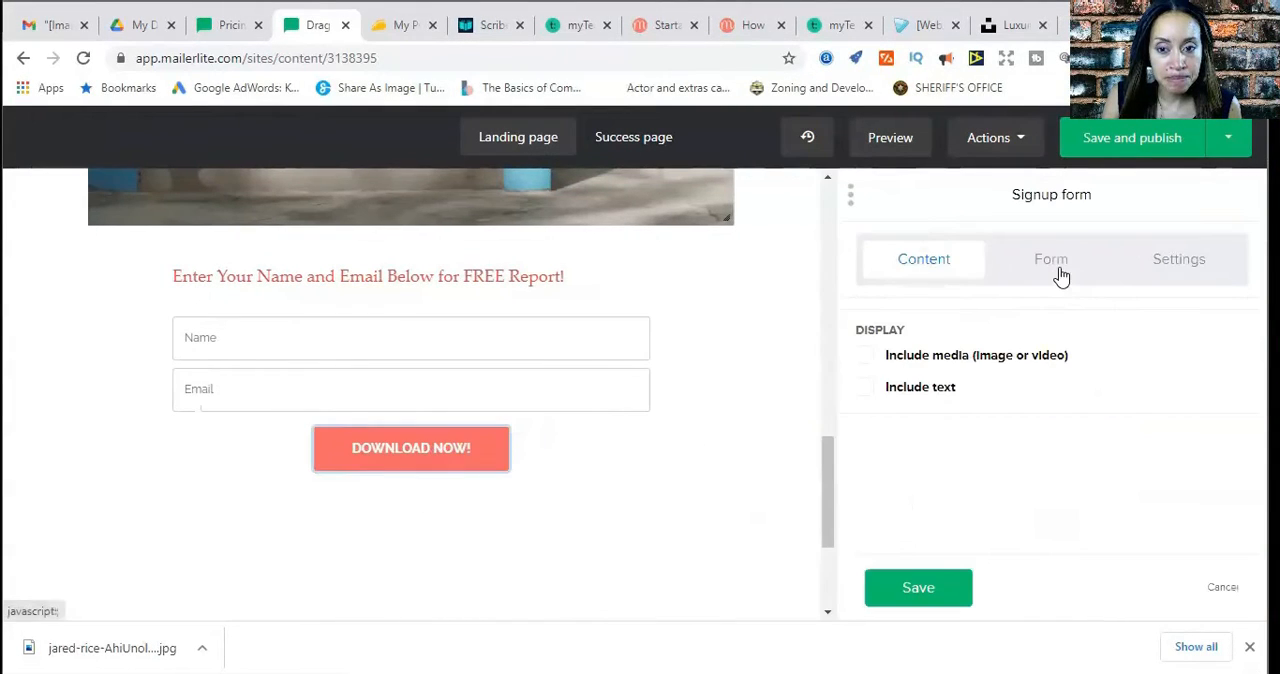
left_click(1059, 276)
scroll(1052, 428, "down", 2)
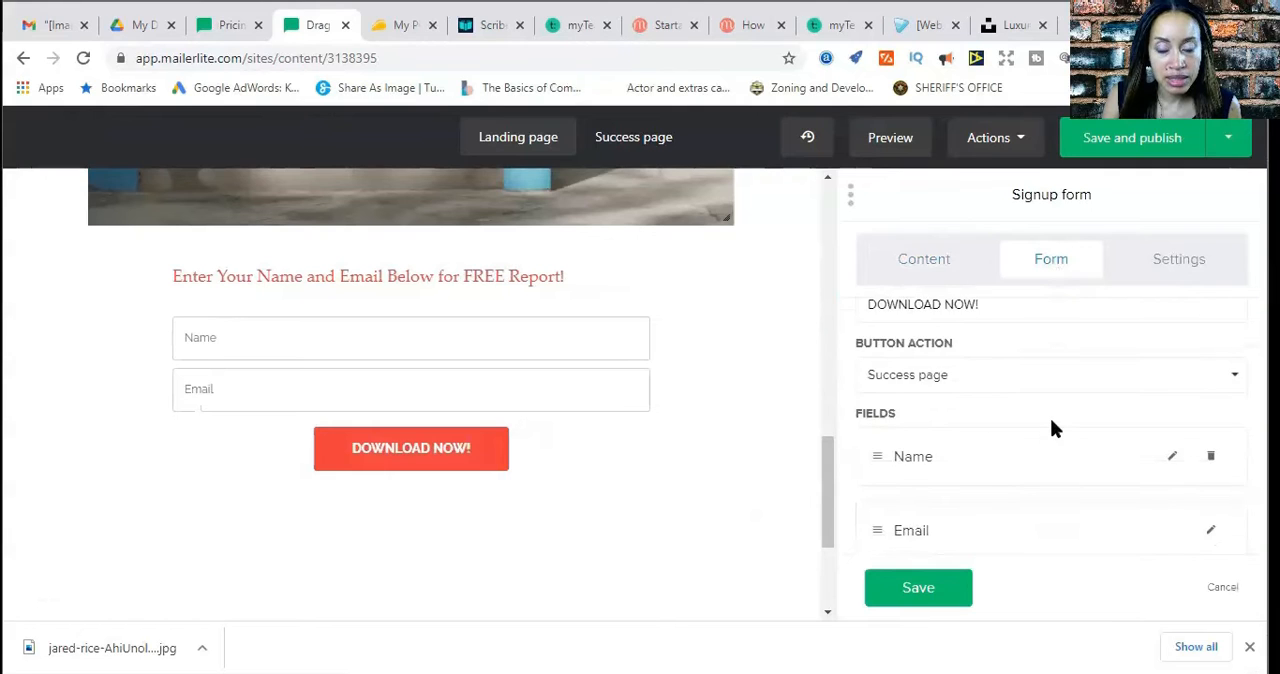
scroll(1052, 428, "down", 1)
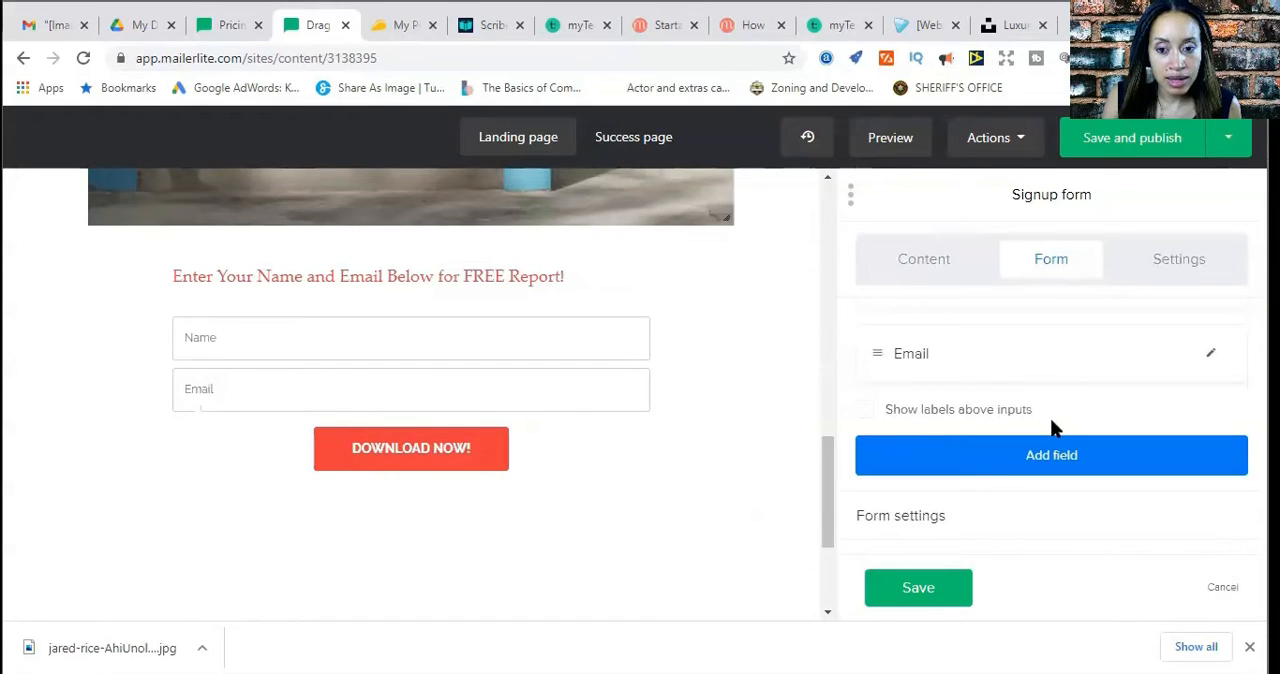
scroll(1052, 428, "up", 2)
scroll(1052, 428, "down", 2)
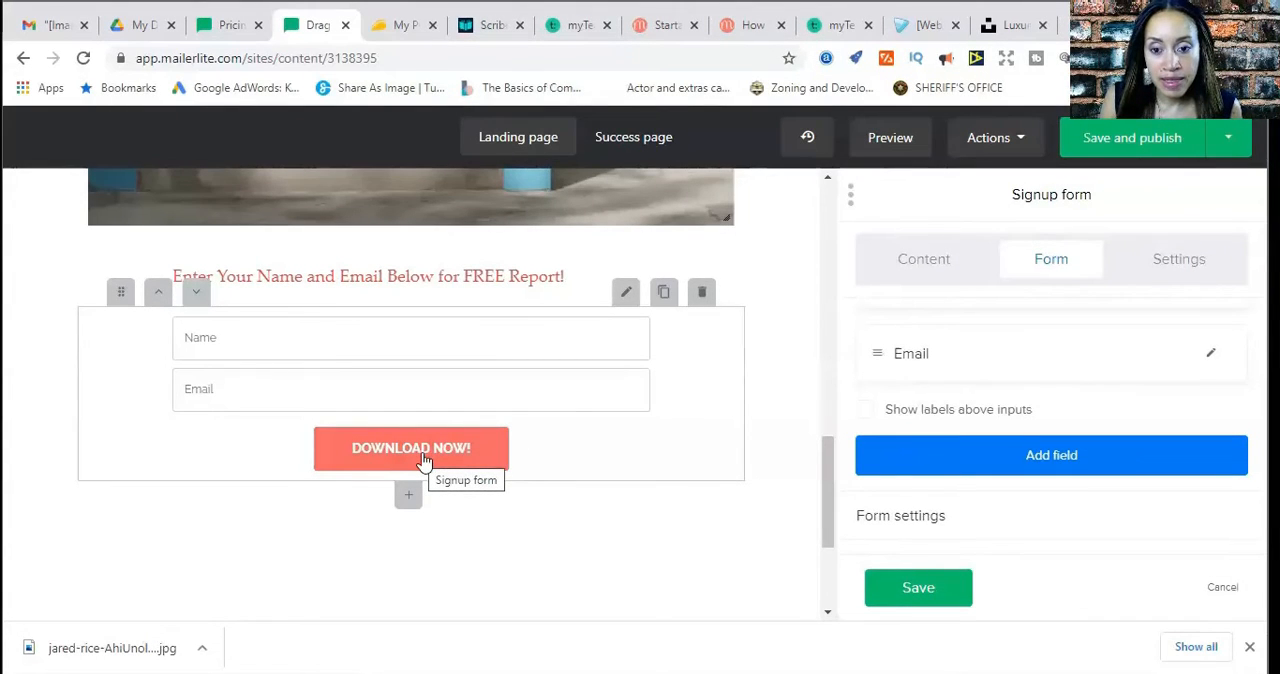
left_click(912, 520)
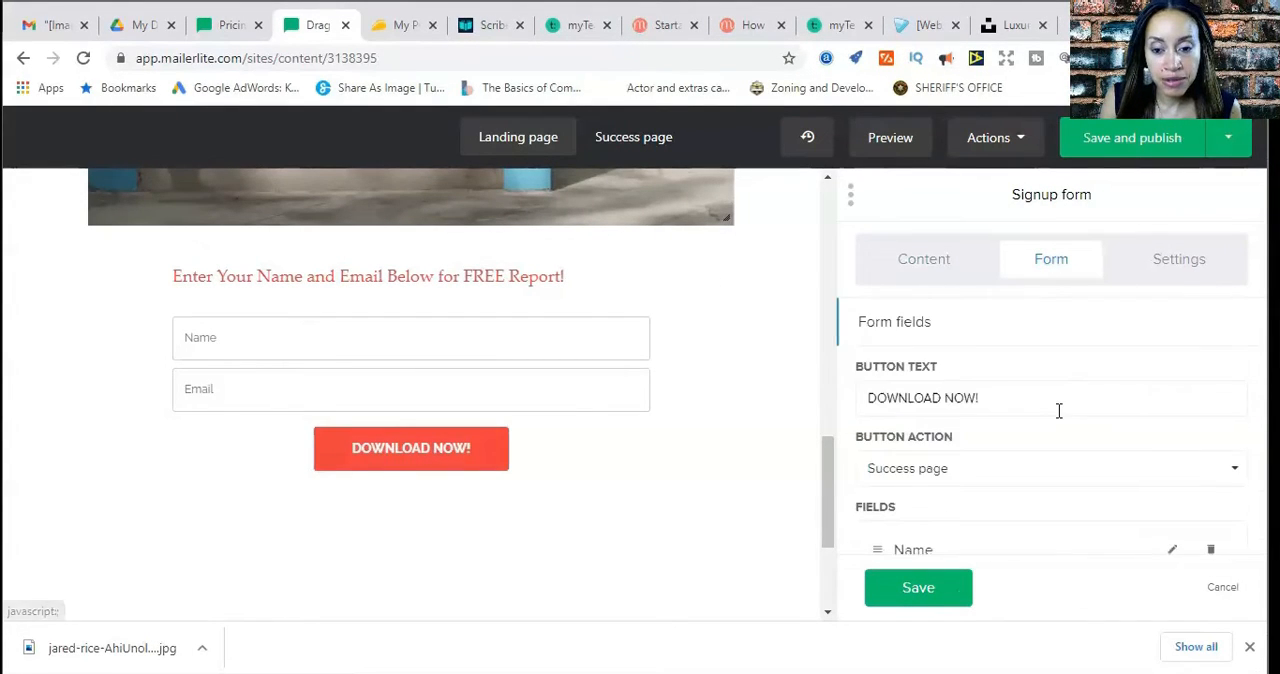
scroll(1058, 411, "down", 2)
scroll(1062, 420, "up", 1)
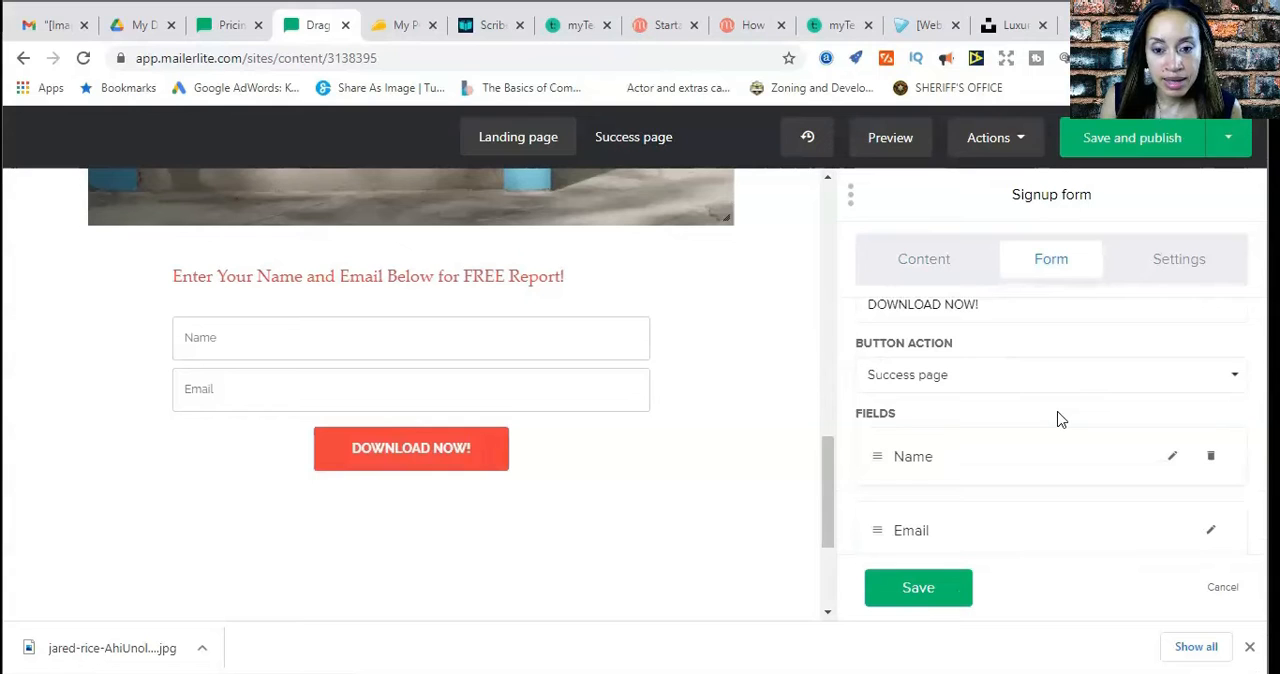
scroll(1058, 421, "up", 1)
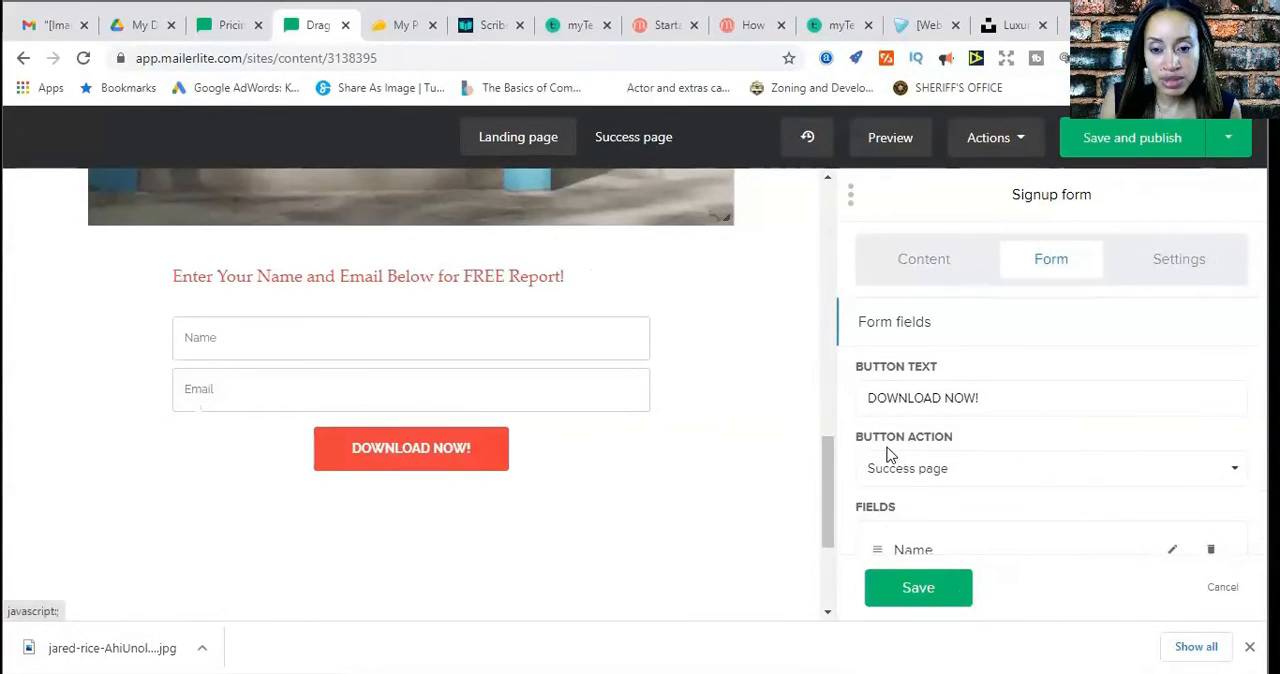
Change the signup form button's action to Redirect to
left_click(1234, 476)
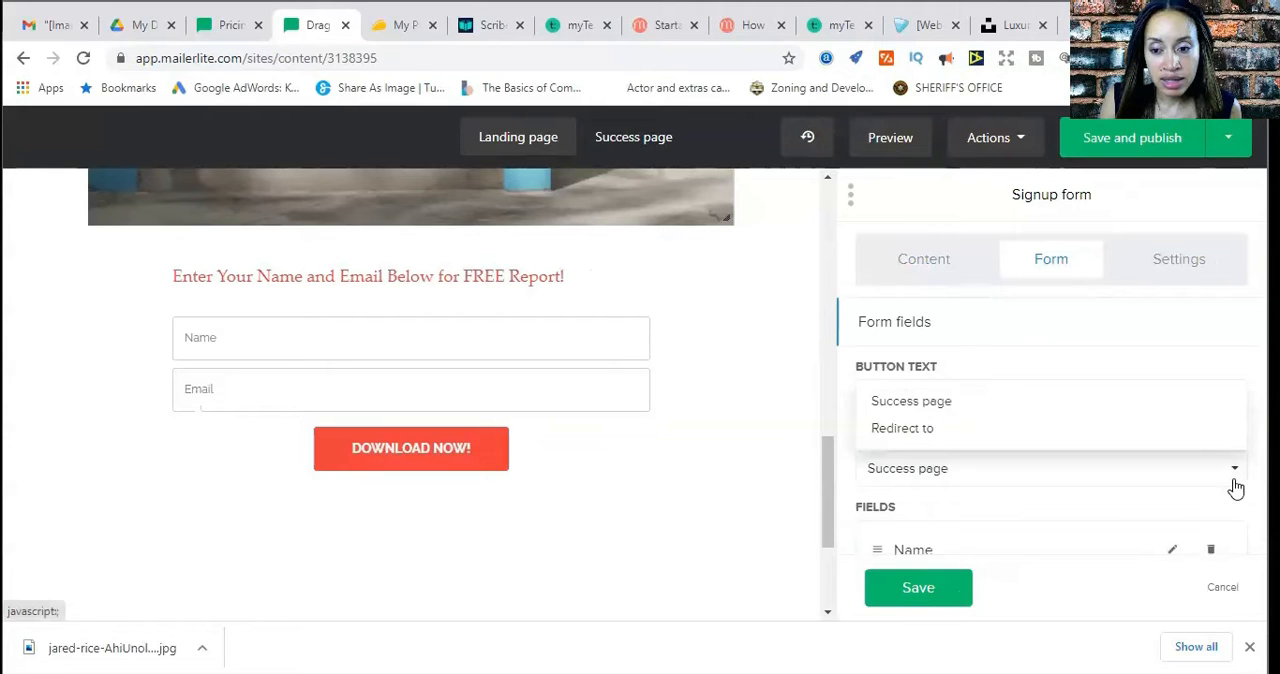
left_click(903, 436)
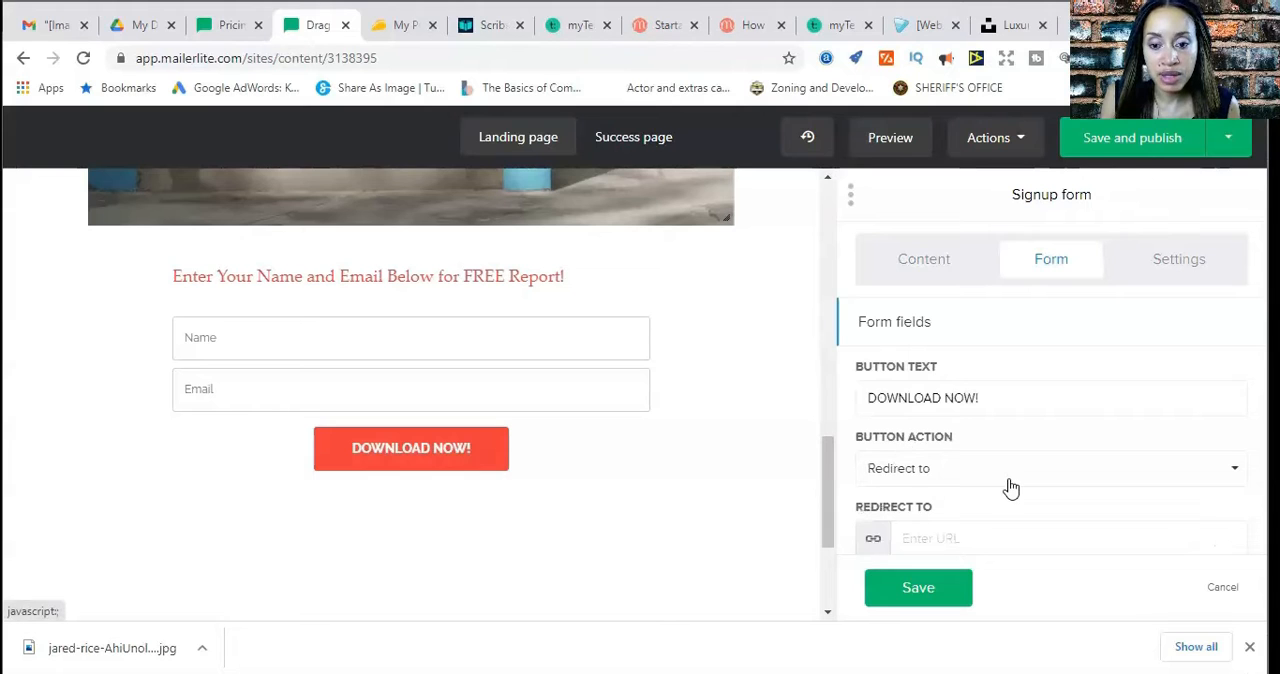
scroll(1008, 487, "down", 1)
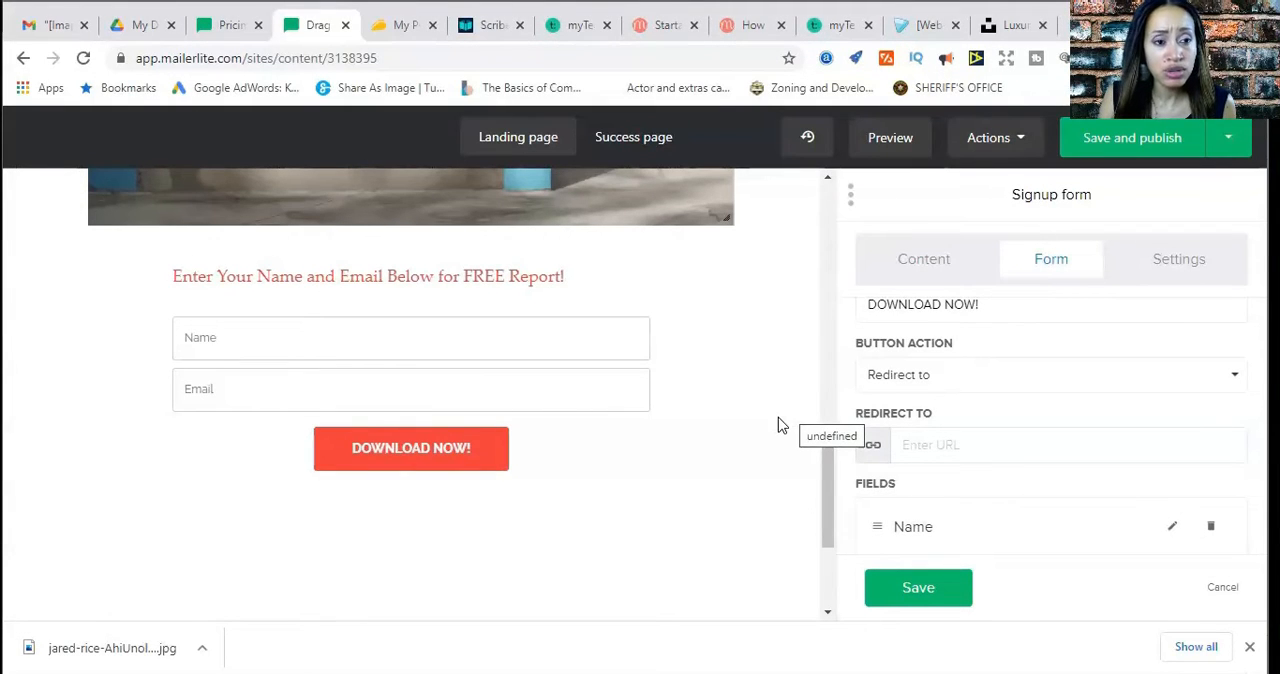
Switch to Gmail, go from there to Google Drive, and open and skim 7 Spiritual Principles of Goal Setting Guide Purple.pdf
left_click(50, 30)
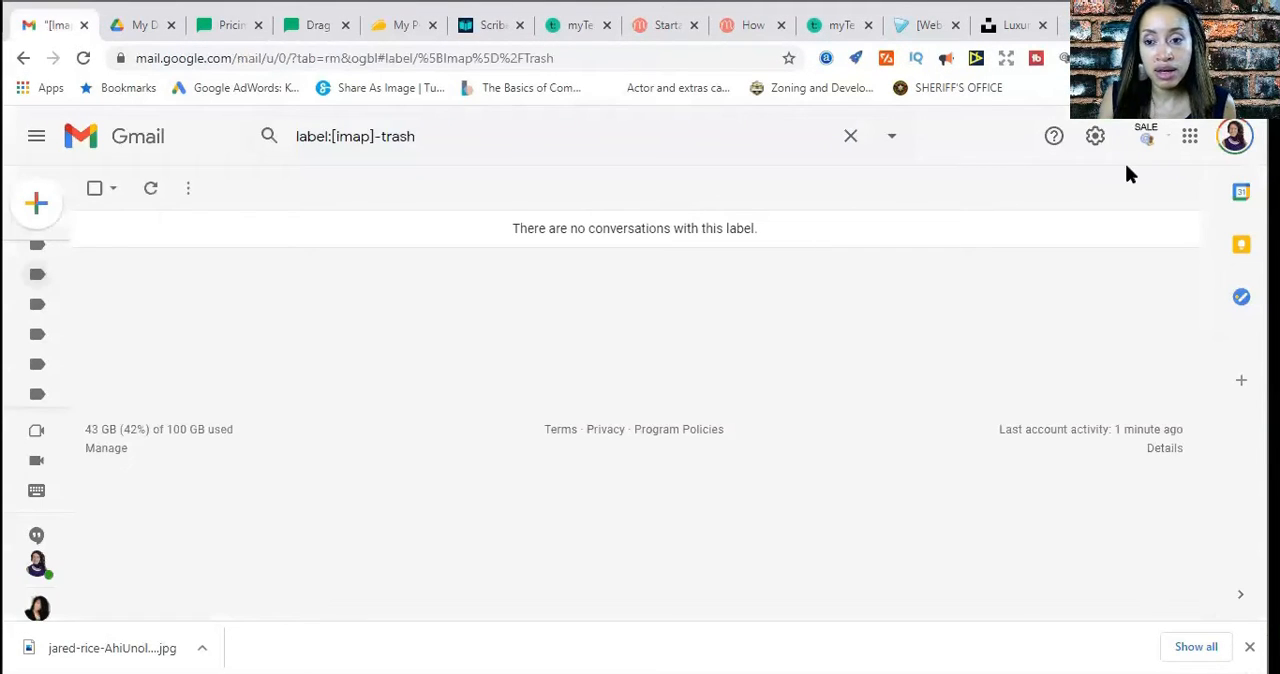
left_click(1189, 140)
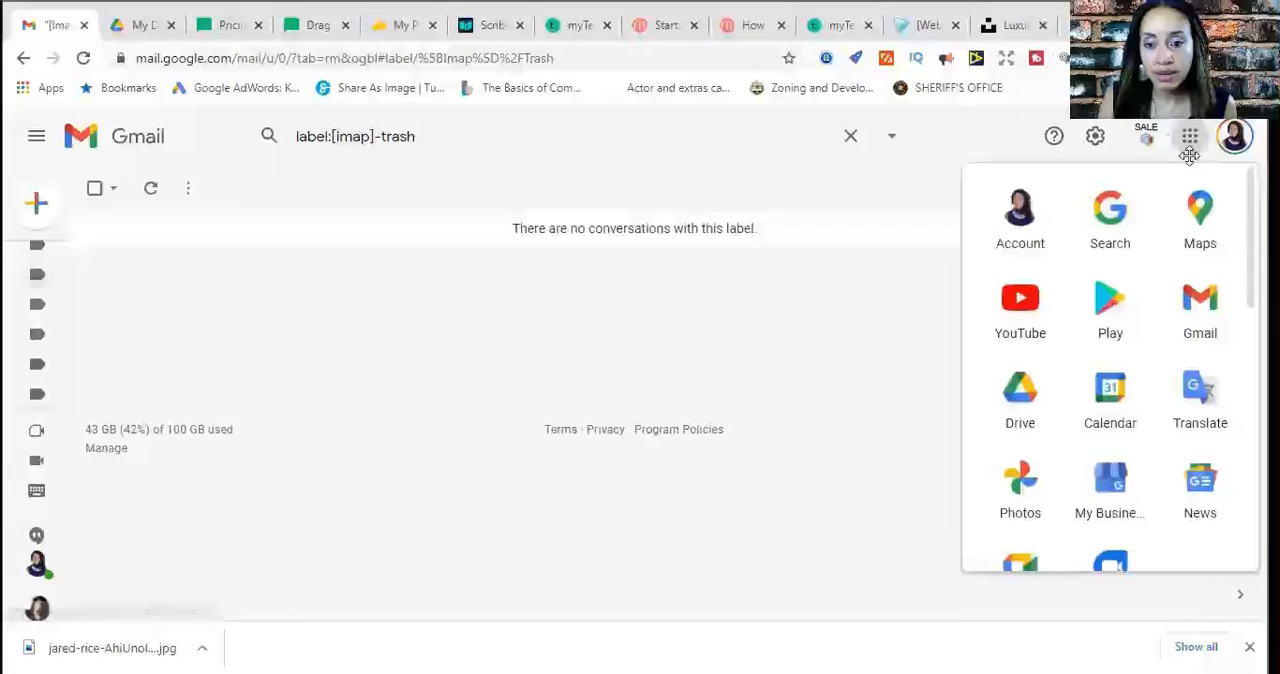
left_click(1022, 432)
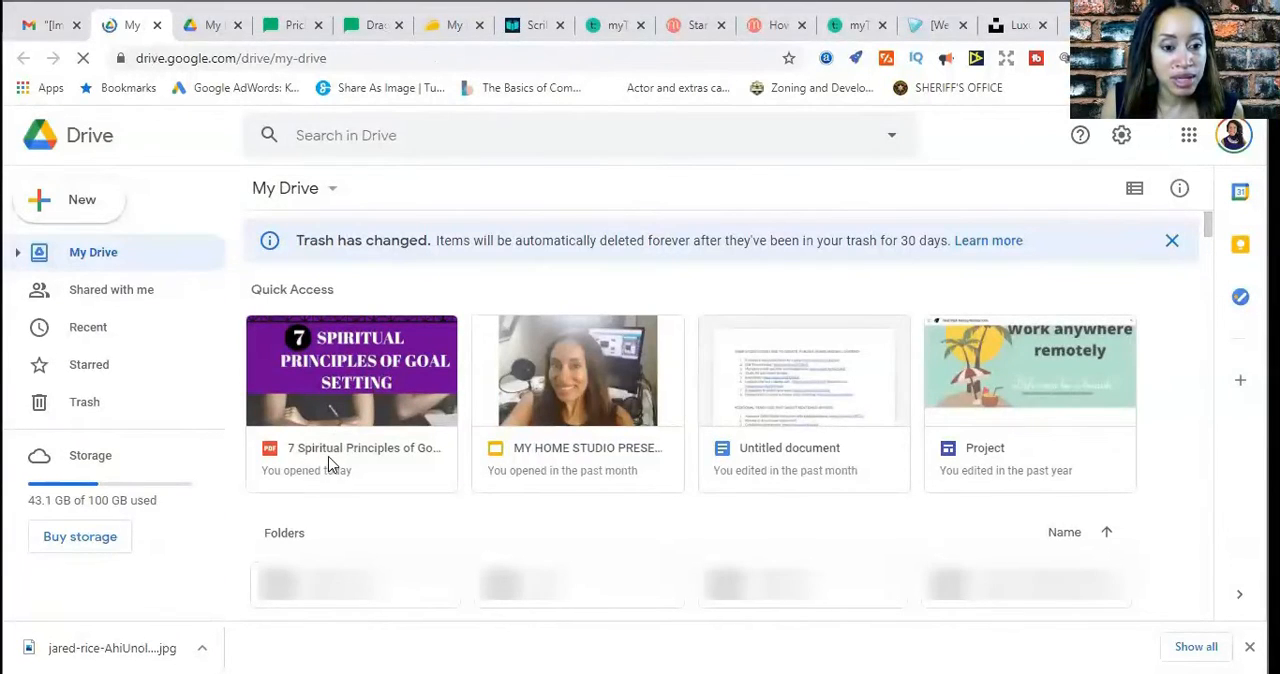
left_click(356, 407)
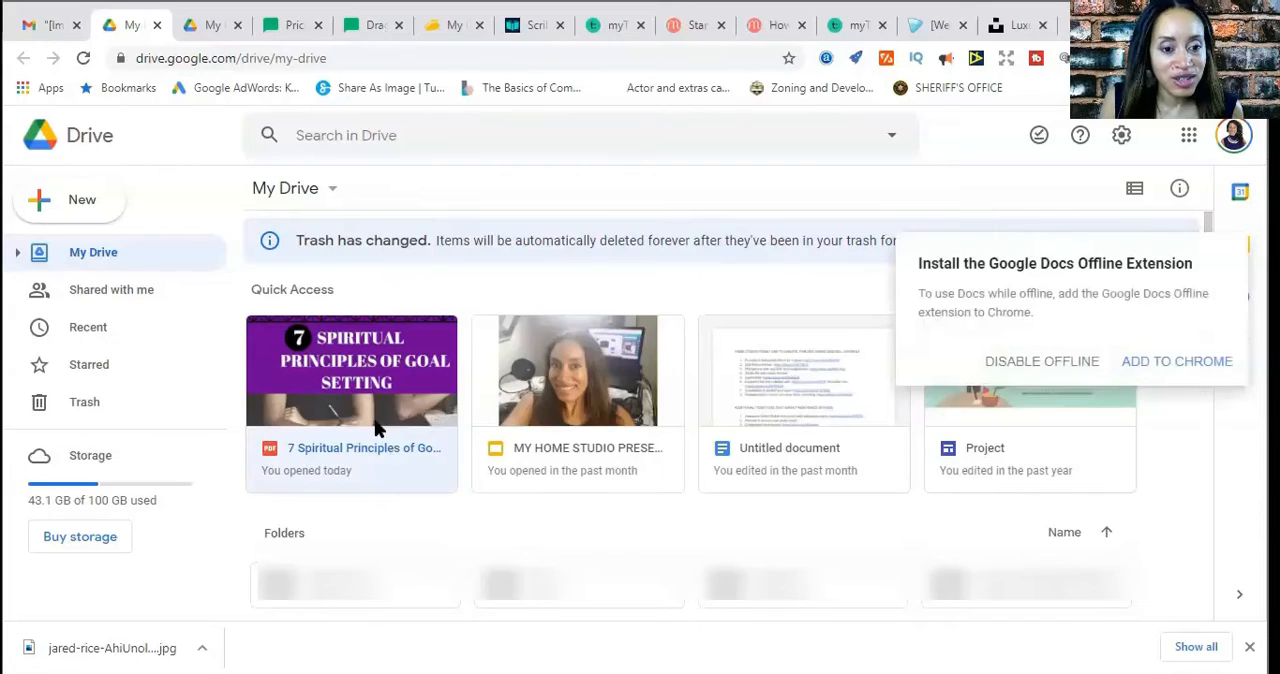
double_click(377, 435)
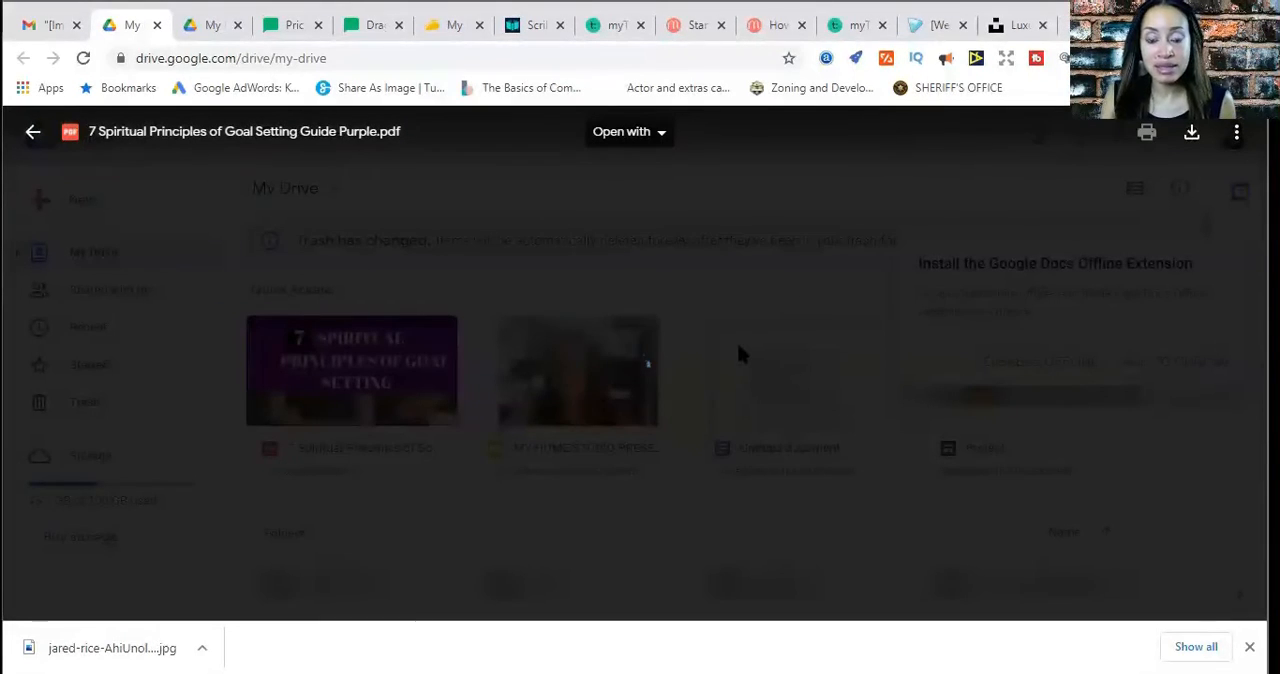
scroll(755, 375, "down", 5)
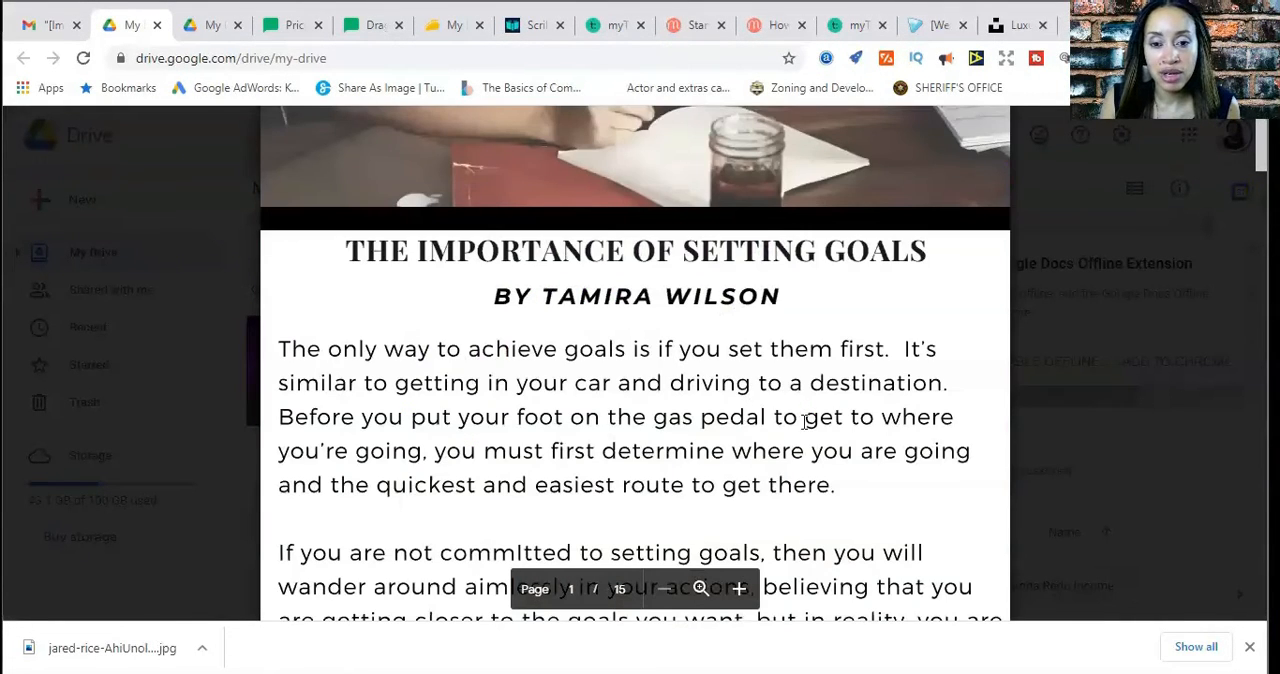
scroll(805, 420, "down", 10)
scroll(806, 417, "up", 12)
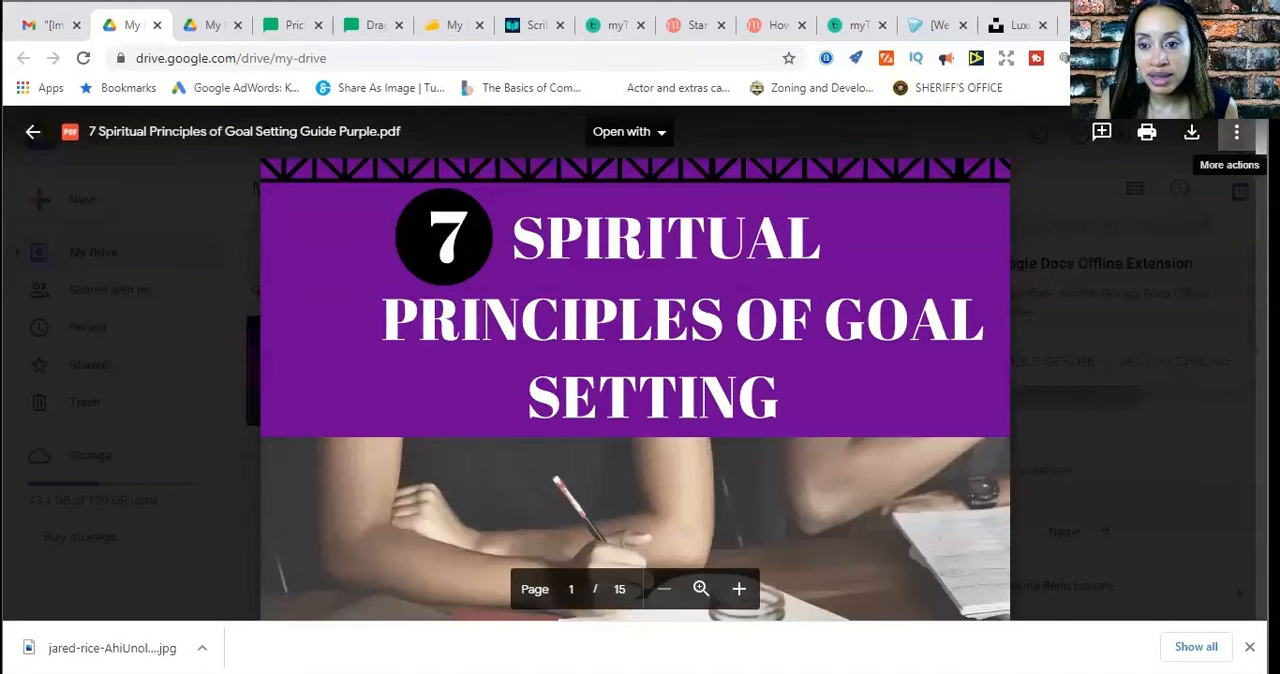
Open the sharing options of the goal setting guide PDF and copy its share link
left_click(1237, 131)
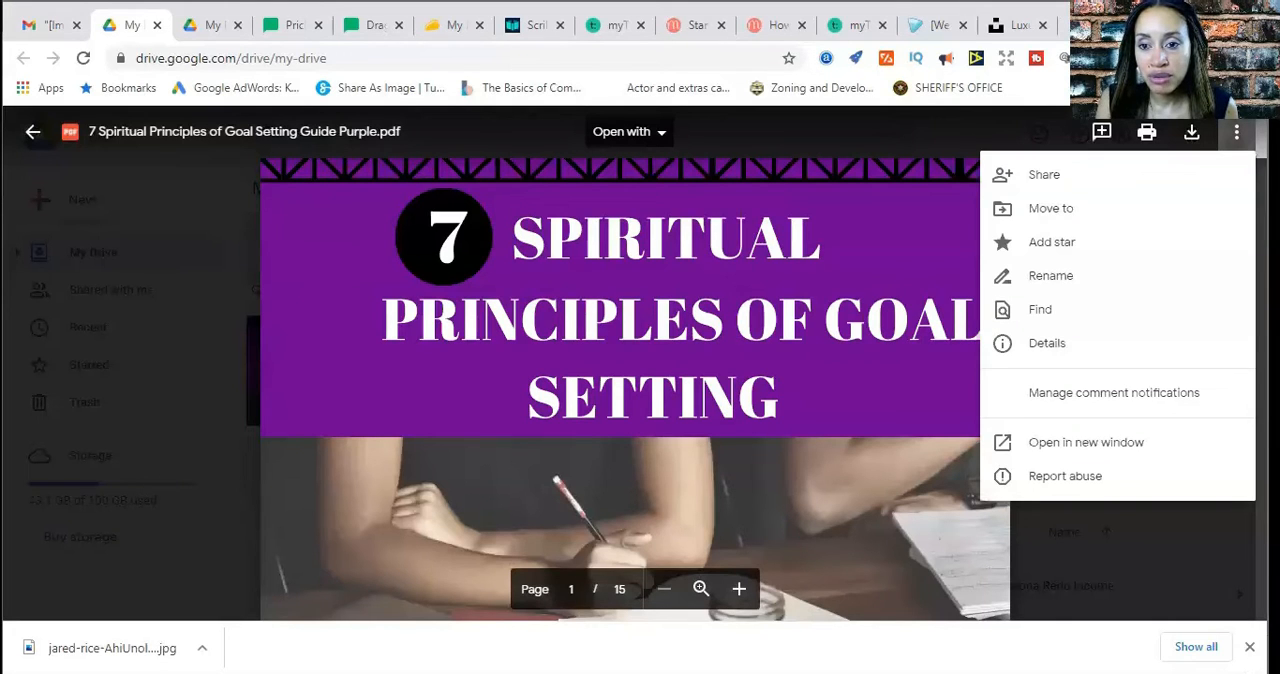
left_click(1048, 180)
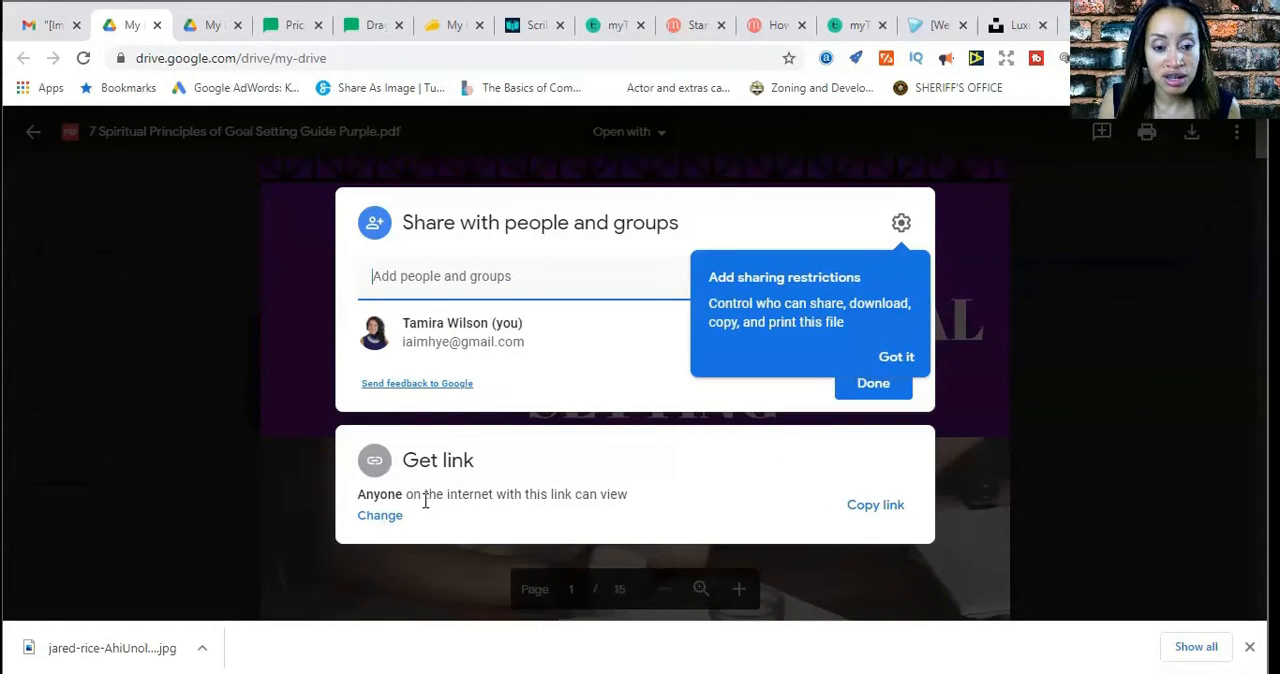
left_click(874, 508)
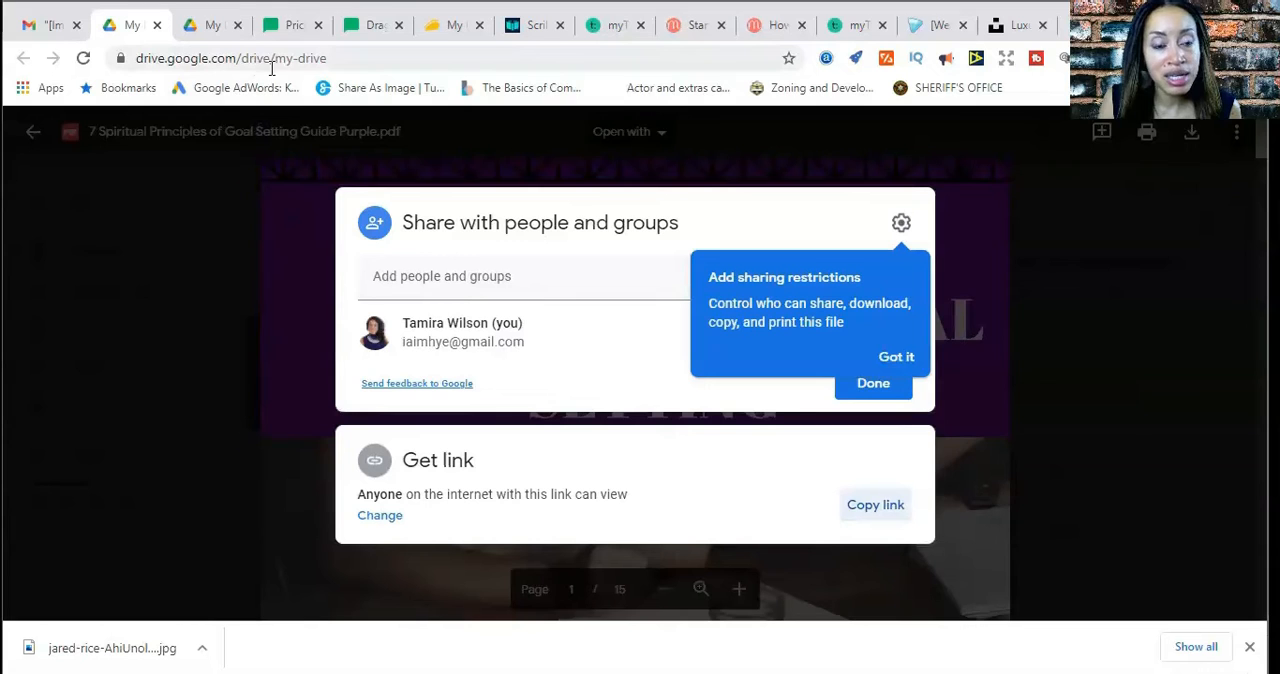
Return to the MailerLite landing page editor, paste the PDF's share link as the button's redirect URL, and save the signup form block
left_click(366, 36)
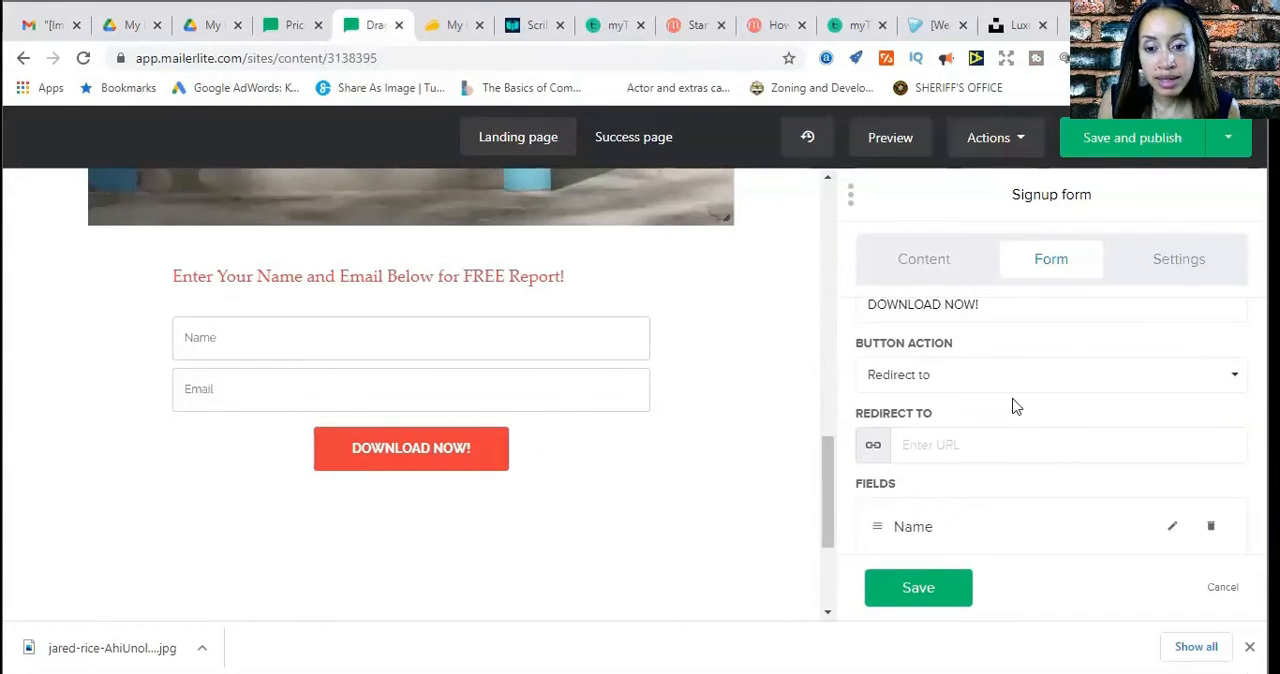
right_click(915, 449)
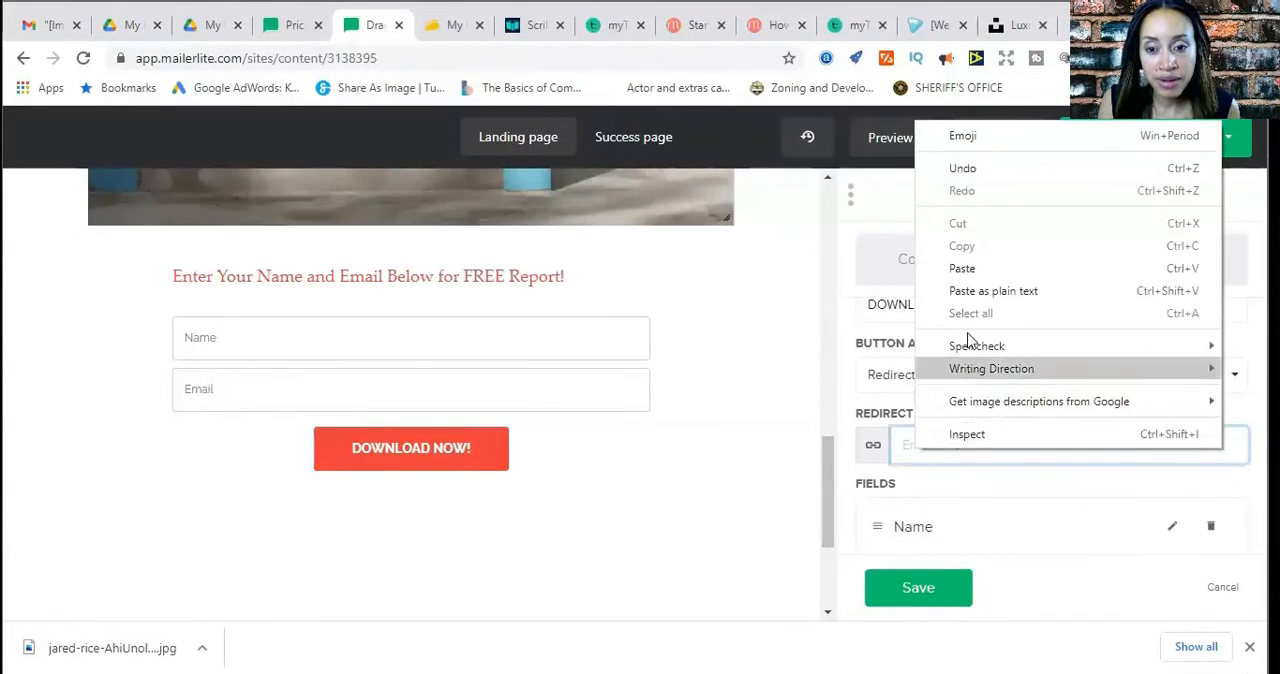
left_click(962, 268)
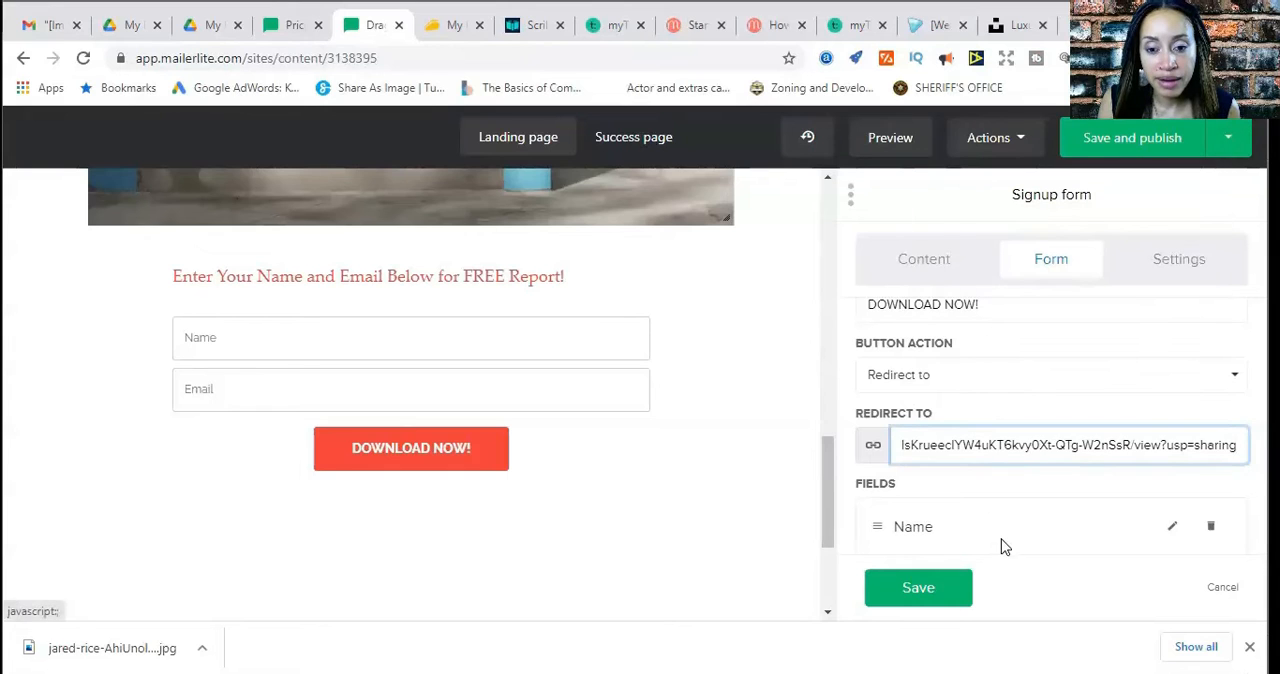
scroll(1001, 406, "up", 1)
scroll(1001, 406, "down", 3)
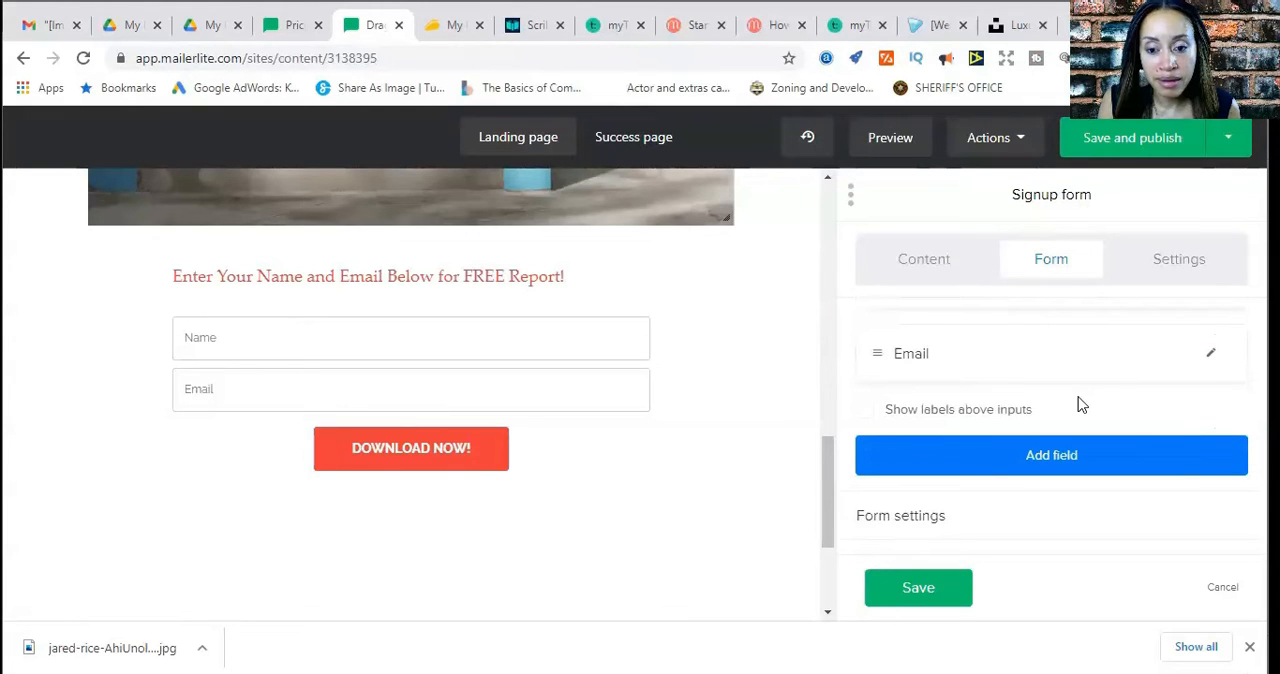
scroll(1080, 404, "up", 2)
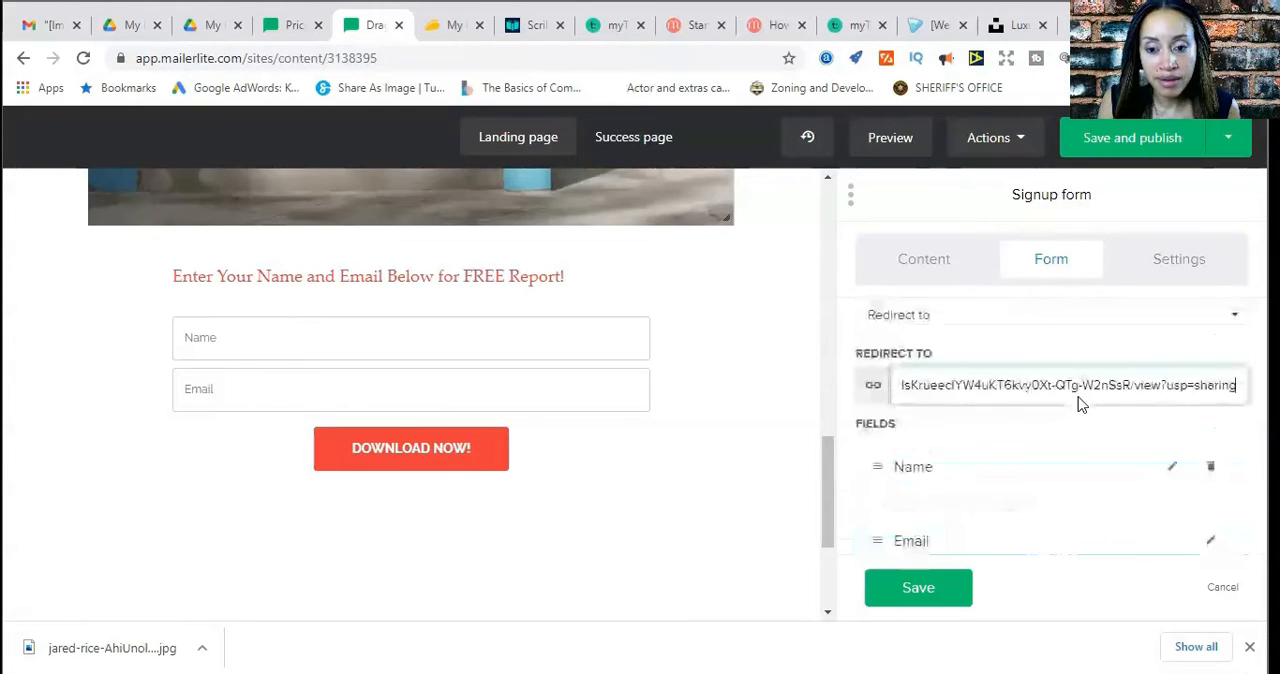
left_click(928, 604)
Review the landing page's house image and signup form, and examine the page settings from page options to the design elements
scroll(715, 530, "up", 10)
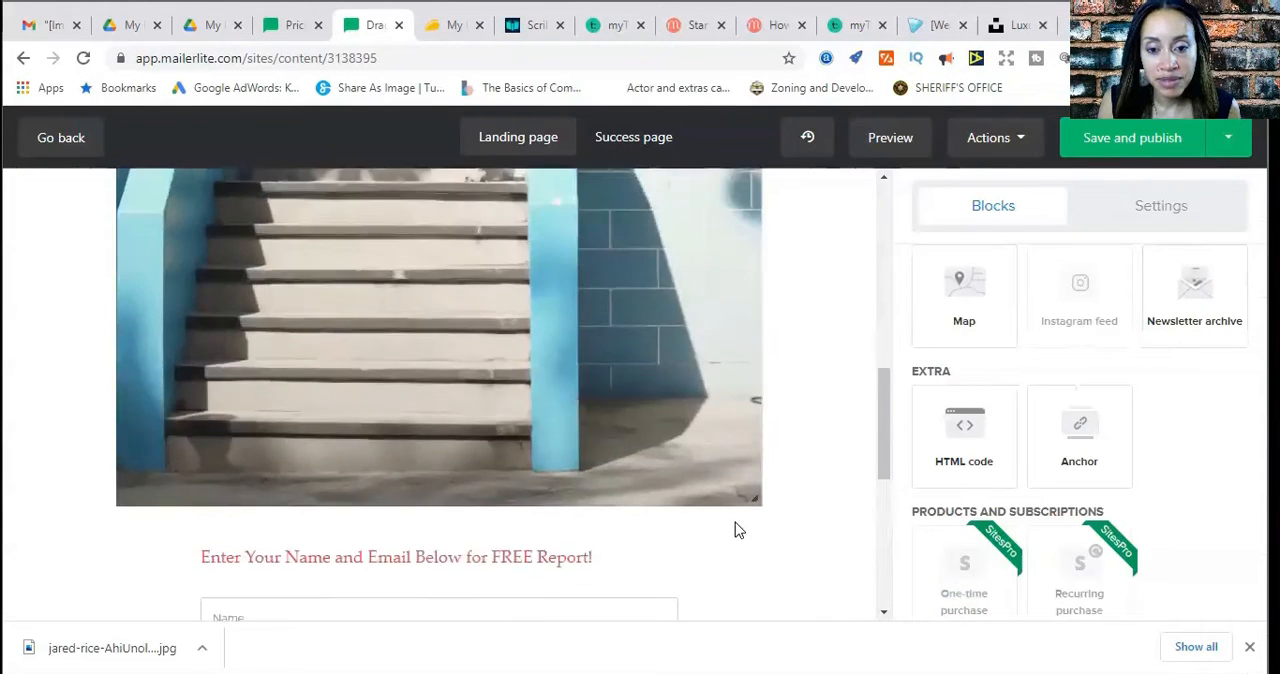
scroll(942, 520, "up", 5)
scroll(942, 520, "up", 5)
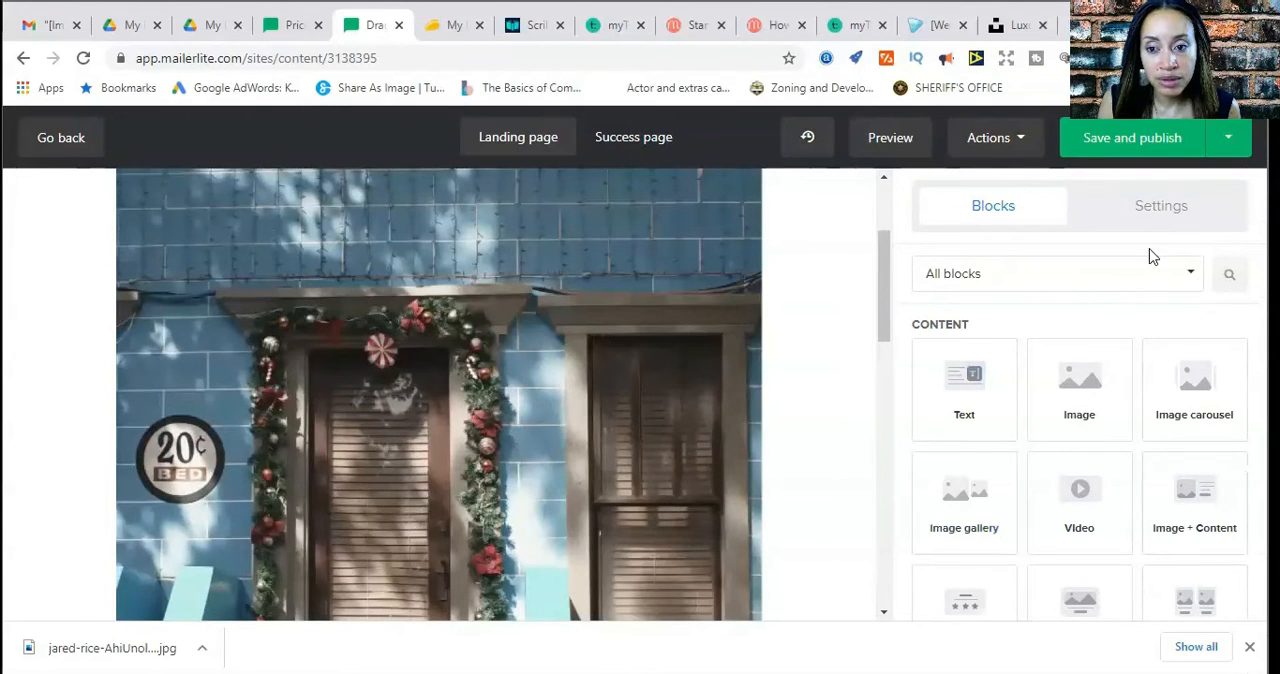
left_click(1145, 215)
scroll(903, 449, "down", 10)
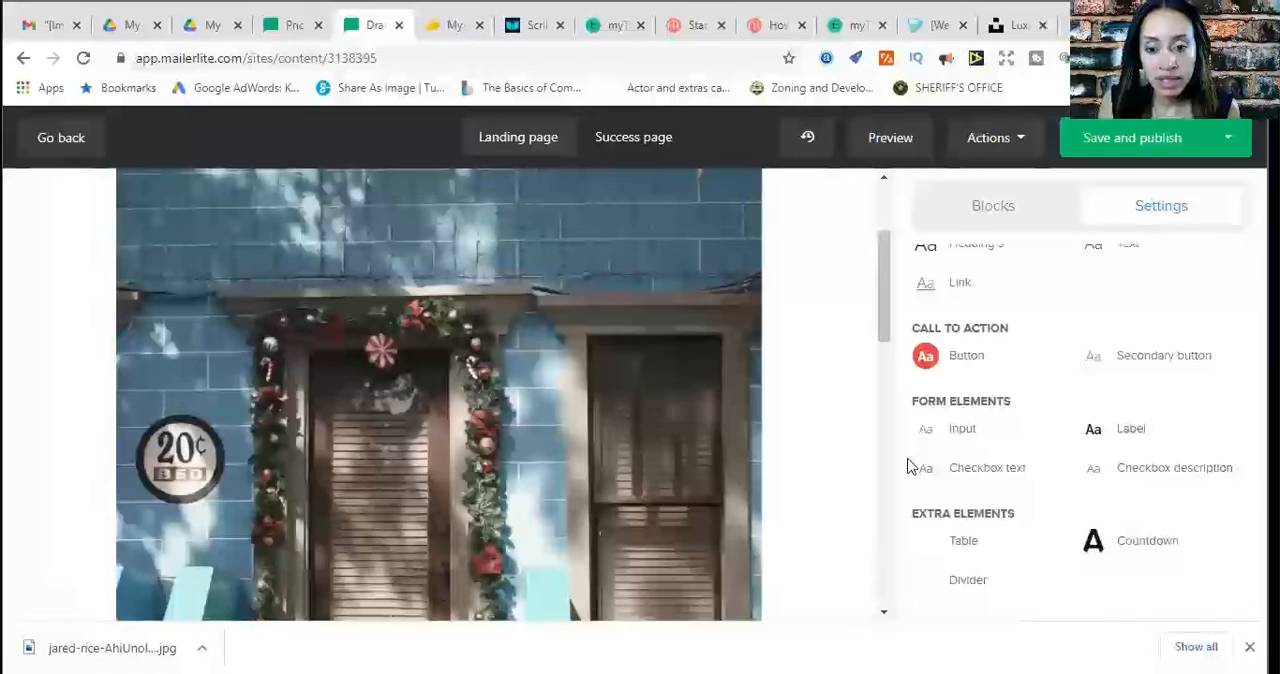
scroll(907, 466, "up", 5)
scroll(907, 464, "down", 3)
scroll(778, 463, "down", 5)
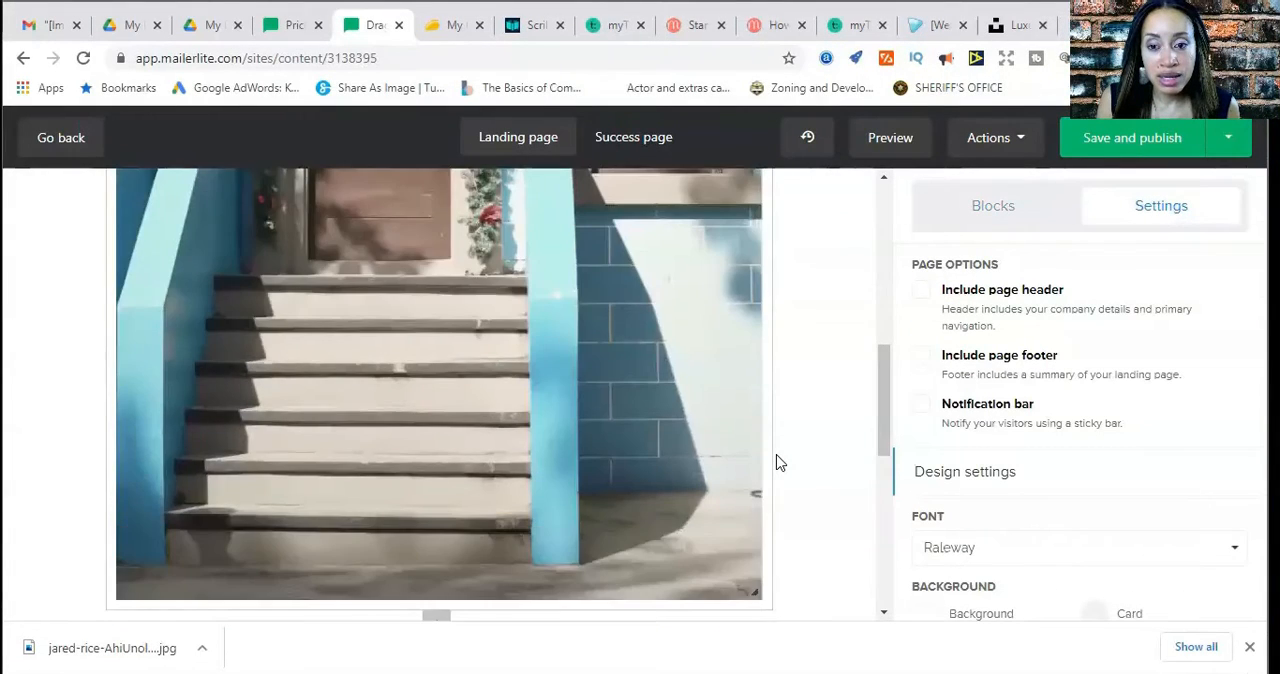
scroll(778, 463, "down", 5)
scroll(778, 463, "up", 2)
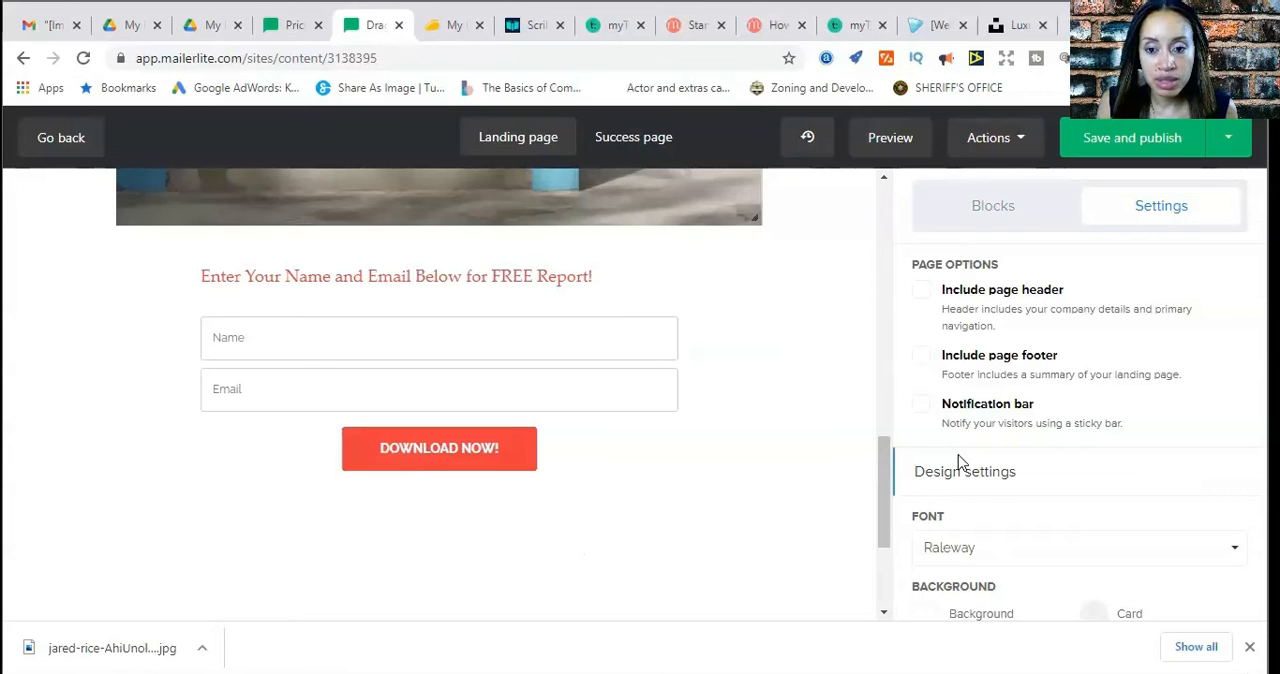
scroll(958, 462, "down", 5)
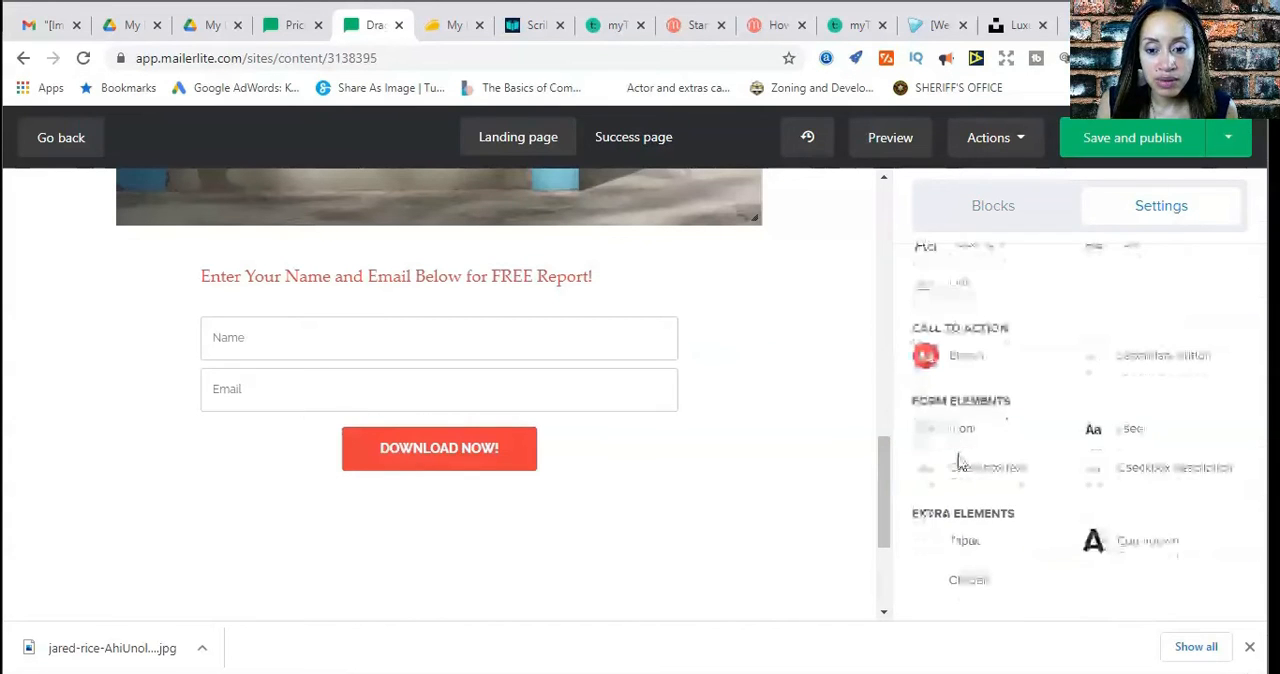
scroll(960, 462, "up", 5)
Open the signup form's form settings and enable the Privacy policy statement
left_click(467, 455)
left_click(467, 455)
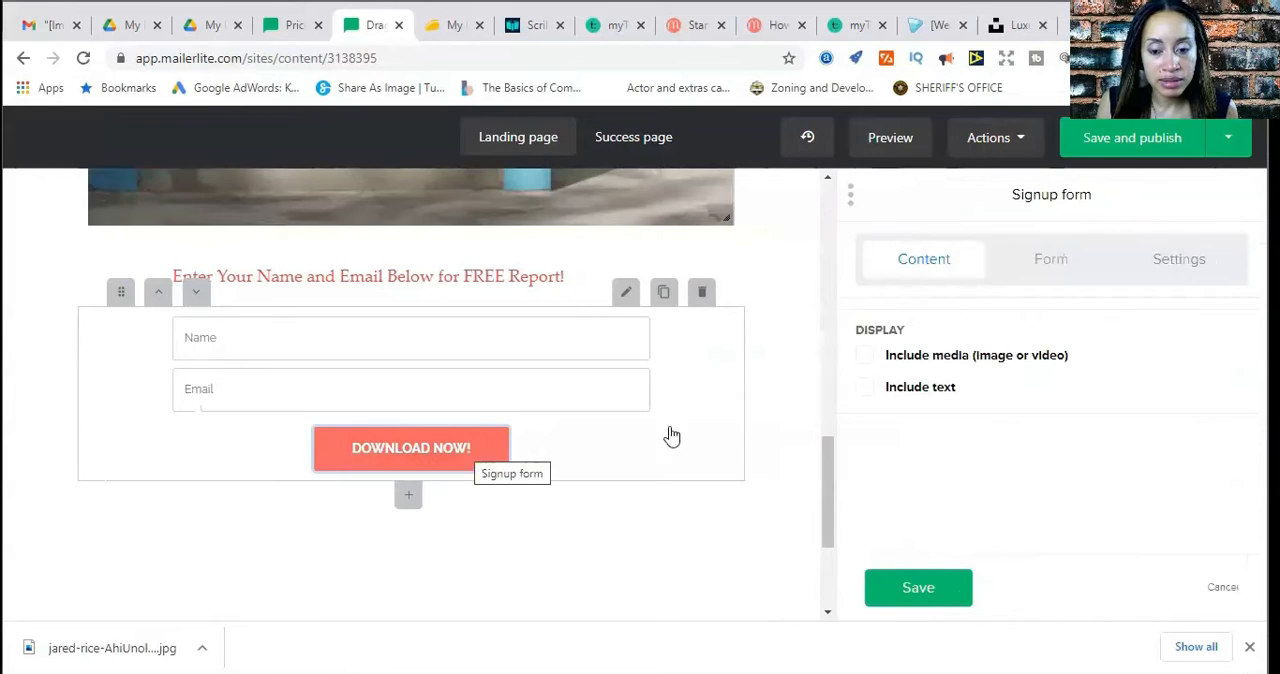
left_click(1066, 275)
scroll(1030, 398, "down", 1)
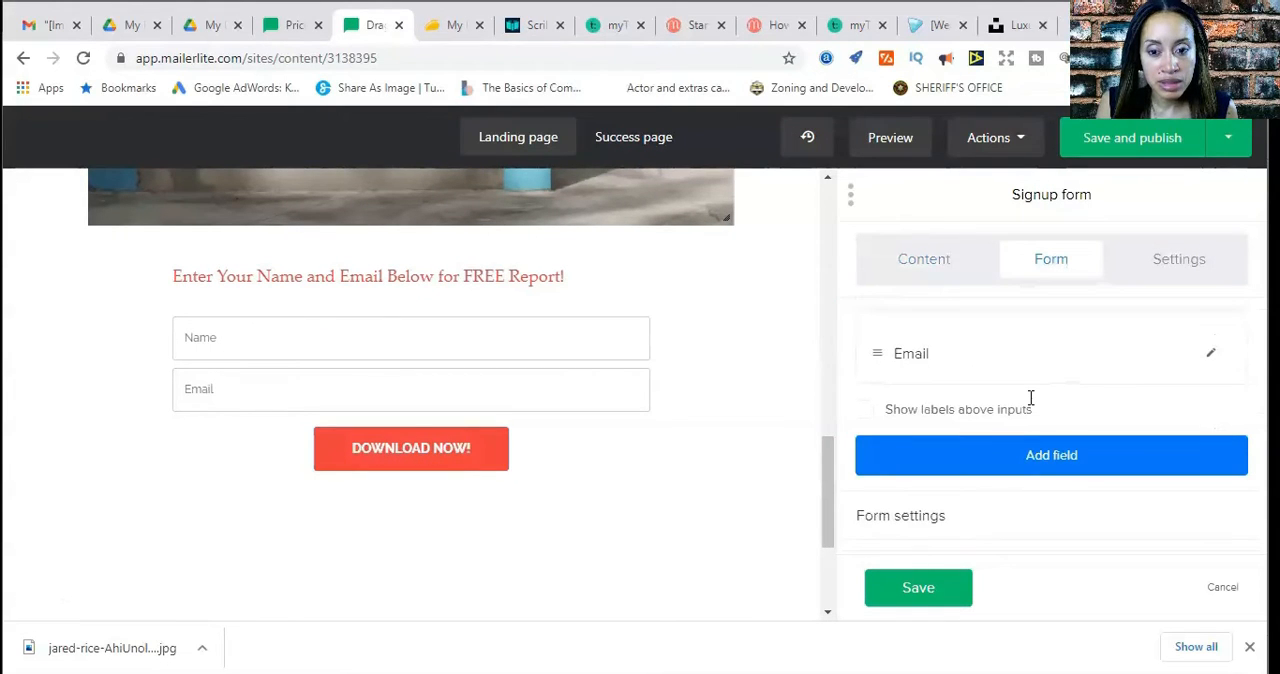
left_click(907, 521)
scroll(909, 521, "up", 3)
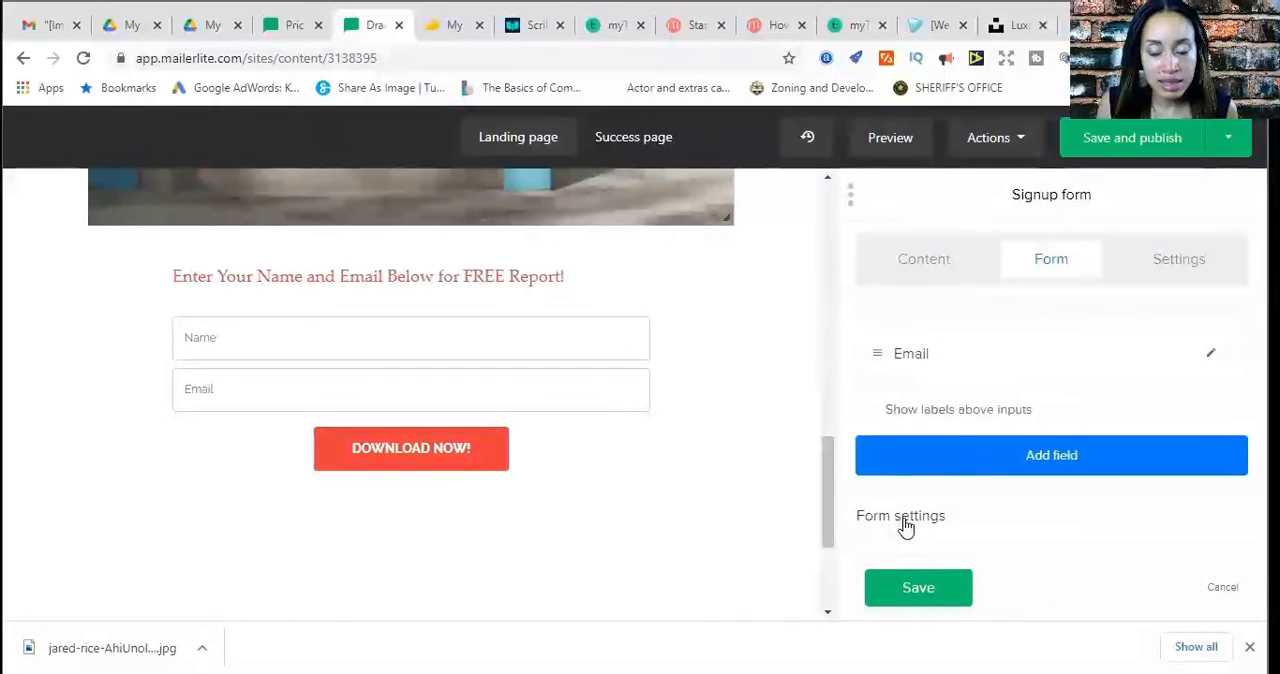
left_click(909, 530)
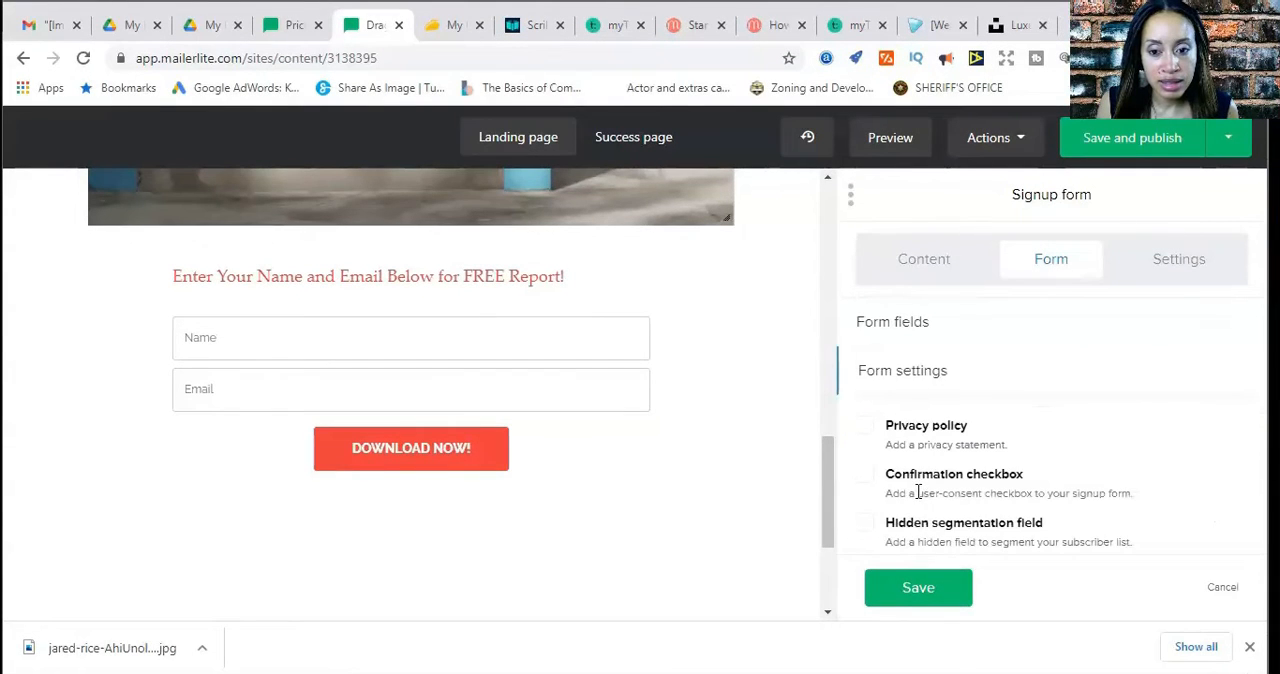
scroll(917, 492, "down", 2)
scroll(915, 470, "up", 2)
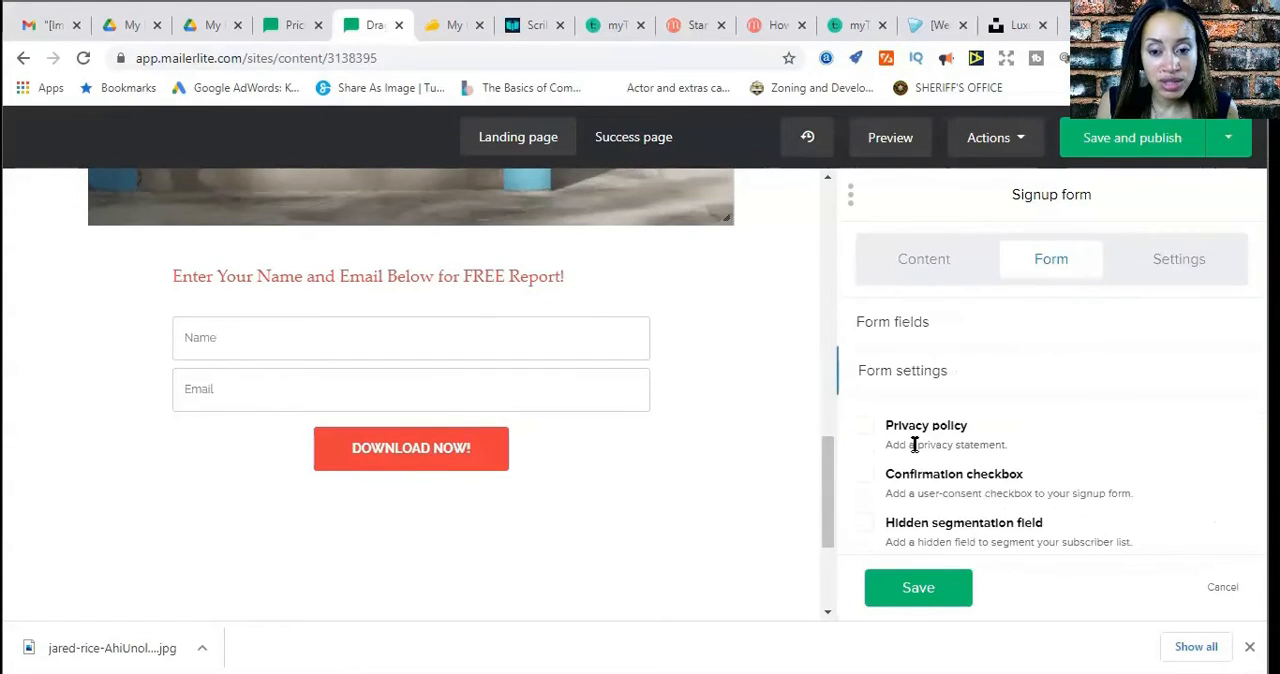
scroll(913, 444, "down", 1)
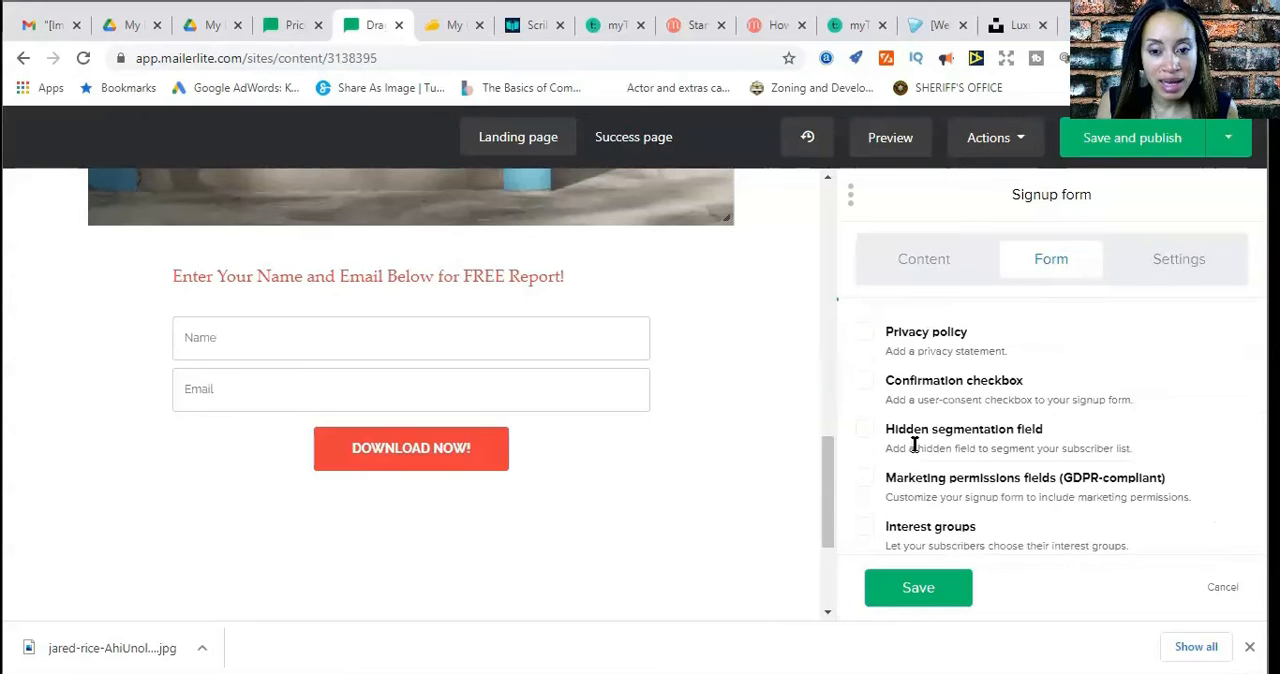
left_click(865, 334)
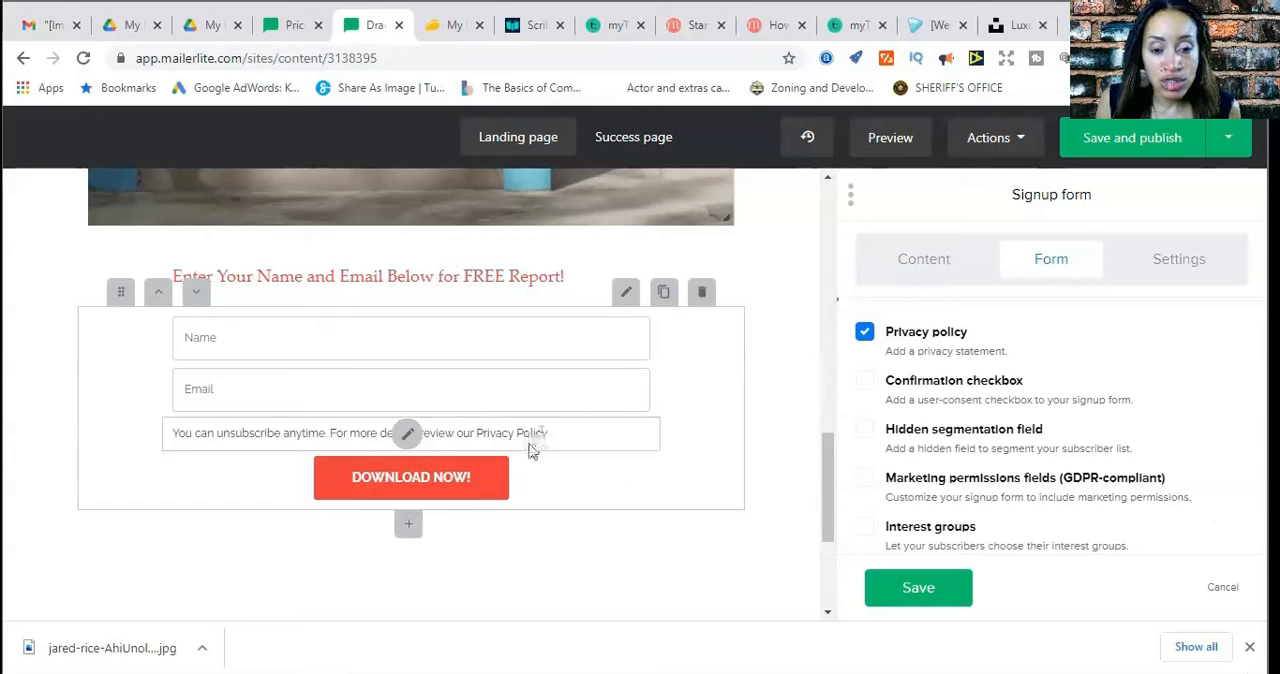
Select the words Privacy Policy in the form's privacy statement and look at the link options
double_click(488, 433)
left_click_drag(530, 435, 597, 451)
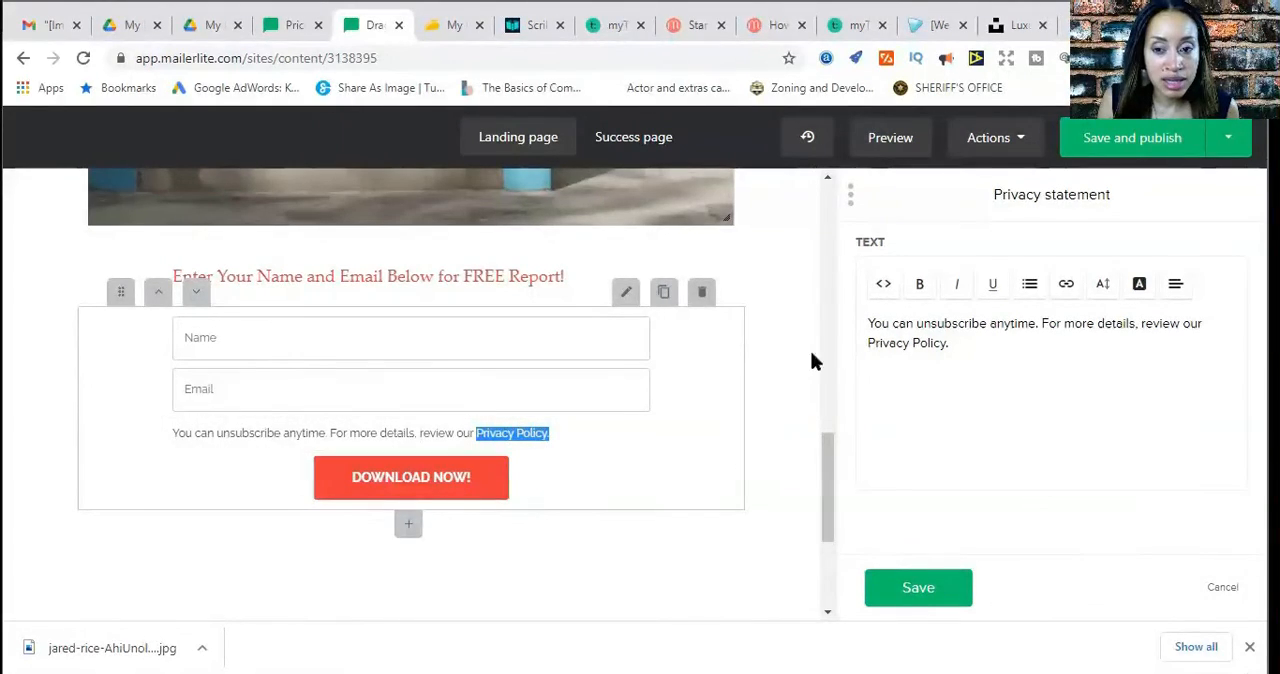
left_click(1068, 288)
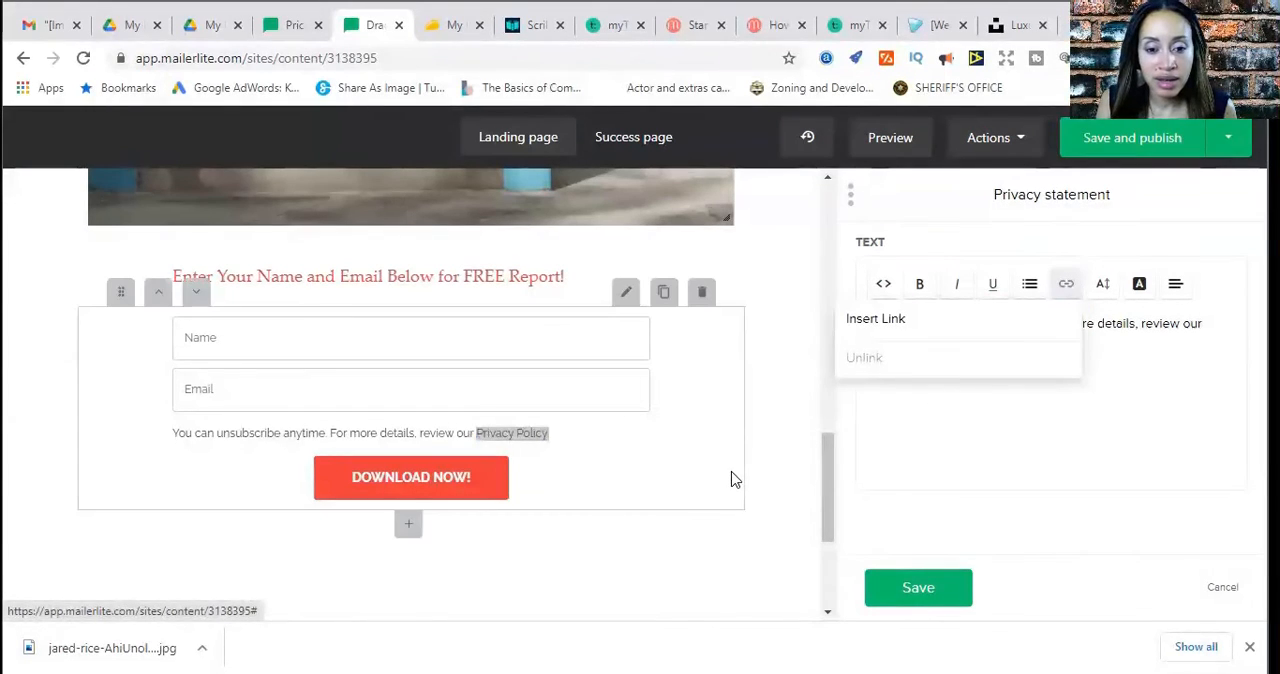
left_click(804, 418)
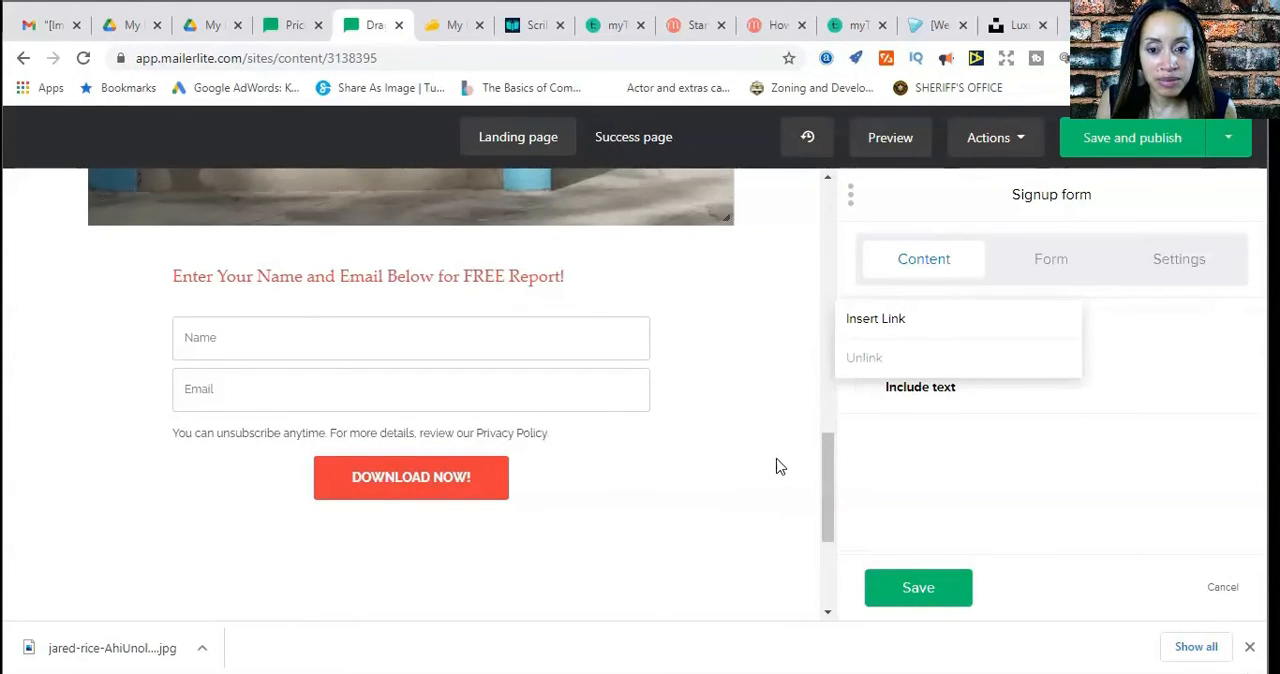
Review the landing page from the house image through the signup form and privacy statement to the page's end
scroll(777, 468, "up", 2)
scroll(778, 468, "down", 5)
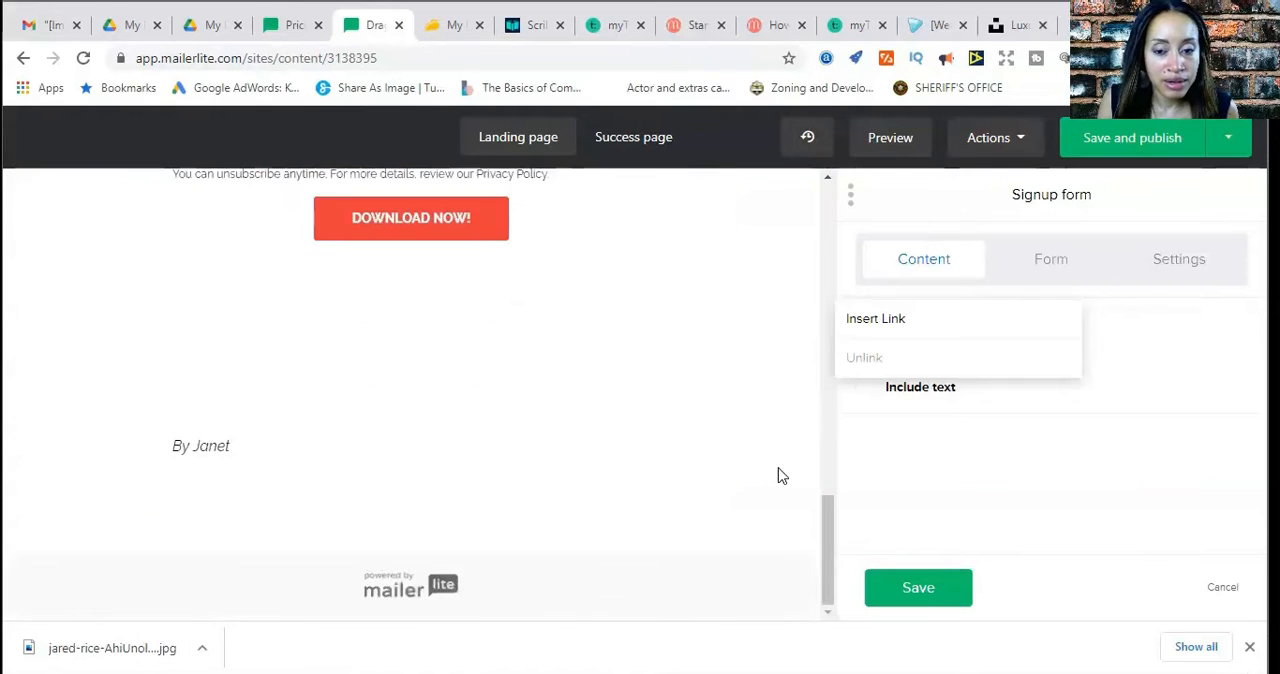
scroll(778, 466, "up", 11)
scroll(778, 464, "down", 4)
scroll(778, 464, "down", 5)
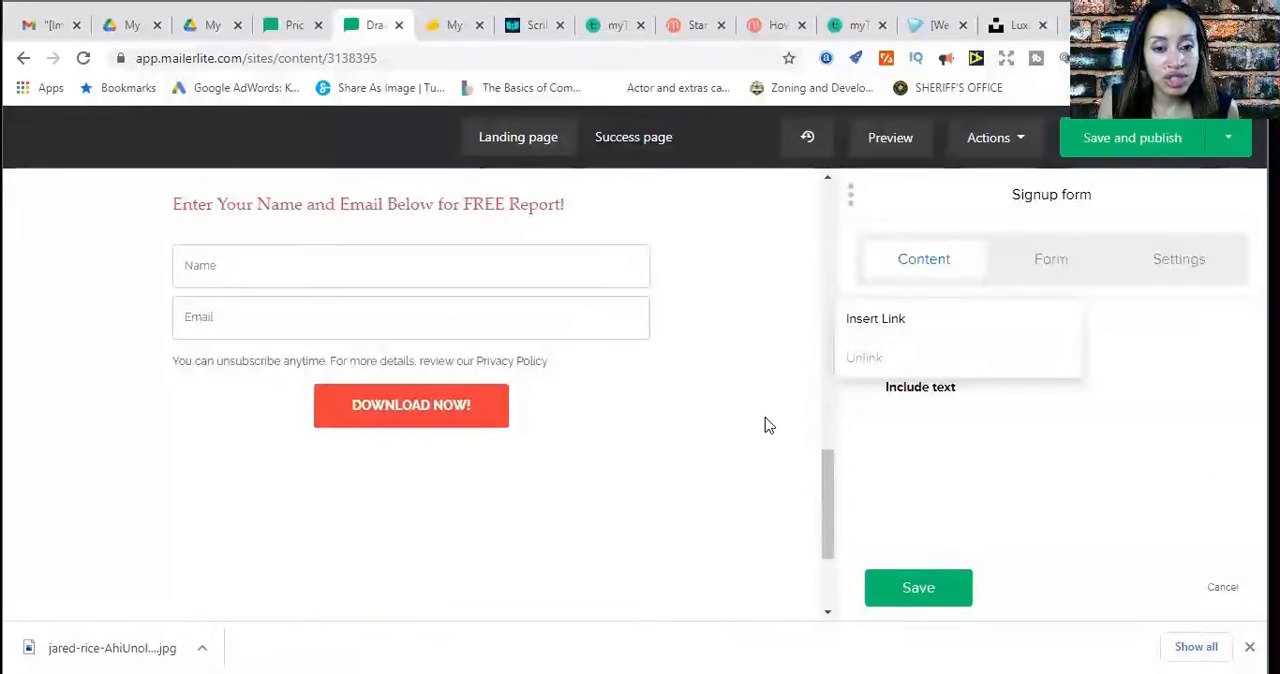
scroll(766, 426, "up", 4)
scroll(767, 430, "down", 5)
scroll(767, 430, "up", 4)
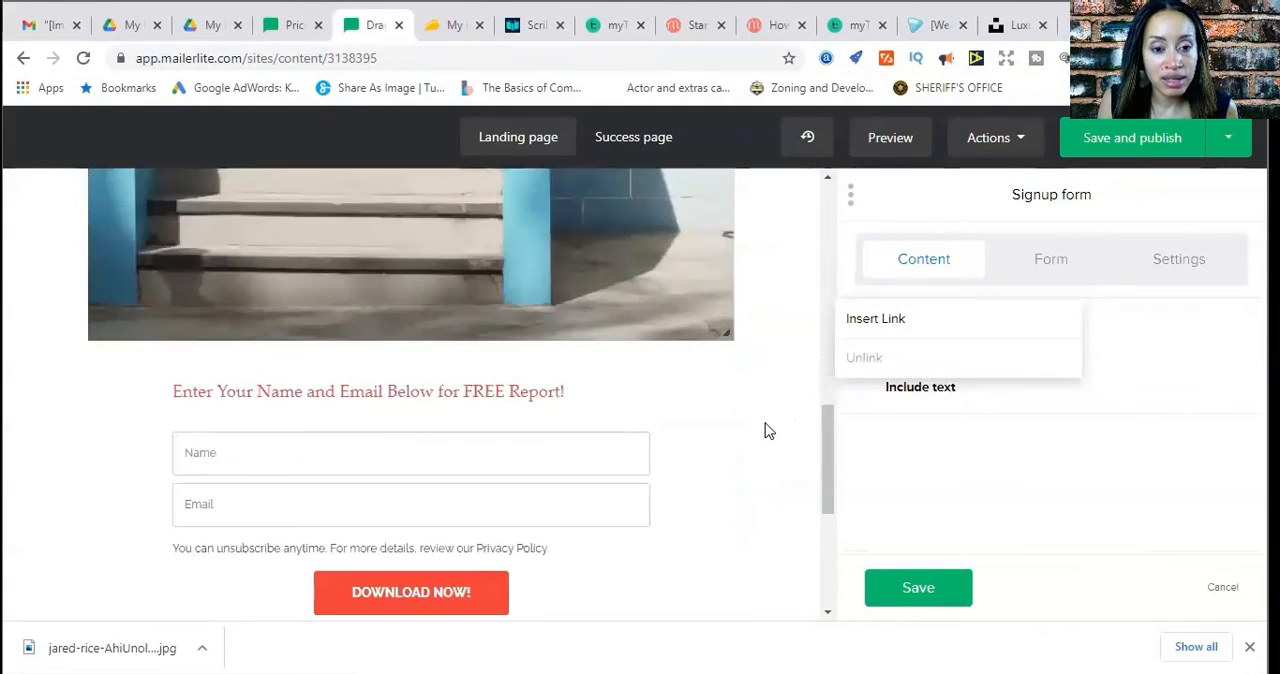
scroll(767, 430, "down", 3)
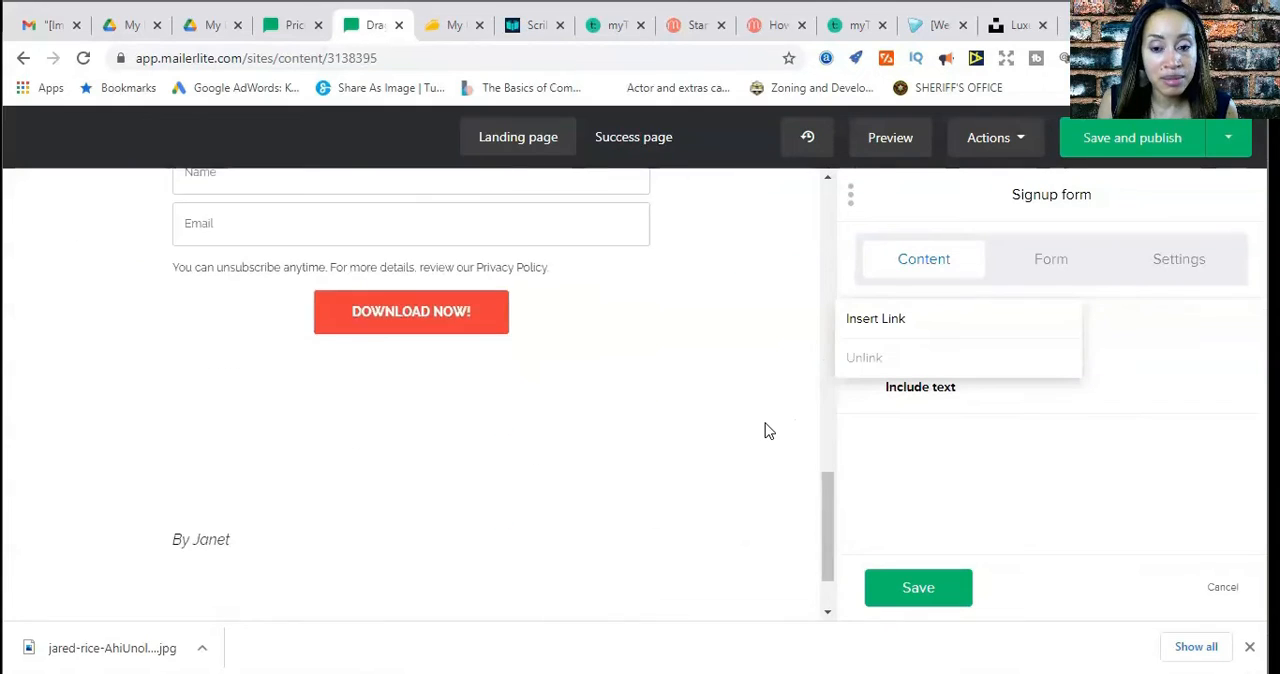
scroll(767, 430, "up", 4)
scroll(767, 430, "down", 3)
scroll(767, 430, "up", 2)
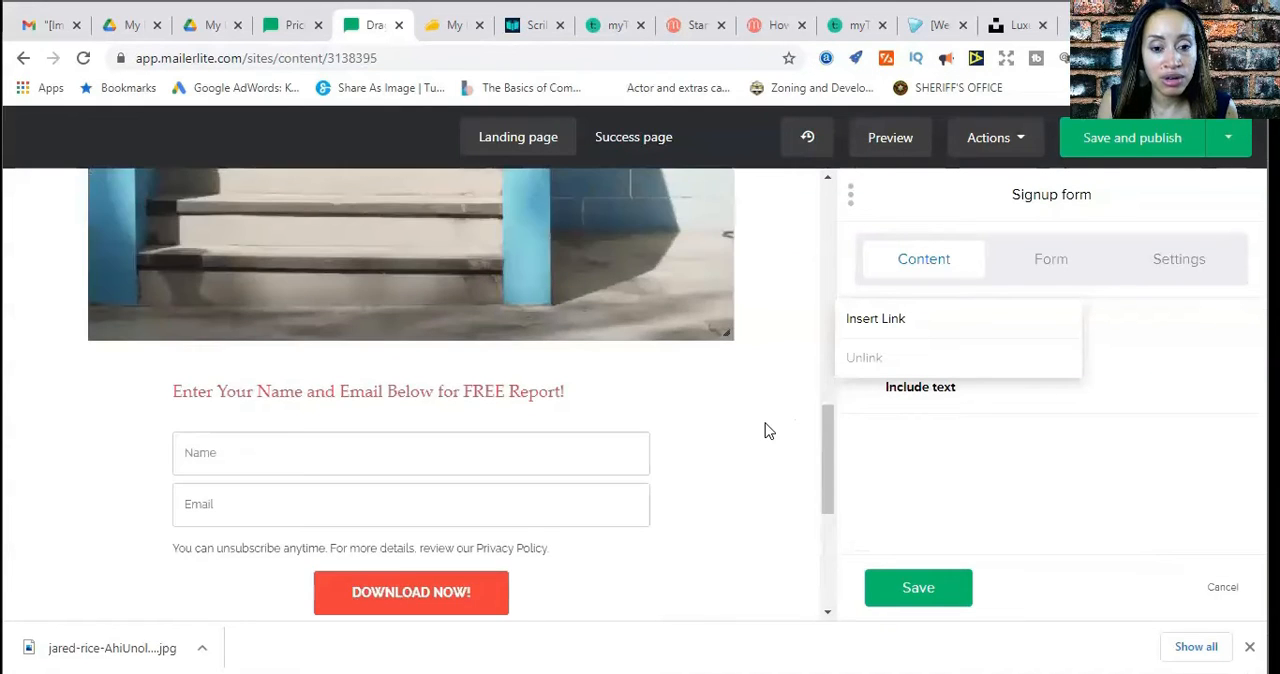
scroll(767, 430, "down", 4)
scroll(767, 430, "up", 1)
scroll(767, 430, "up", 2)
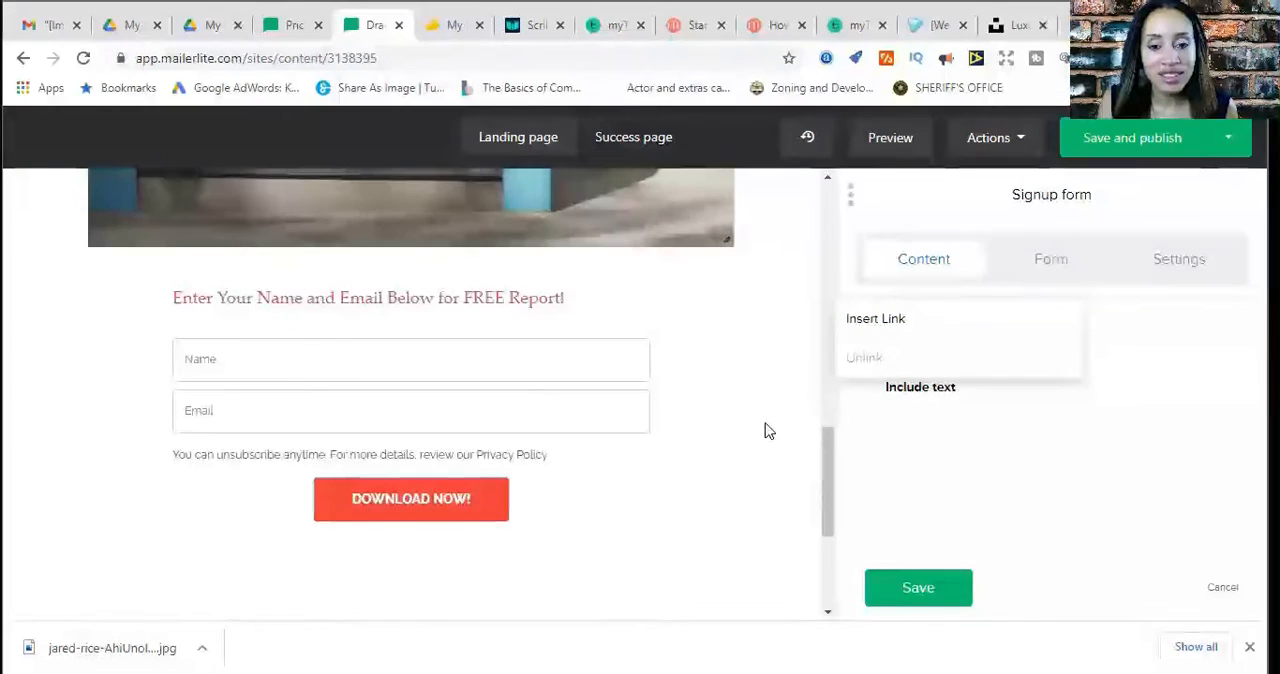
scroll(767, 430, "down", 3)
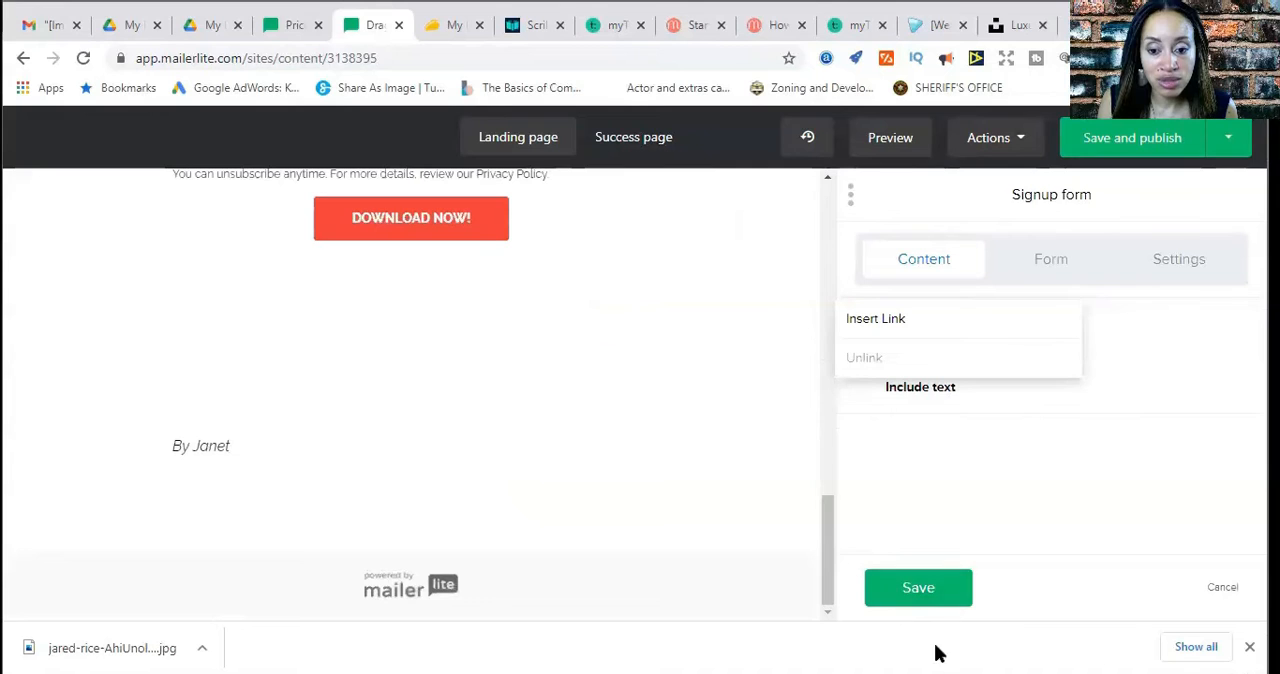
Save the signup form block with its privacy statement
left_click(908, 601)
scroll(760, 536, "up", 3)
scroll(757, 534, "down", 3)
scroll(757, 534, "up", 3)
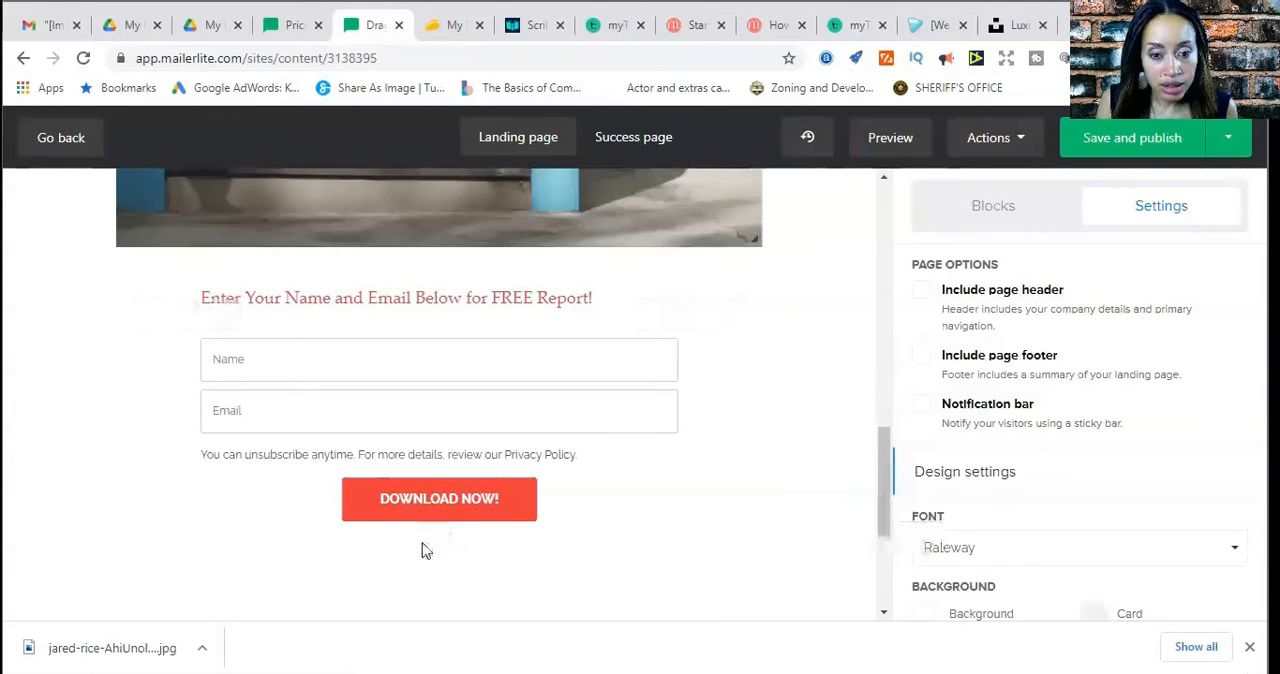
Reopen the signup form's form settings and examine the remaining options from the confirmation checkbox to reCAPTCHA
left_click(460, 525)
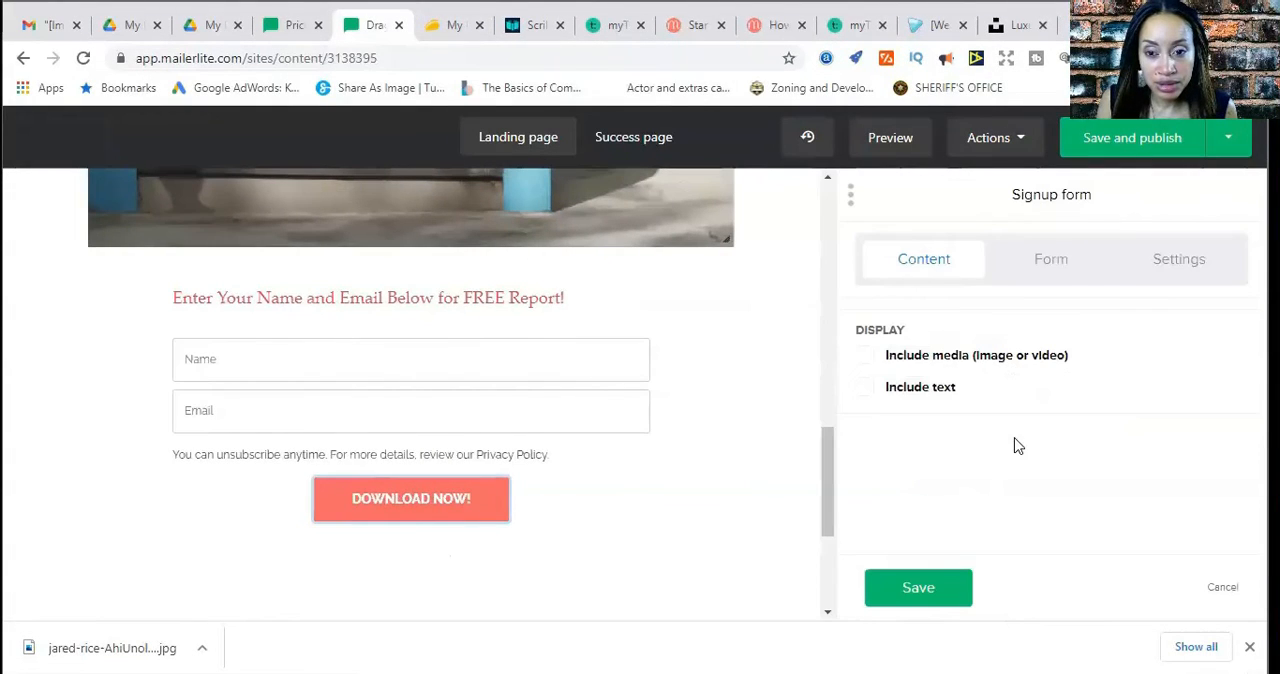
left_click(1052, 262)
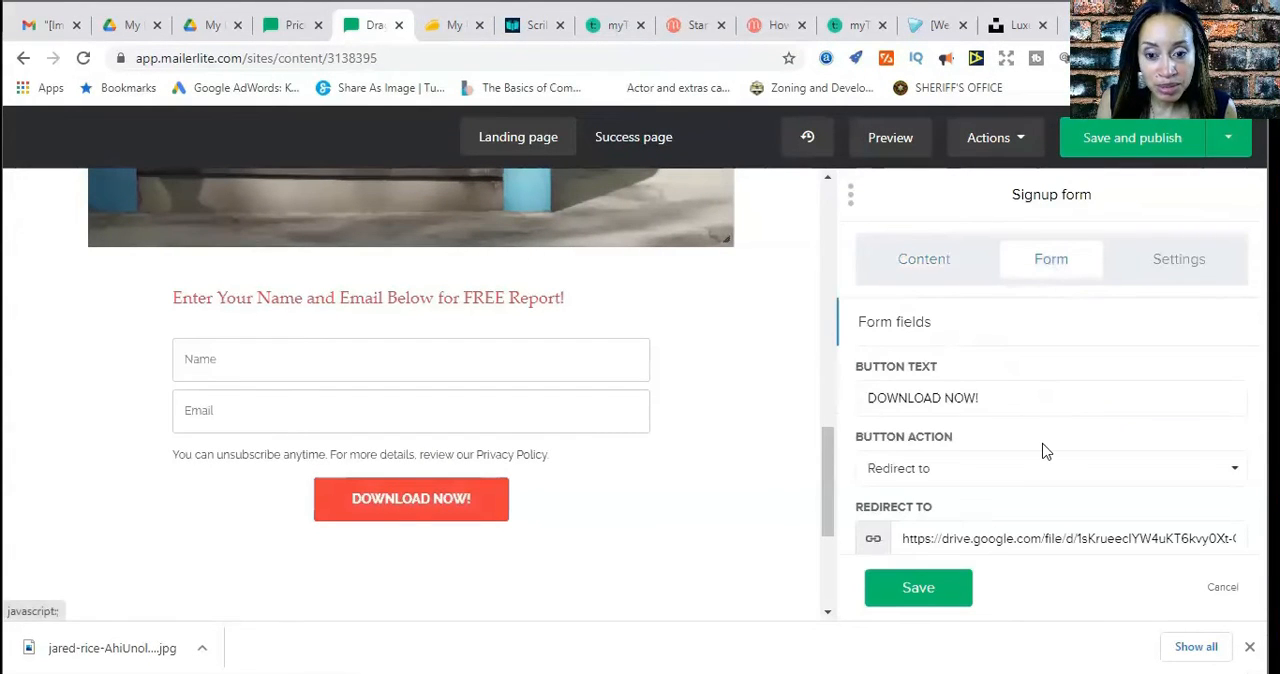
scroll(1043, 451, "down", 3)
scroll(1043, 451, "down", 1)
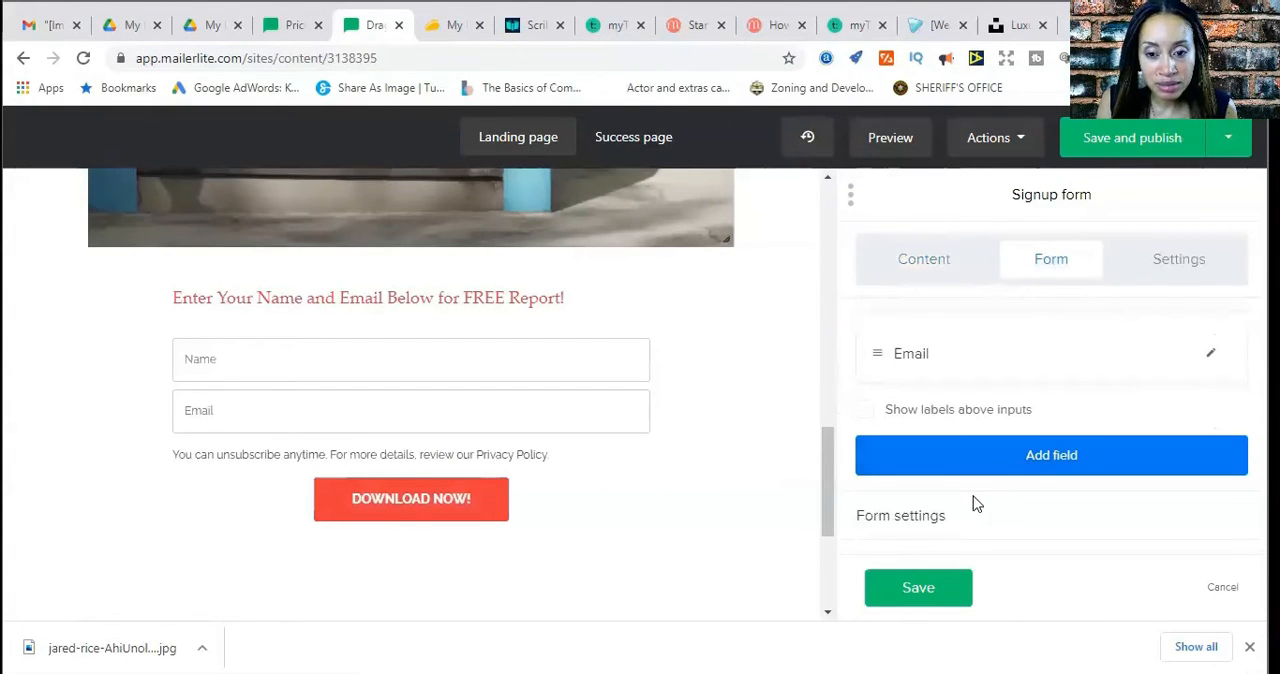
left_click(910, 520)
scroll(930, 510, "down", 3)
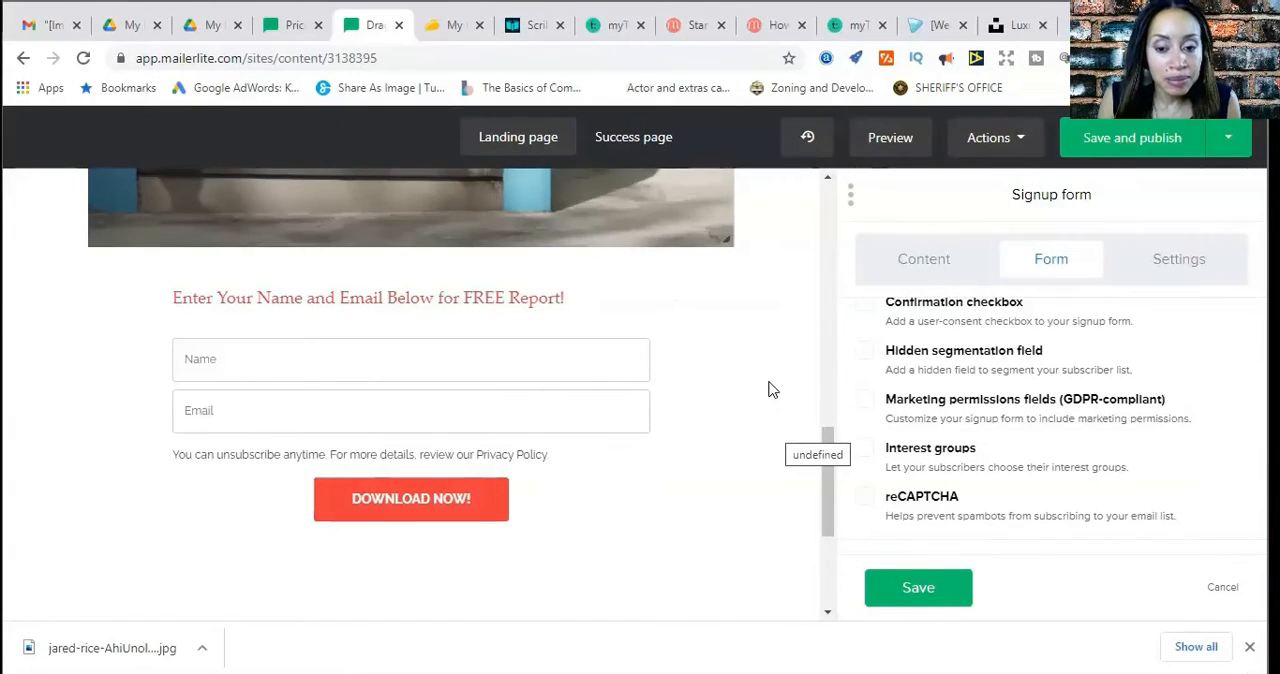
scroll(771, 390, "up", 1)
scroll(771, 390, "up", 1)
scroll(771, 390, "down", 3)
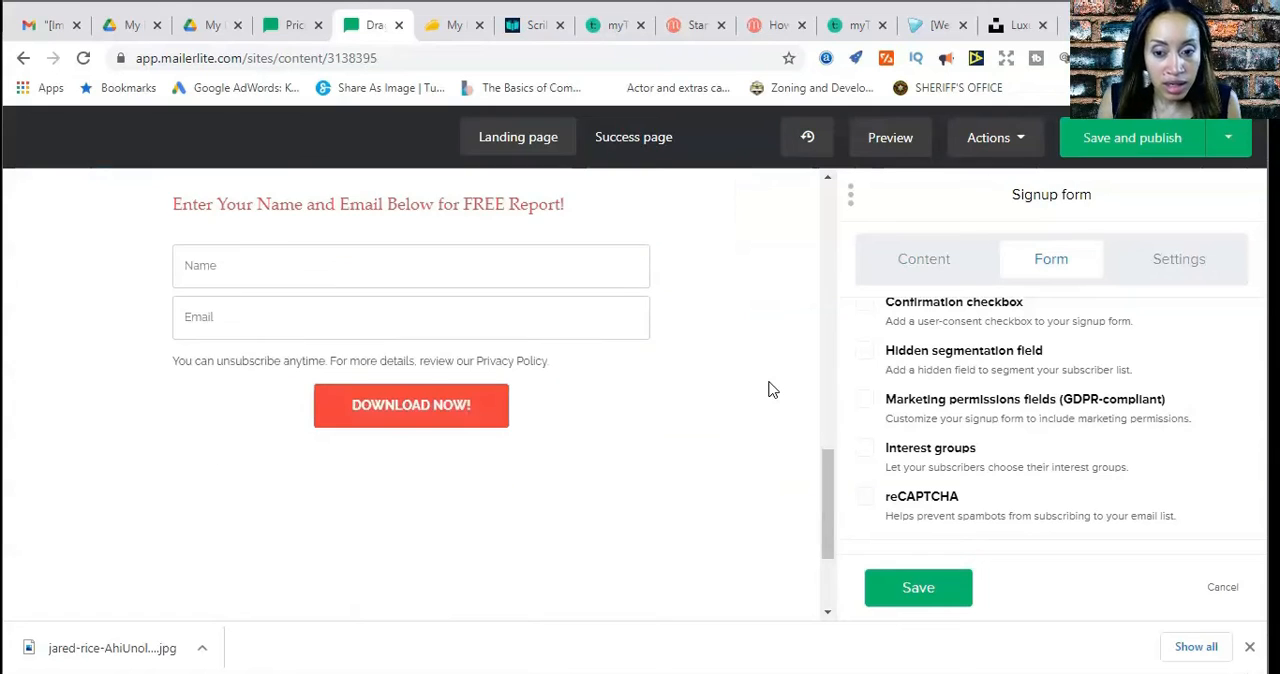
scroll(771, 390, "up", 1)
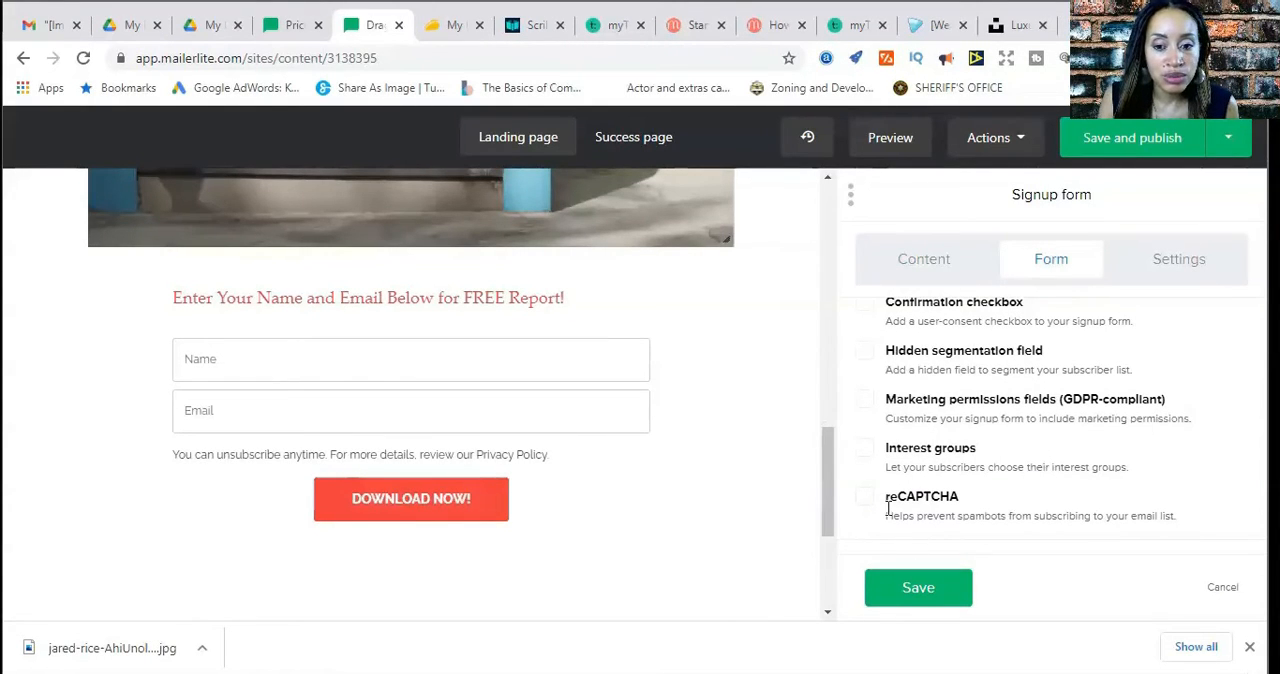
Try the GDPR-compliant marketing permissions fields on the signup form, remove them again, and save the block
left_click(865, 401)
scroll(729, 513, "down", 1)
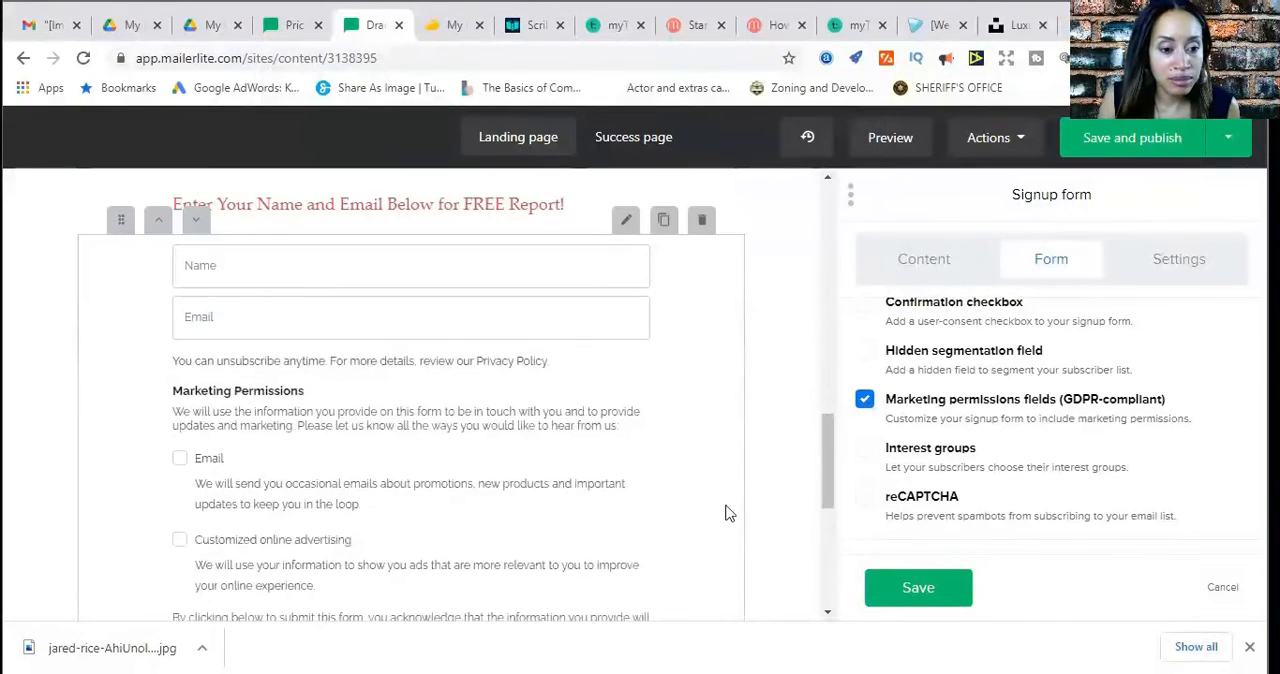
scroll(420, 491, "down", 2)
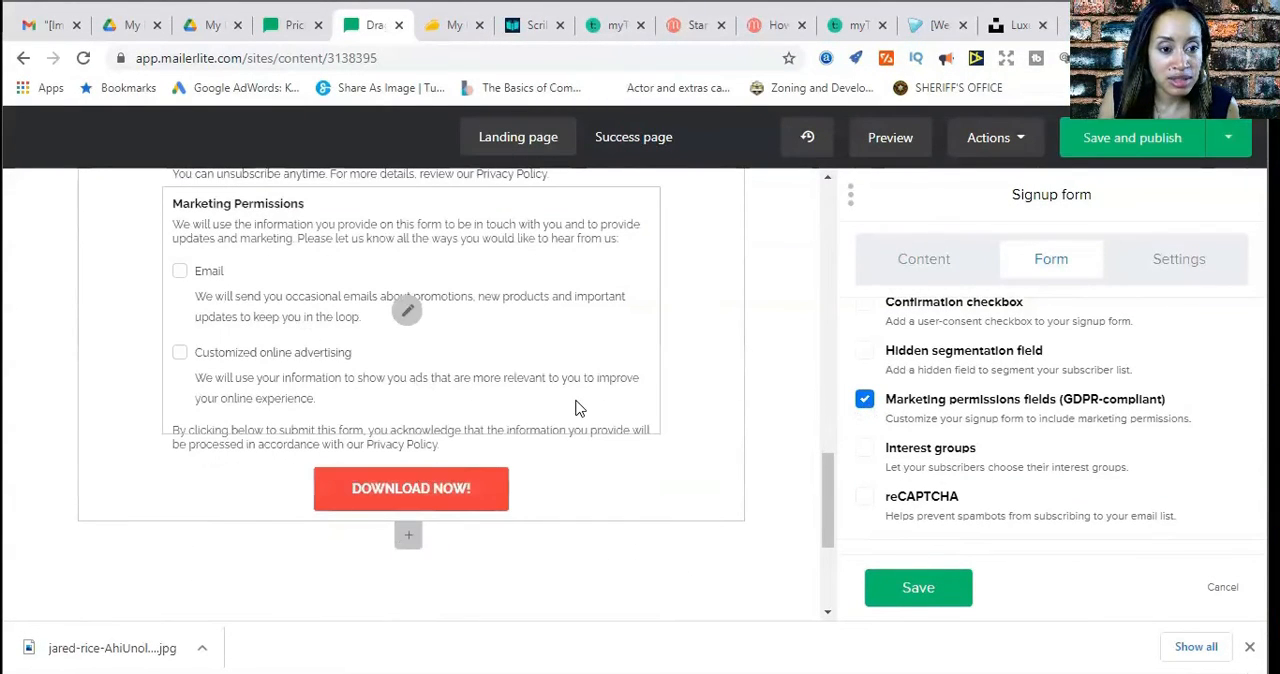
scroll(575, 408, "up", 1)
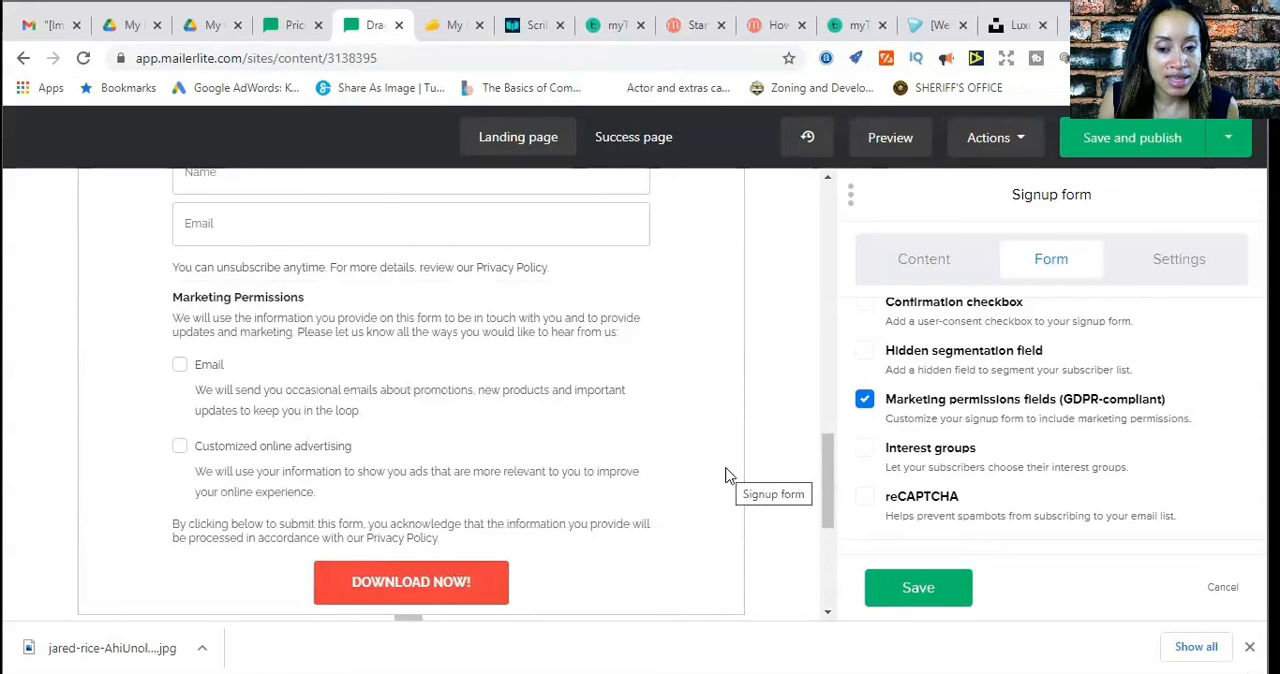
left_click(864, 400)
left_click(920, 595)
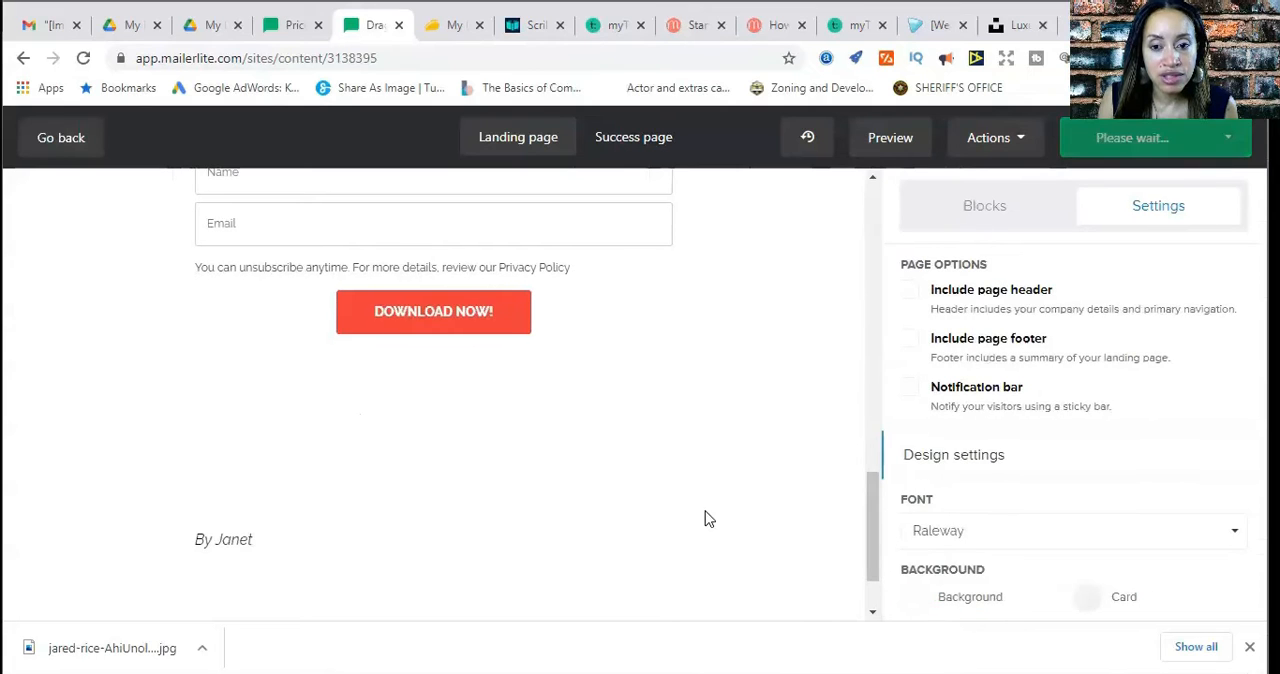
Set the button's background color to blue #409cff in the page's design settings
scroll(710, 515, "up", 15)
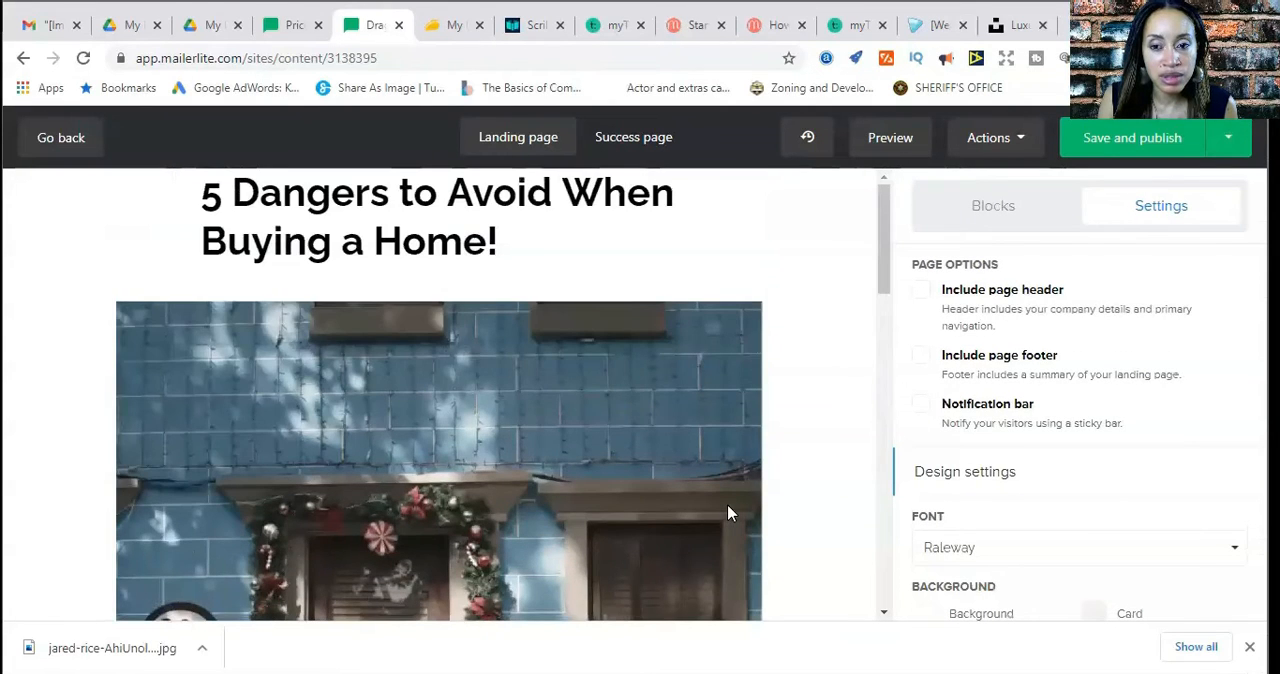
scroll(727, 513, "down", 3)
scroll(727, 513, "up", 3)
scroll(727, 513, "down", 10)
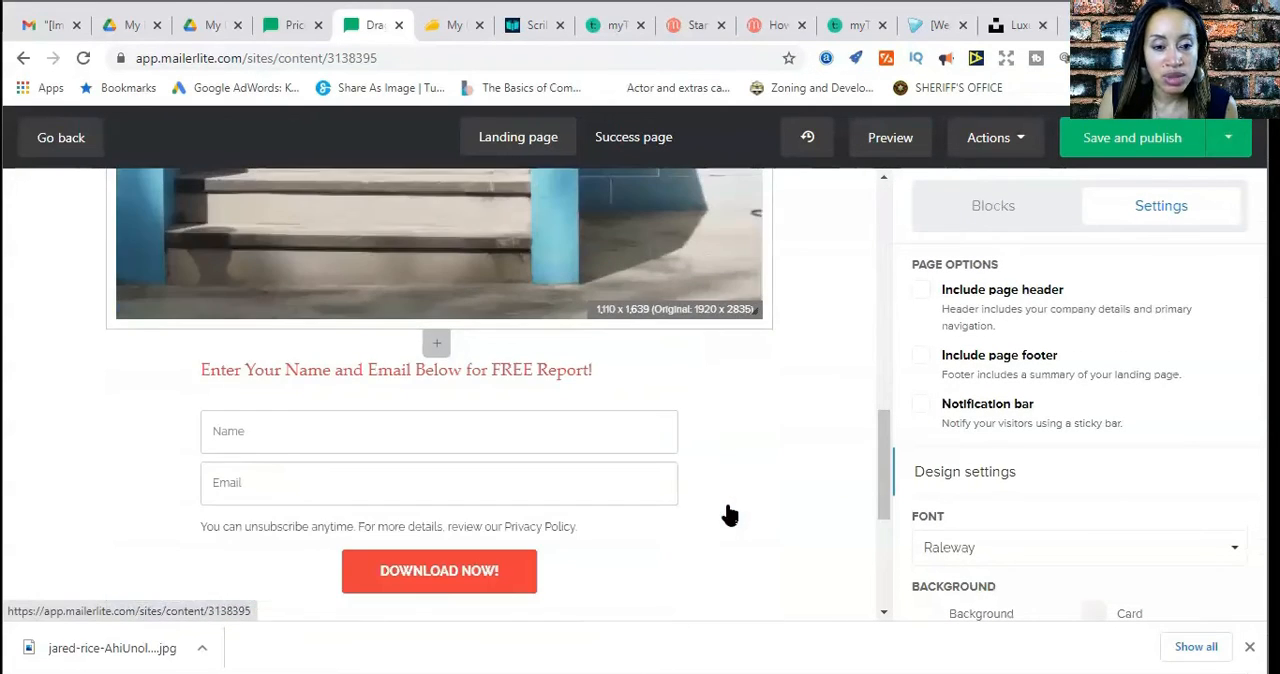
left_click(540, 423)
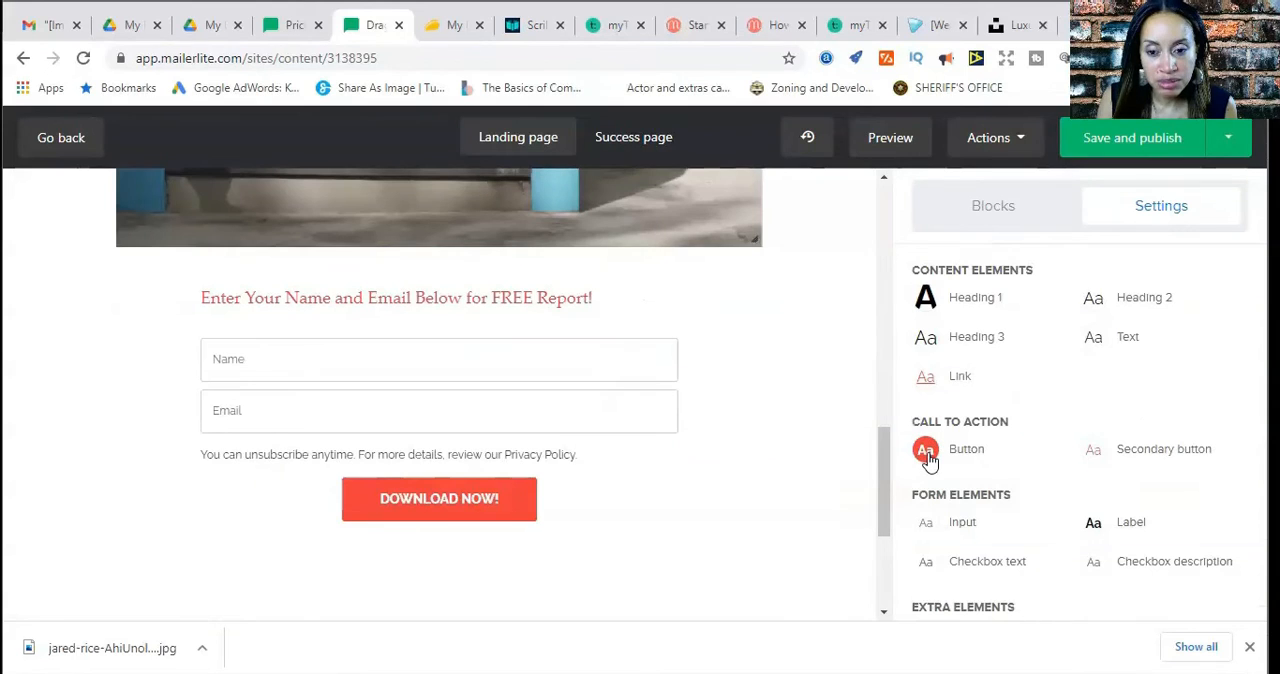
left_click(928, 454)
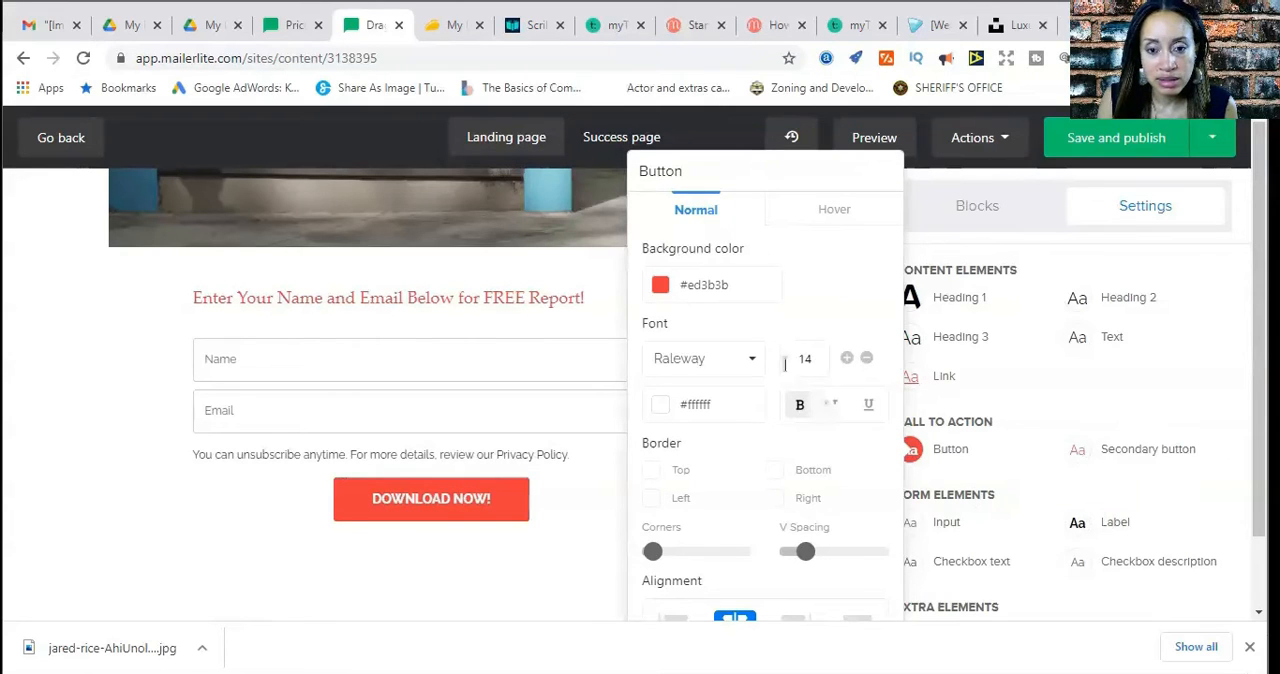
left_click(661, 290)
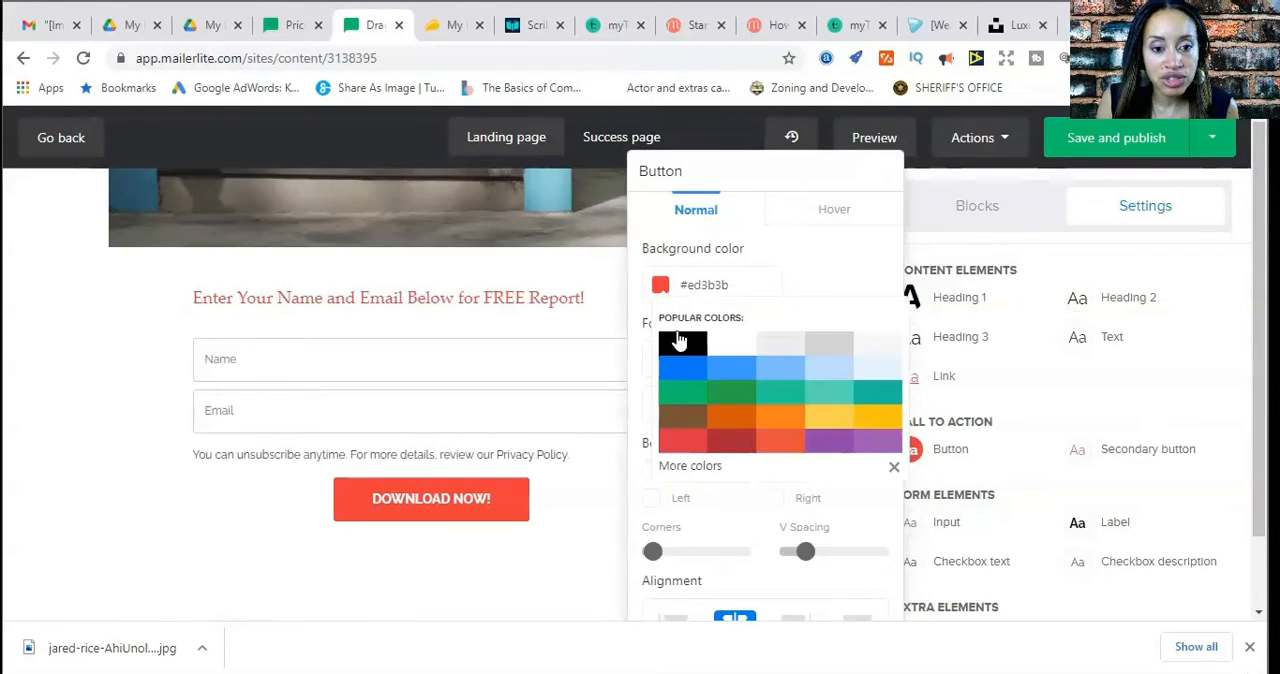
left_click(776, 386)
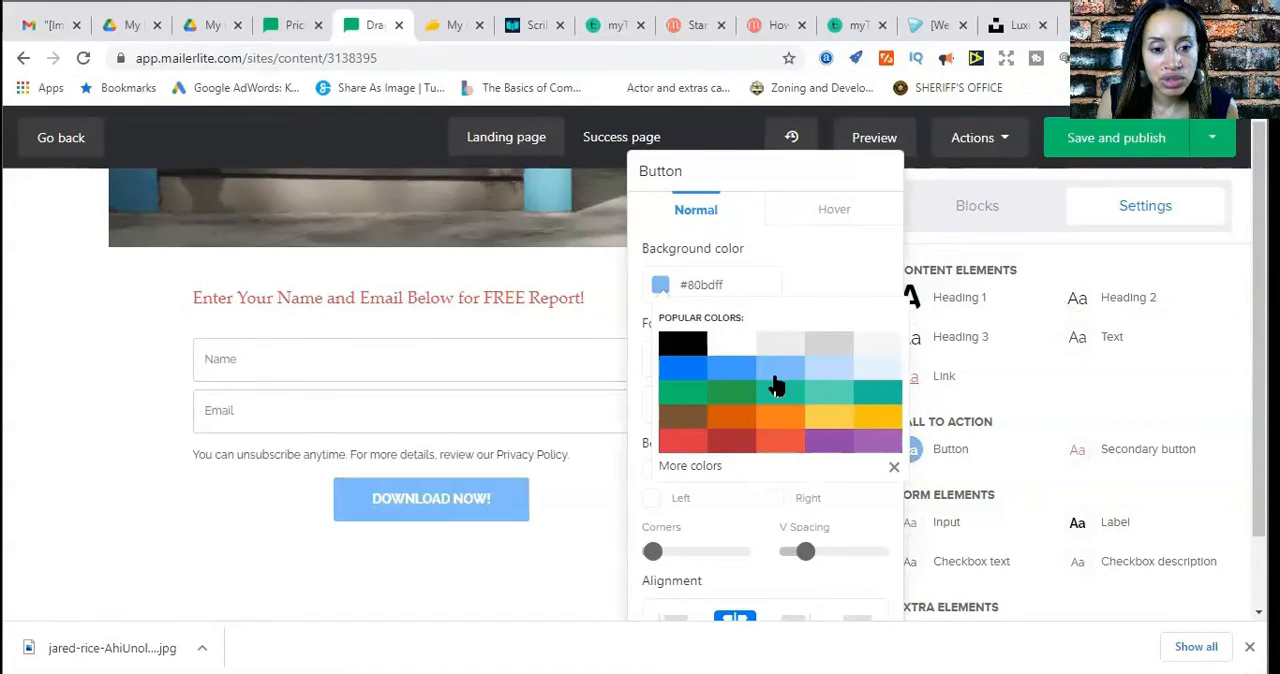
left_click(744, 386)
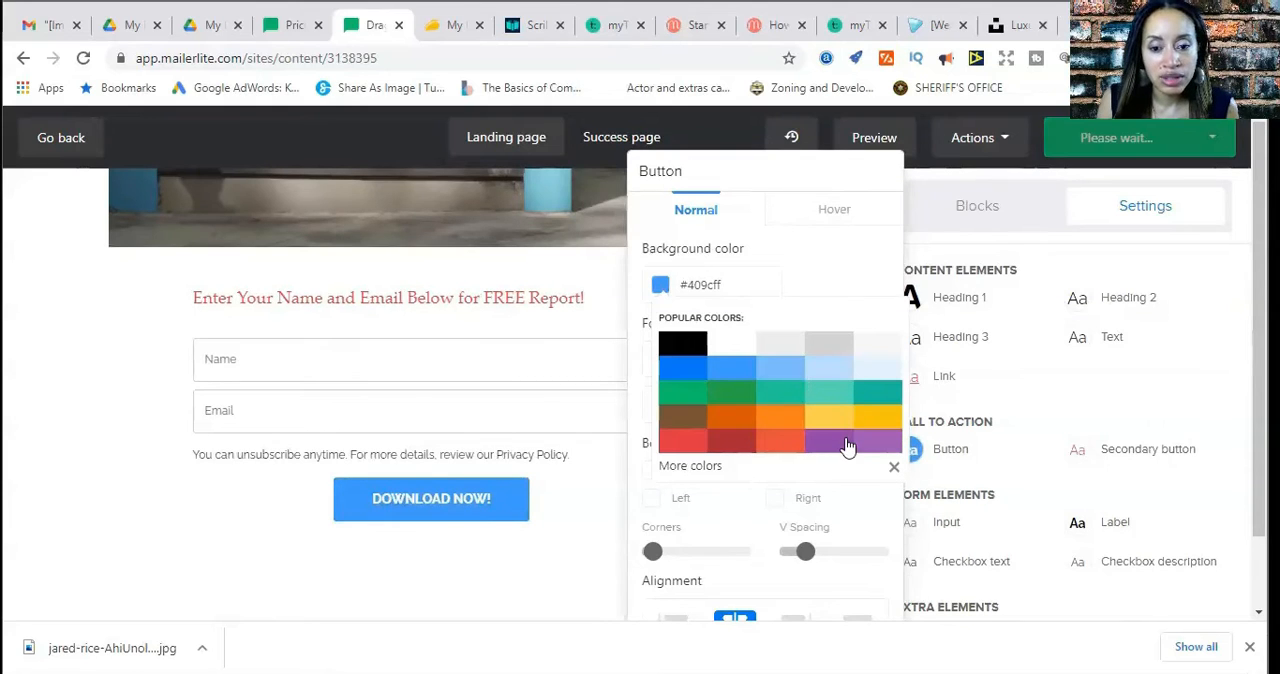
Save the button's design settings
scroll(846, 510, "down", 1)
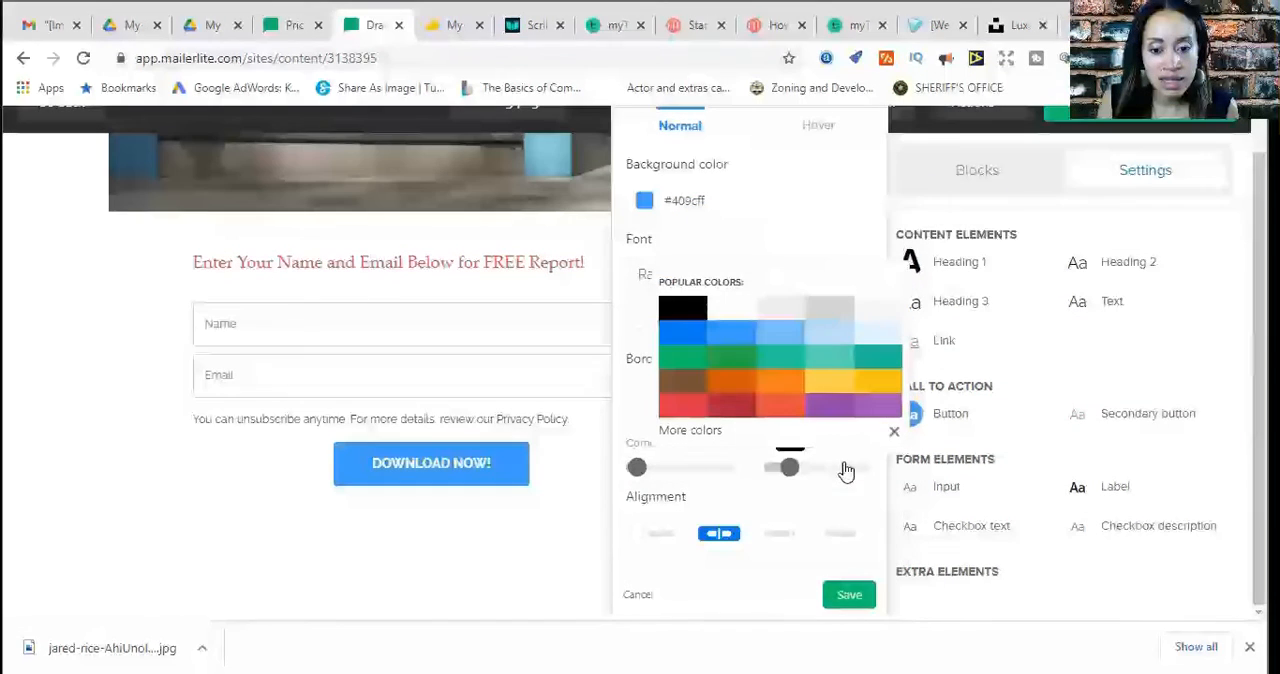
left_click(848, 596)
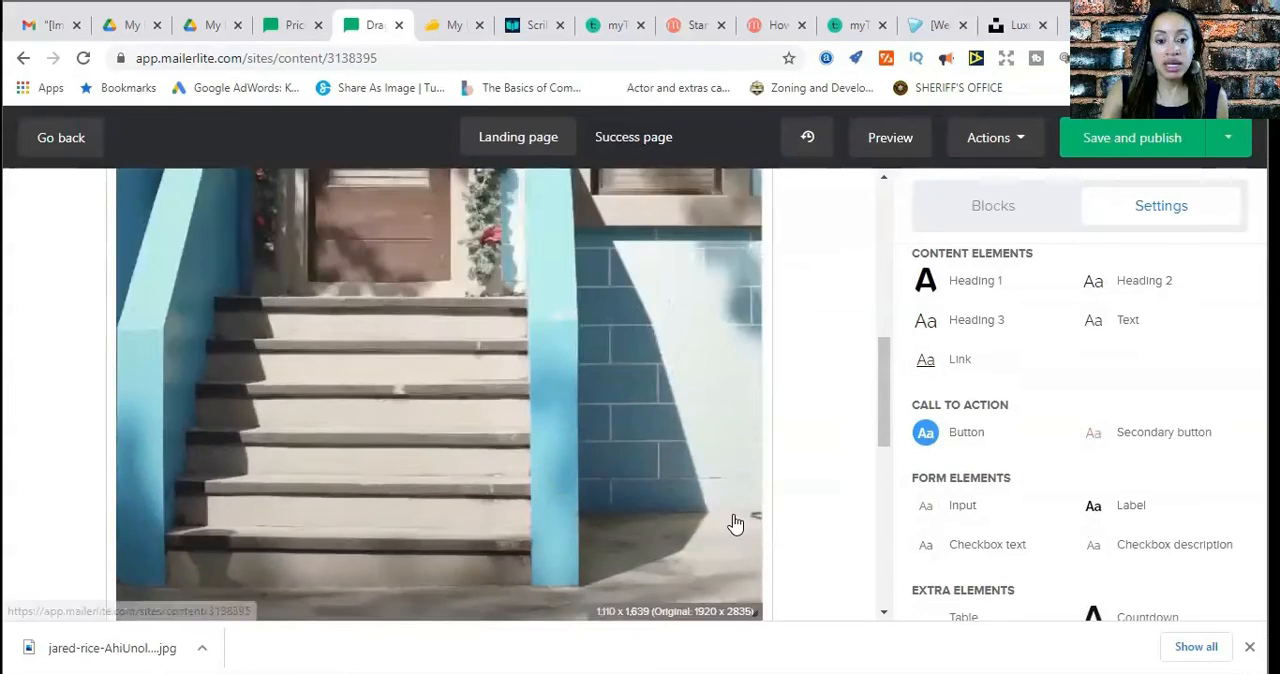
Review the landing page from the photo and signup form down to the footer, checking the restyled download button
scroll(734, 515, "down", 3)
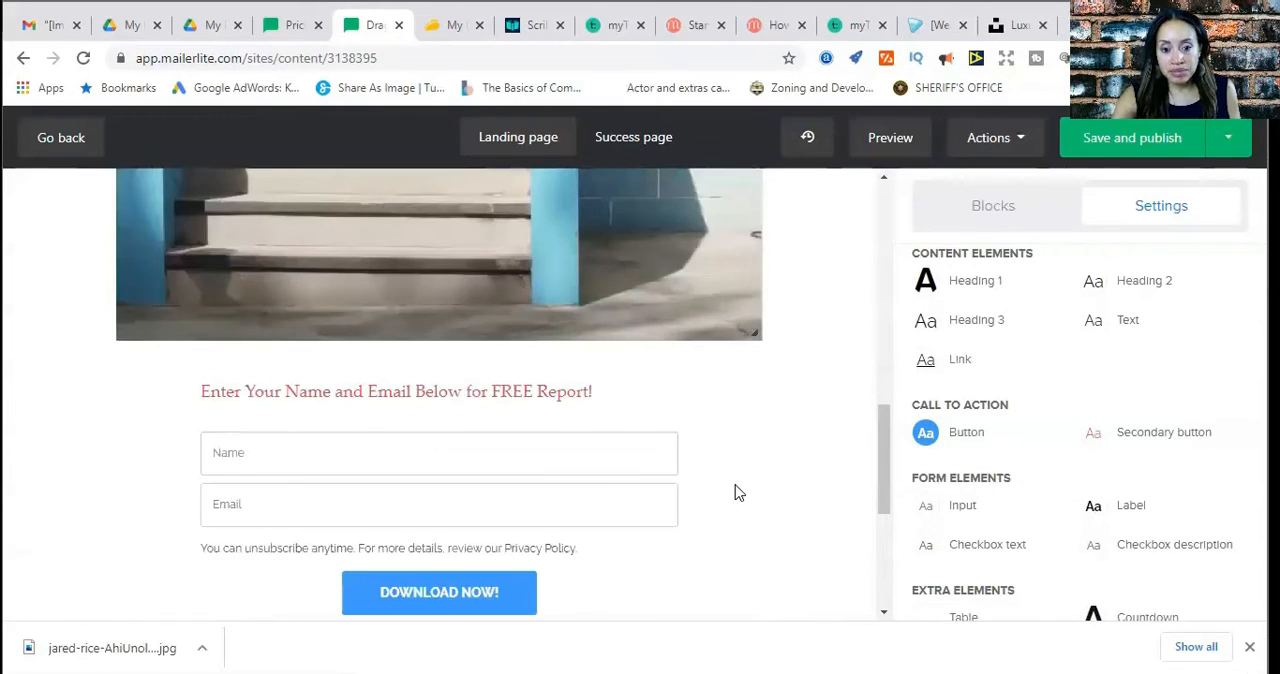
scroll(781, 495, "down", 2)
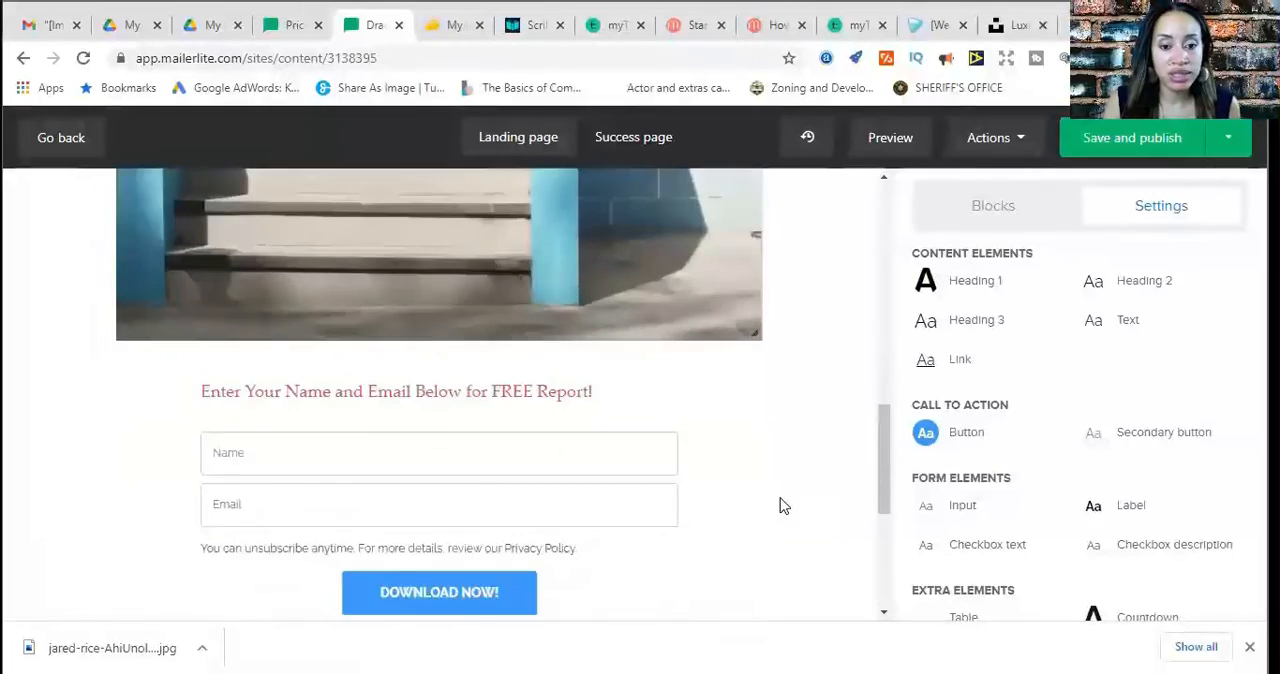
scroll(780, 506, "up", 5)
scroll(800, 520, "down", 7)
scroll(815, 538, "up", 4)
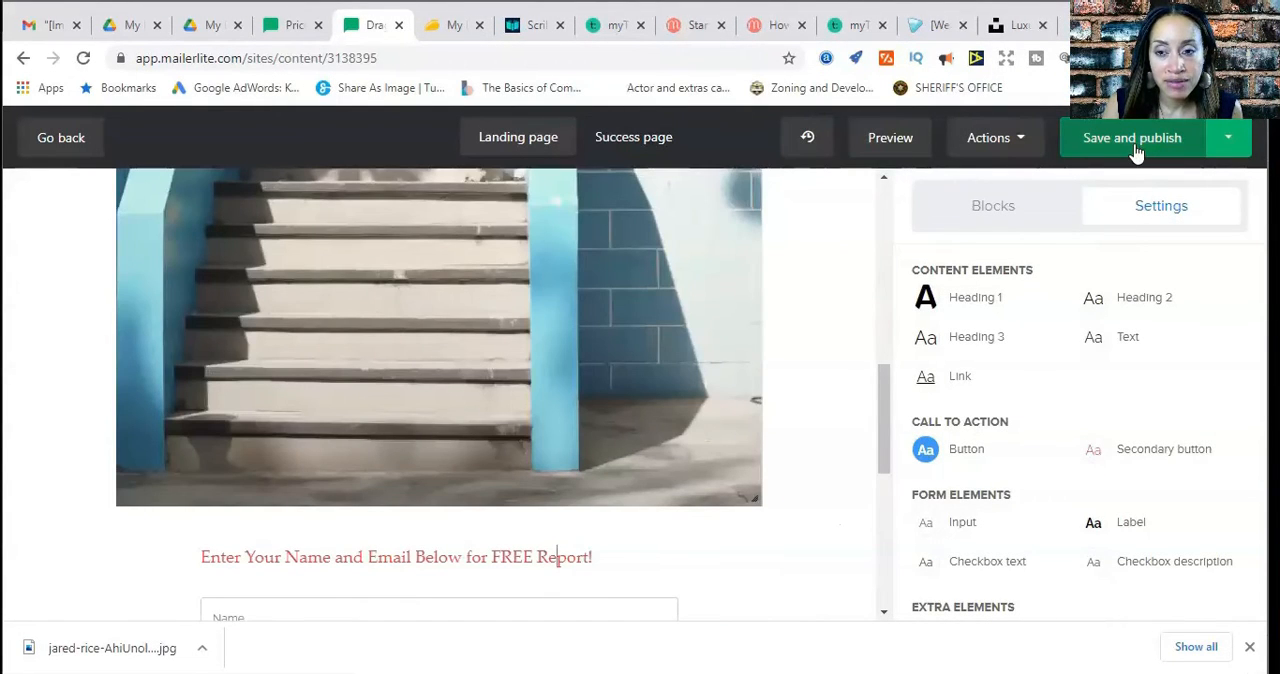
scroll(815, 352, "down", 4)
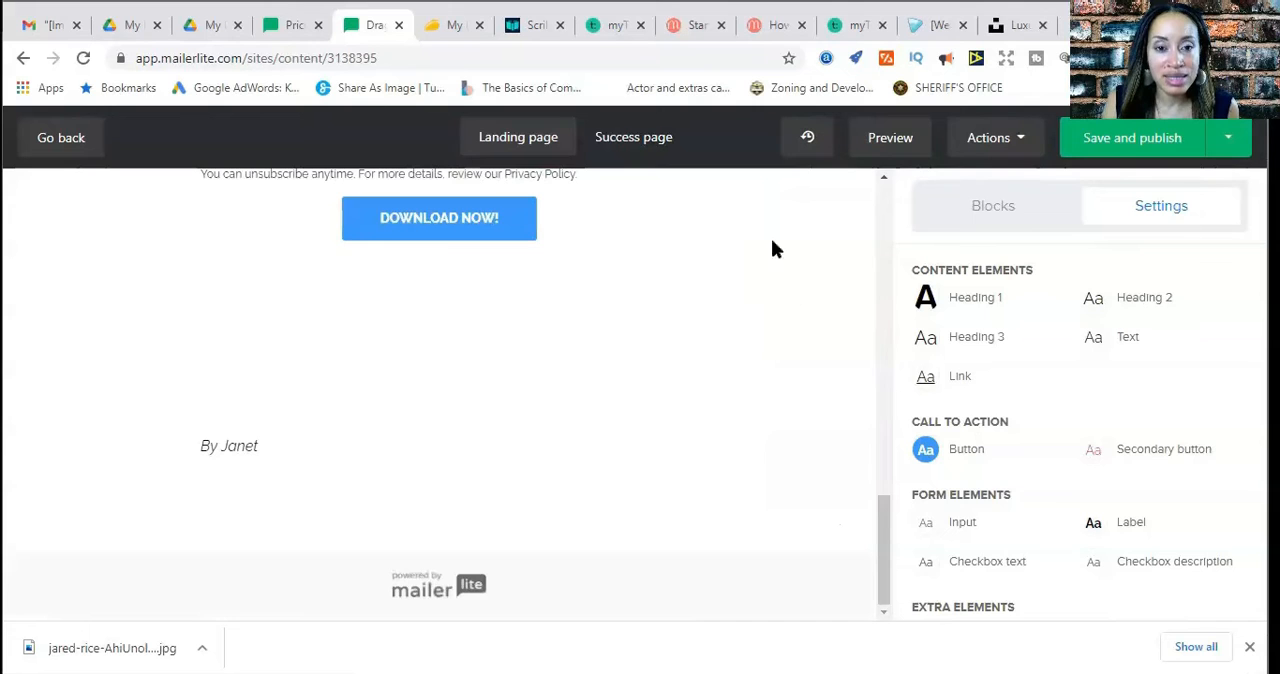
scroll(776, 390, "up", 4)
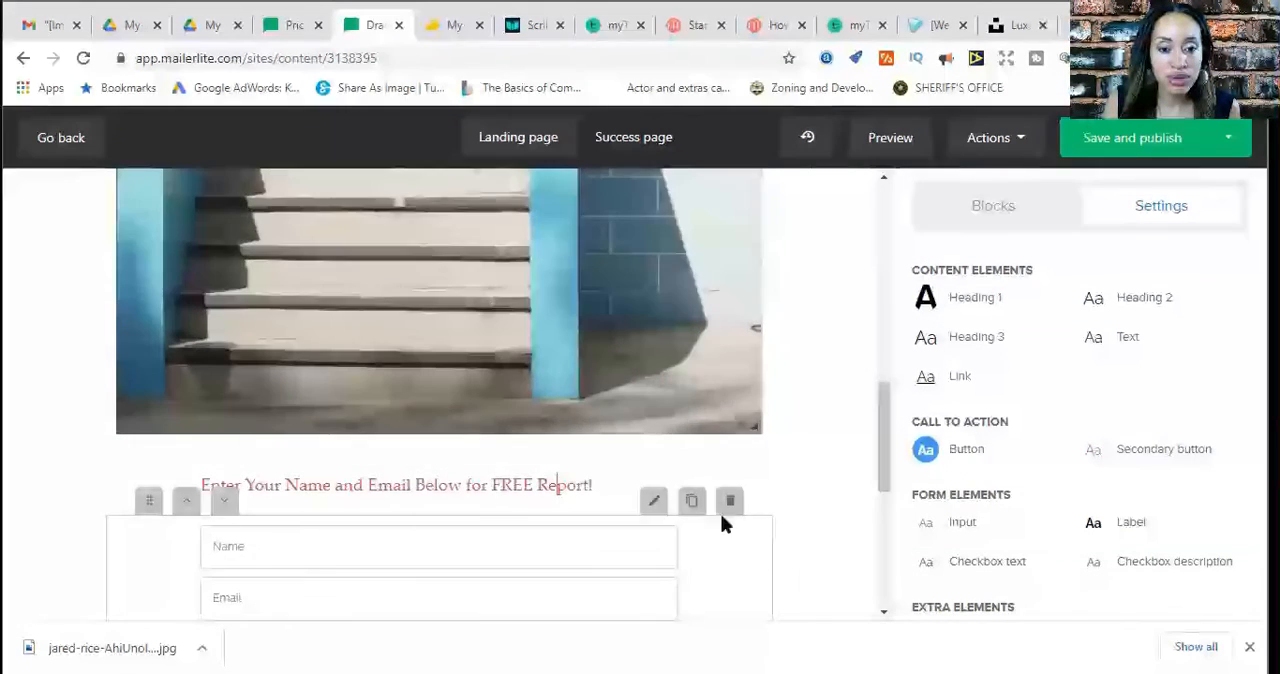
scroll(725, 525, "down", 1)
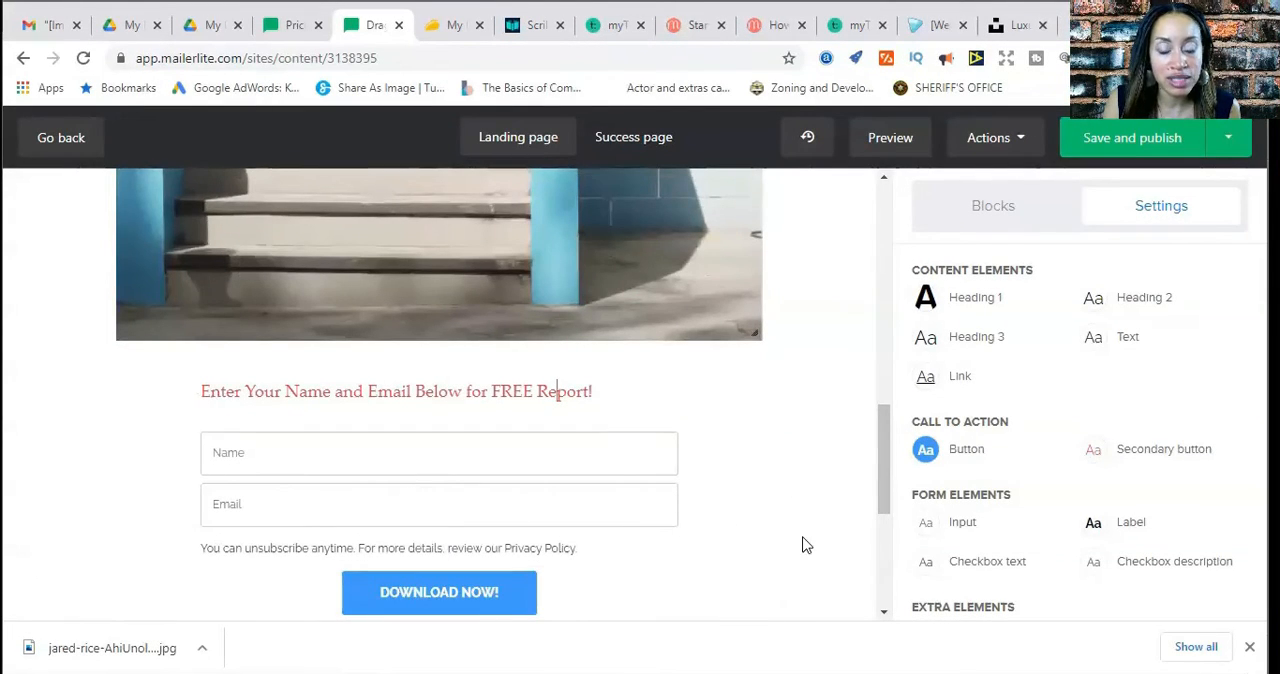
scroll(806, 546, "down", 2)
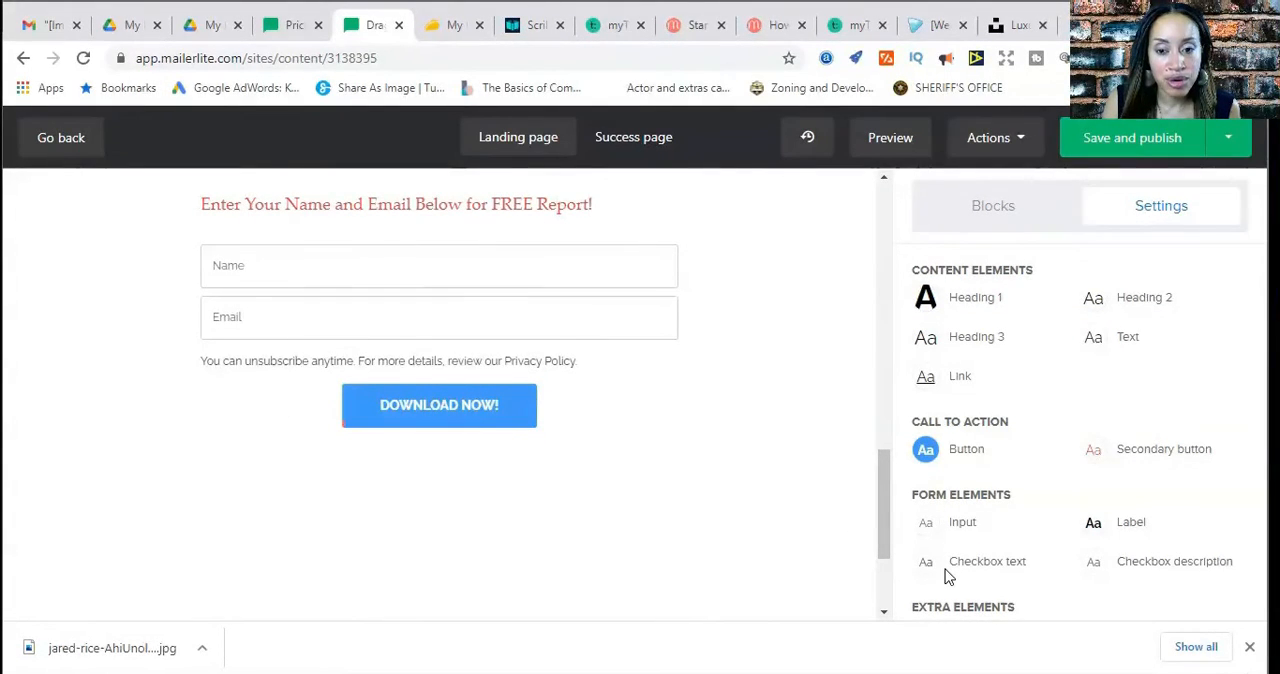
scroll(840, 527, "up", 2)
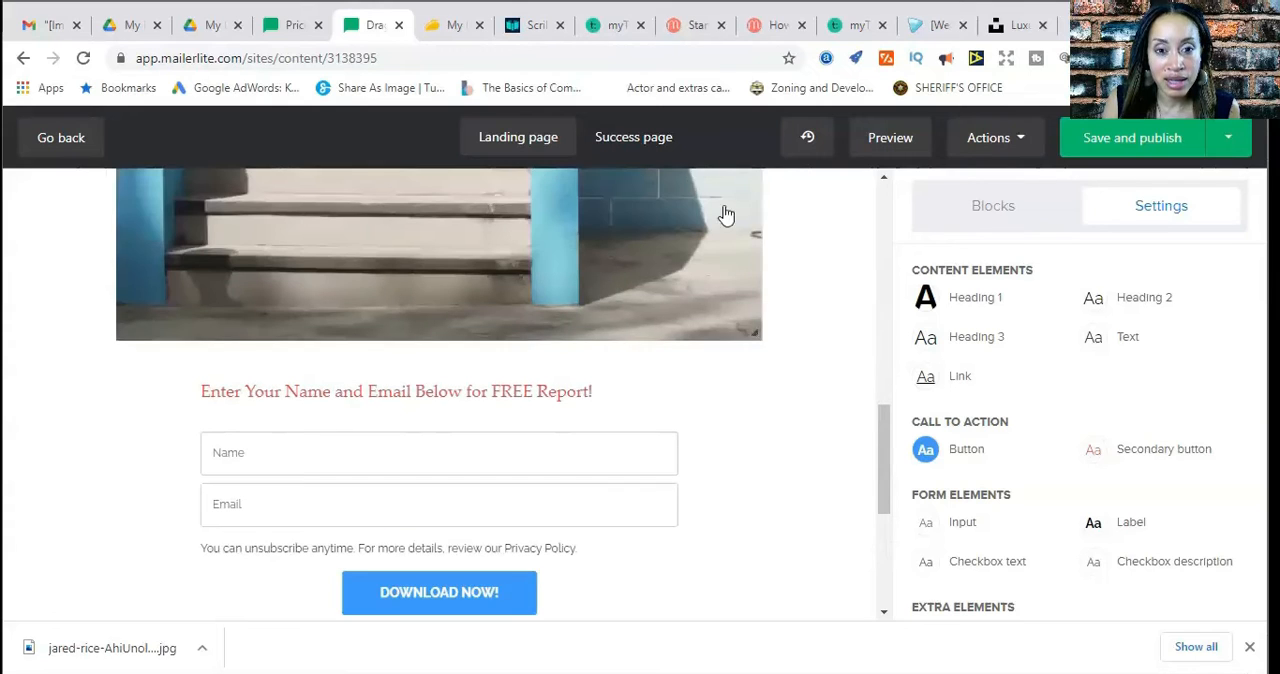
Switch to the success page and examine its thank-you content from the headings to the footer
left_click(628, 146)
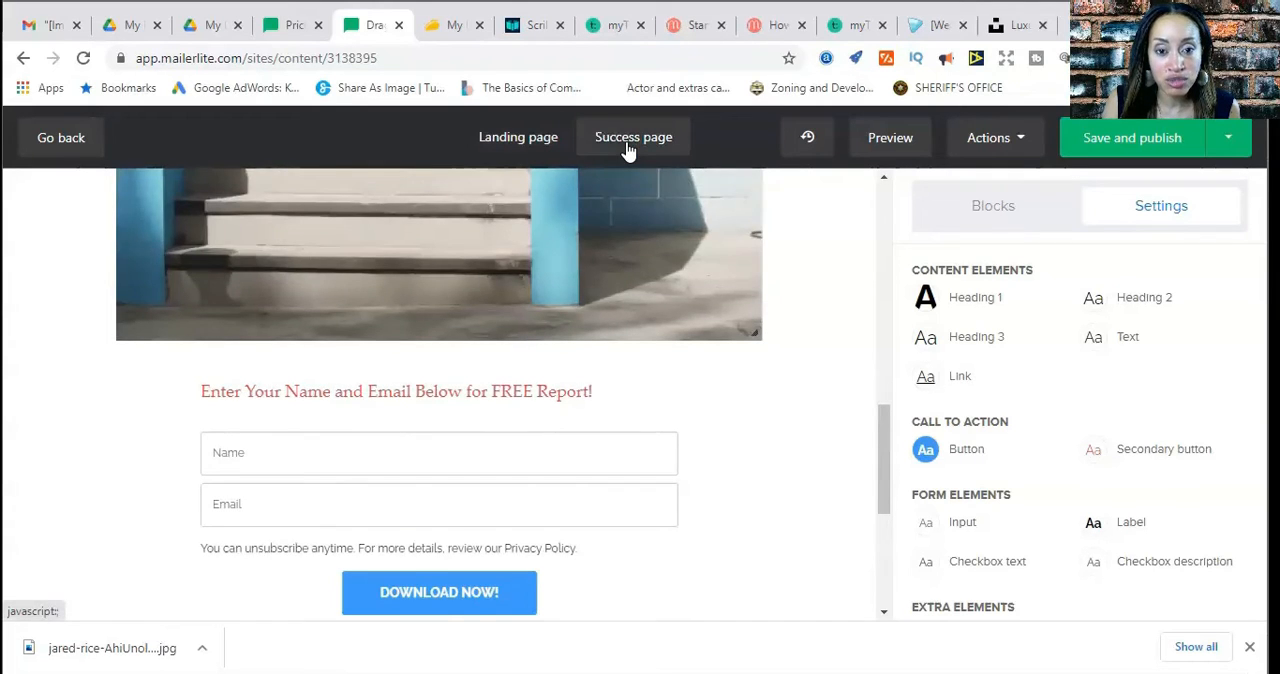
scroll(857, 414, "up", 1)
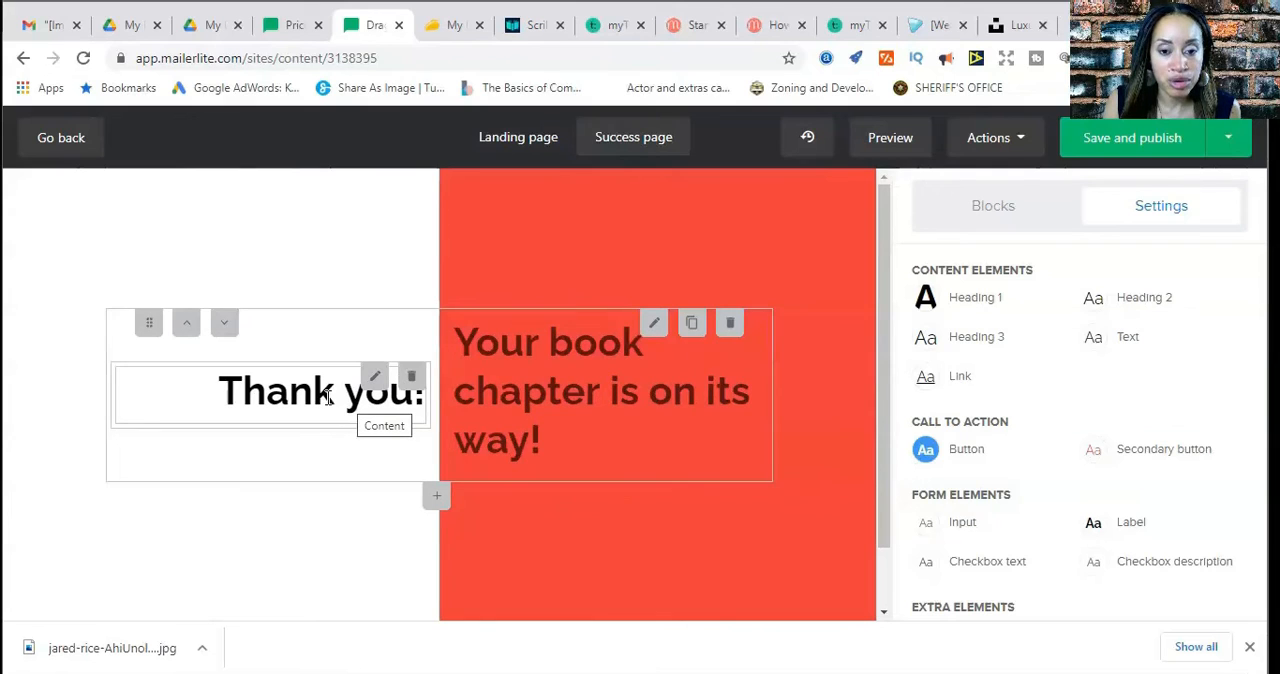
scroll(643, 455, "down", 1)
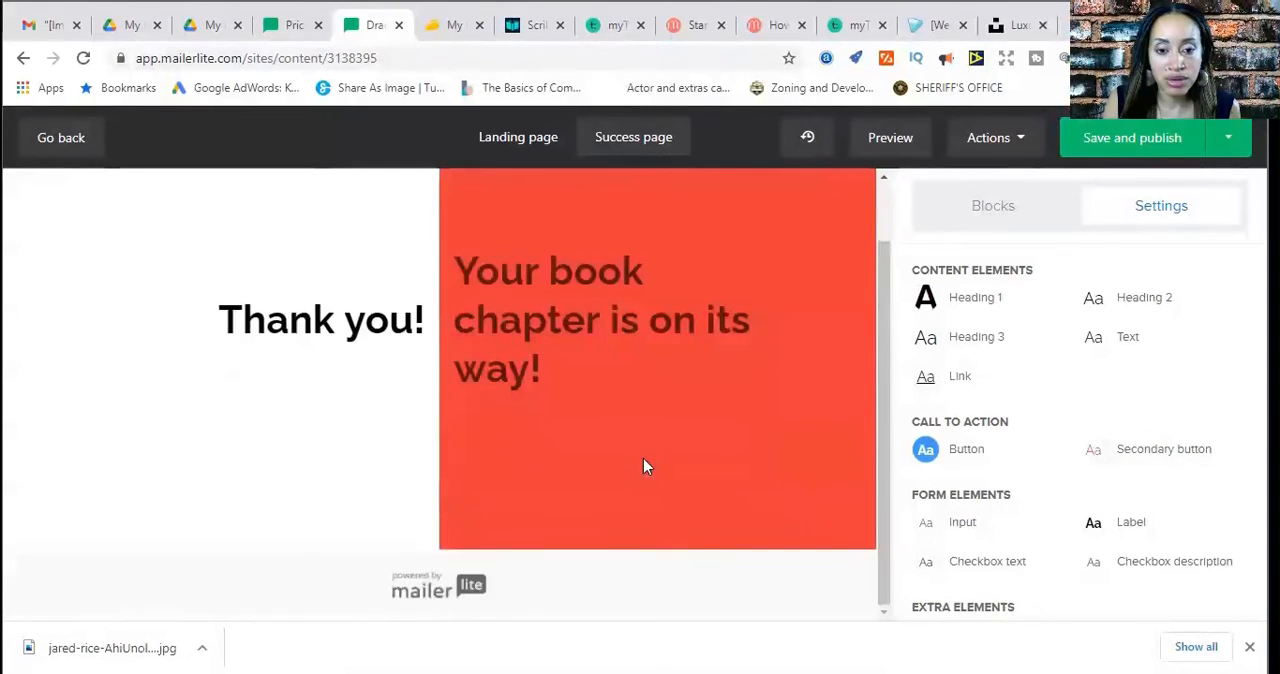
scroll(643, 458, "up", 1)
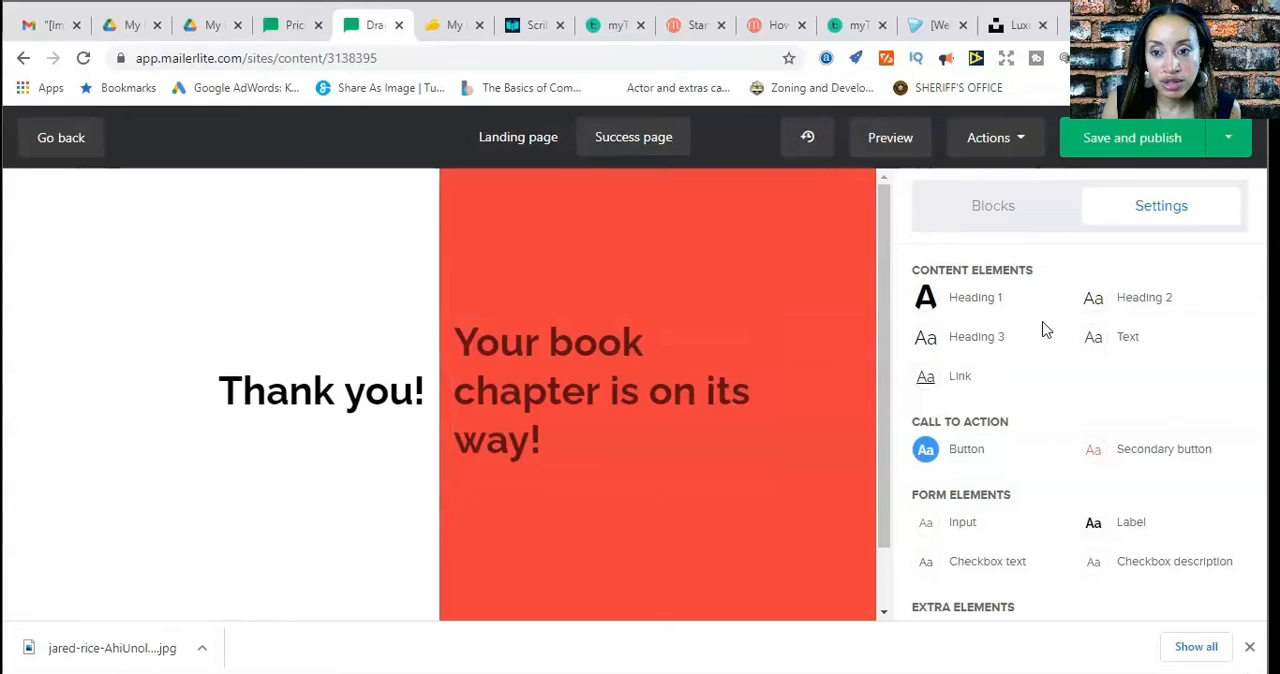
Save the landing page for publishing and look through its page settings, from the URL and favicon to the page description
left_click(1128, 149)
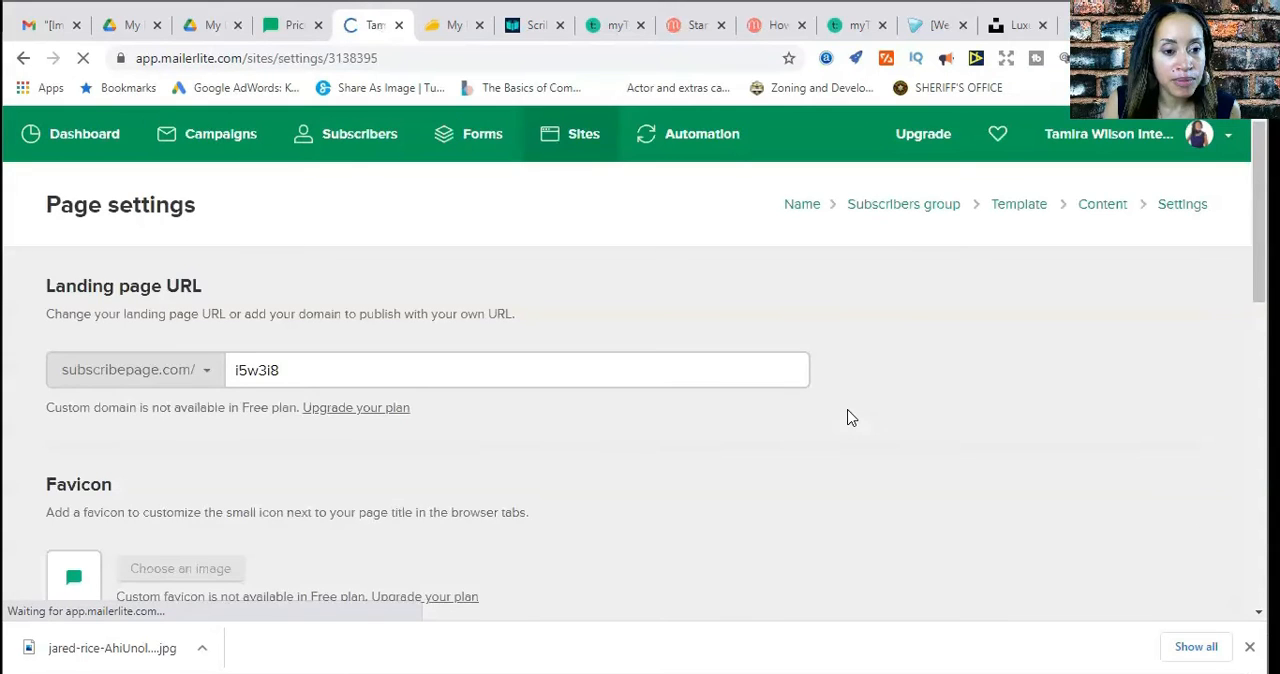
scroll(848, 418, "down", 2)
scroll(848, 418, "down", 3)
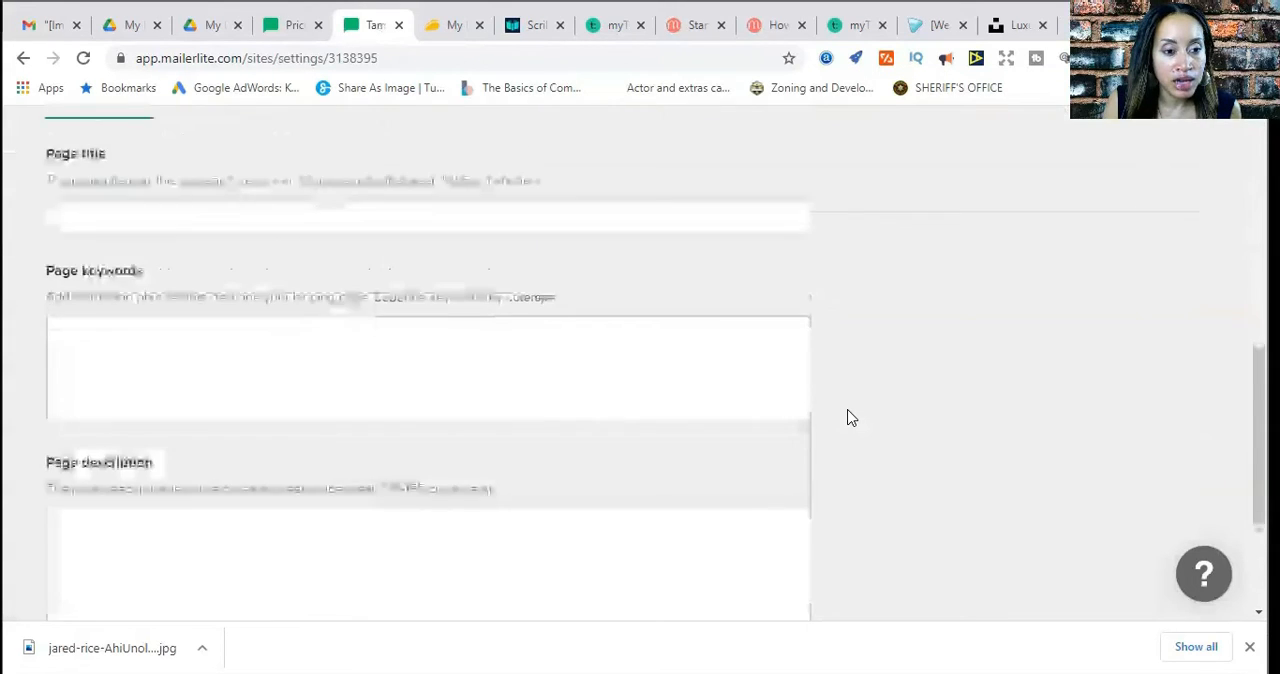
scroll(848, 418, "up", 5)
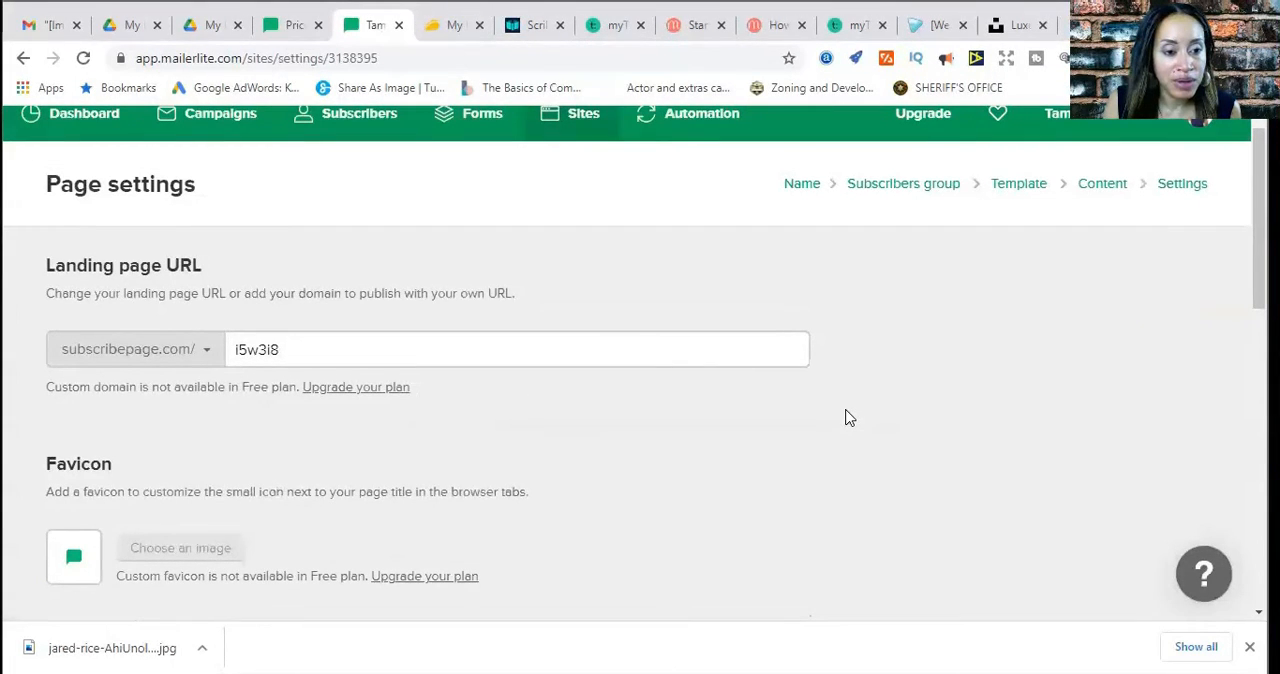
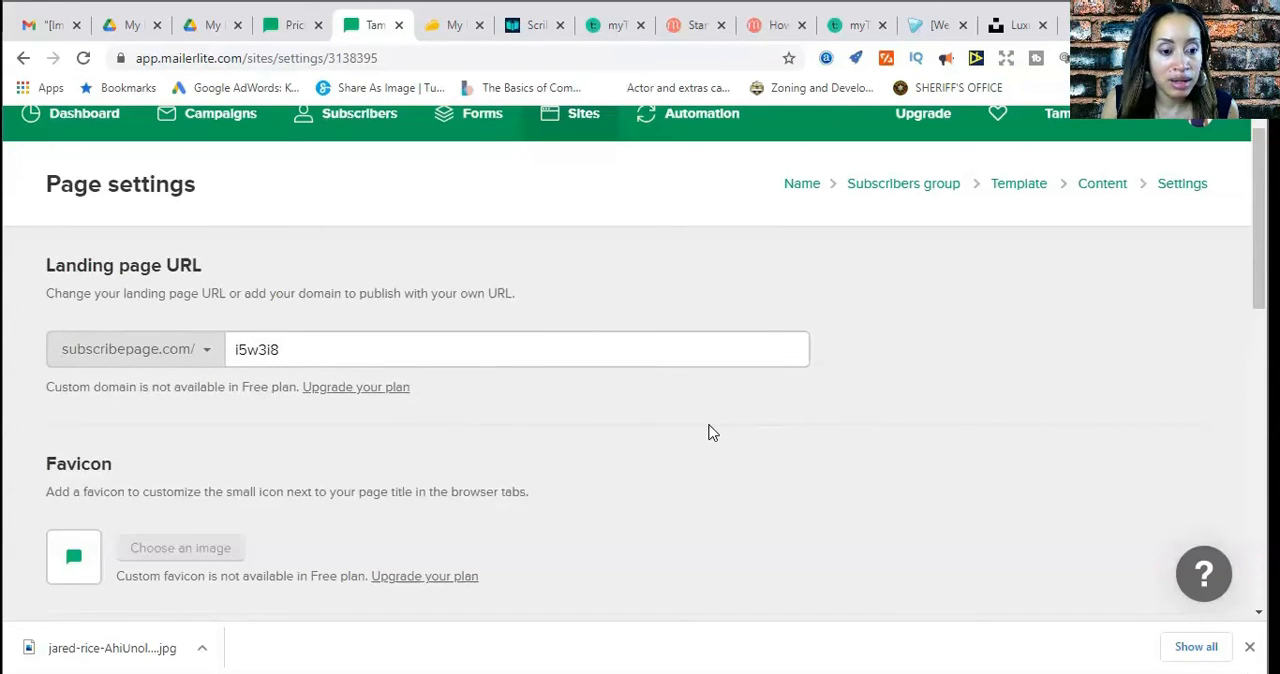
Look over the page settings down to the search engine indexing option and save them unchanged to publish the landing page
scroll(712, 432, "down", 2)
scroll(709, 432, "down", 1)
scroll(709, 432, "up", 2)
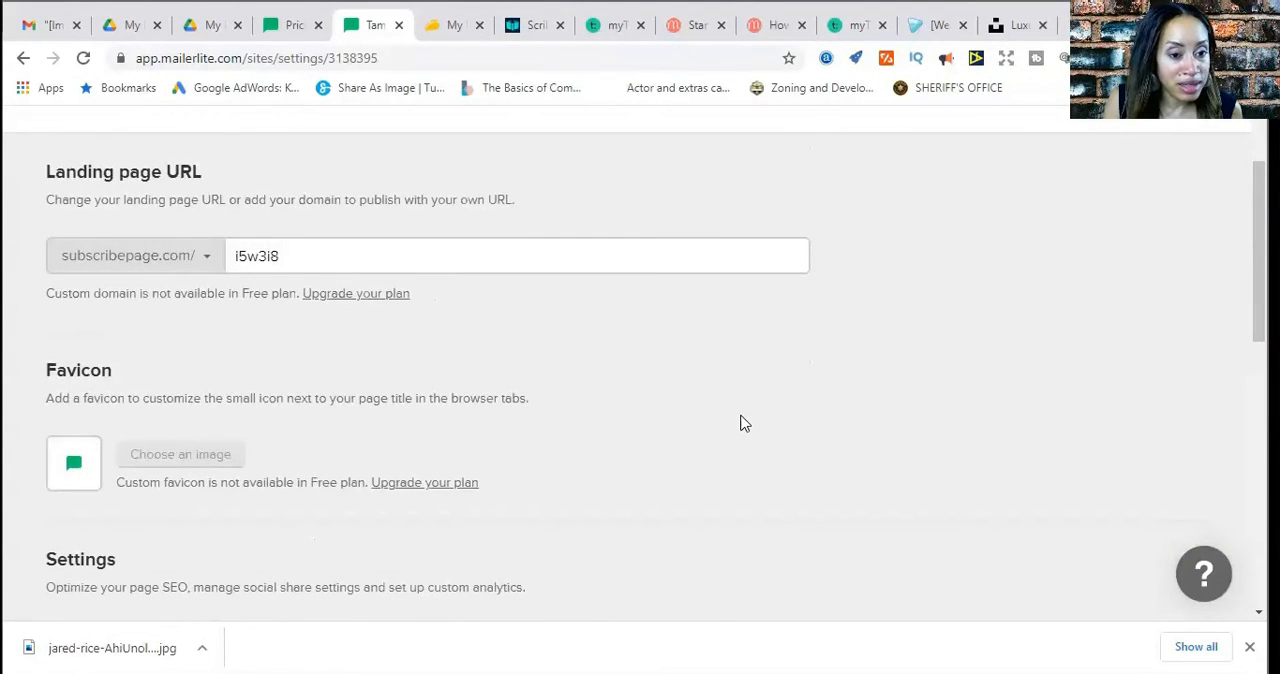
scroll(743, 423, "down", 3)
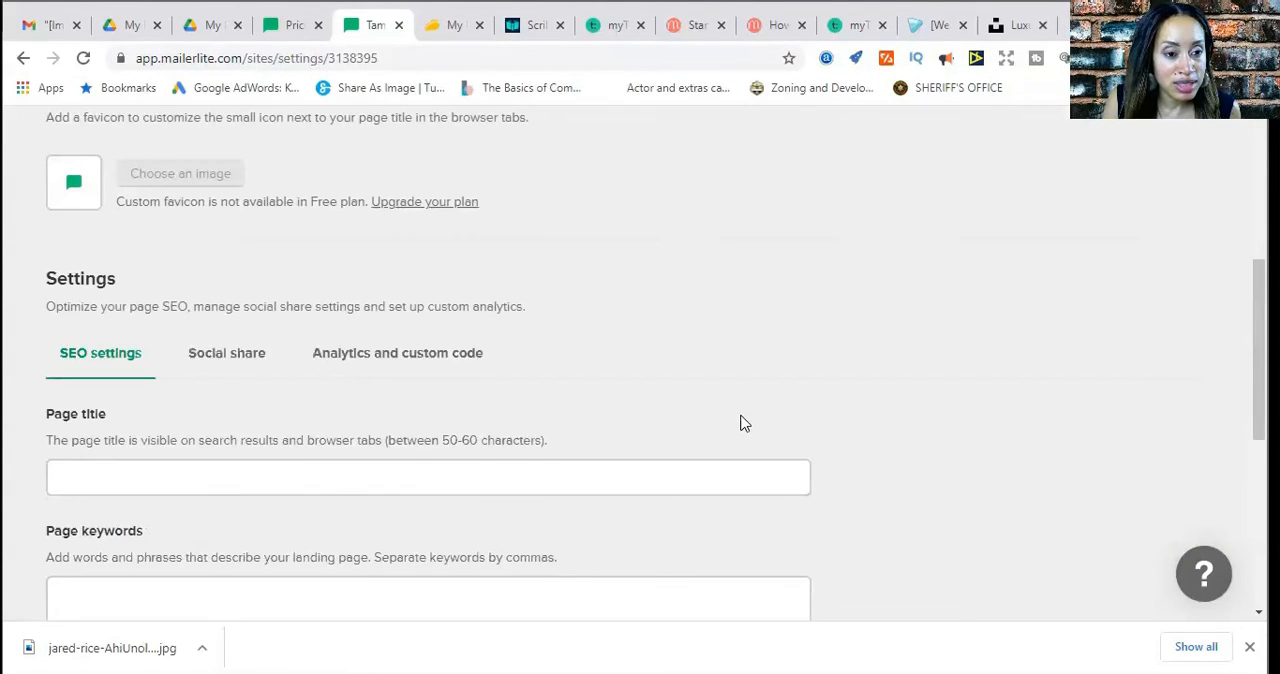
scroll(743, 423, "down", 5)
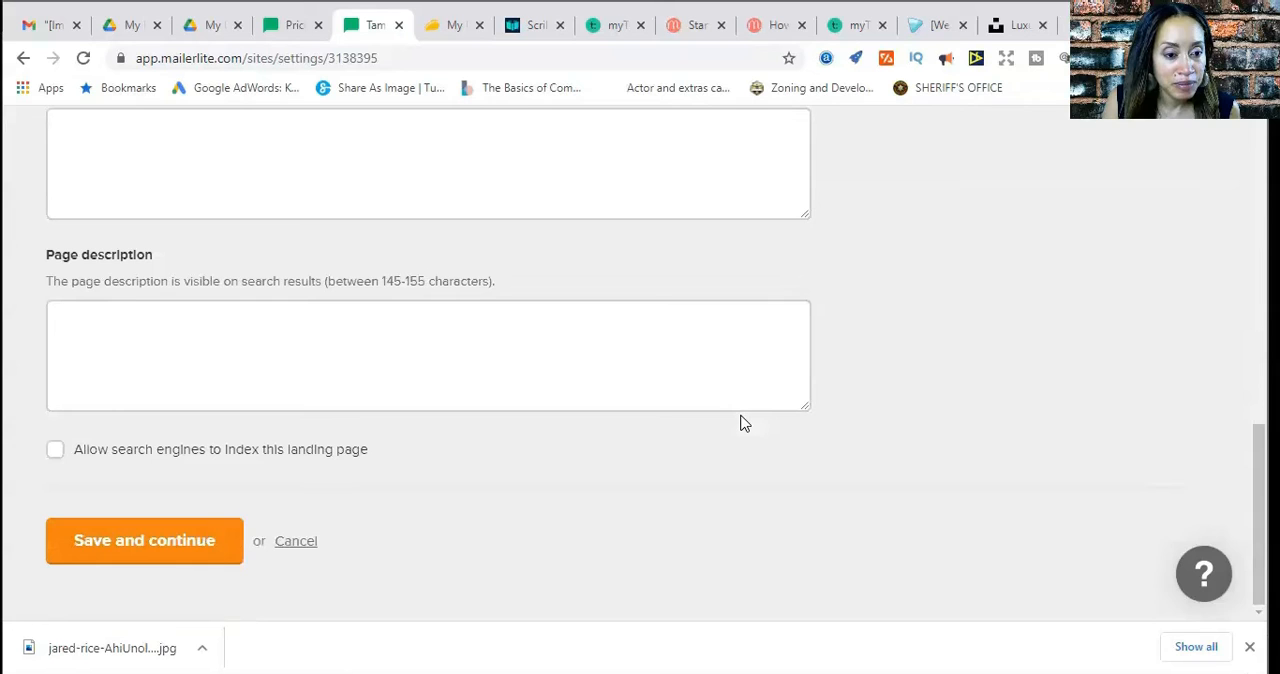
left_click(164, 546)
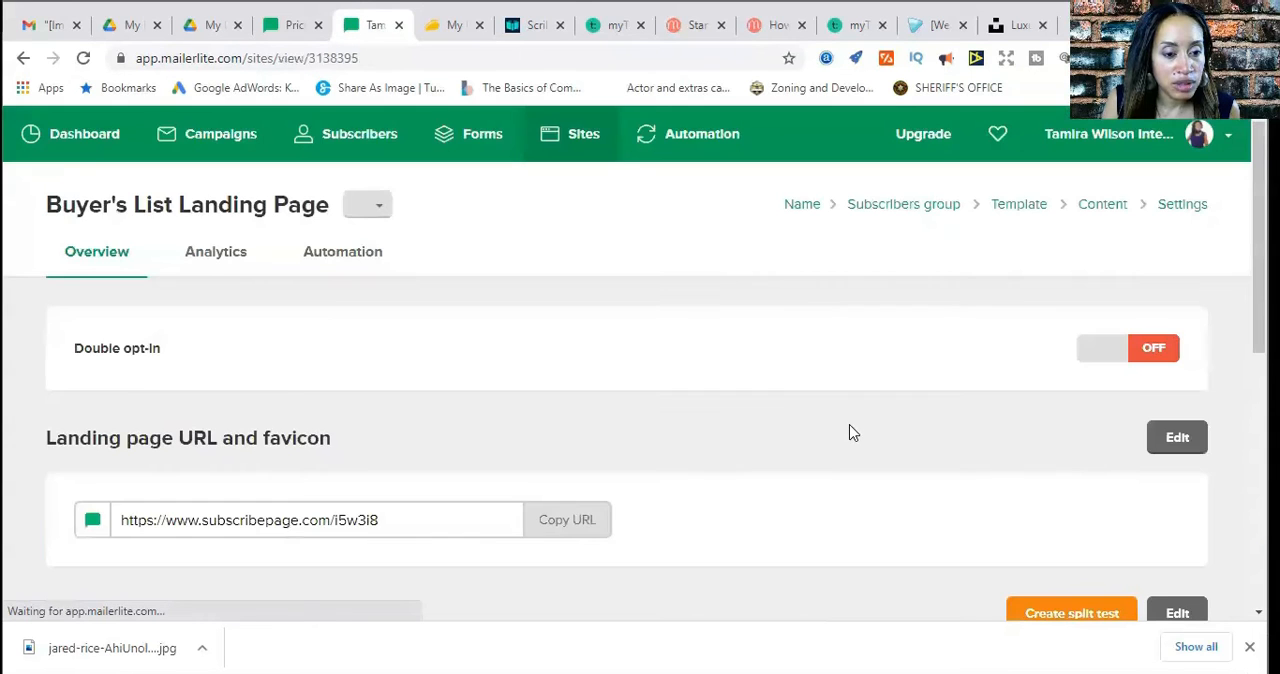
Look through the published page's overview and preview the landing page in desktop view, examining its heading and photo
scroll(865, 423, "down", 5)
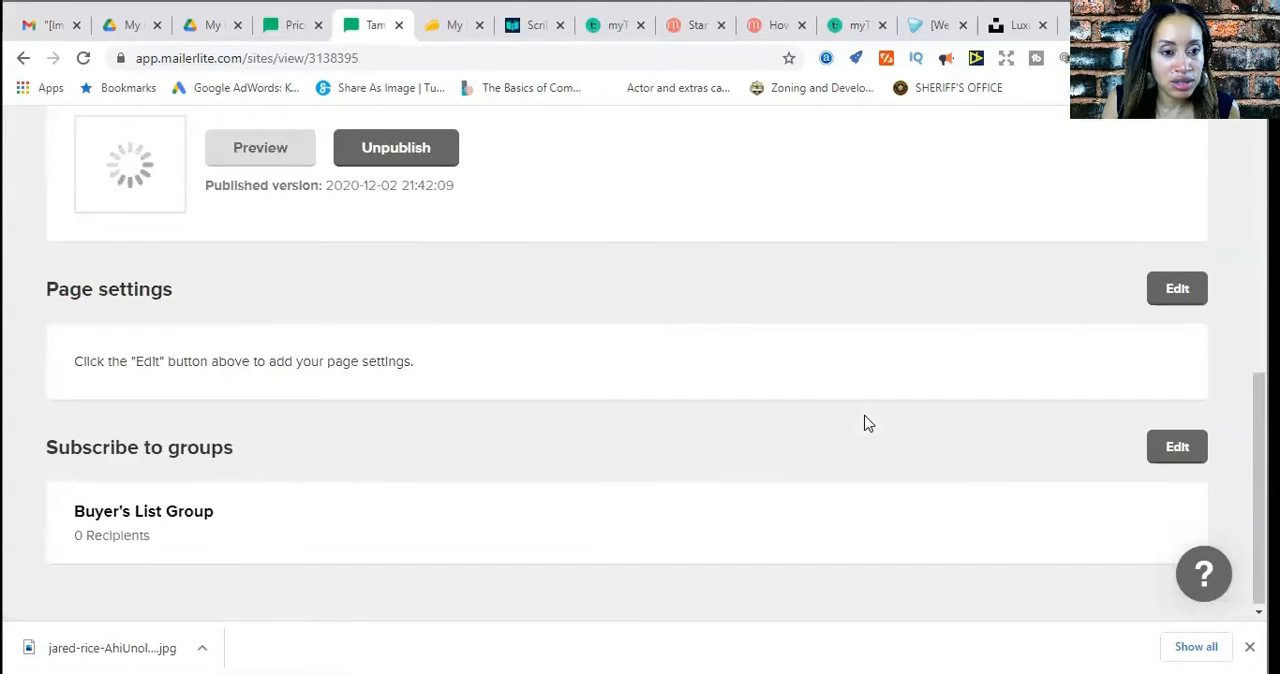
scroll(865, 423, "up", 3)
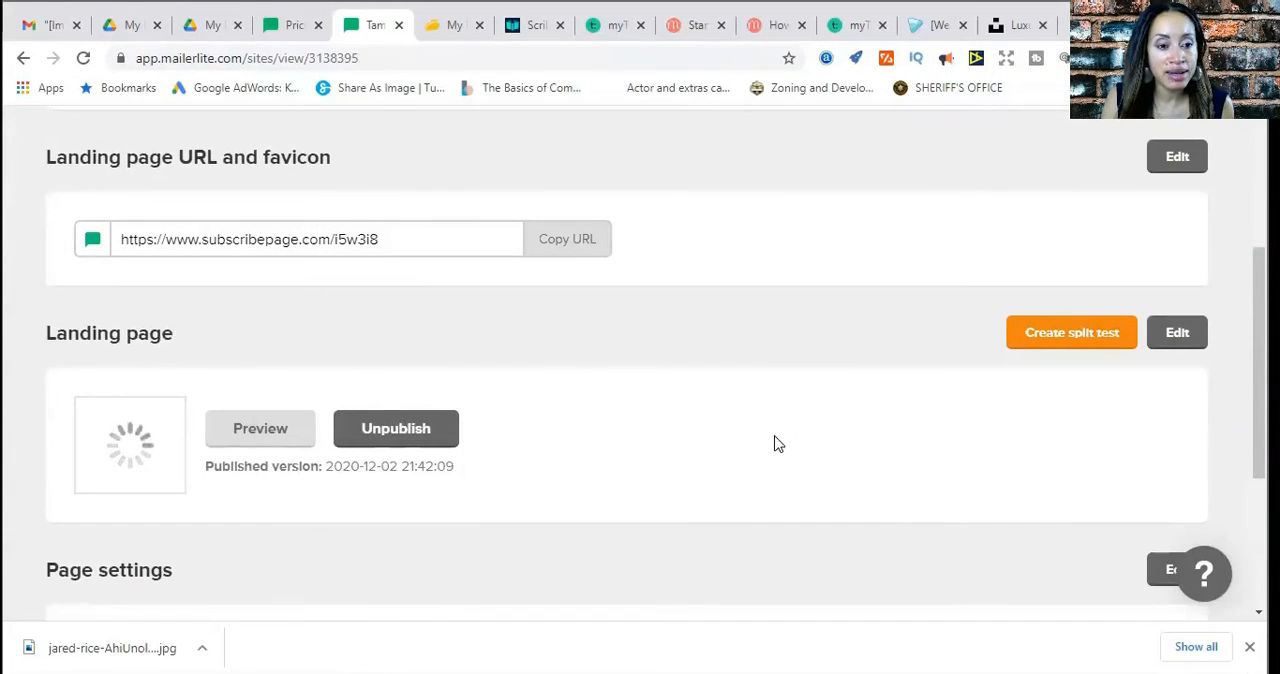
scroll(773, 433, "up", 1)
scroll(773, 437, "down", 2)
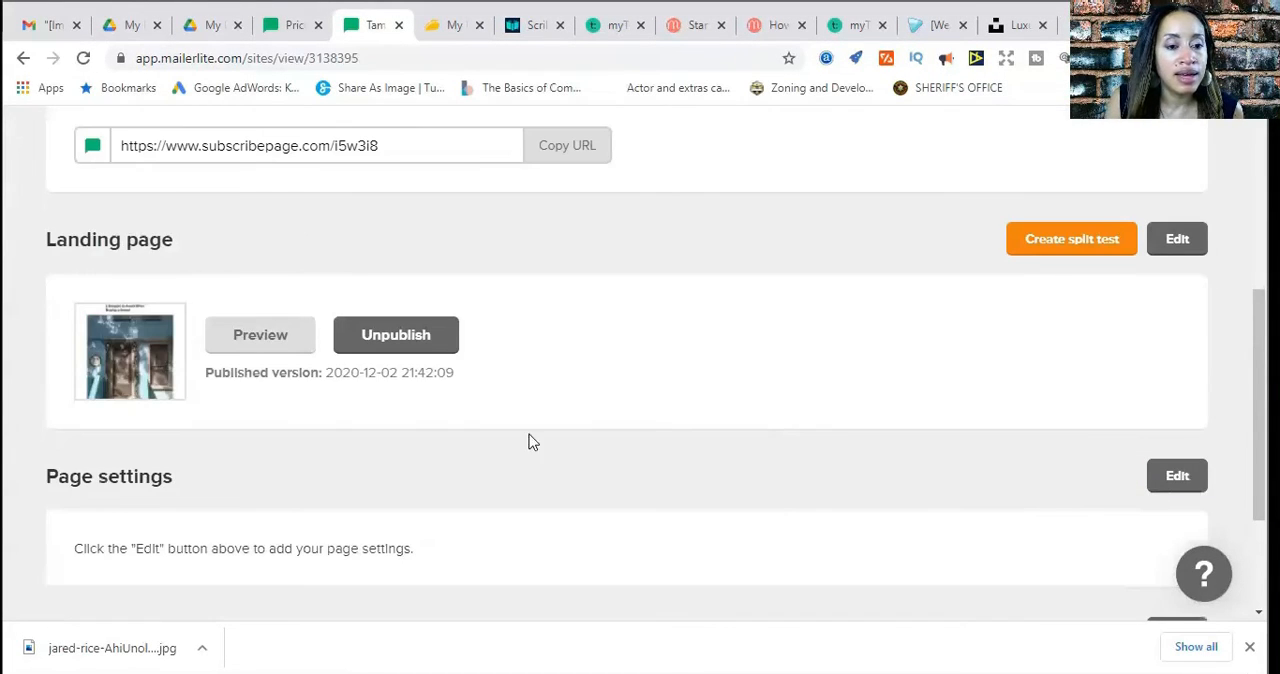
left_click(245, 352)
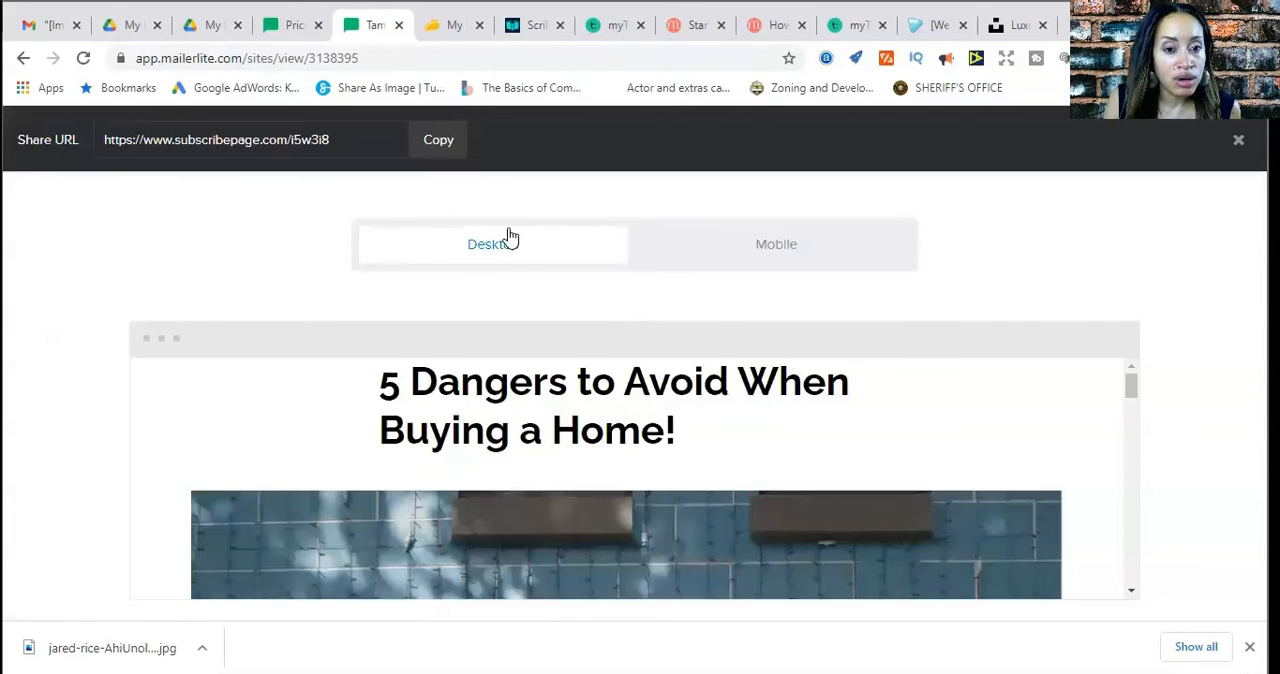
scroll(934, 465, "down", 5)
scroll(992, 472, "down", 10)
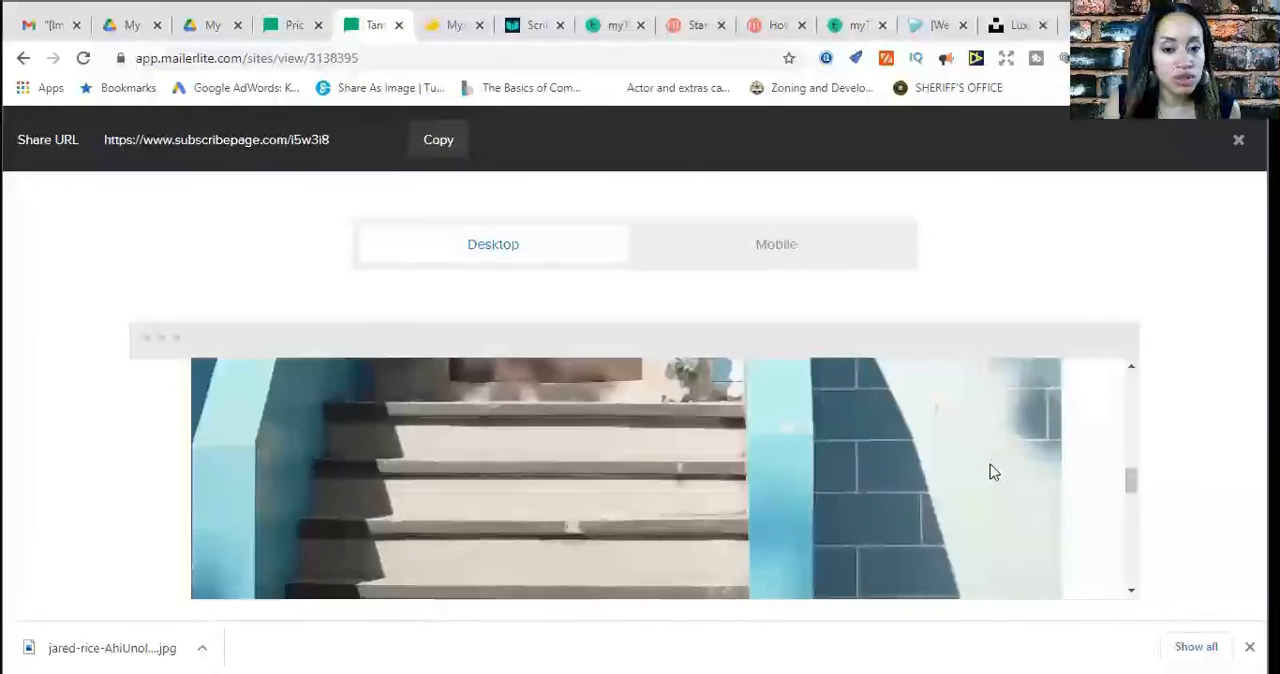
scroll(992, 471, "up", 1)
scroll(992, 471, "down", 5)
scroll(991, 473, "up", 6)
scroll(990, 473, "up", 6)
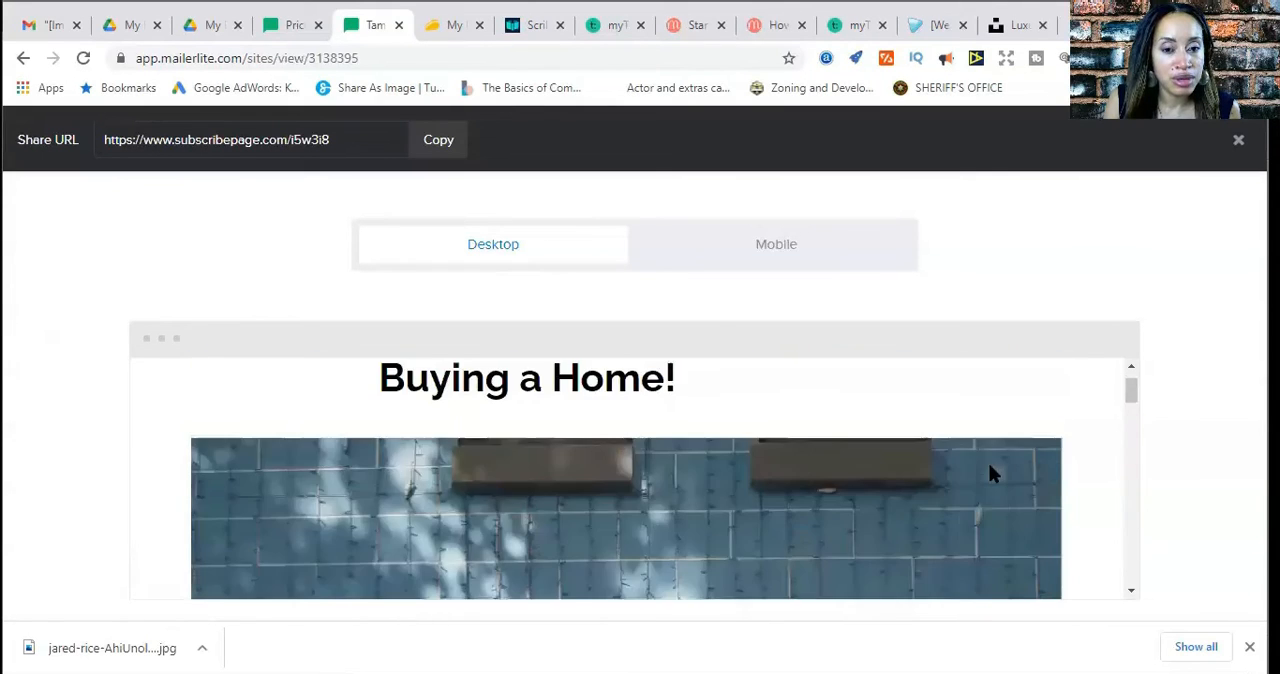
Preview the landing page in mobile view from the heading to the signup form and footer, and close the preview
left_click(737, 246)
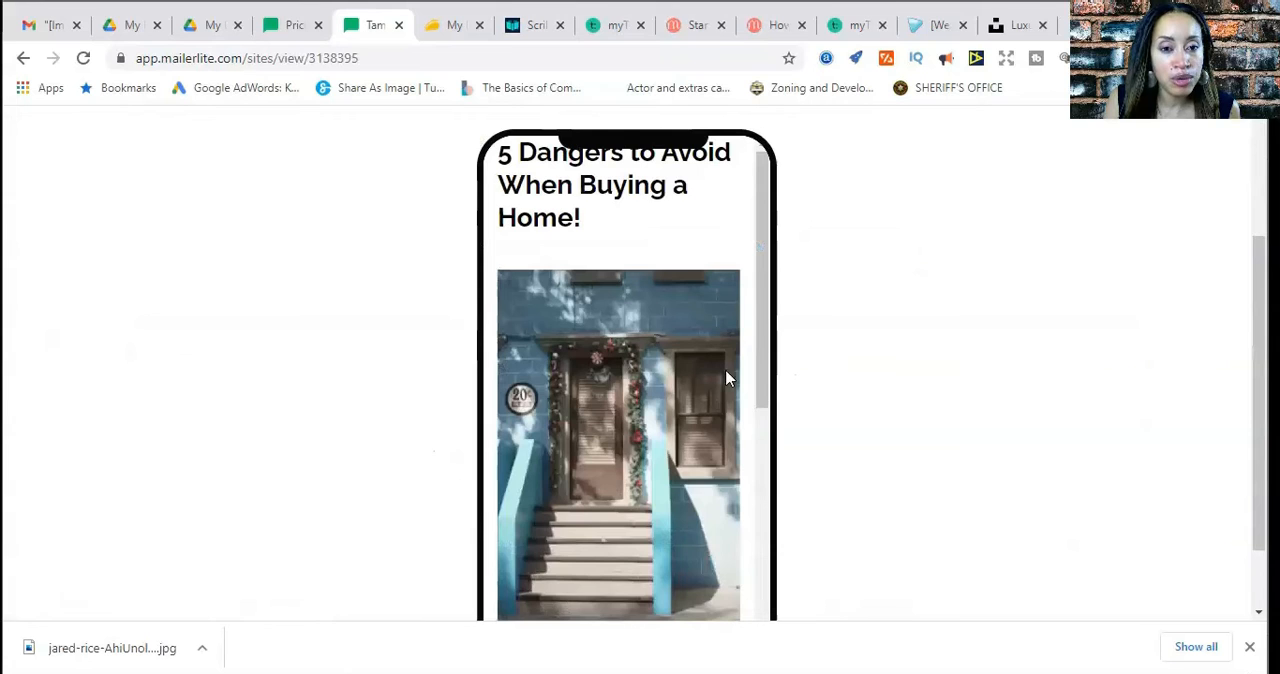
scroll(720, 370, "down", 5)
scroll(712, 365, "down", 2)
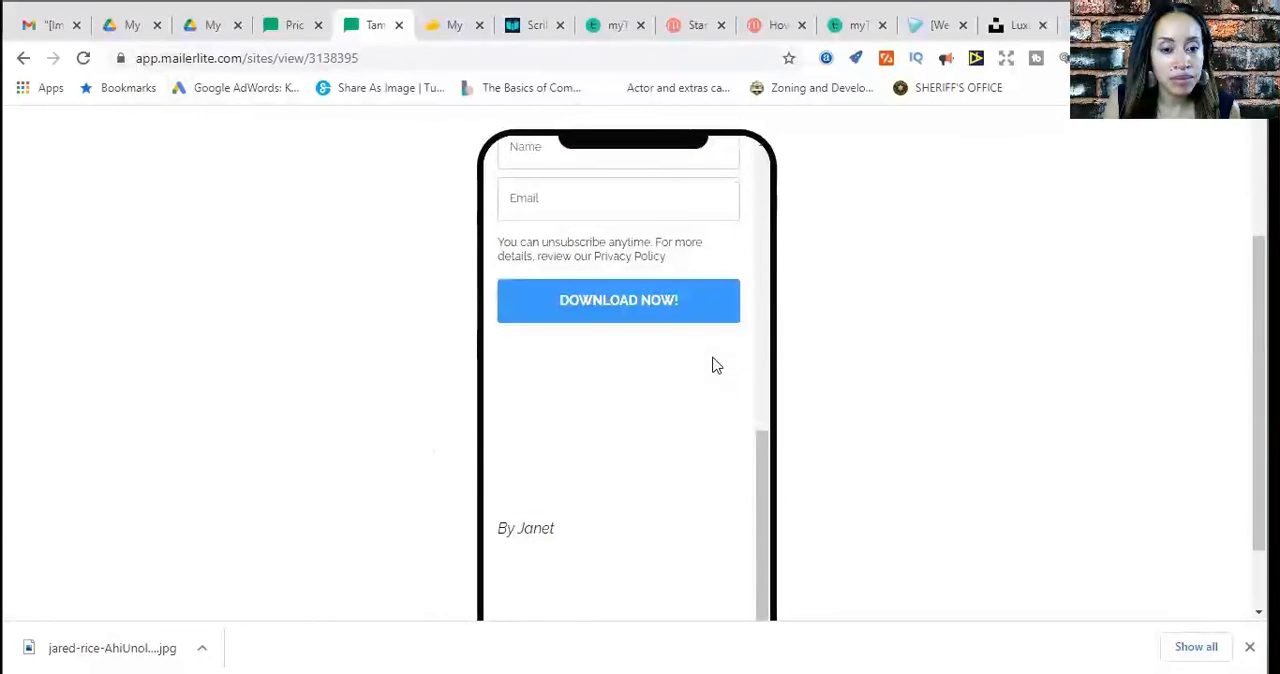
scroll(714, 363, "up", 5)
scroll(681, 513, "up", 3)
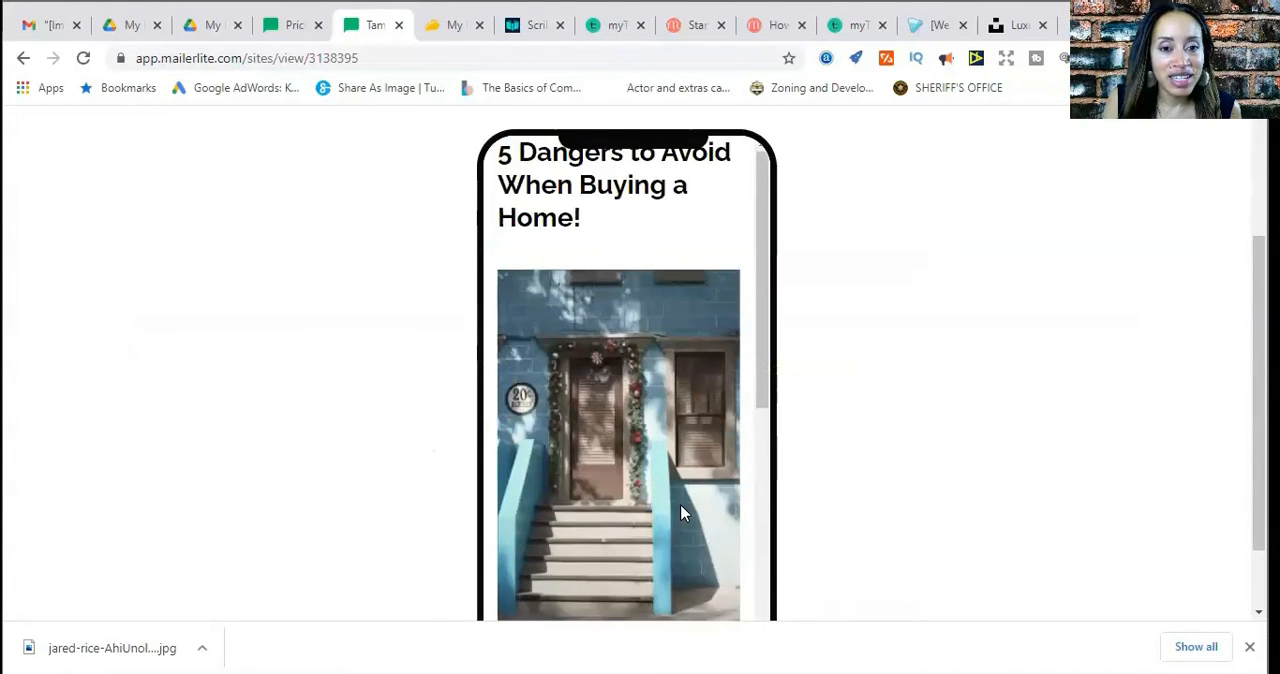
scroll(840, 360, "up", 2)
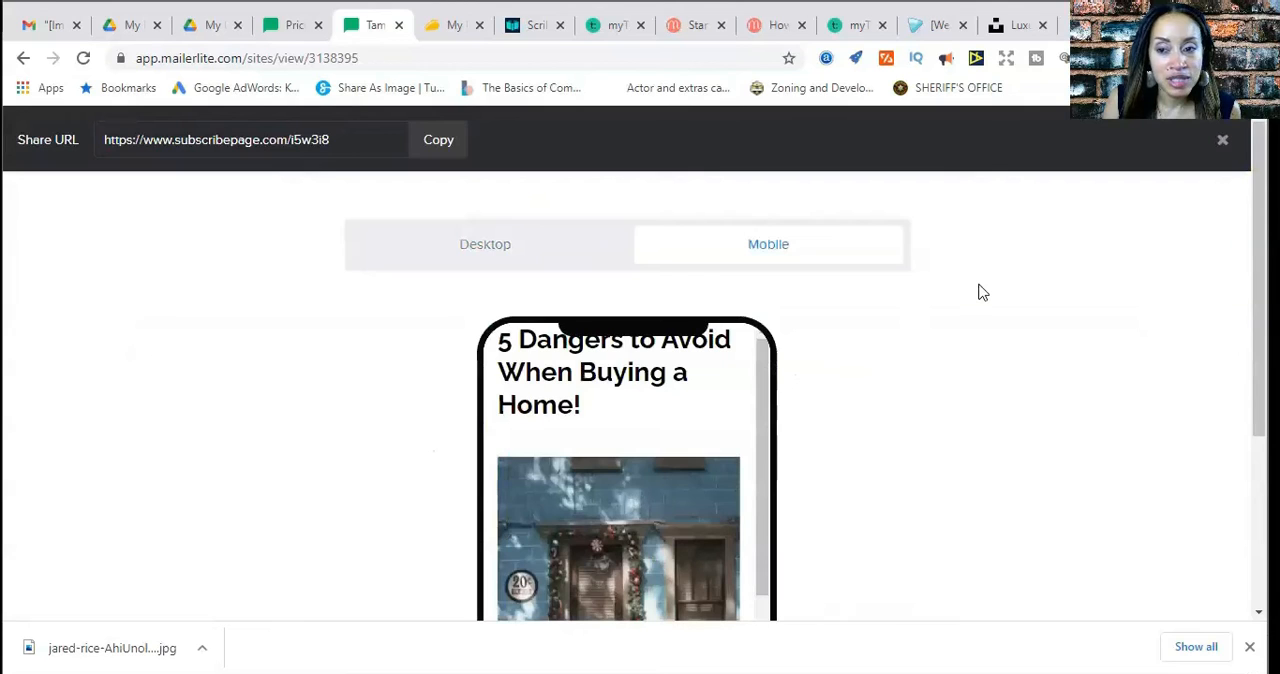
left_click(1223, 144)
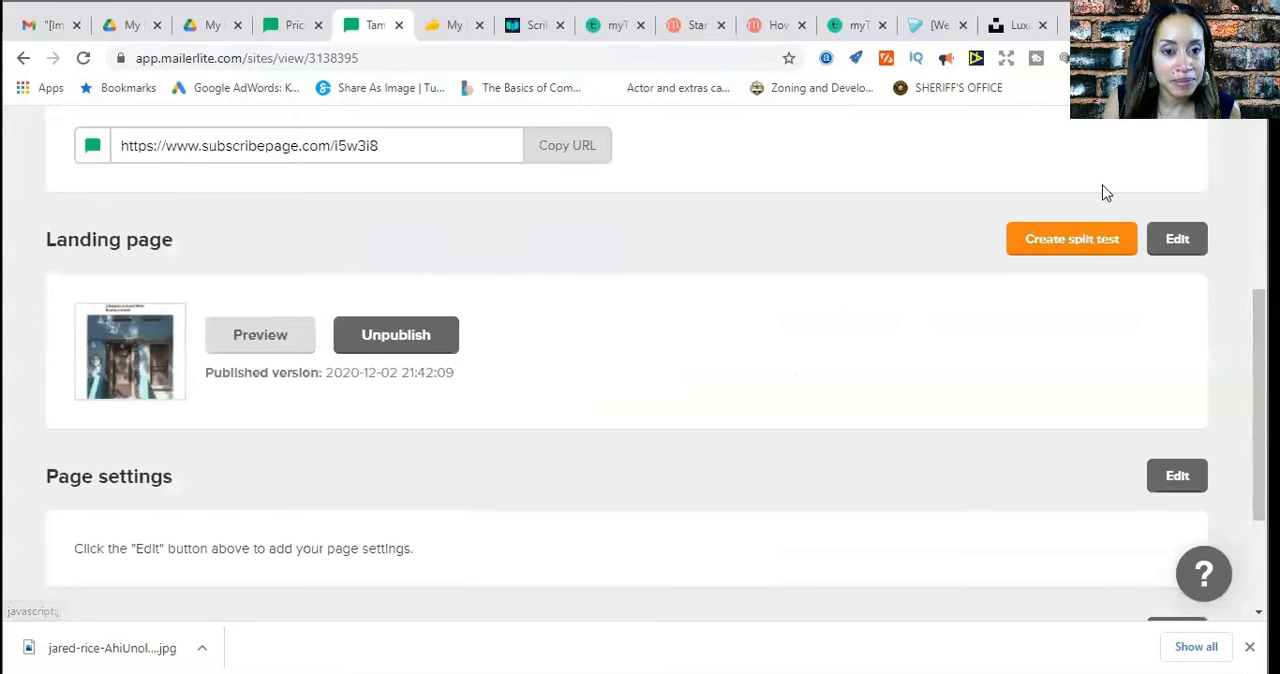
Copy the published landing page's URL and open it in a new browser tab
scroll(575, 400, "up", 2)
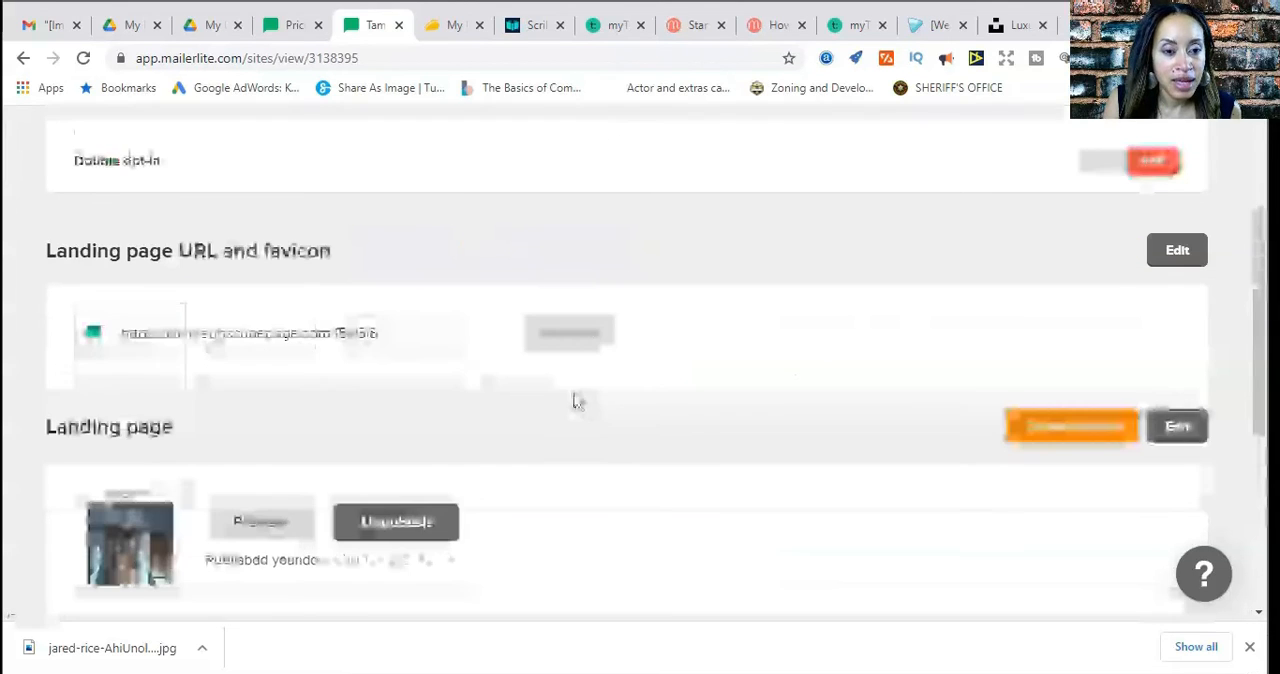
right_click(573, 344)
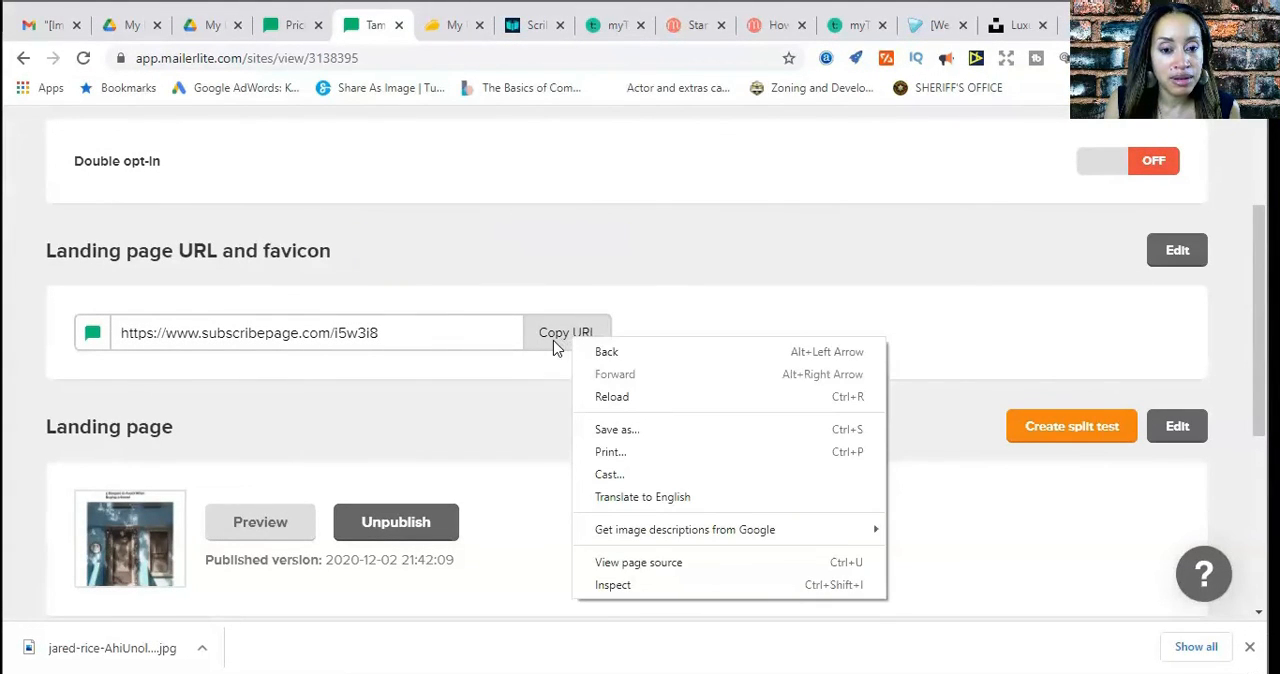
left_click(556, 346)
left_click(556, 346)
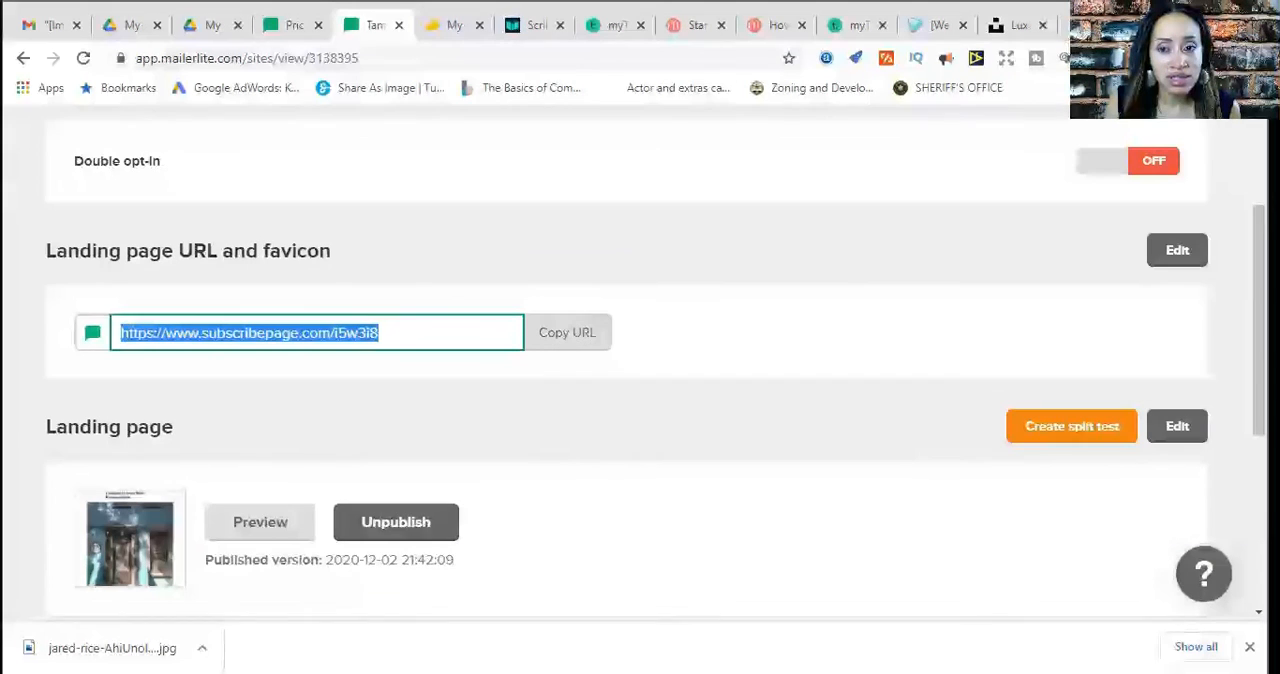
key("ctrl+t")
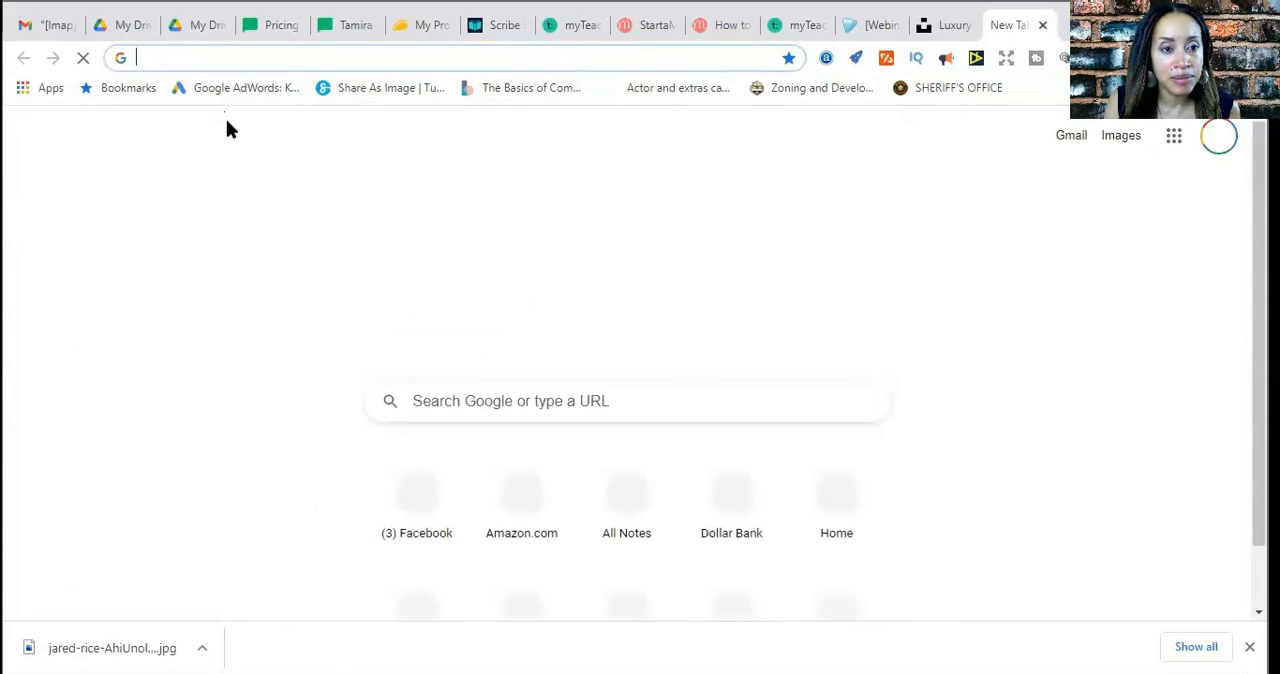
right_click(173, 57)
left_click(229, 186)
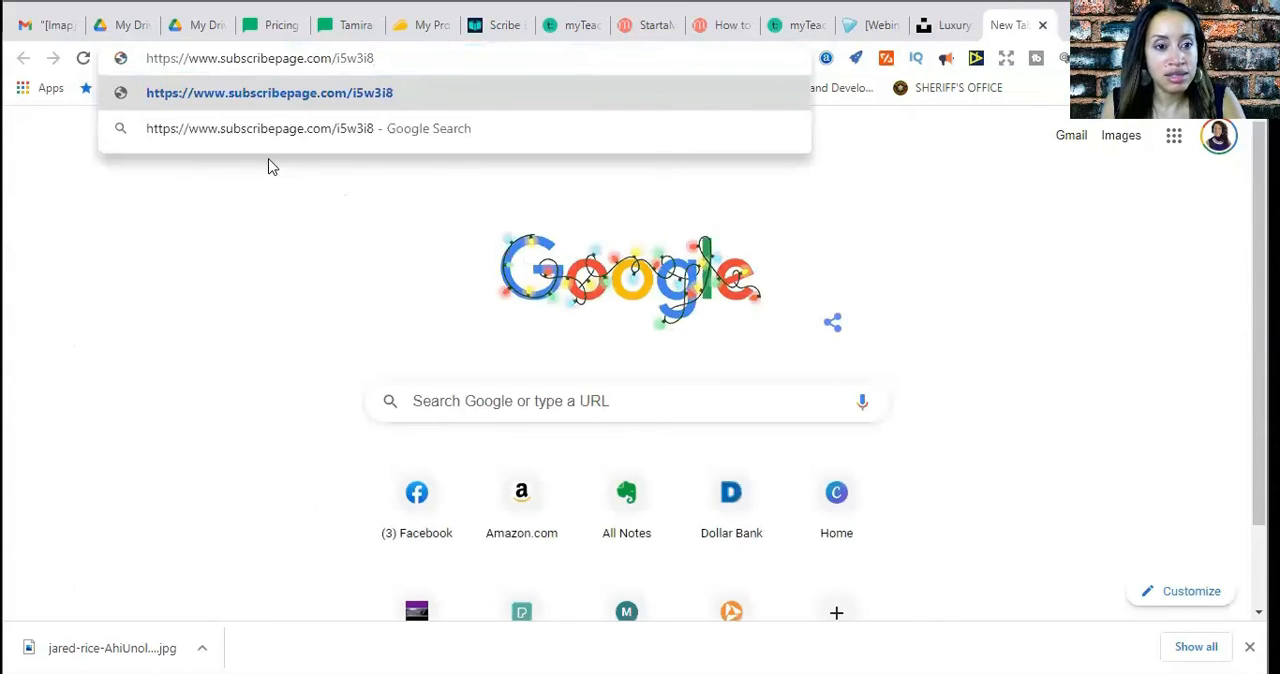
left_click(301, 80)
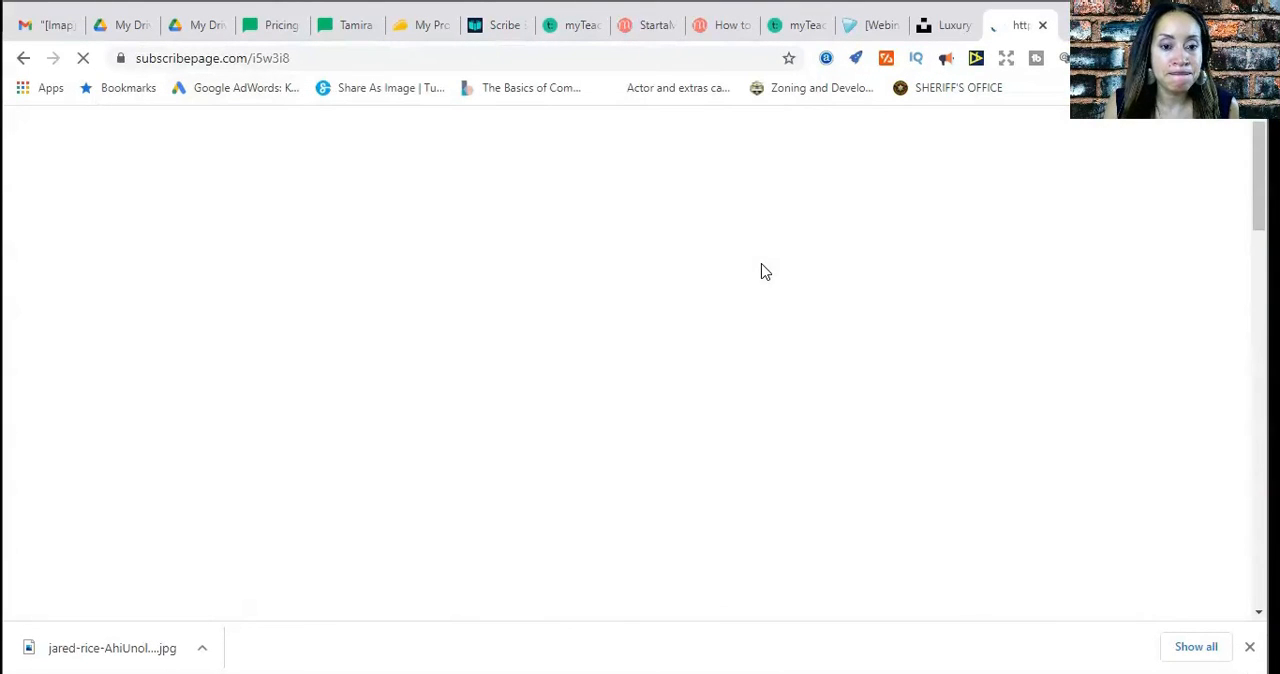
Review the live landing page from its heading and photo to the signup form, close its tab and return to the page overview
scroll(800, 305, "down", 2)
scroll(800, 305, "down", 10)
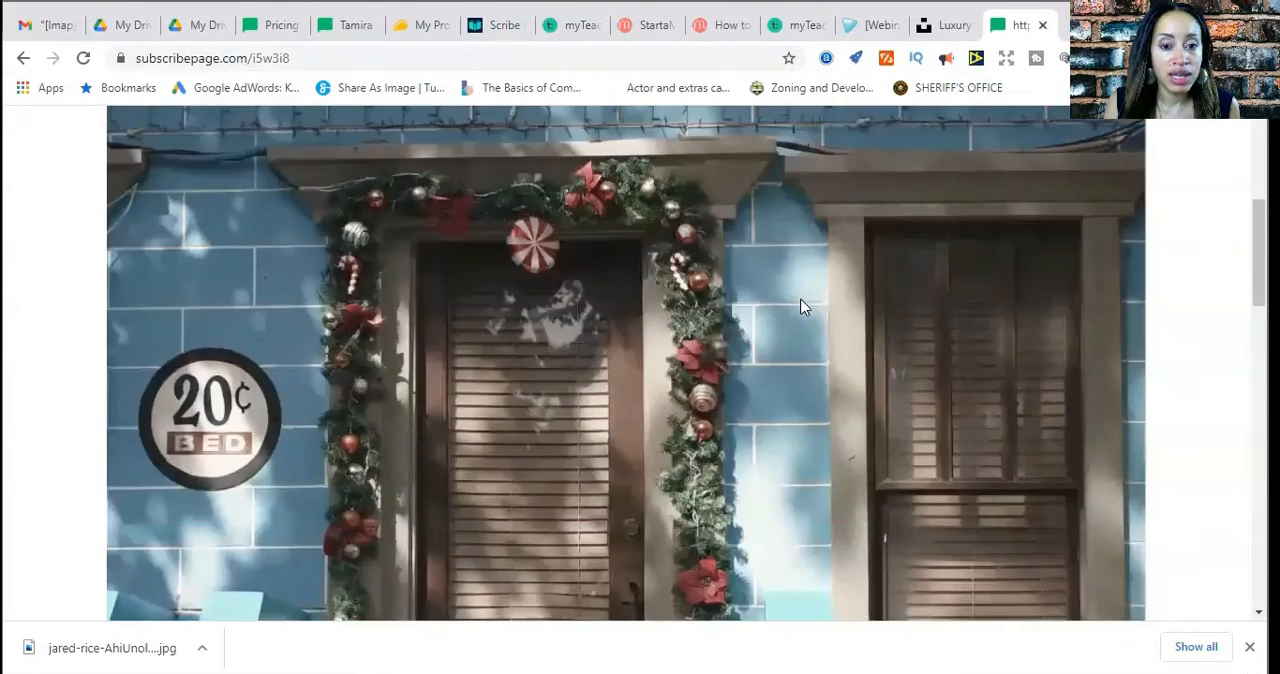
scroll(800, 305, "up", 3)
scroll(800, 307, "up", 8)
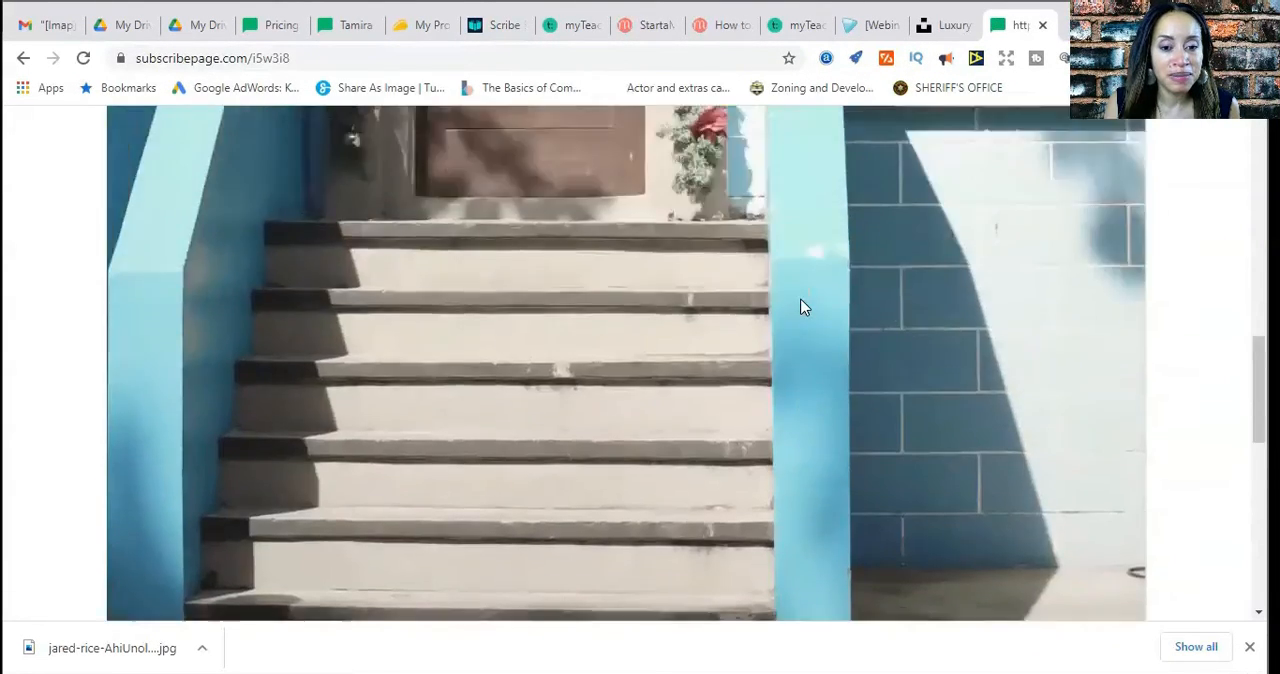
scroll(800, 307, "down", 12)
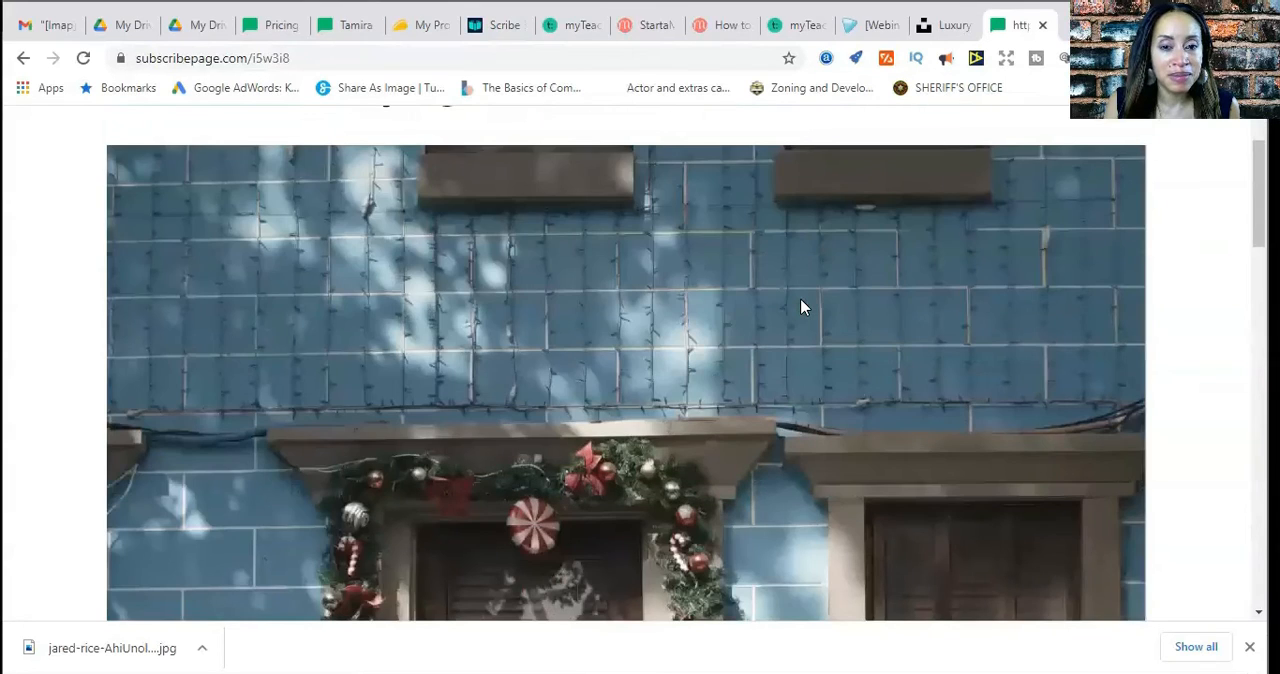
scroll(800, 307, "up", 12)
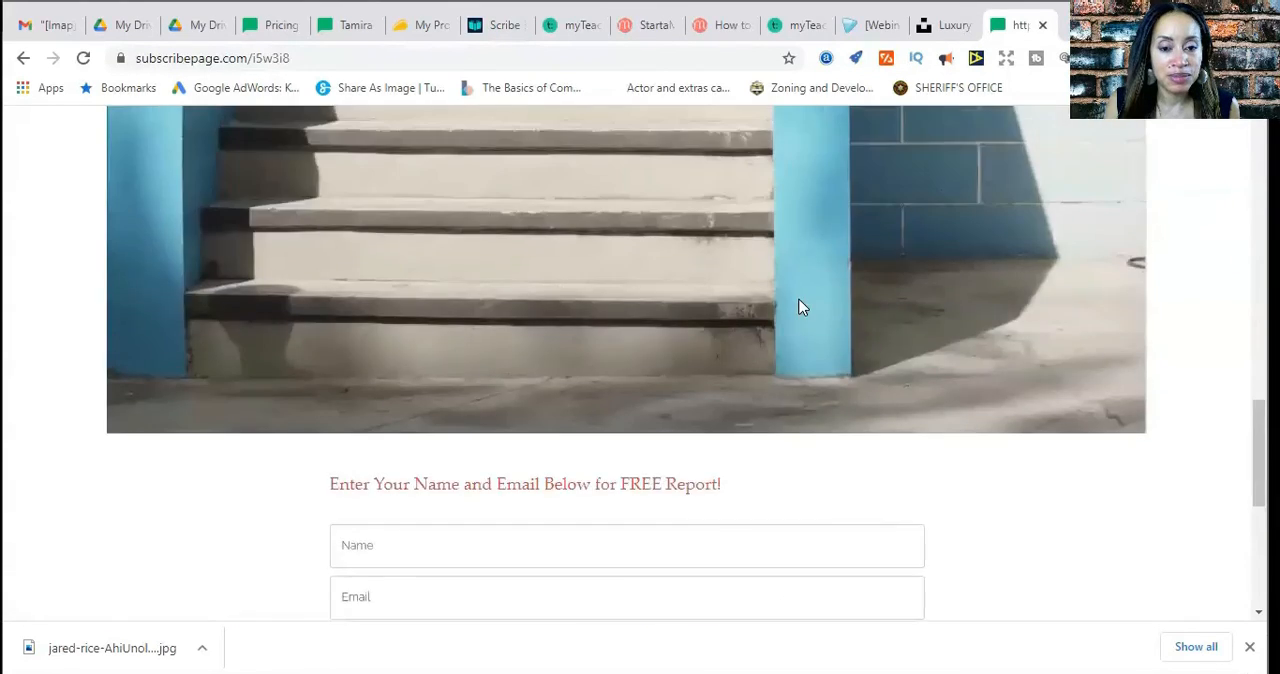
scroll(727, 315, "down", 6)
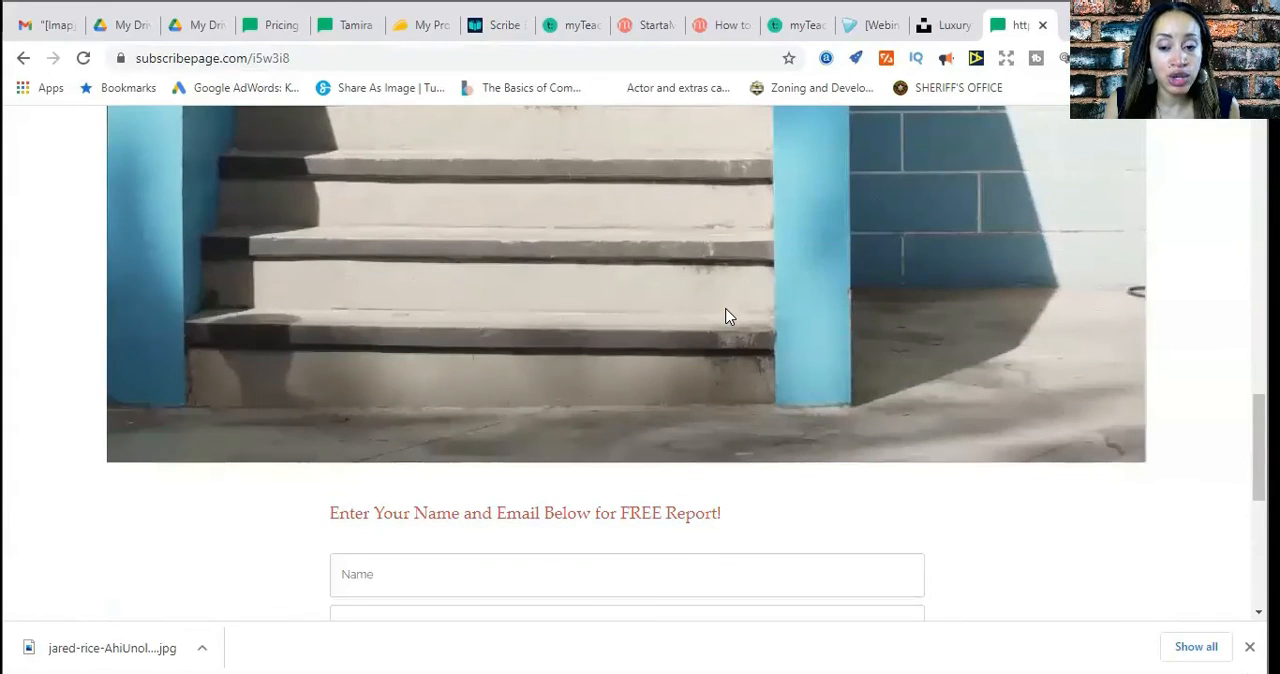
scroll(728, 317, "up", 6)
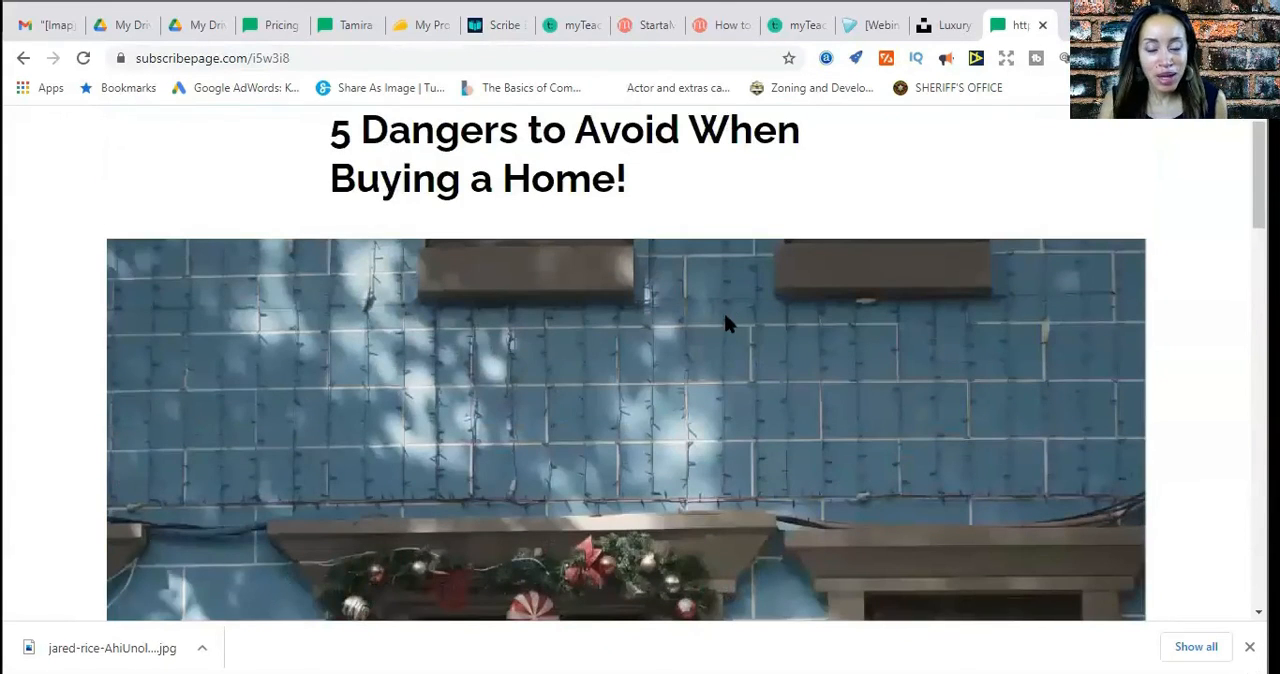
scroll(727, 322, "down", 6)
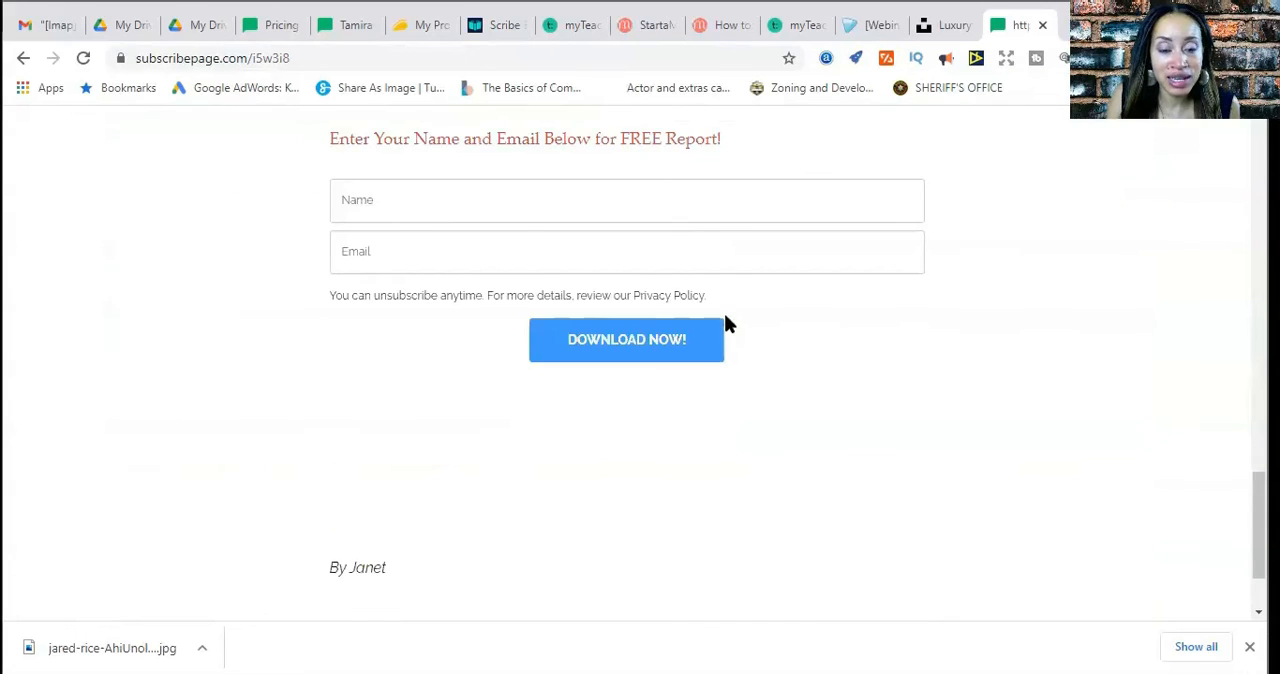
scroll(821, 345, "up", 6)
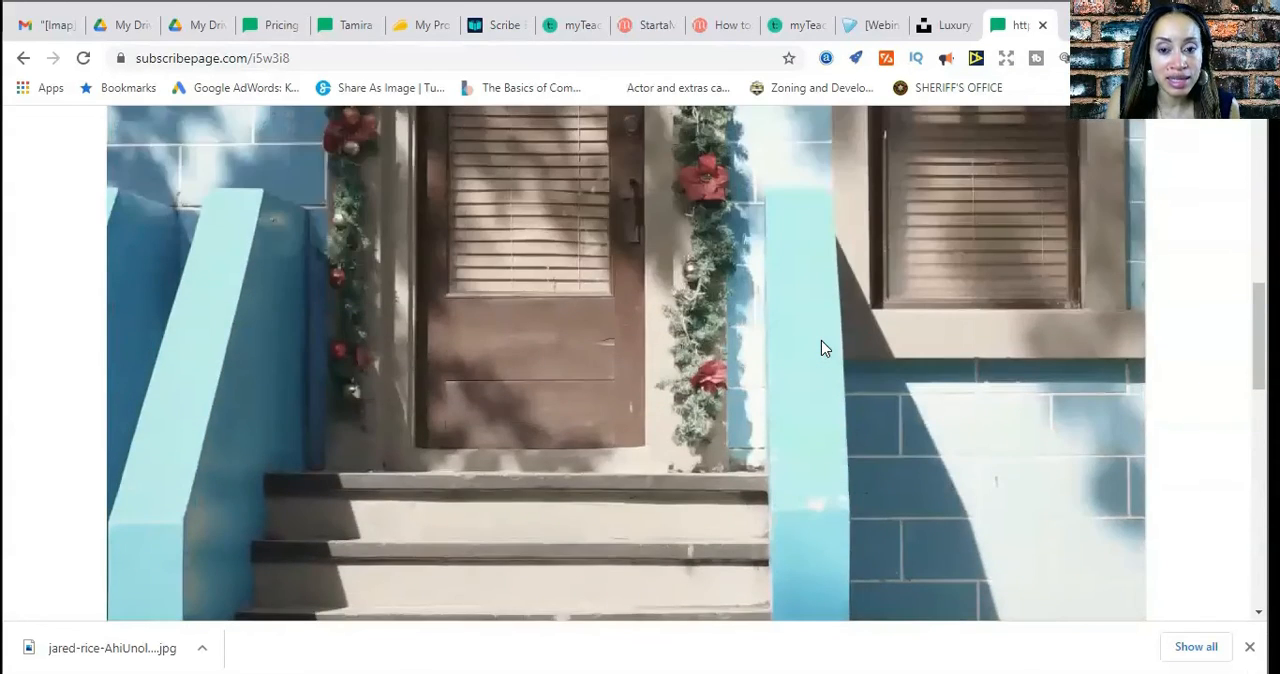
scroll(821, 341, "up", 5)
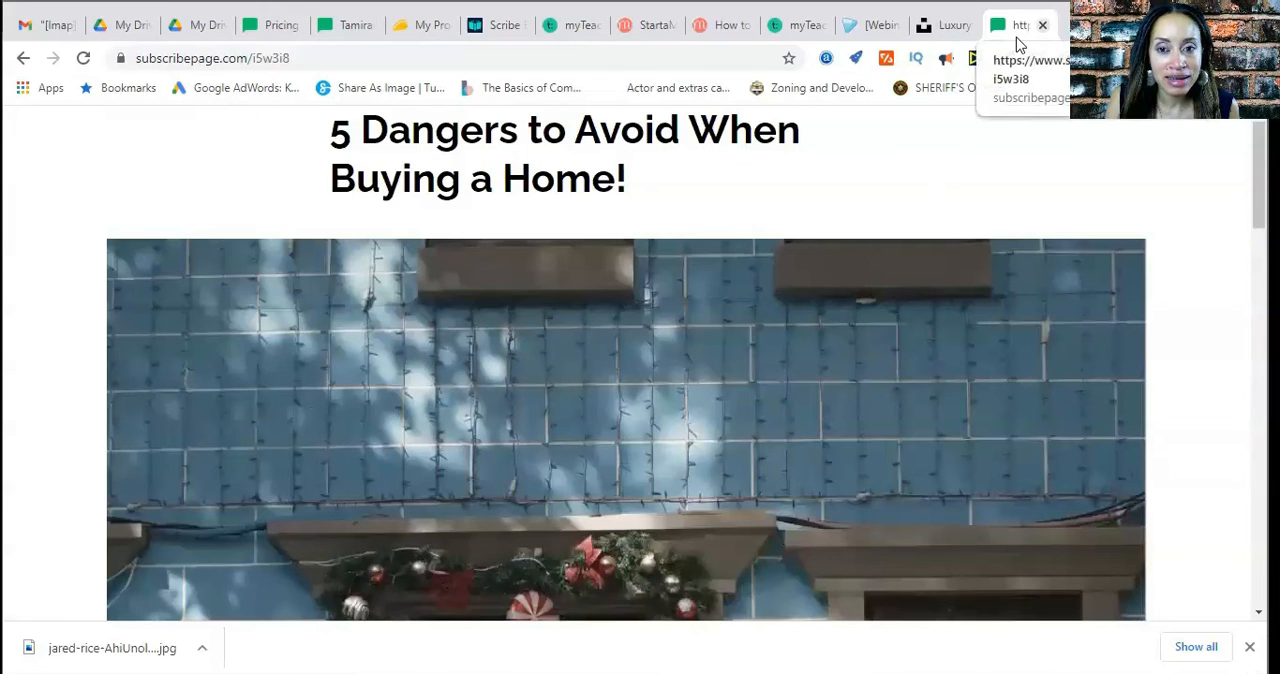
left_click(1042, 25)
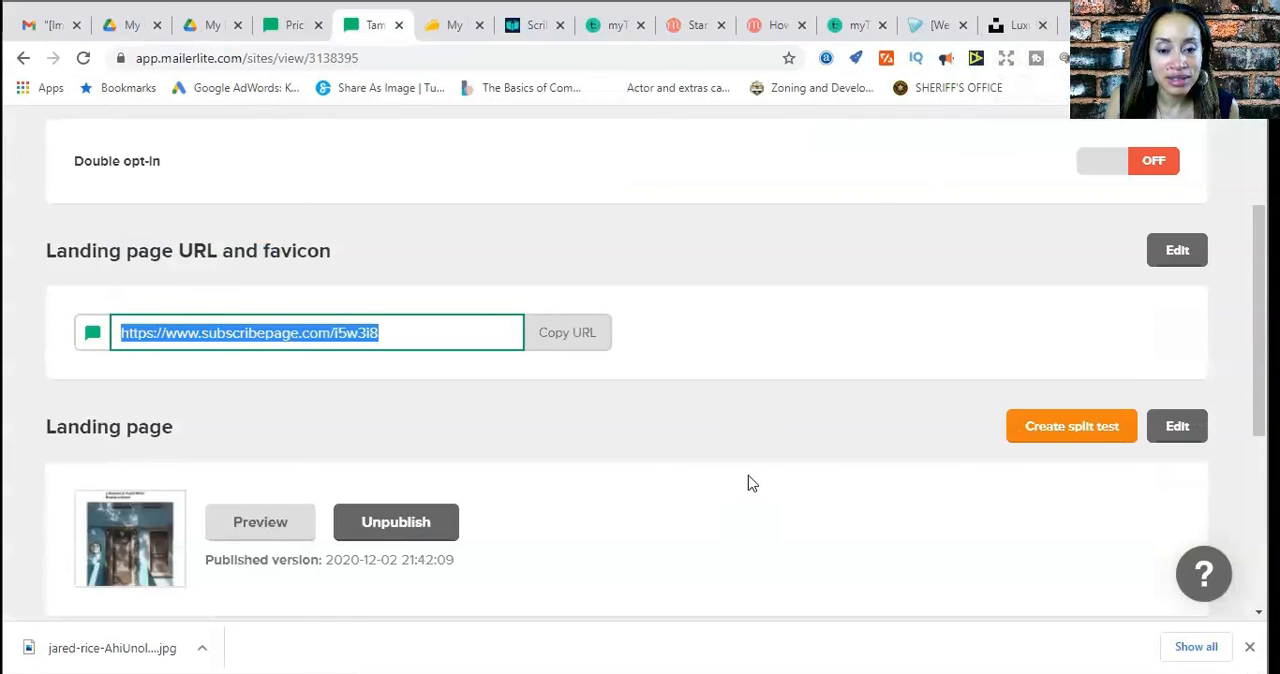
scroll(752, 483, "down", 4)
scroll(748, 475, "up", 6)
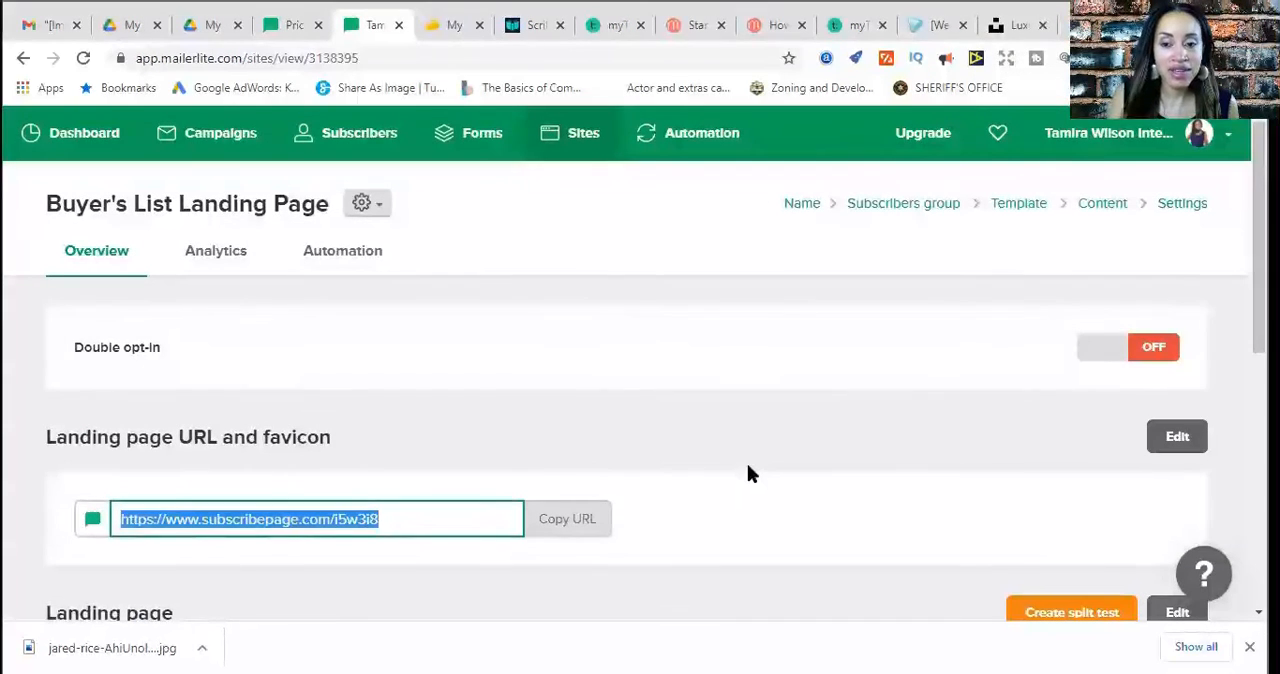